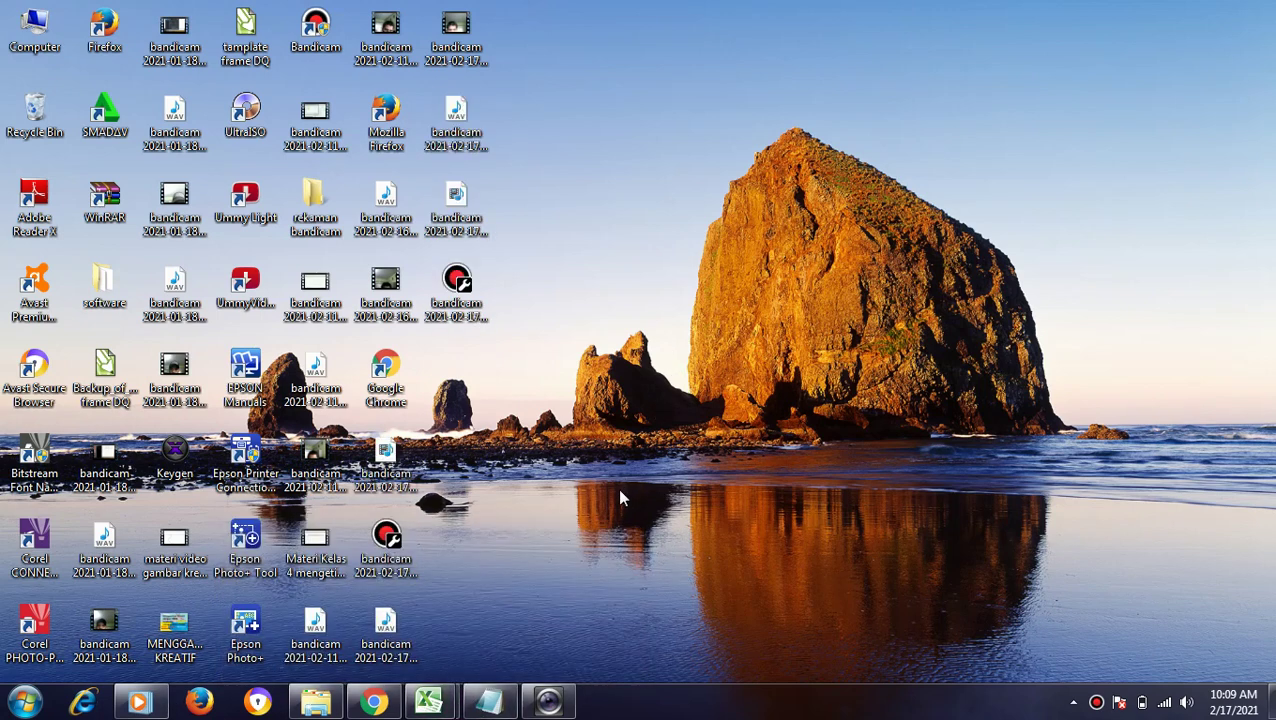
Review the Notepad lesson notes: greeting, topic Merancang dan Mengolah Gambar, and steps 1–2.
click(487, 702)
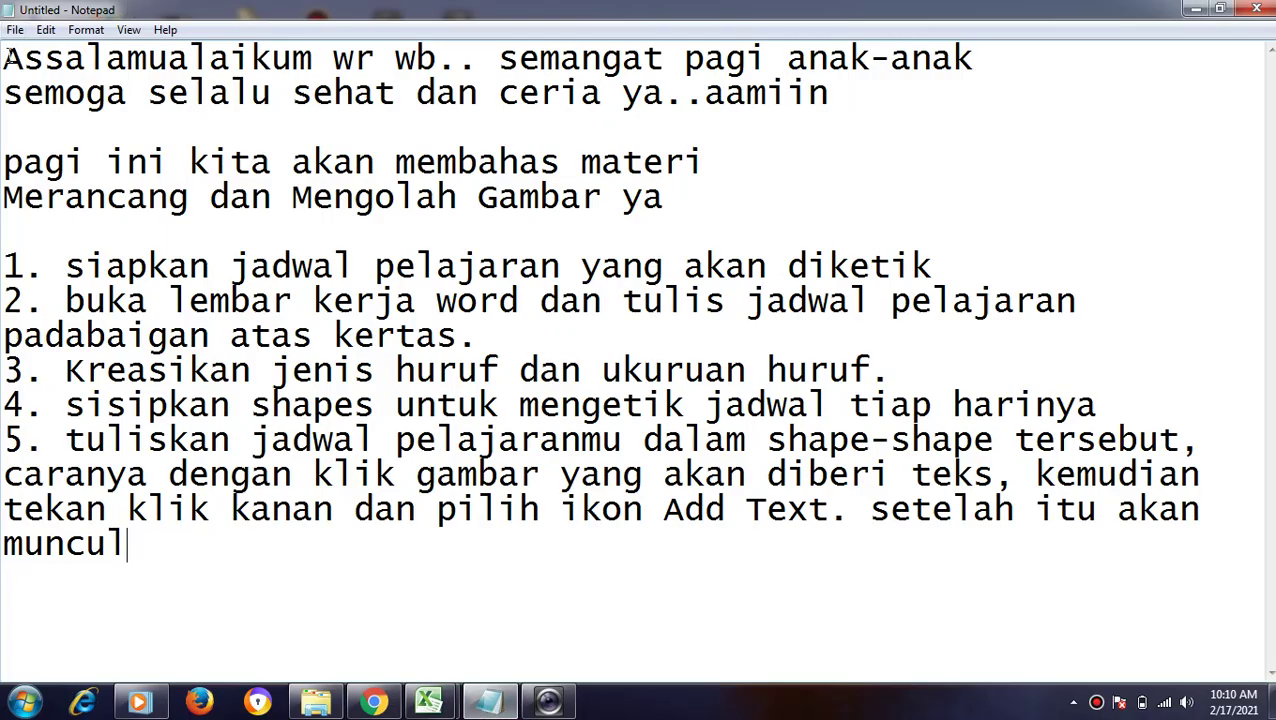
mouse_move(5, 60)
mouse_down()
mouse_move(541, 60)
mouse_move(883, 94)
mouse_up()
click(805, 155)
drag(43, 162, 688, 162)
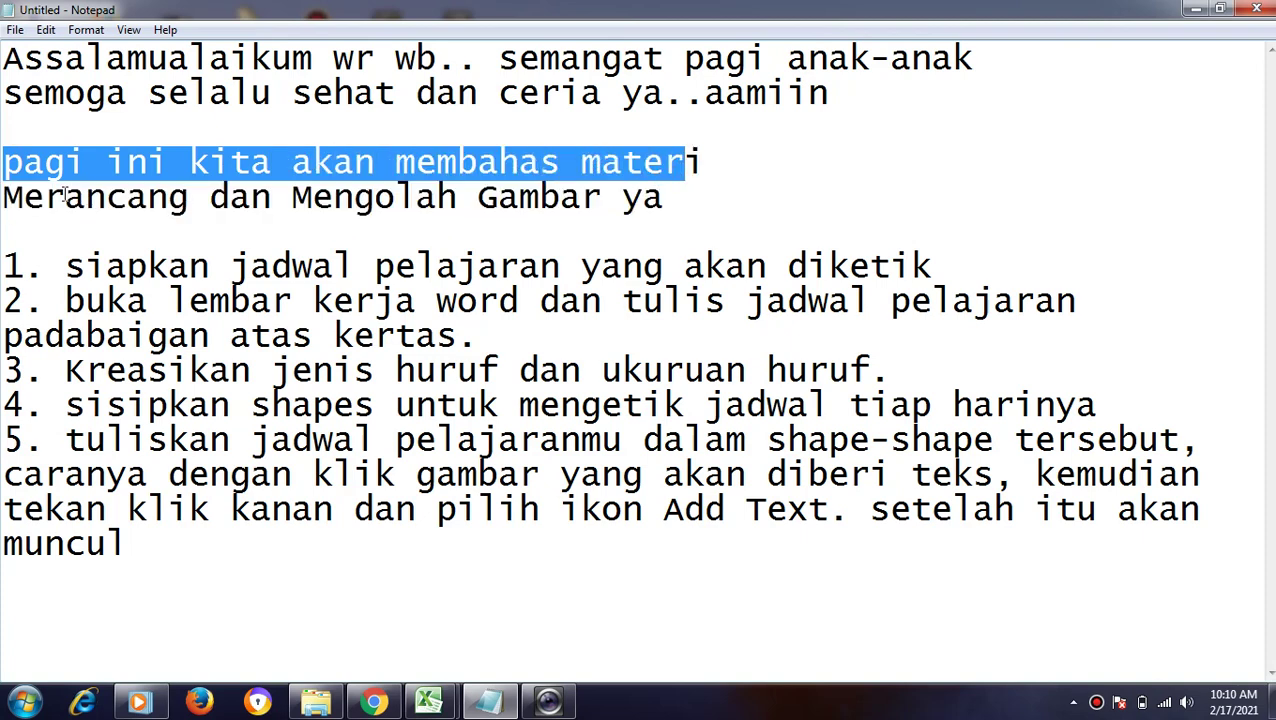
drag(20, 197, 657, 203)
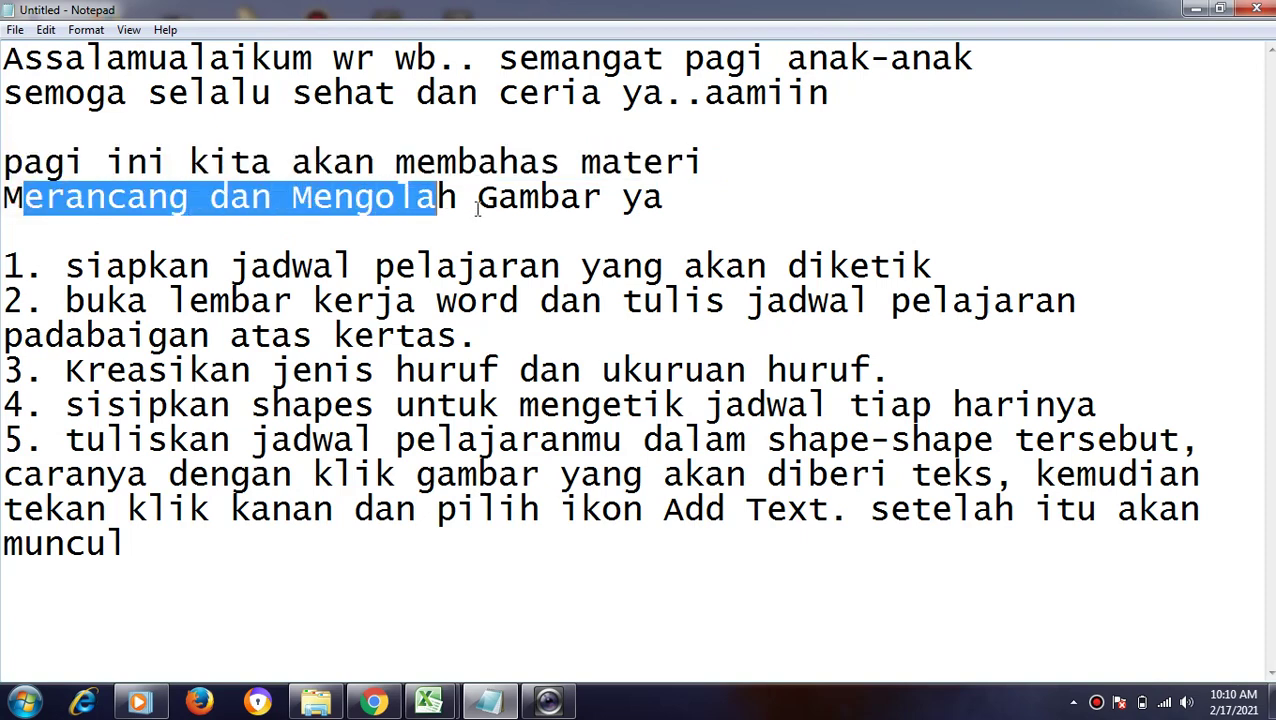
click(56, 265)
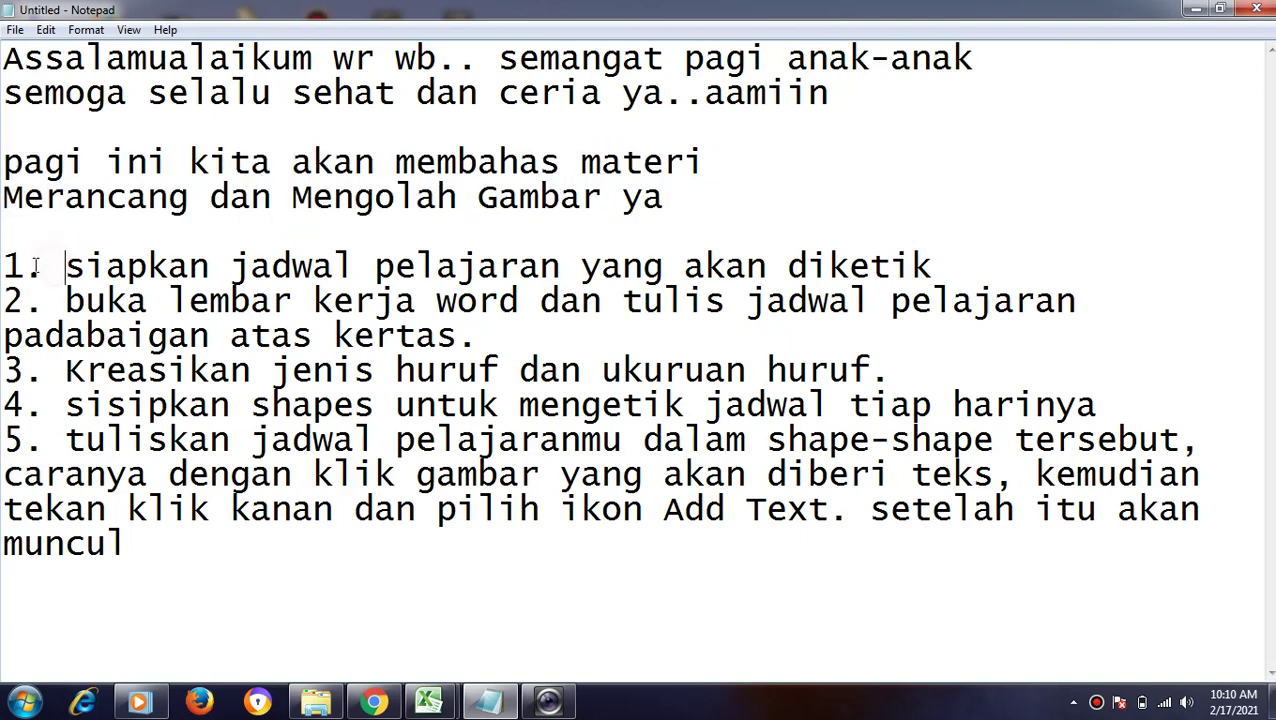
drag(4, 265, 916, 290)
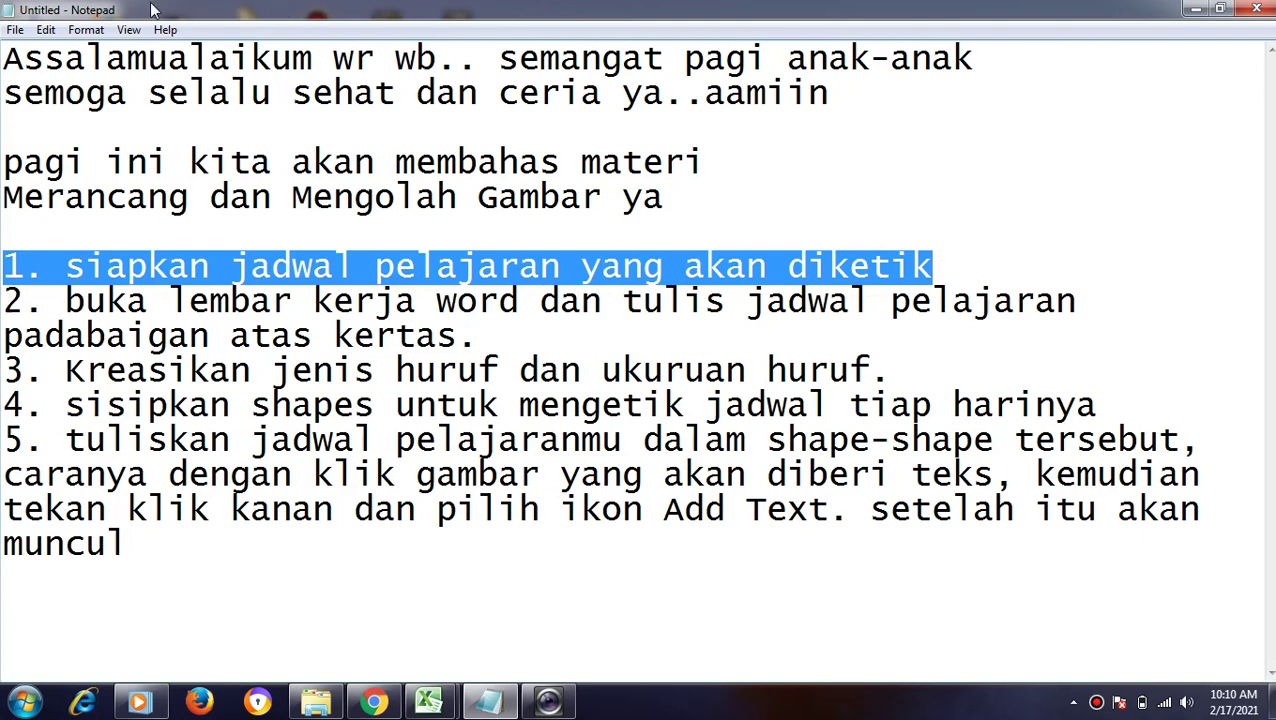
click(148, 266)
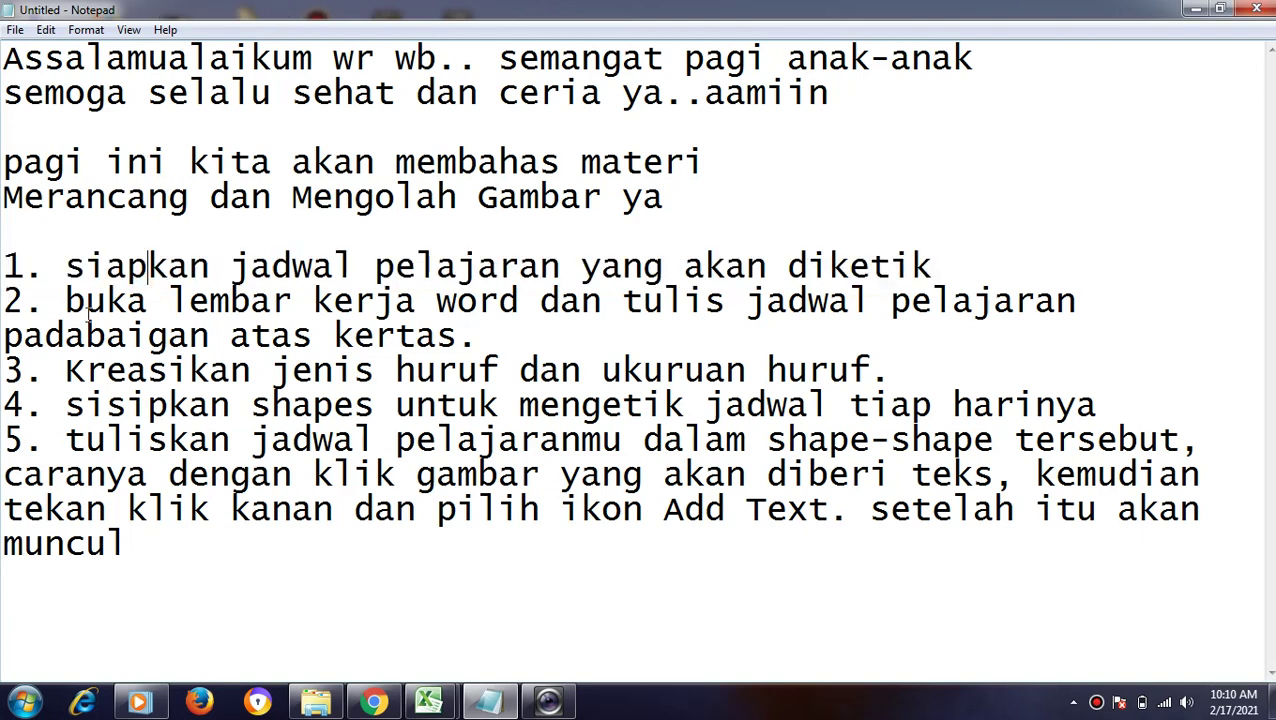
mouse_move(66, 300)
mouse_down()
mouse_move(8, 300)
mouse_move(901, 327)
mouse_up()
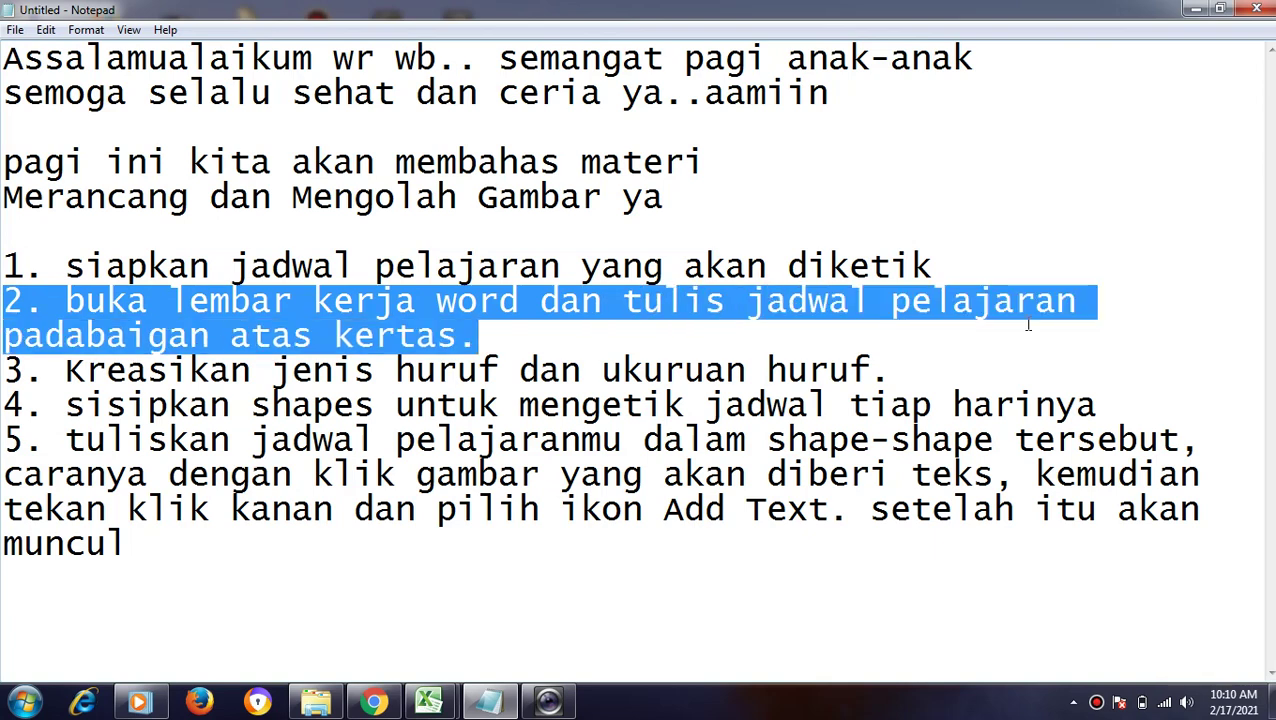
drag(901, 327, 1080, 310)
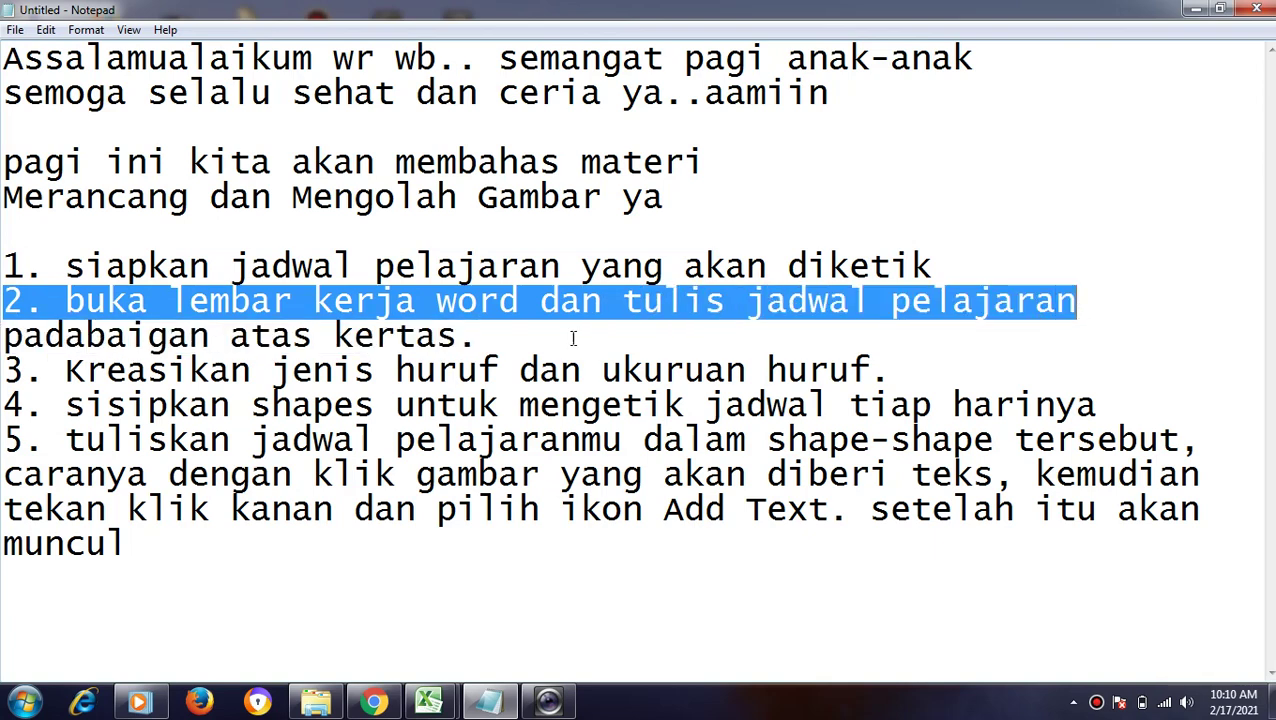
click(488, 339)
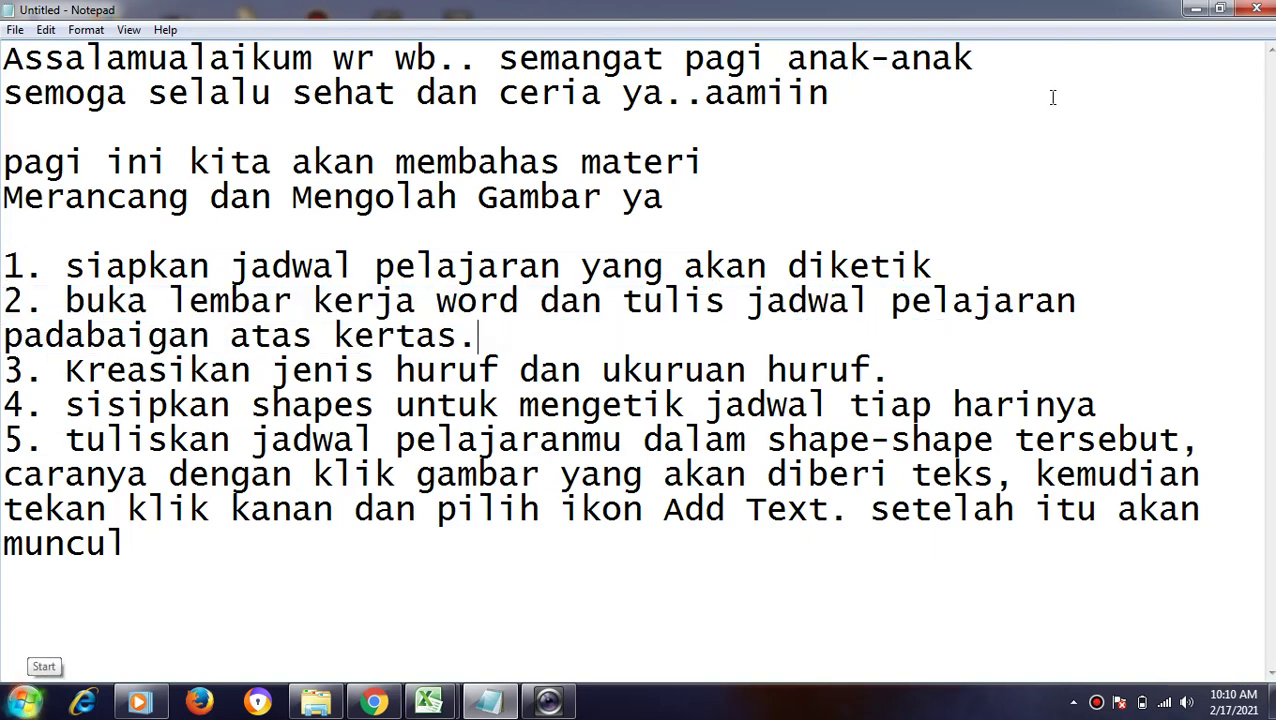
click(1190, 11)
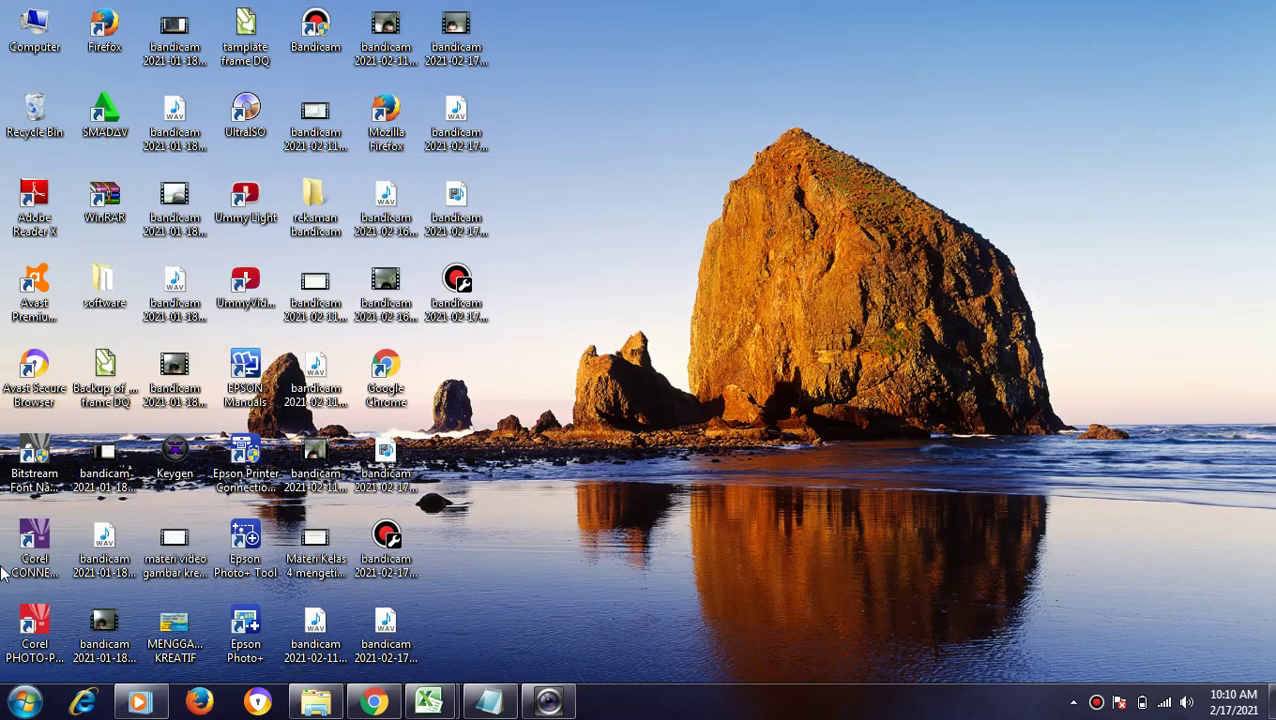
Launch Microsoft Word 2010 from Start > All Programs > Microsoft Office.
click(24, 702)
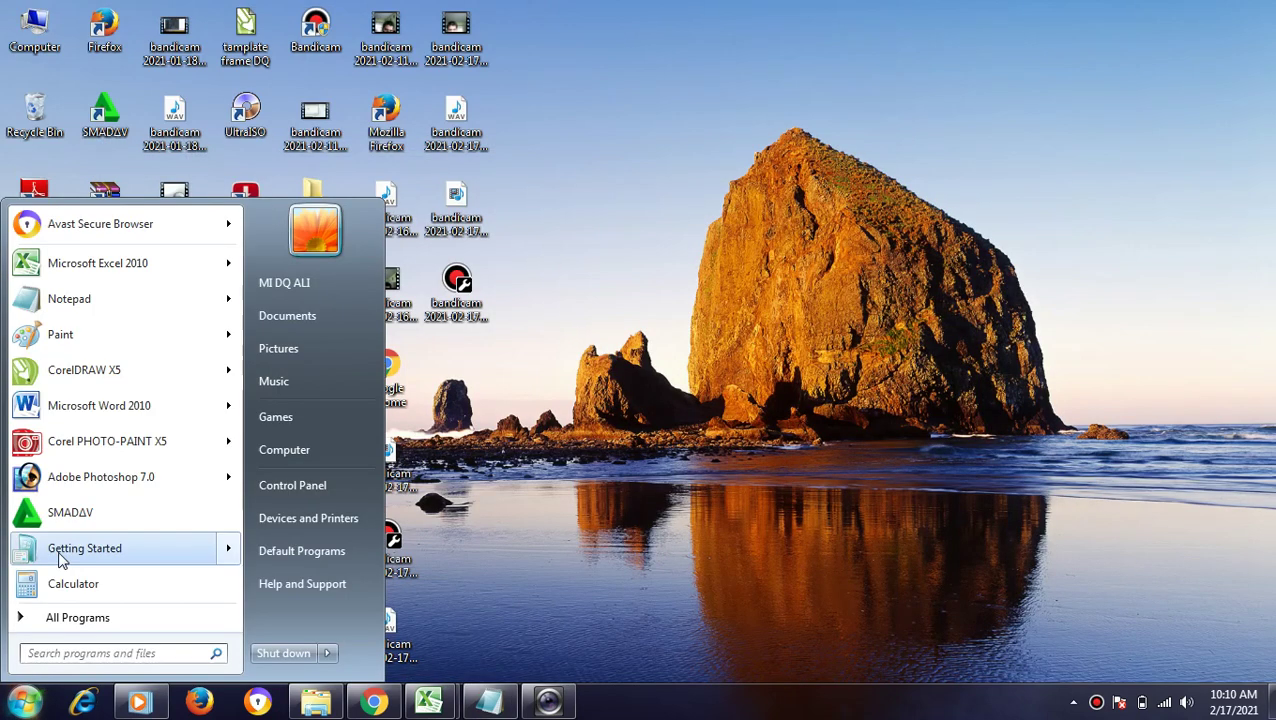
mouse_move(120, 548)
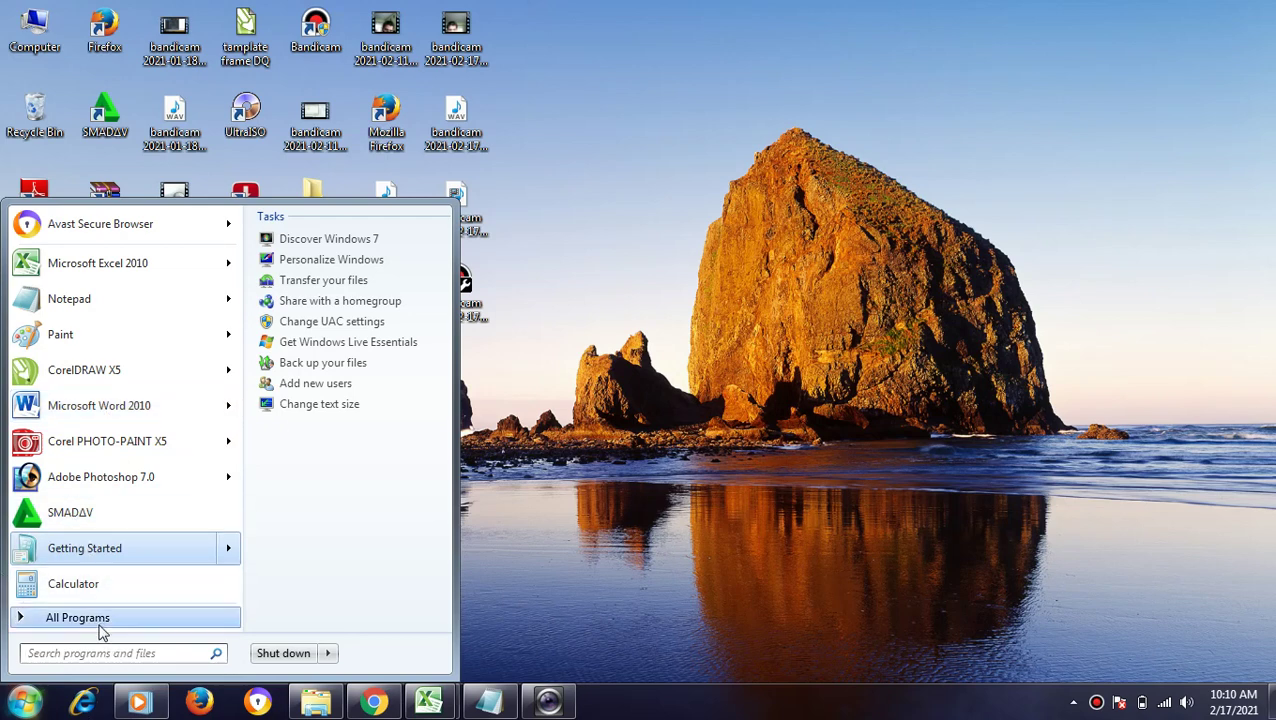
click(100, 620)
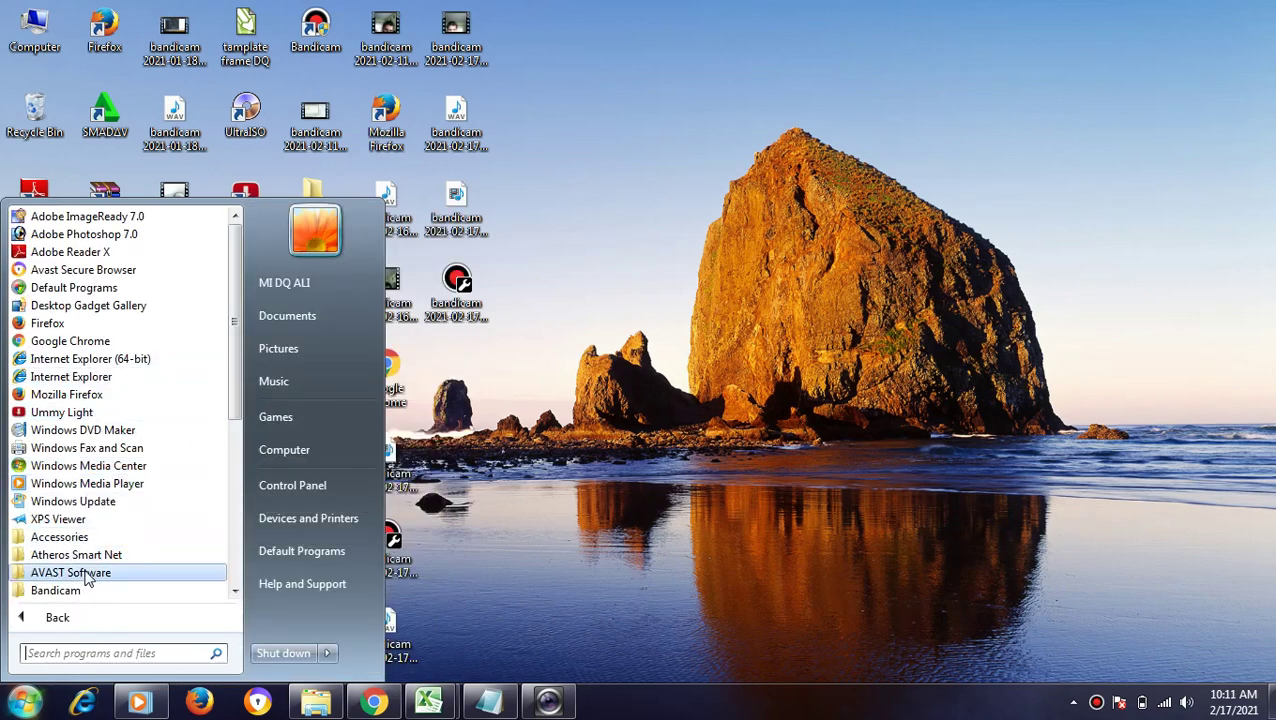
scroll(112, 465, down, 4)
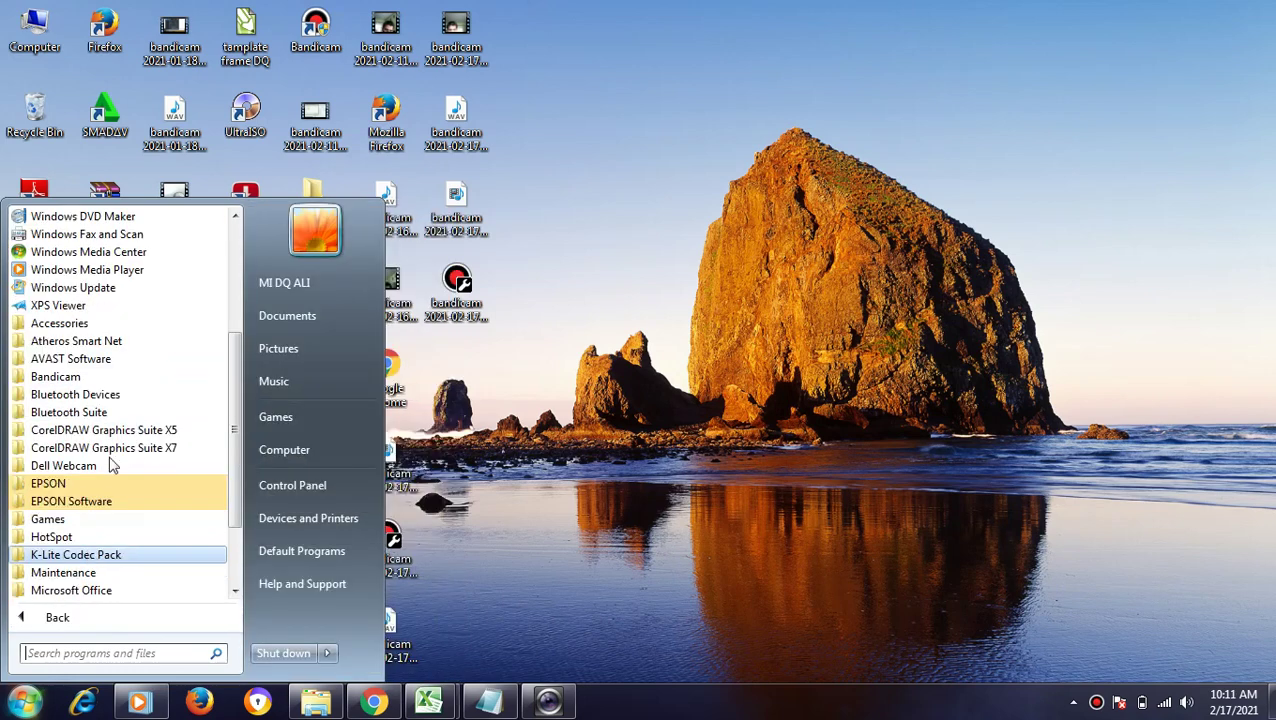
click(94, 590)
scroll(148, 510, down, 2)
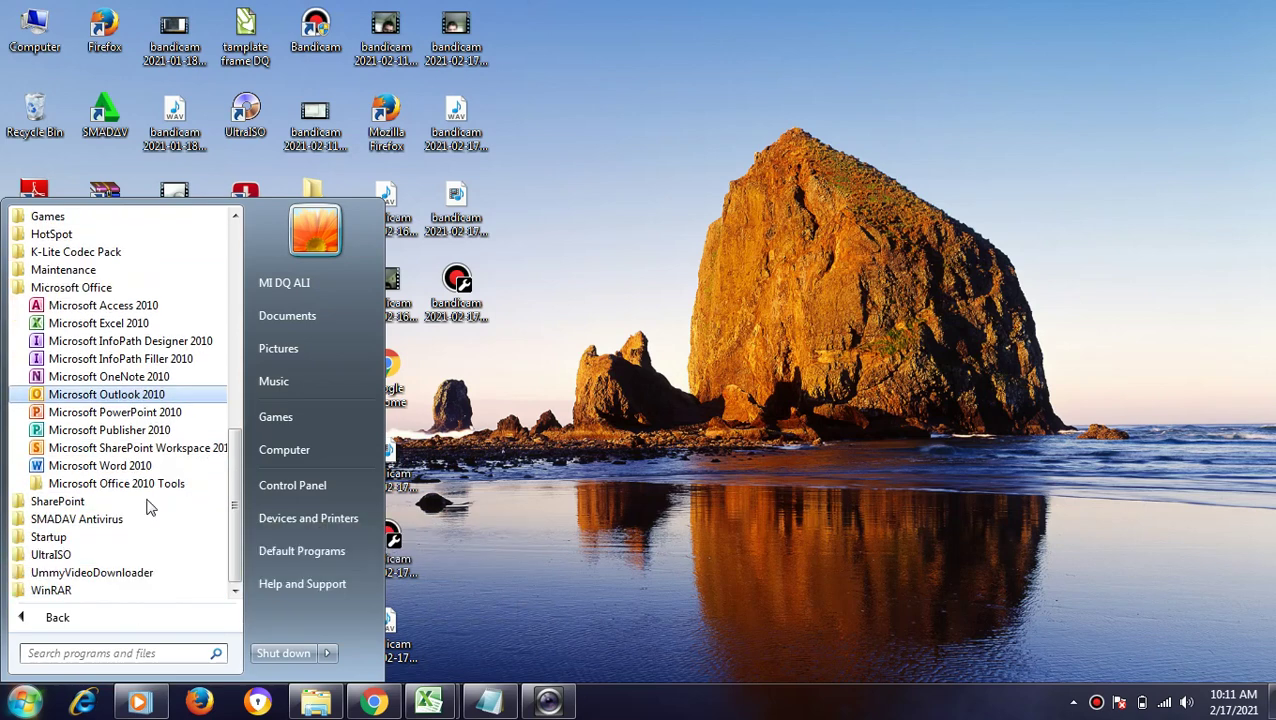
click(100, 473)
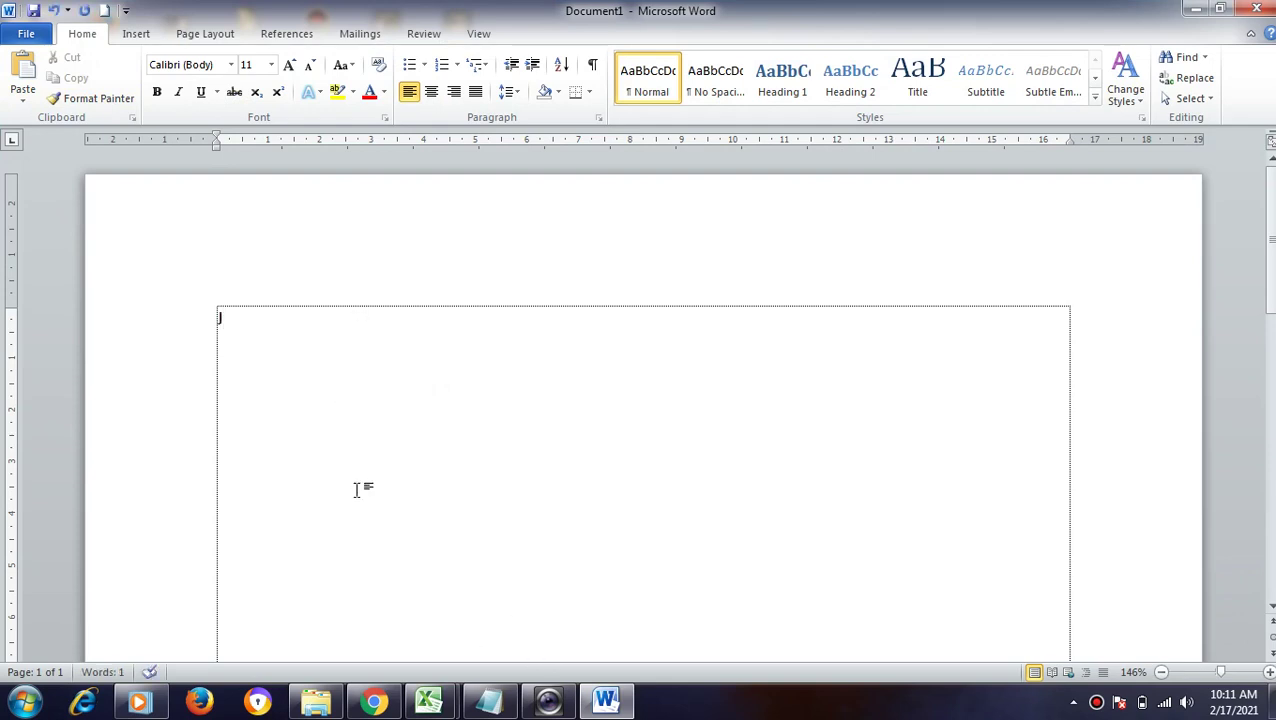
Type the two title lines 'JADWAL PELAJARAN' and 'KELAS III (A,B,C)'.
text(JADWAL PELAJA)
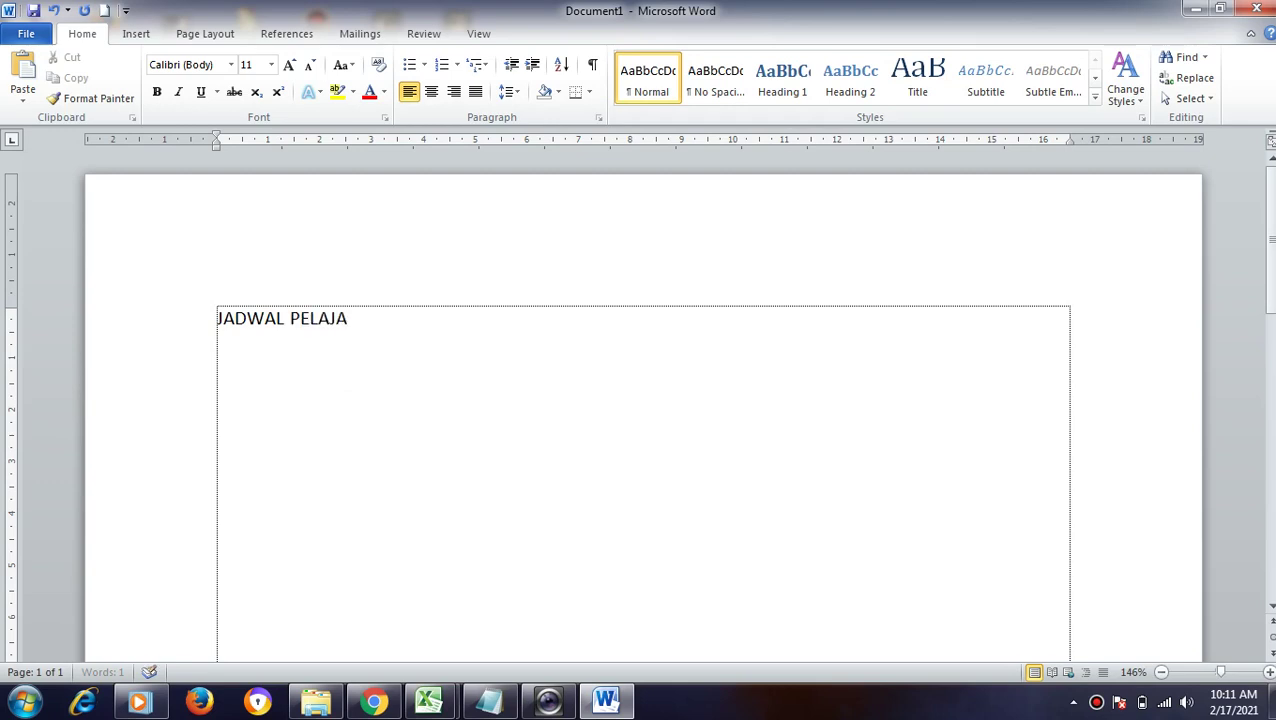
text(RAN)
key(Return)
text(KE)
text(LAS i)
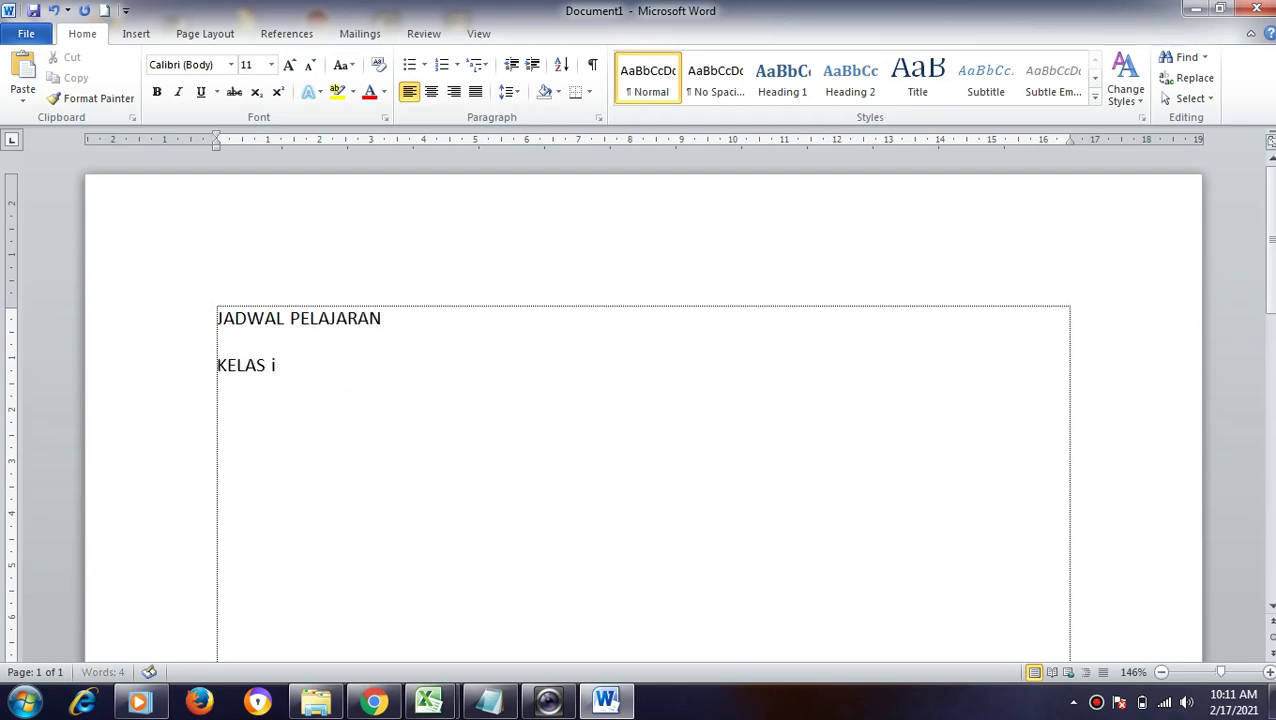
text(i()
text(A,B)
text(,D)
key(BackSpace)
text(C)
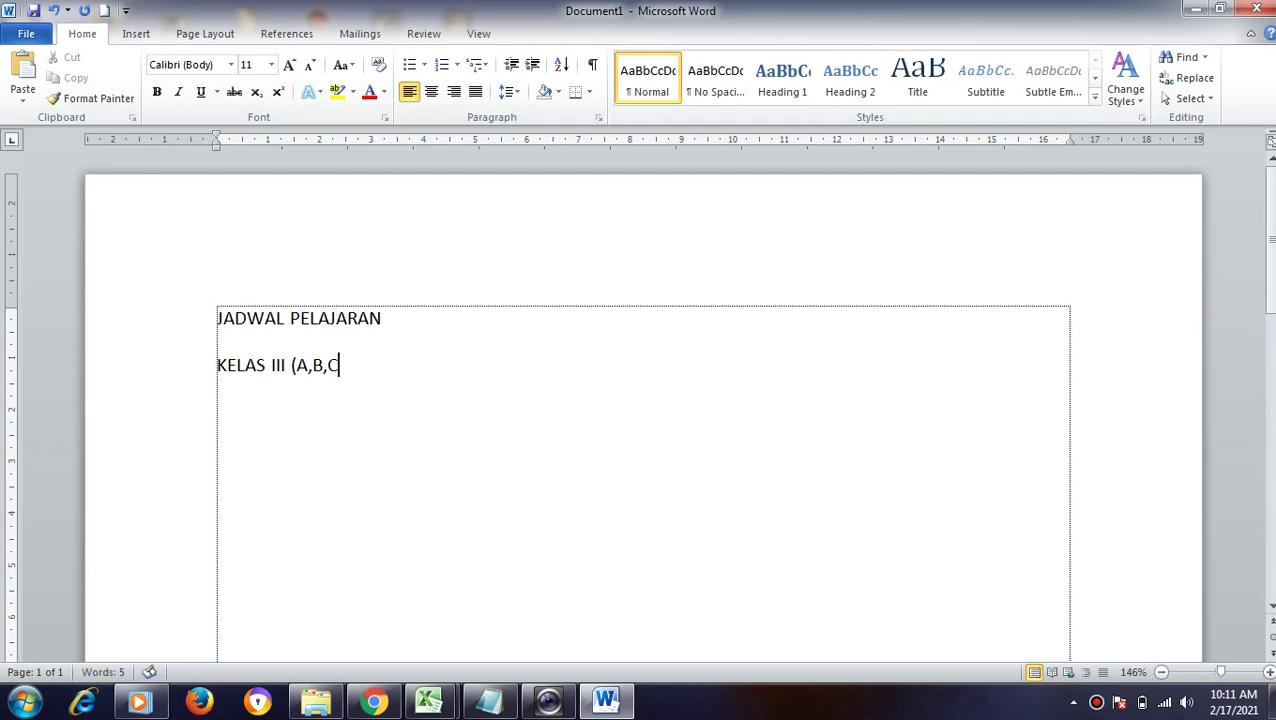
text())
Make both title lines centred, bold and 16 pt.
drag(356, 374, 216, 305)
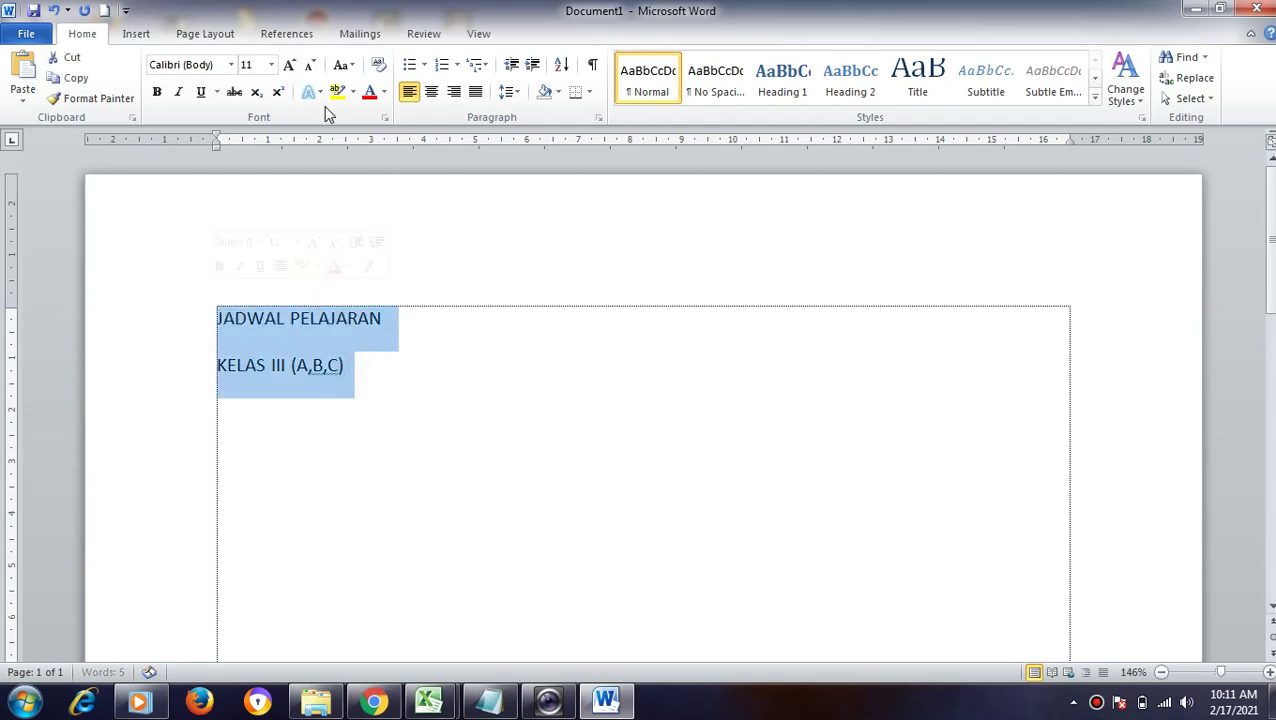
click(431, 92)
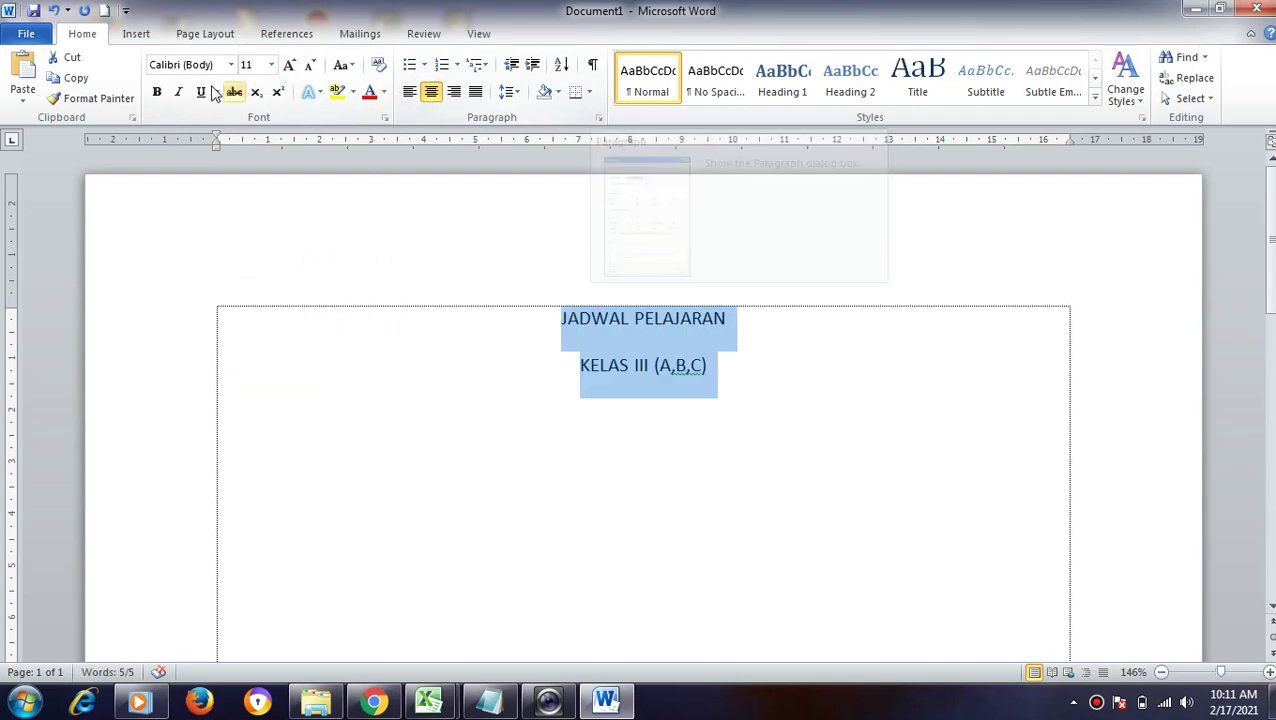
click(156, 92)
click(271, 65)
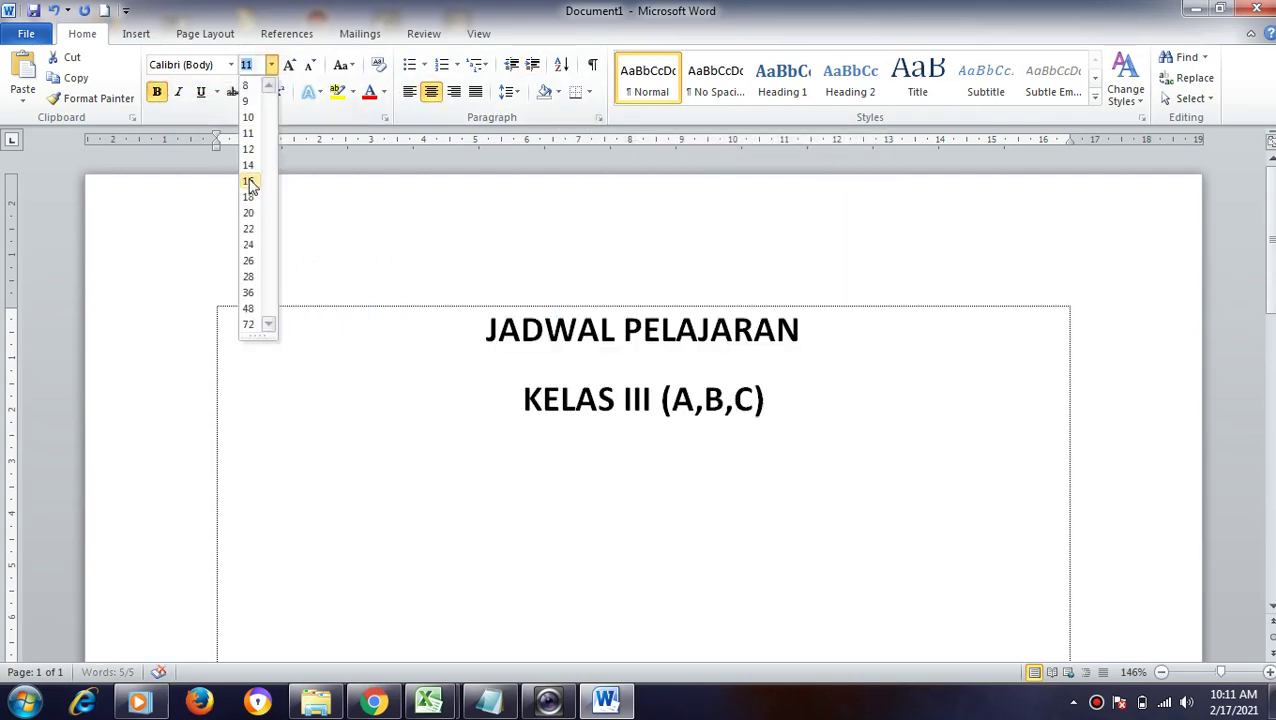
click(248, 181)
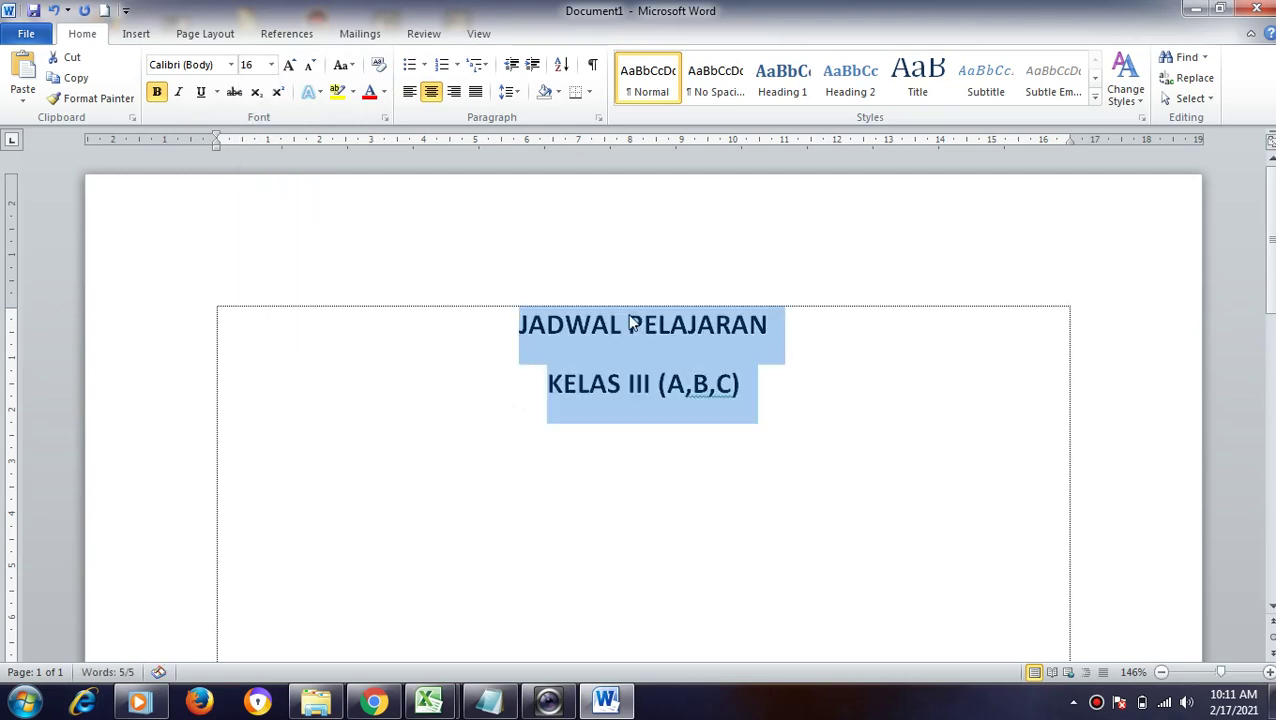
Set the title's line spacing to Single with 0 pt after, then start a new line.
click(598, 118)
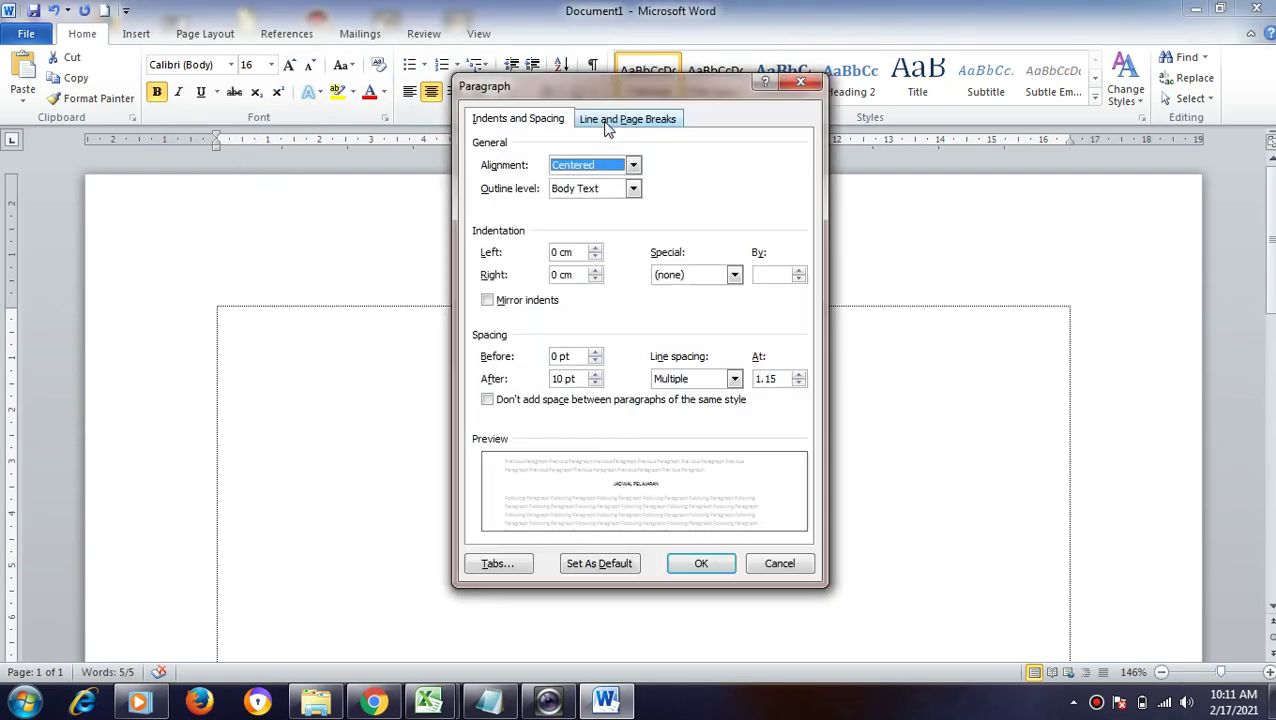
click(690, 381)
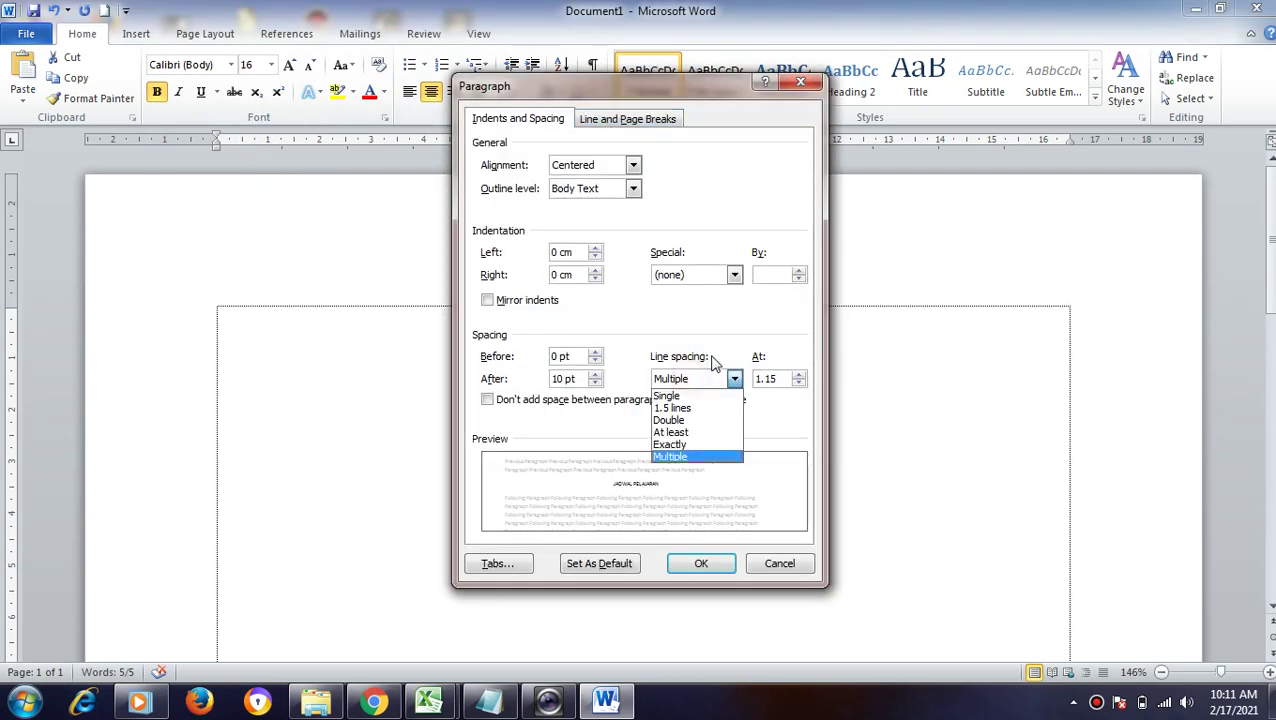
click(669, 397)
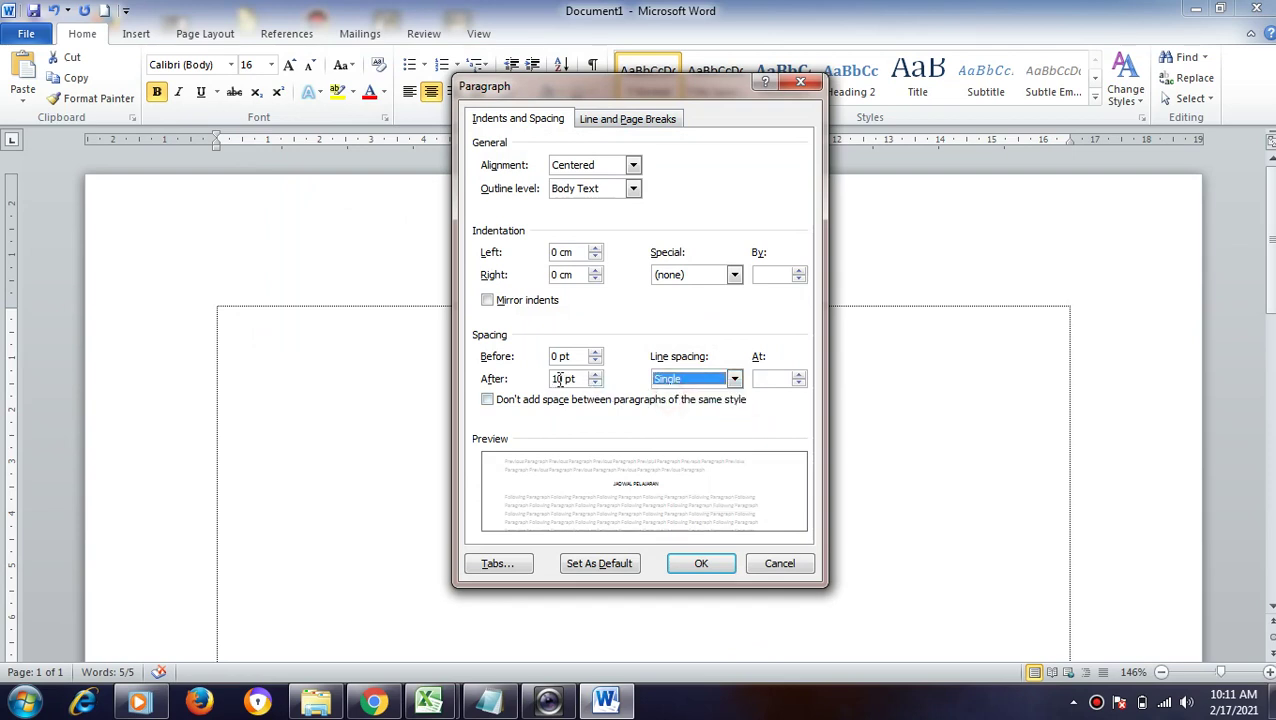
click(595, 383)
click(595, 383)
click(701, 563)
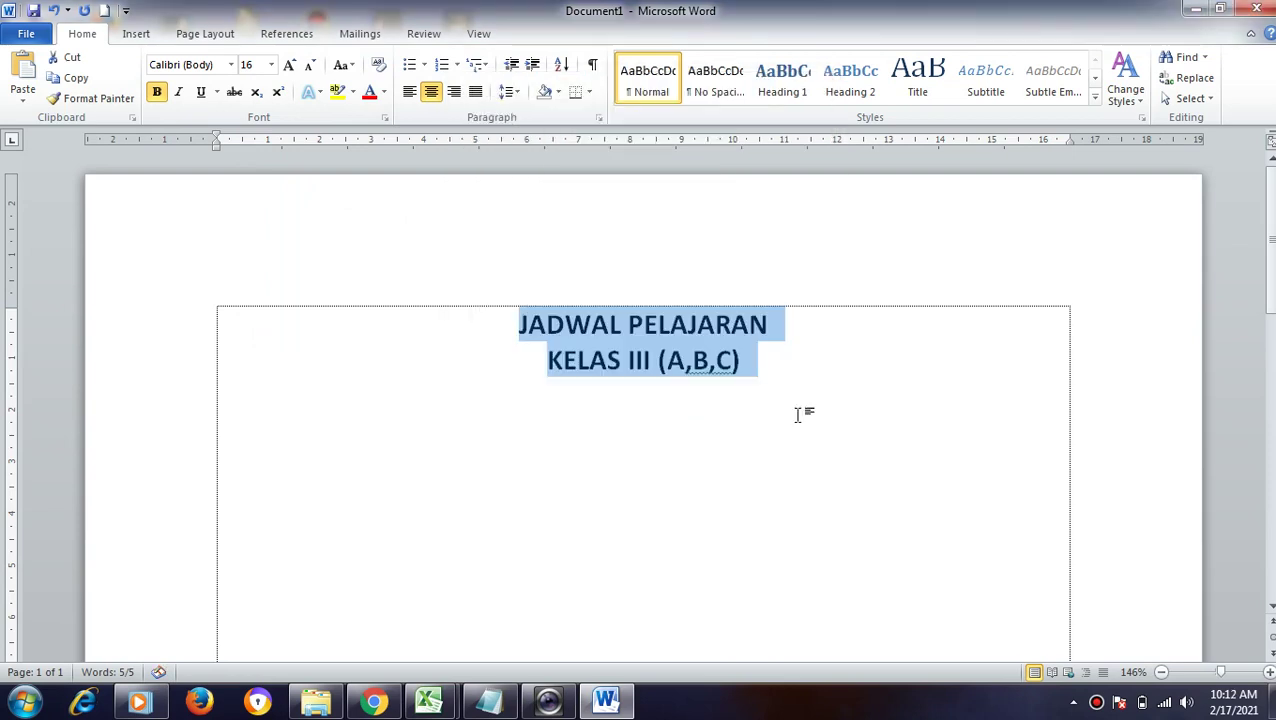
click(757, 360)
key(Return)
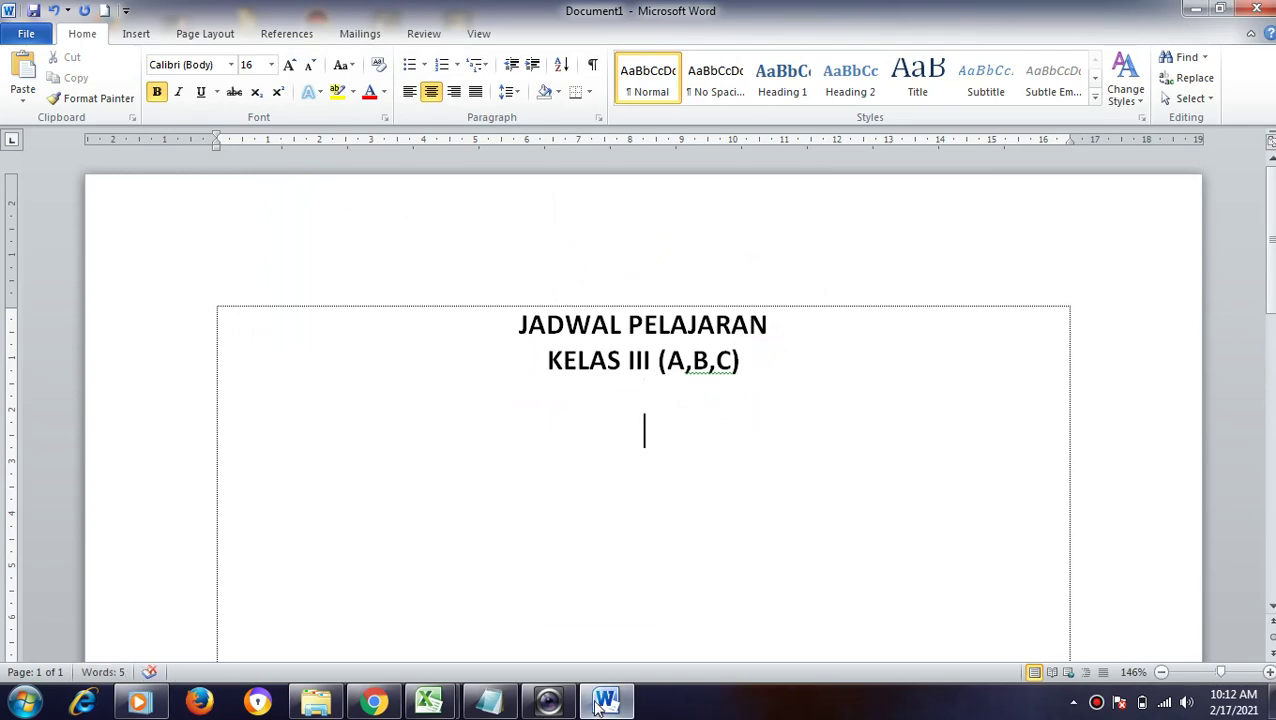
Review notes steps 3 and 4 on fonts and inserting shapes, then return to Word.
mouse_move(489, 701)
click(417, 621)
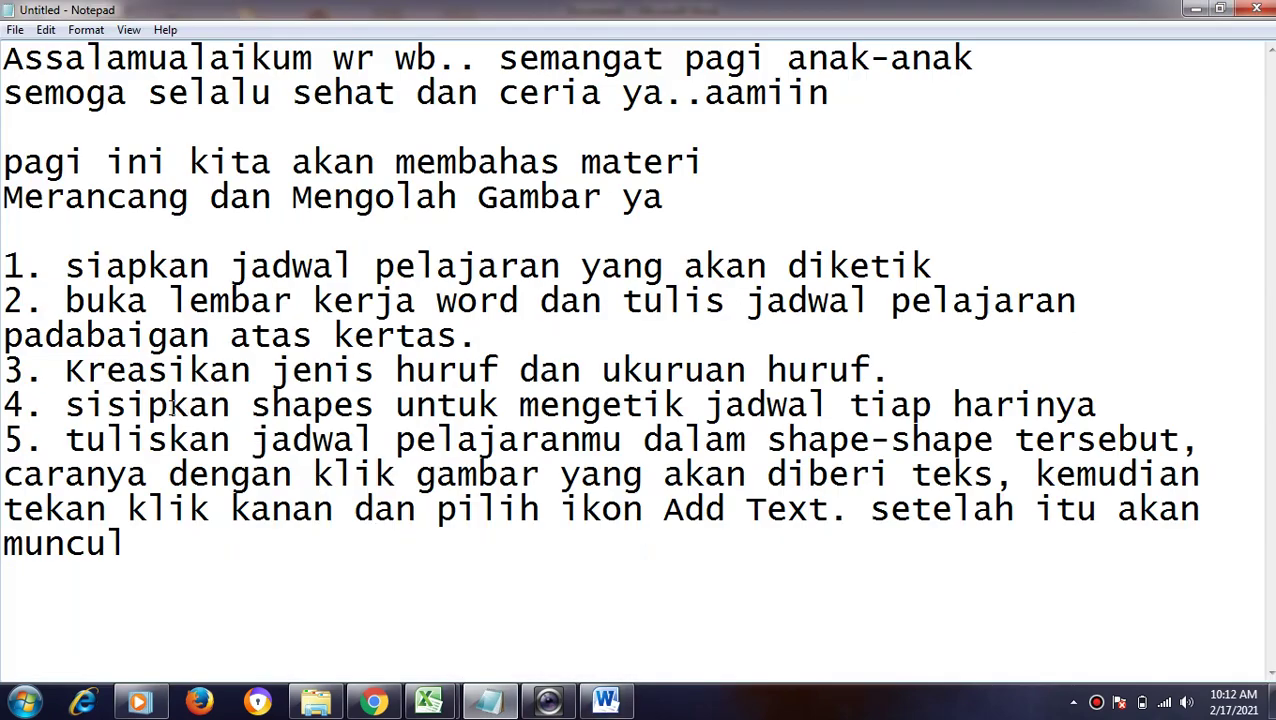
click(66, 370)
drag(368, 358, 875, 372)
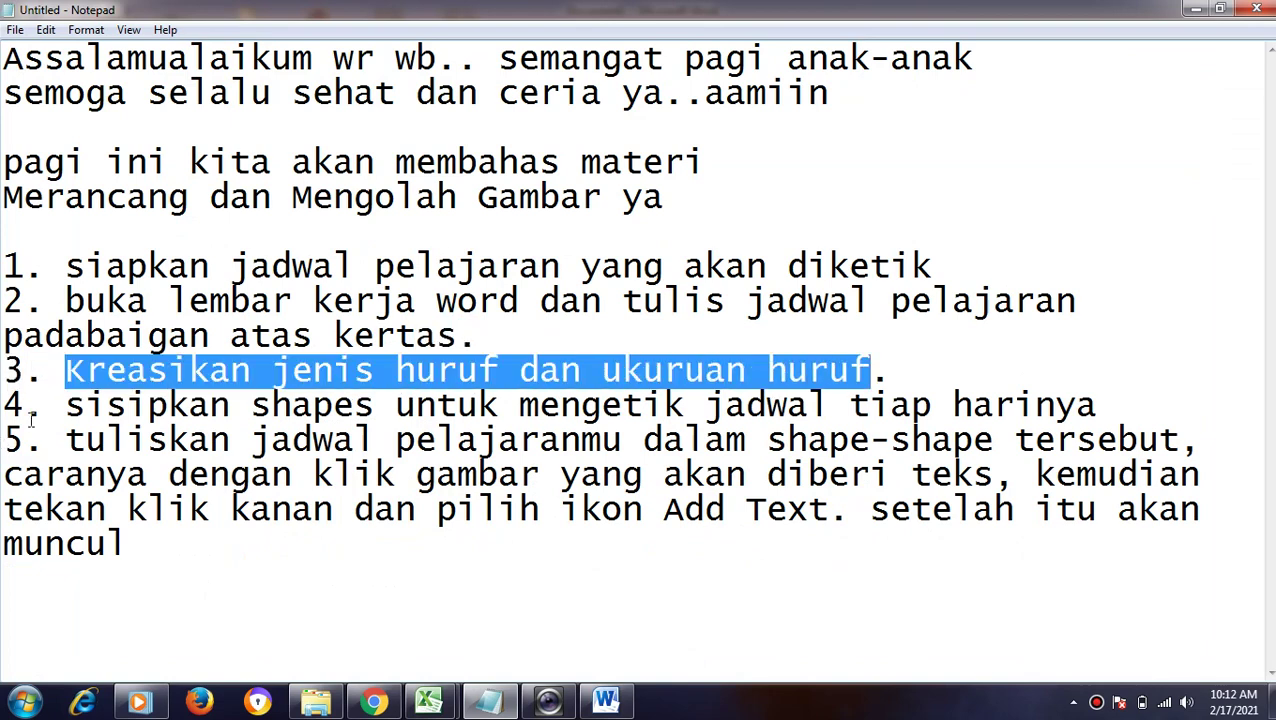
click(76, 406)
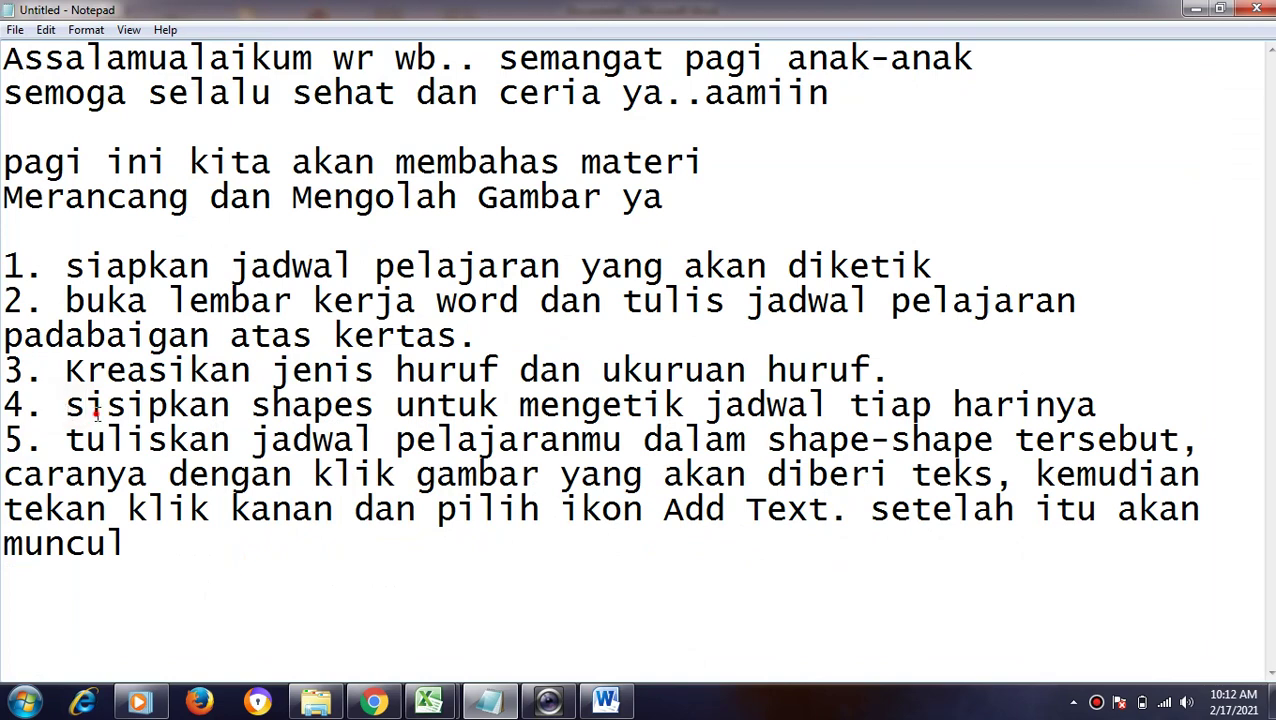
drag(66, 408, 380, 418)
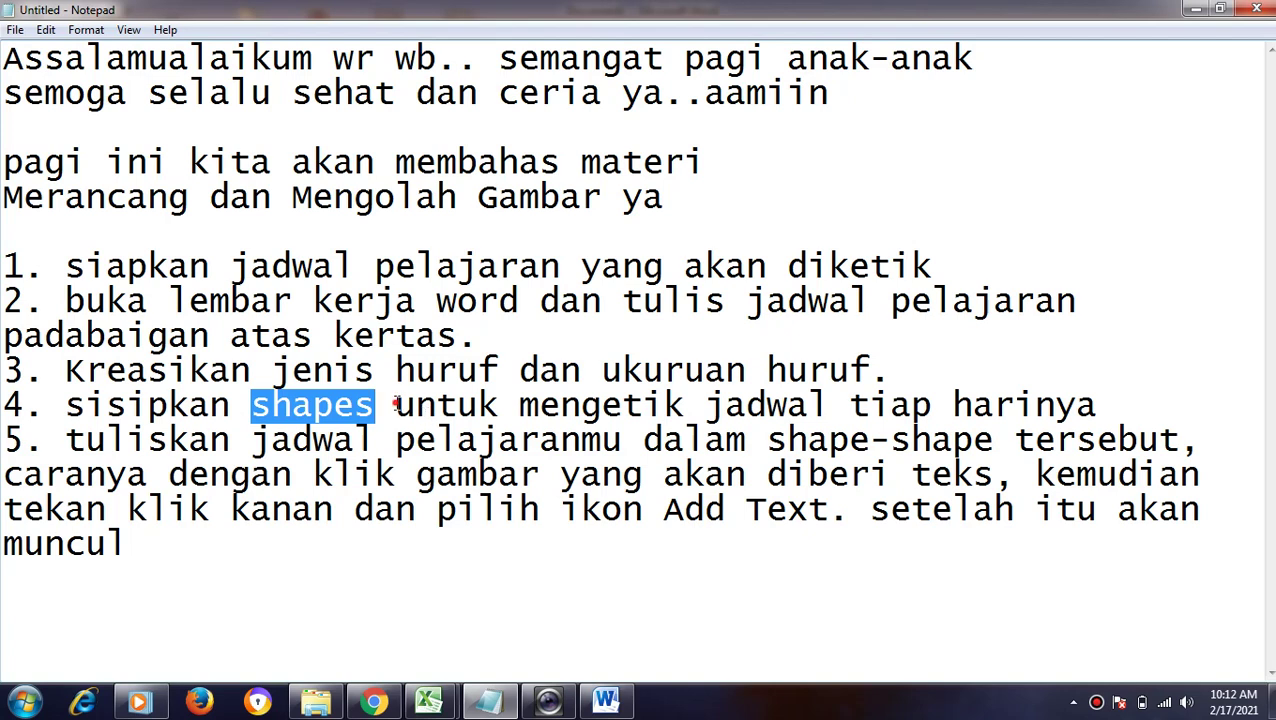
mouse_move(395, 404)
mouse_down()
mouse_move(868, 408)
mouse_move(1014, 440)
mouse_move(1098, 408)
mouse_up()
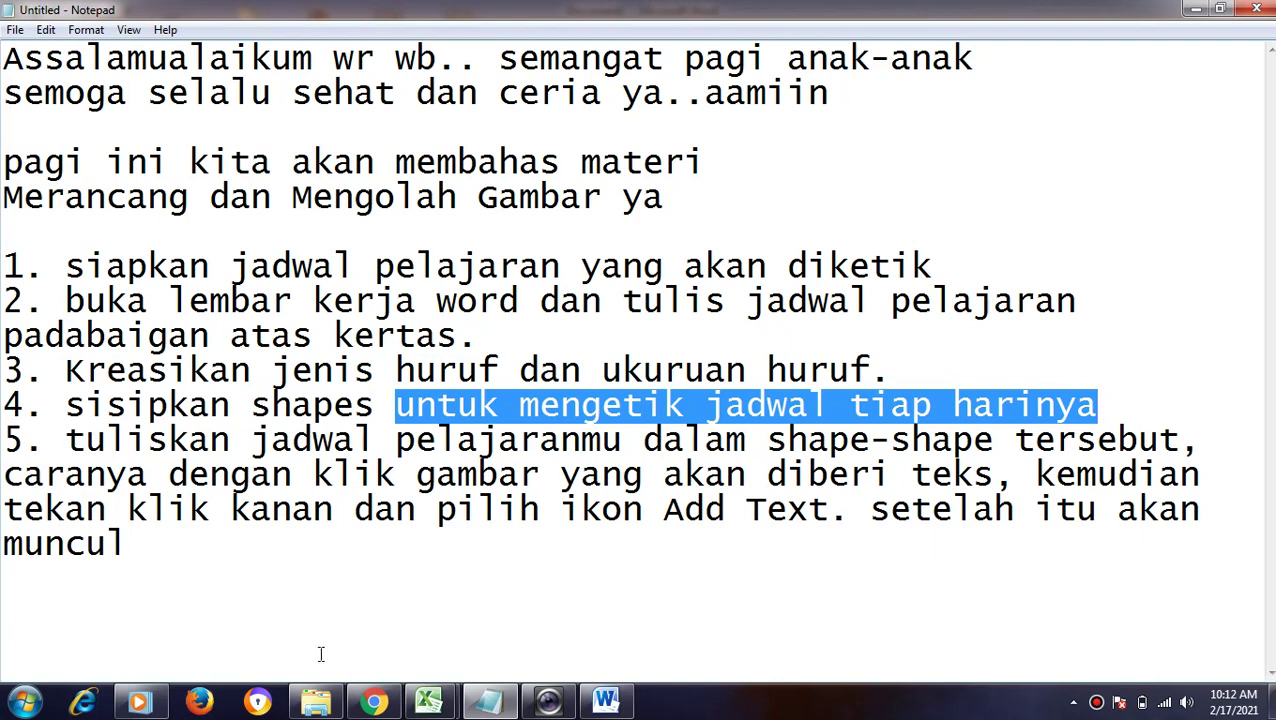
mouse_move(58, 411)
mouse_down()
mouse_move(992, 408)
mouse_move(1114, 430)
mouse_move(32, 372)
mouse_move(44, 405)
mouse_up()
click(1104, 416)
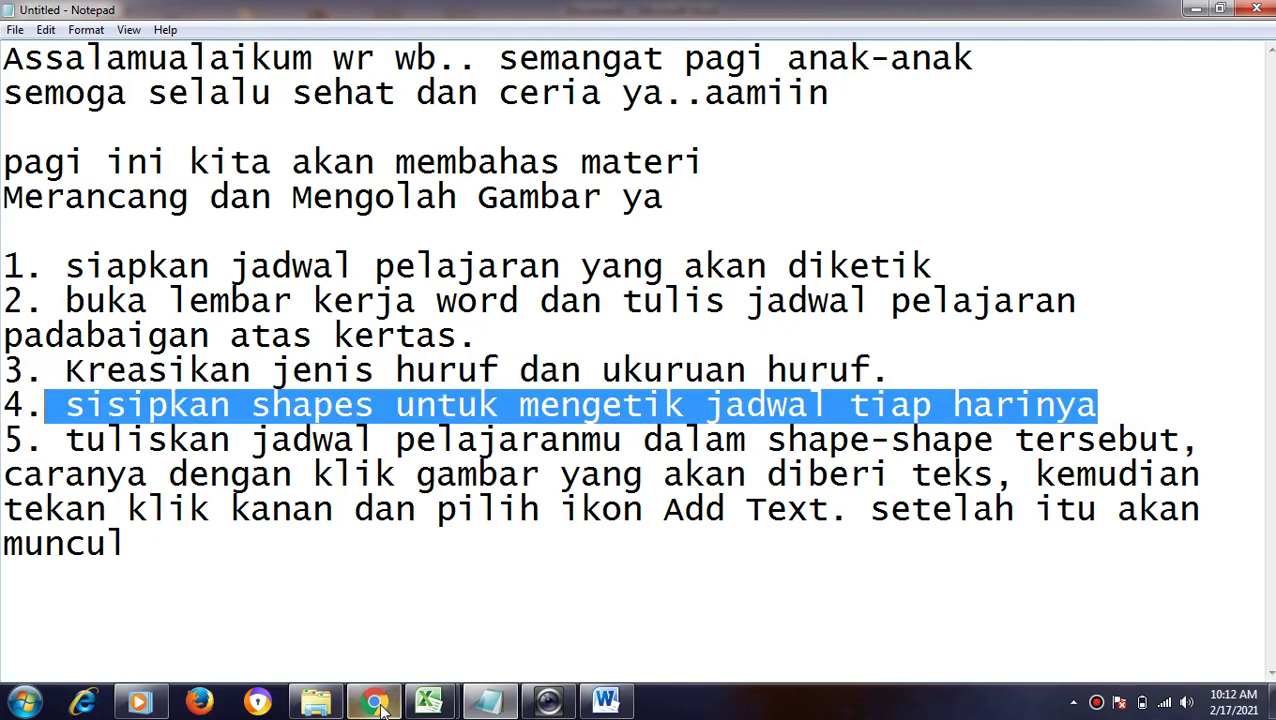
click(605, 700)
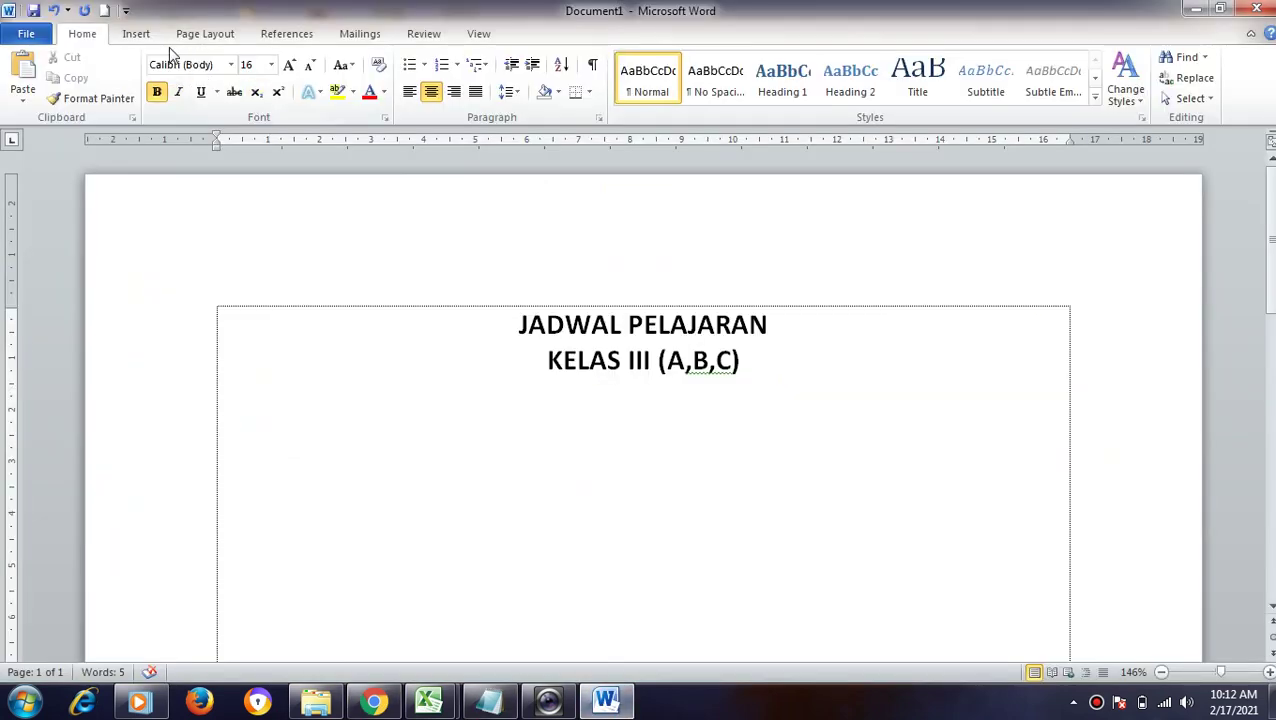
Draw a vertical scroll banner shape and position it just below the title at left.
click(136, 34)
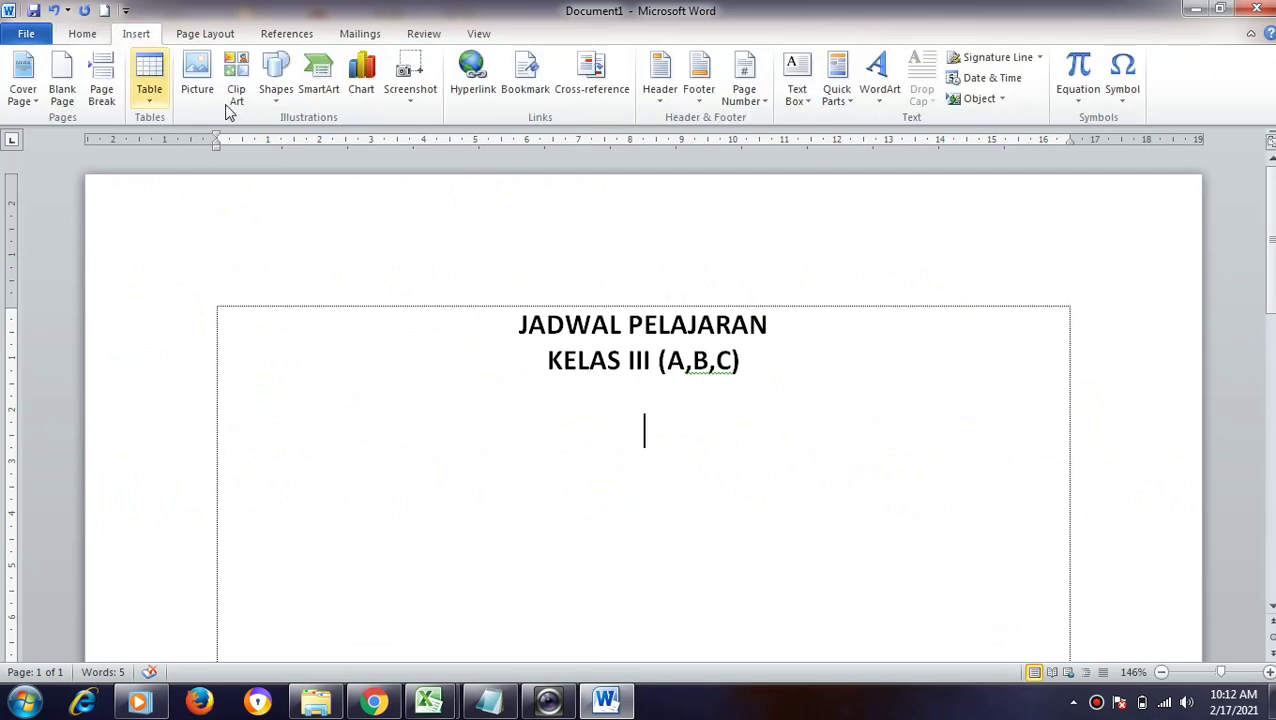
click(277, 95)
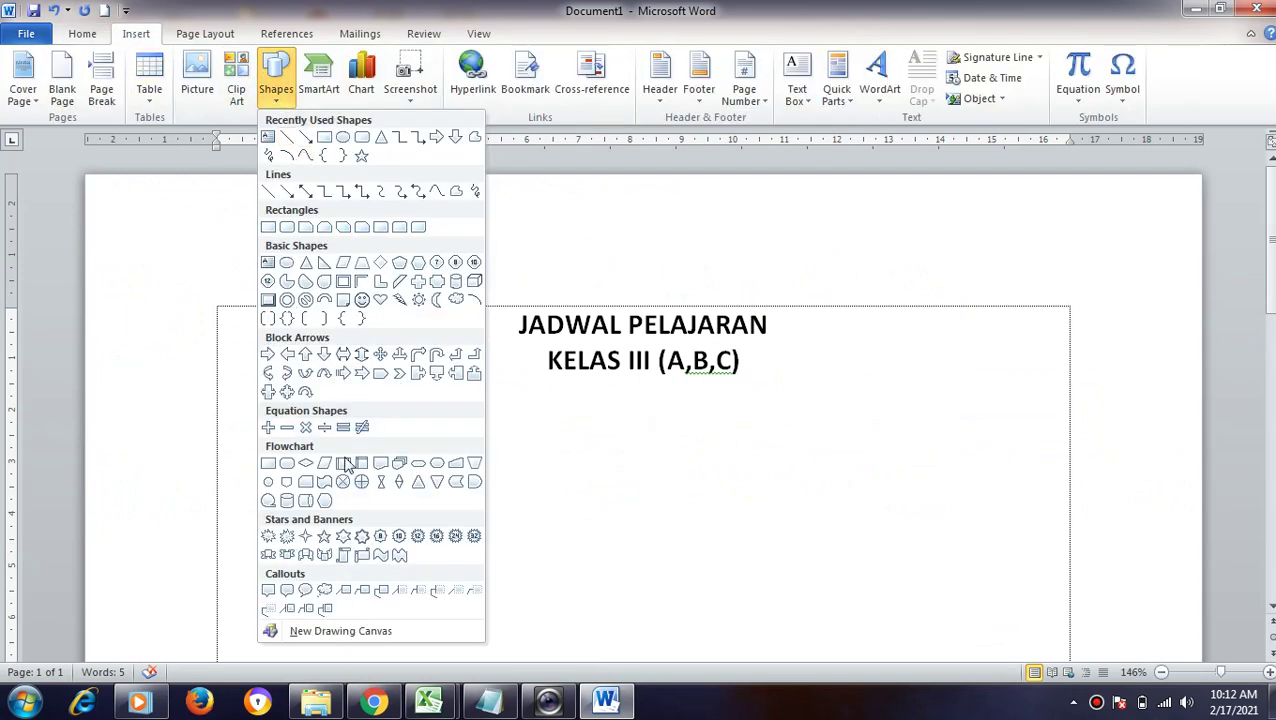
click(343, 555)
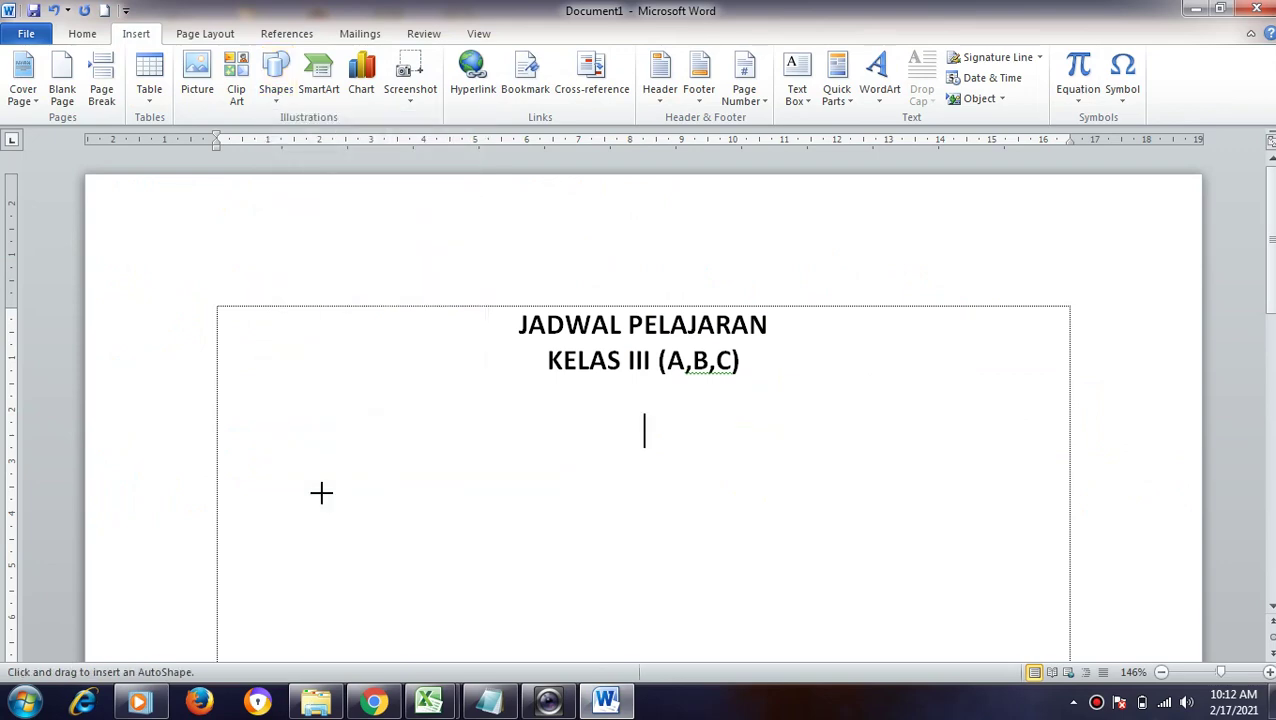
scroll(321, 491, down, 2)
mouse_move(268, 334)
mouse_down()
mouse_move(491, 557)
mouse_move(548, 641)
mouse_up()
drag(425, 480, 396, 452)
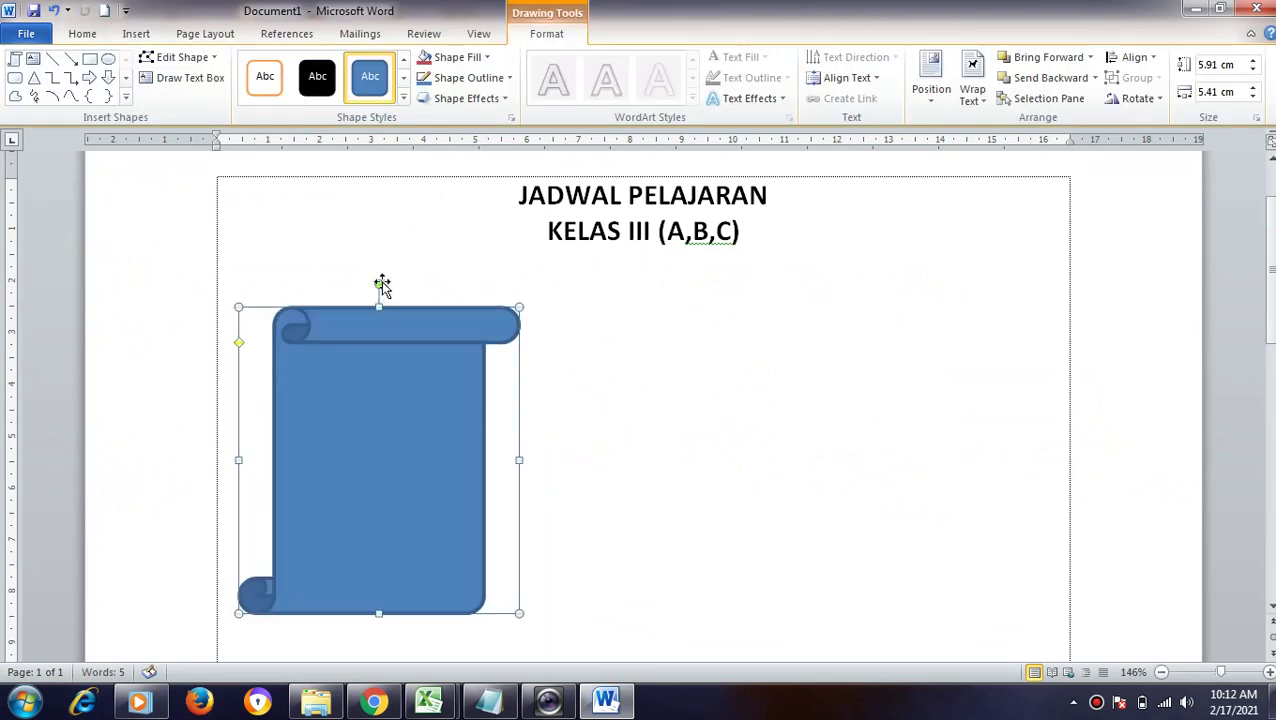
click(126, 97)
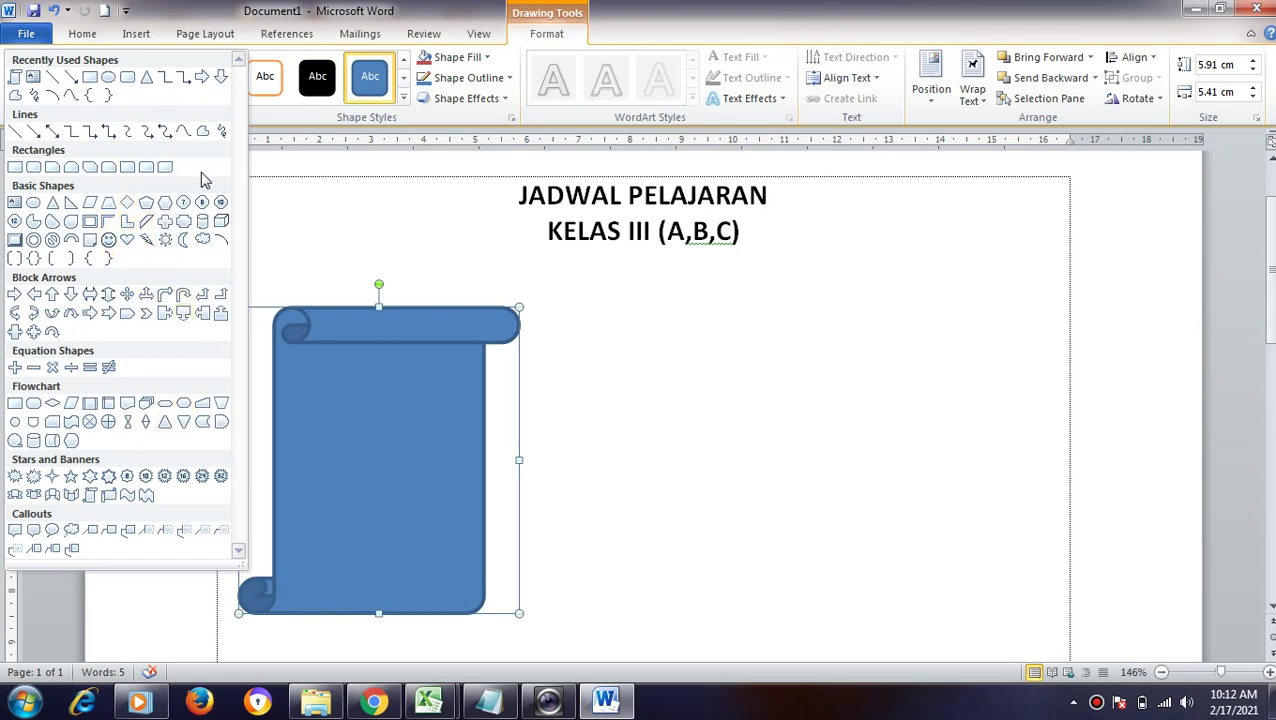
Draw a plaque shape beside the scroll and a rounded rectangle at the right.
click(184, 223)
mouse_move(578, 307)
mouse_down()
mouse_move(818, 614)
mouse_move(806, 607)
mouse_up()
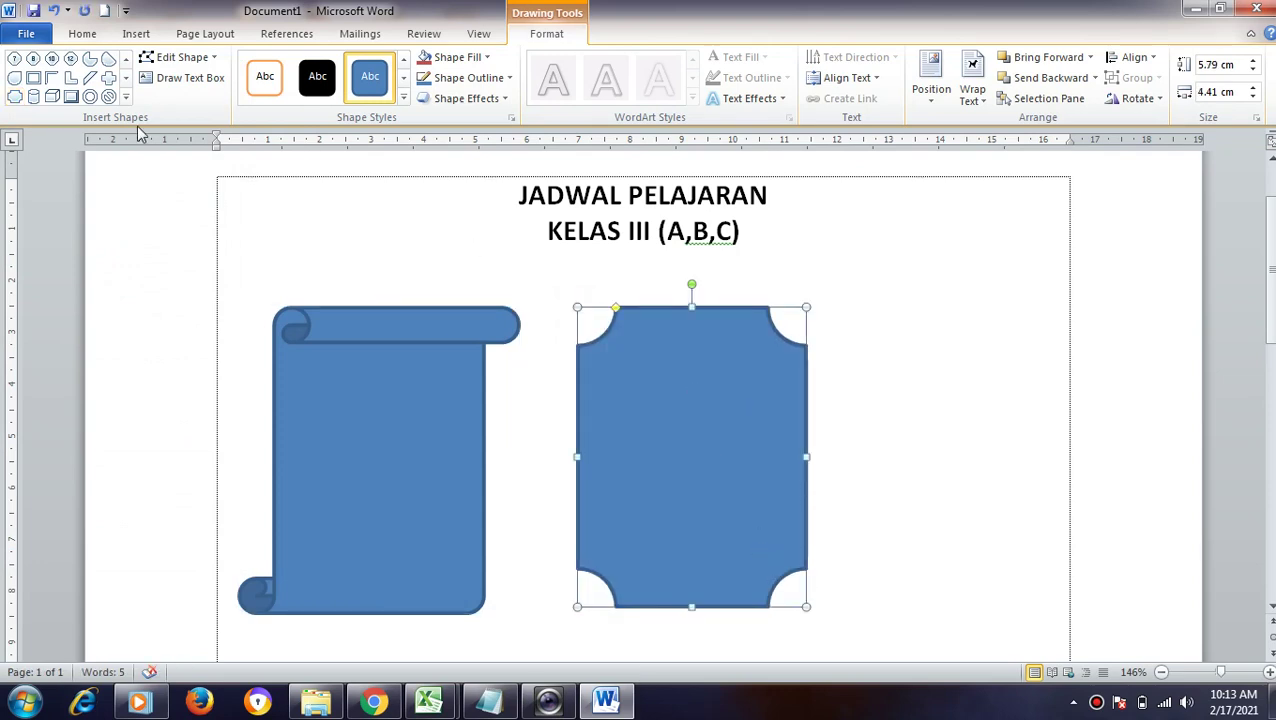
click(127, 99)
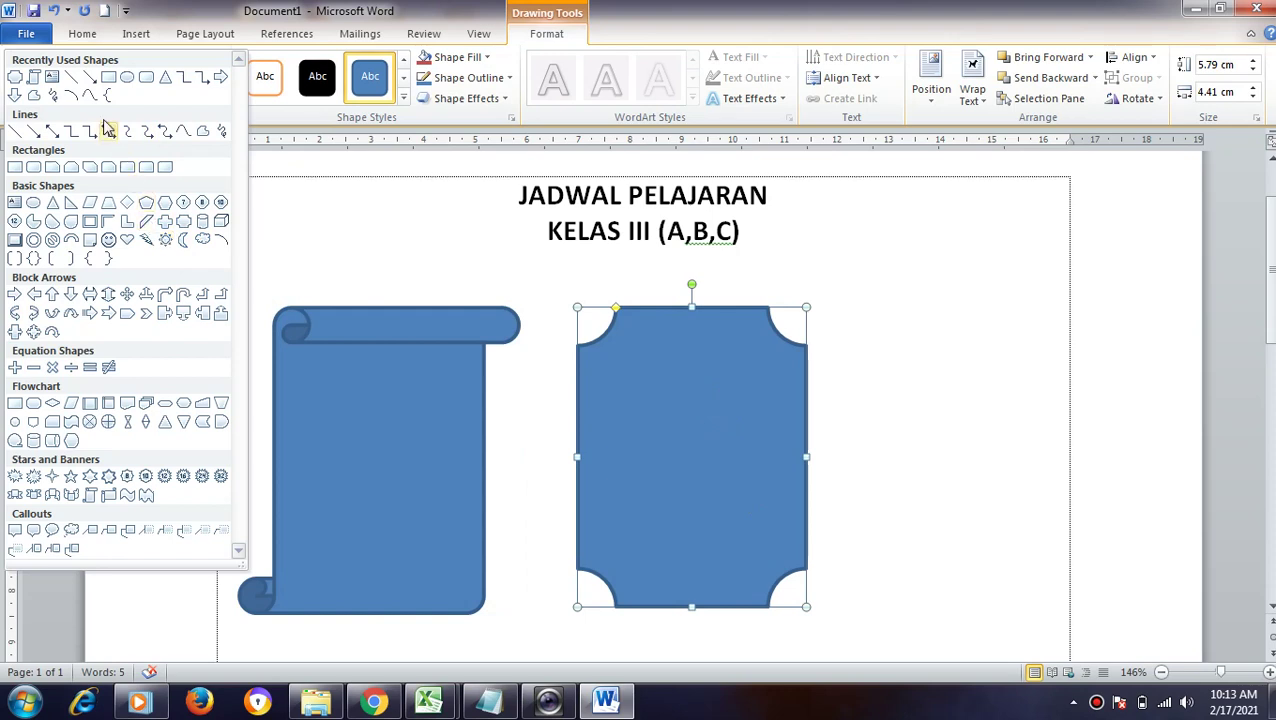
click(146, 77)
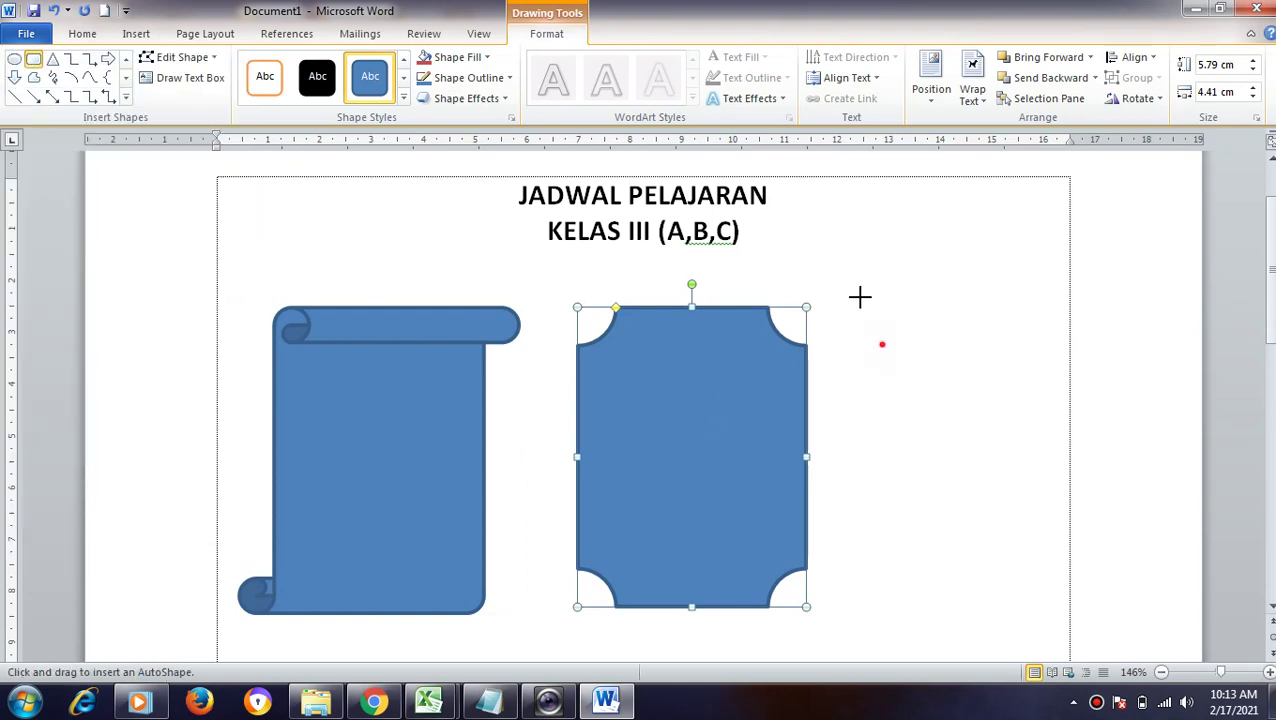
drag(860, 297, 1081, 607)
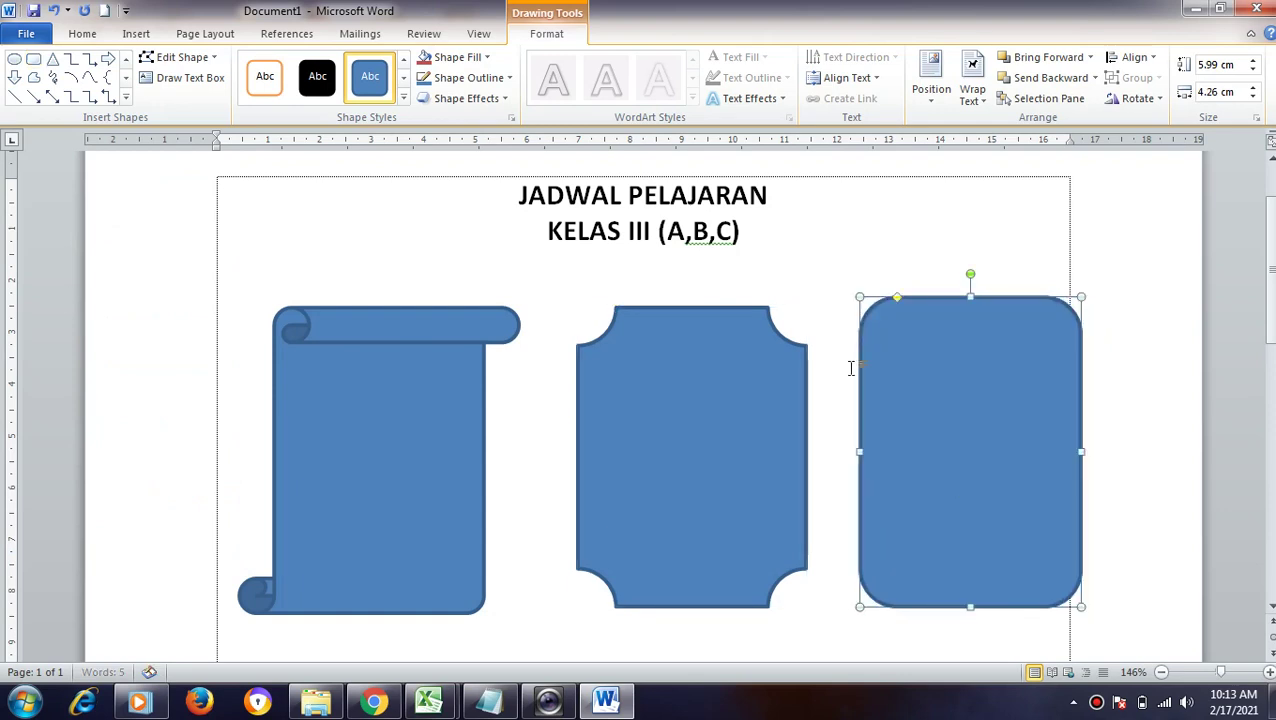
click(695, 355)
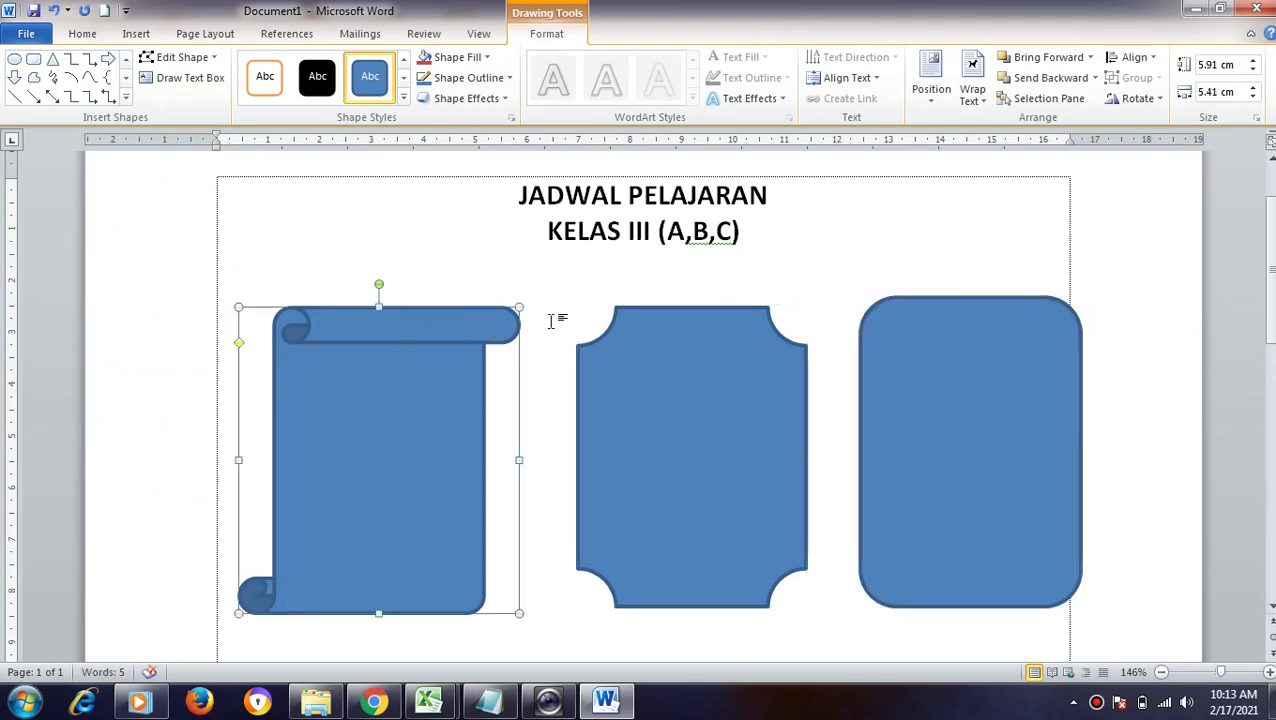
scroll(580, 325, down, 4)
scroll(580, 325, down, 2)
scroll(580, 325, down, 1)
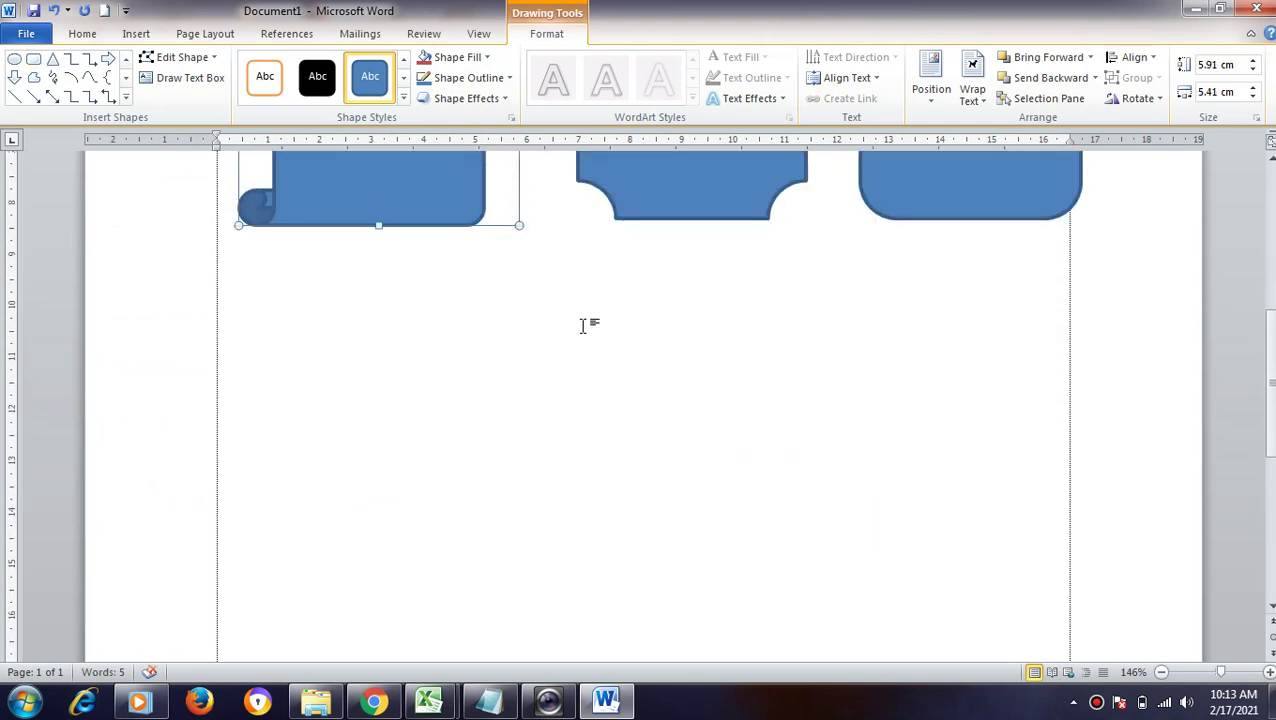
Draw an oval below the vertical scroll shape.
click(125, 97)
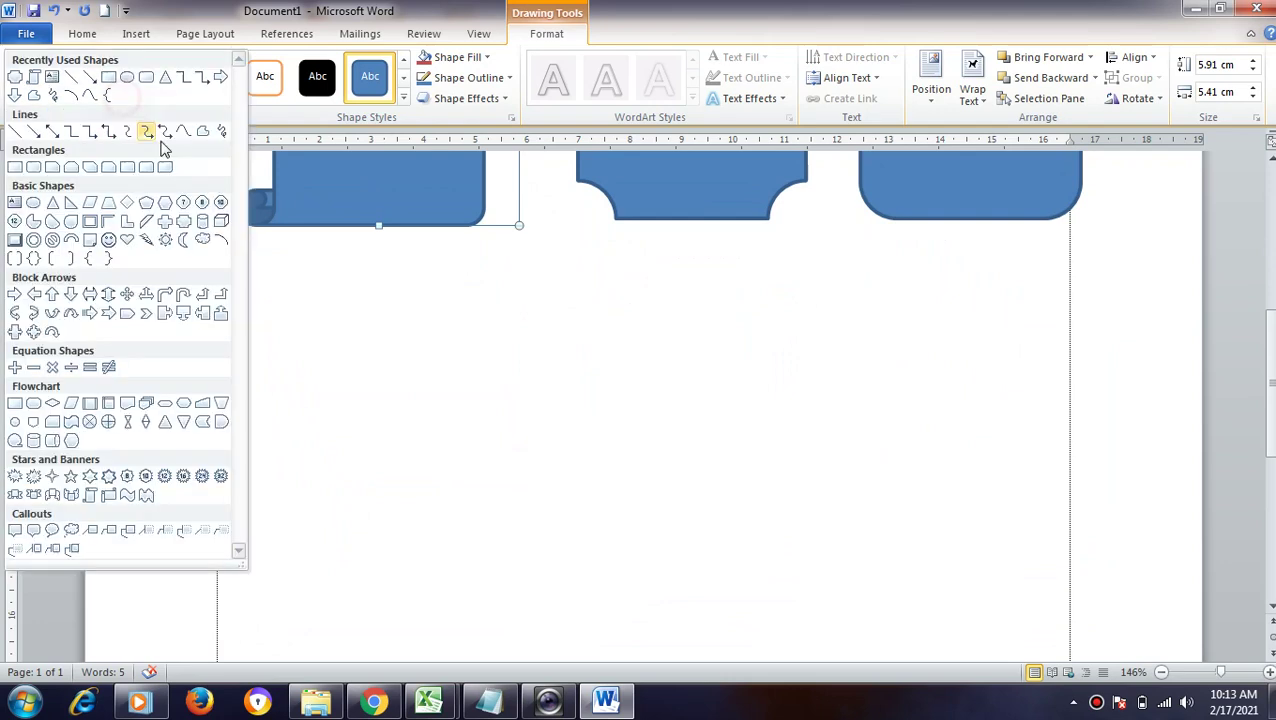
click(127, 77)
mouse_move(248, 281)
mouse_down()
mouse_move(356, 416)
mouse_move(459, 643)
mouse_move(484, 649)
mouse_move(450, 490)
mouse_move(484, 468)
mouse_up()
scroll(490, 446, up, 2)
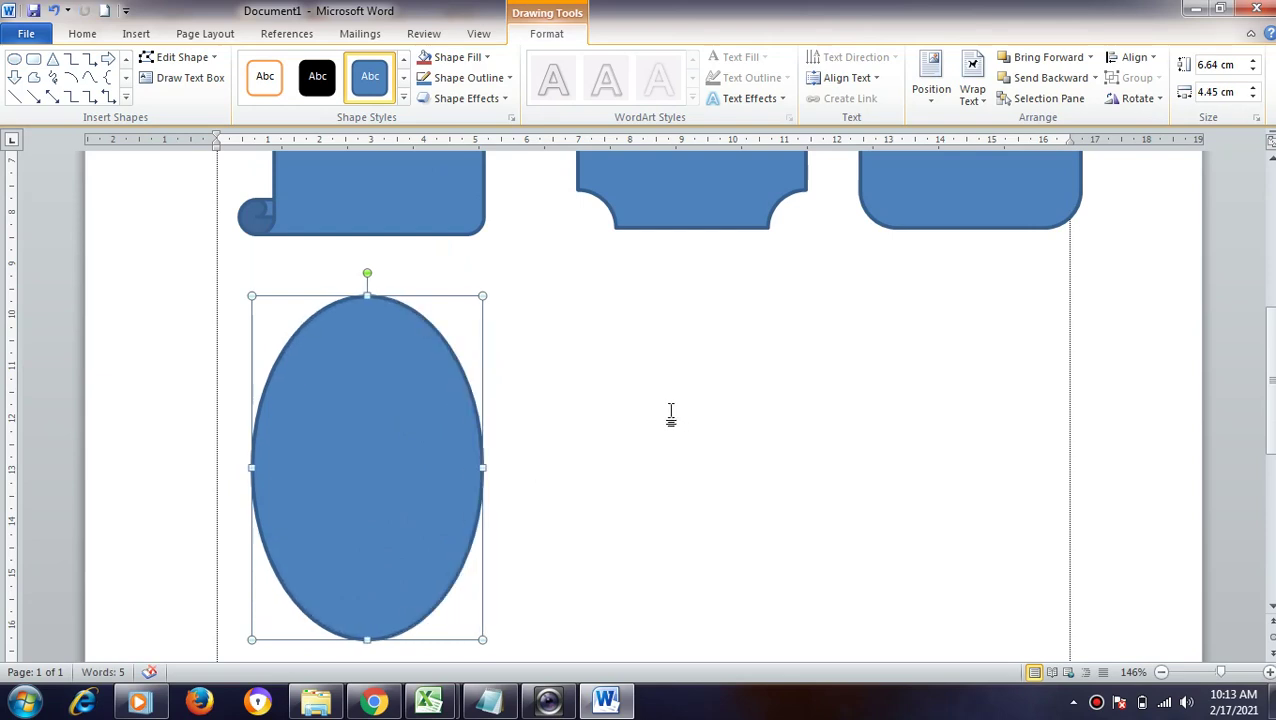
click(578, 368)
scroll(578, 368, up, 5)
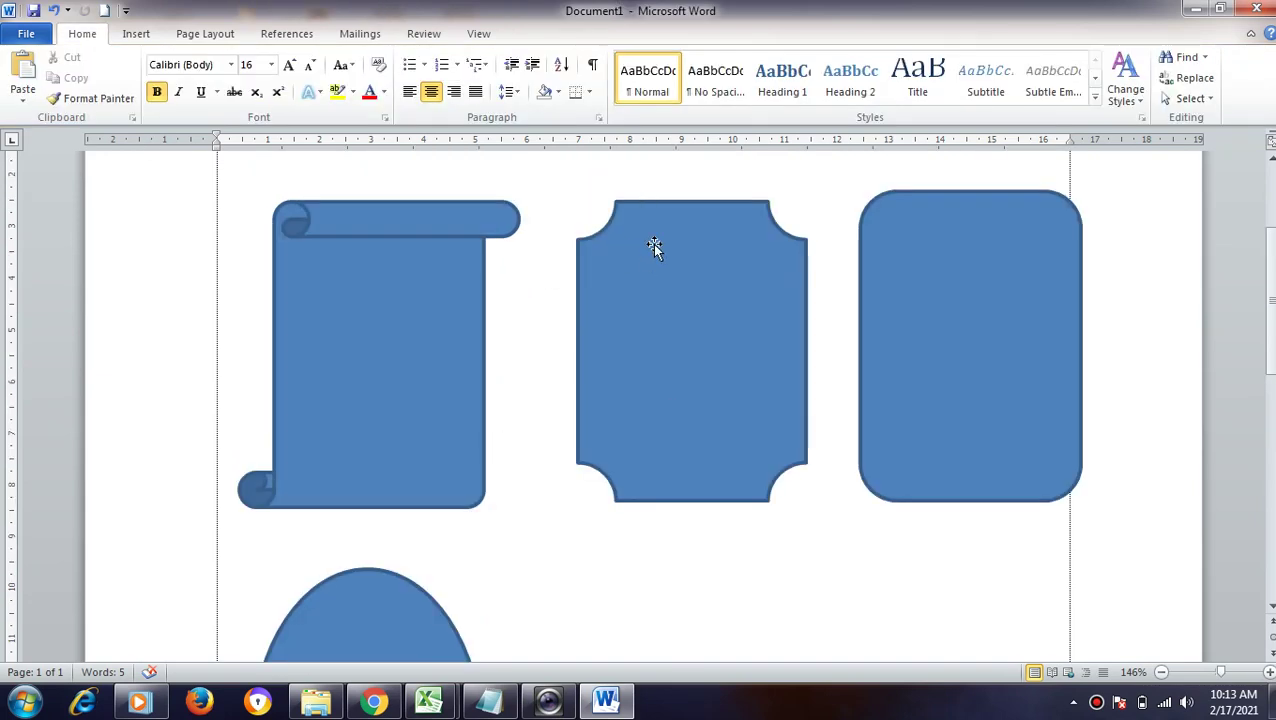
Draw a regular pentagon below the plaque shape.
click(645, 293)
click(559, 38)
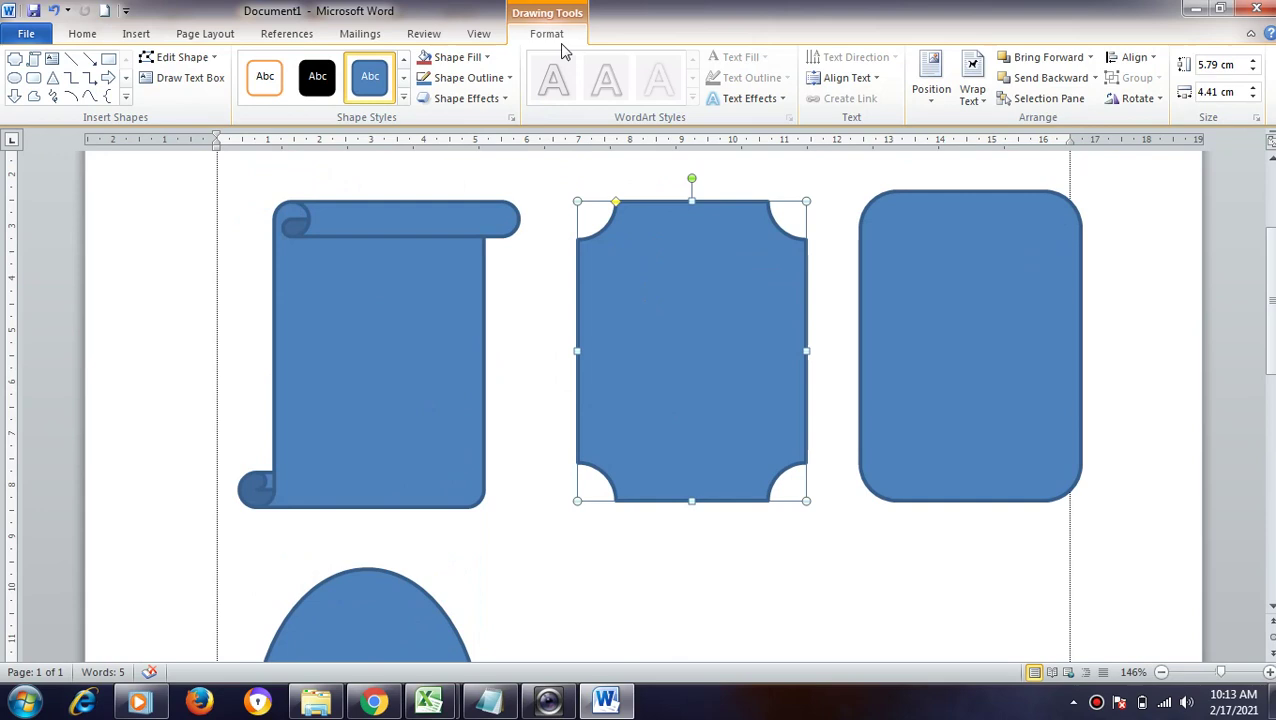
click(543, 280)
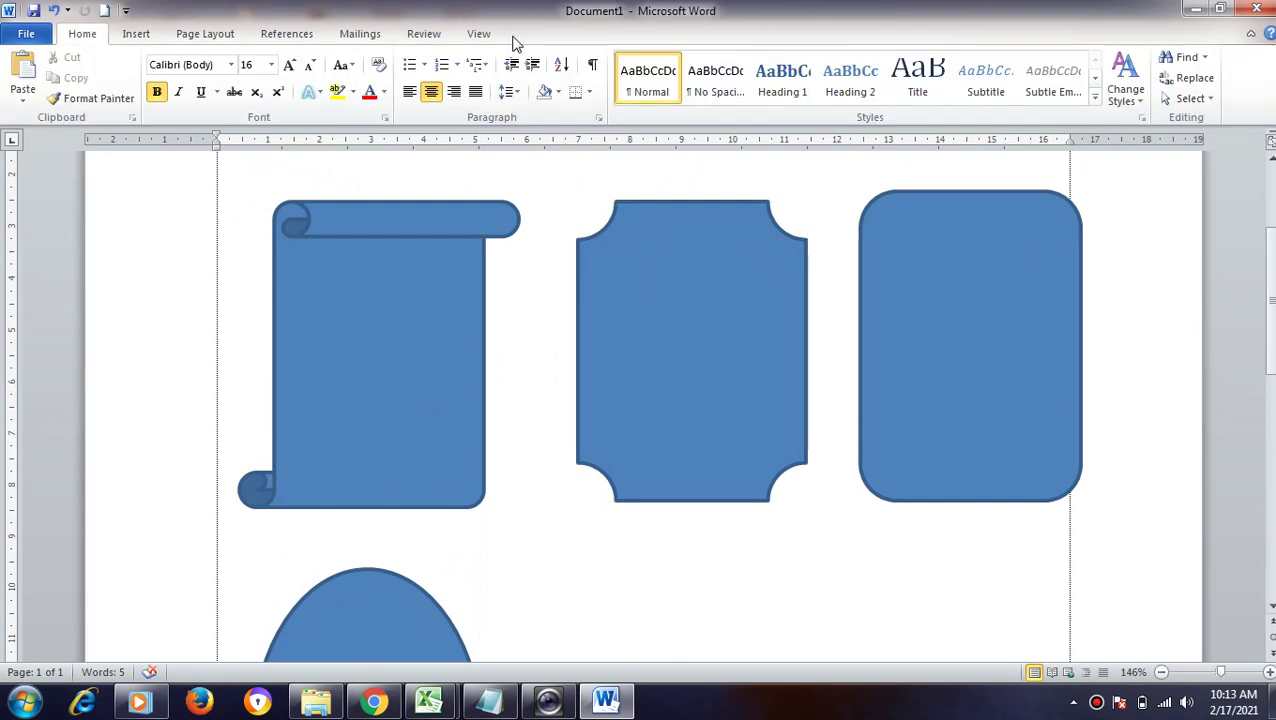
click(608, 232)
click(543, 38)
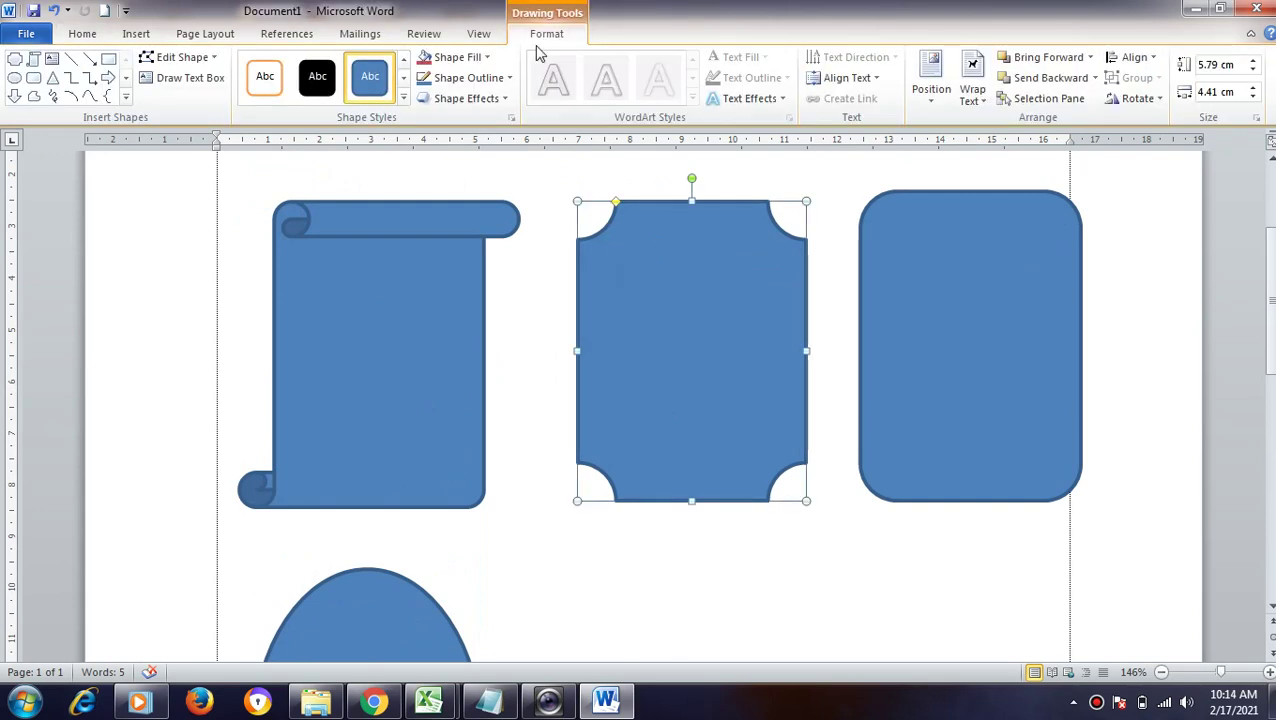
click(127, 99)
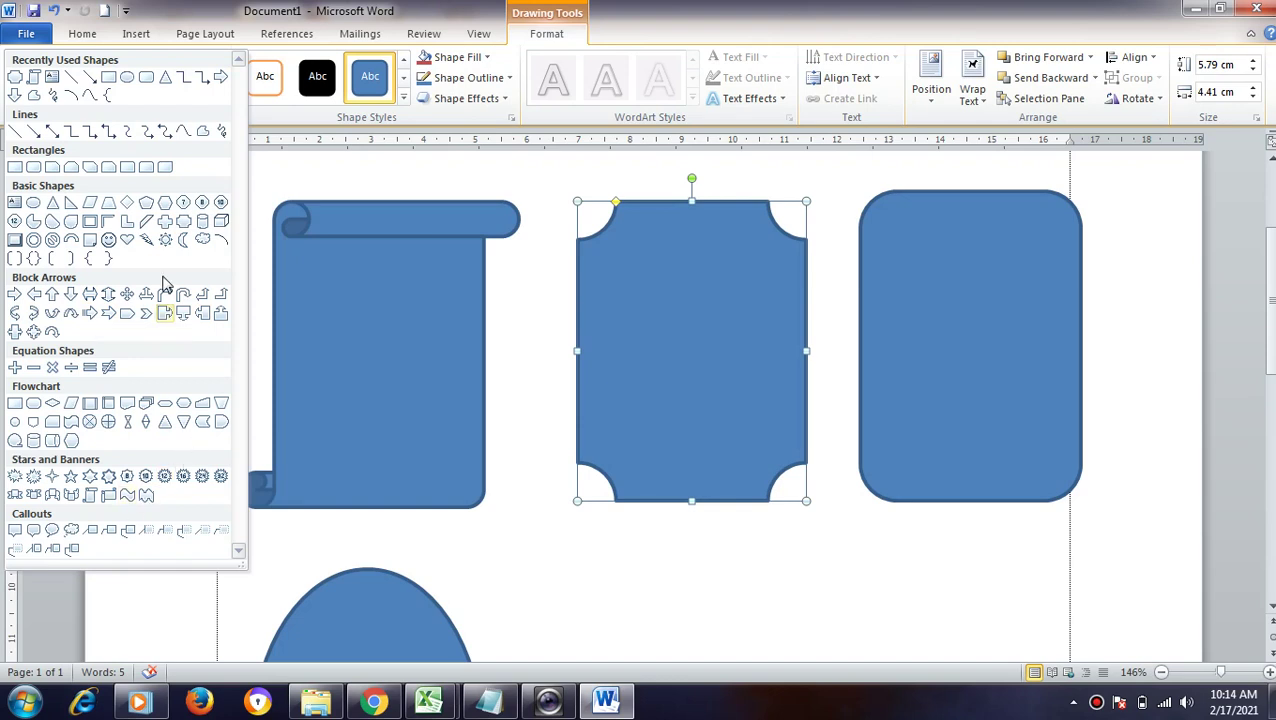
click(146, 202)
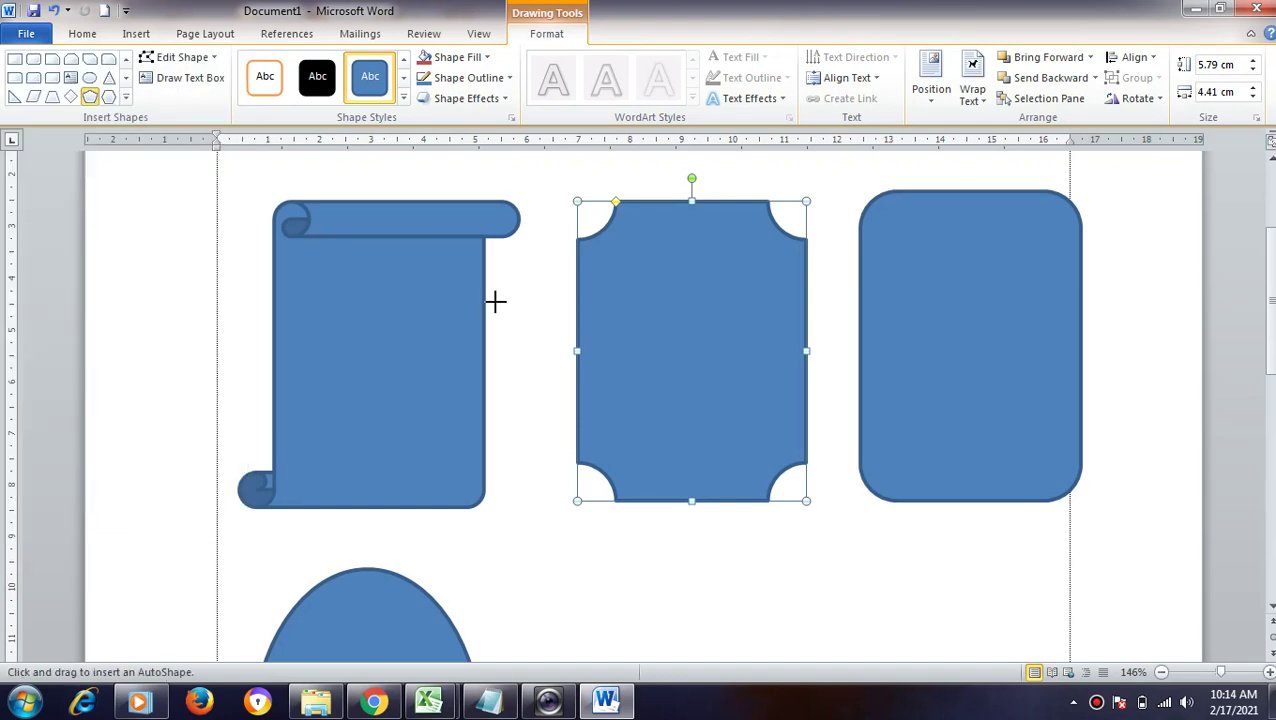
scroll(584, 288, down, 5)
drag(576, 308, 822, 638)
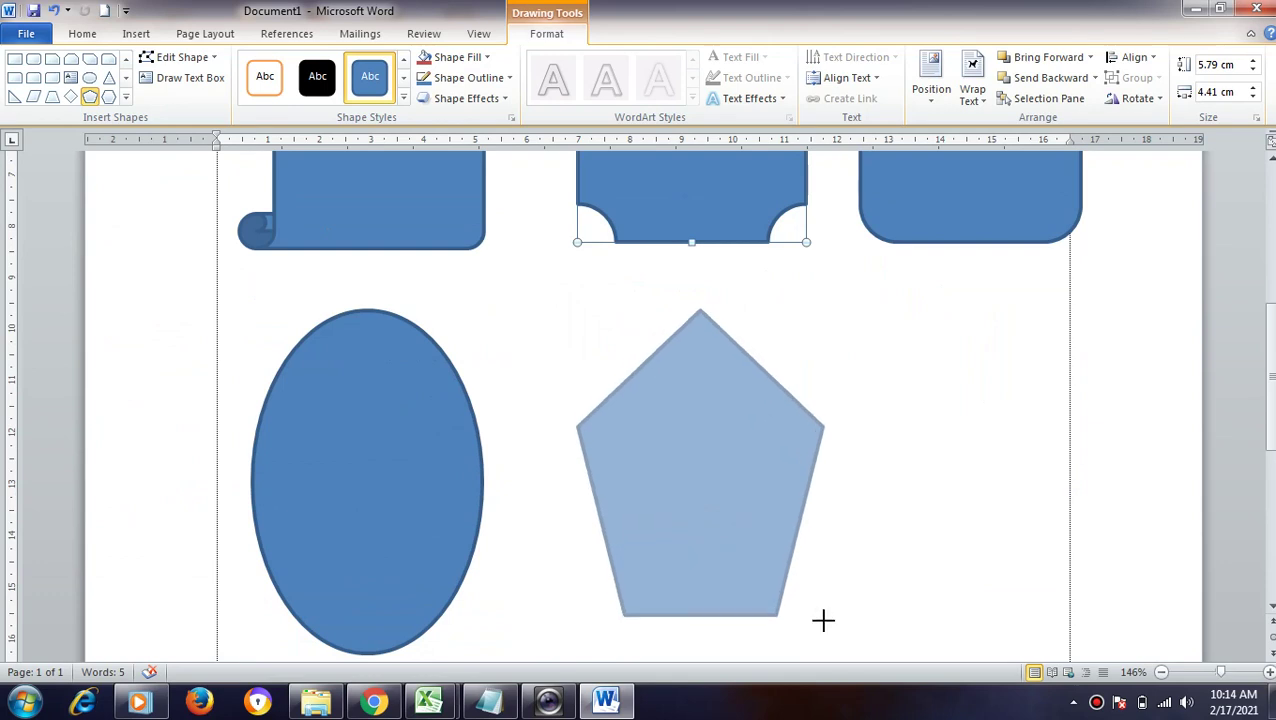
drag(822, 638, 818, 644)
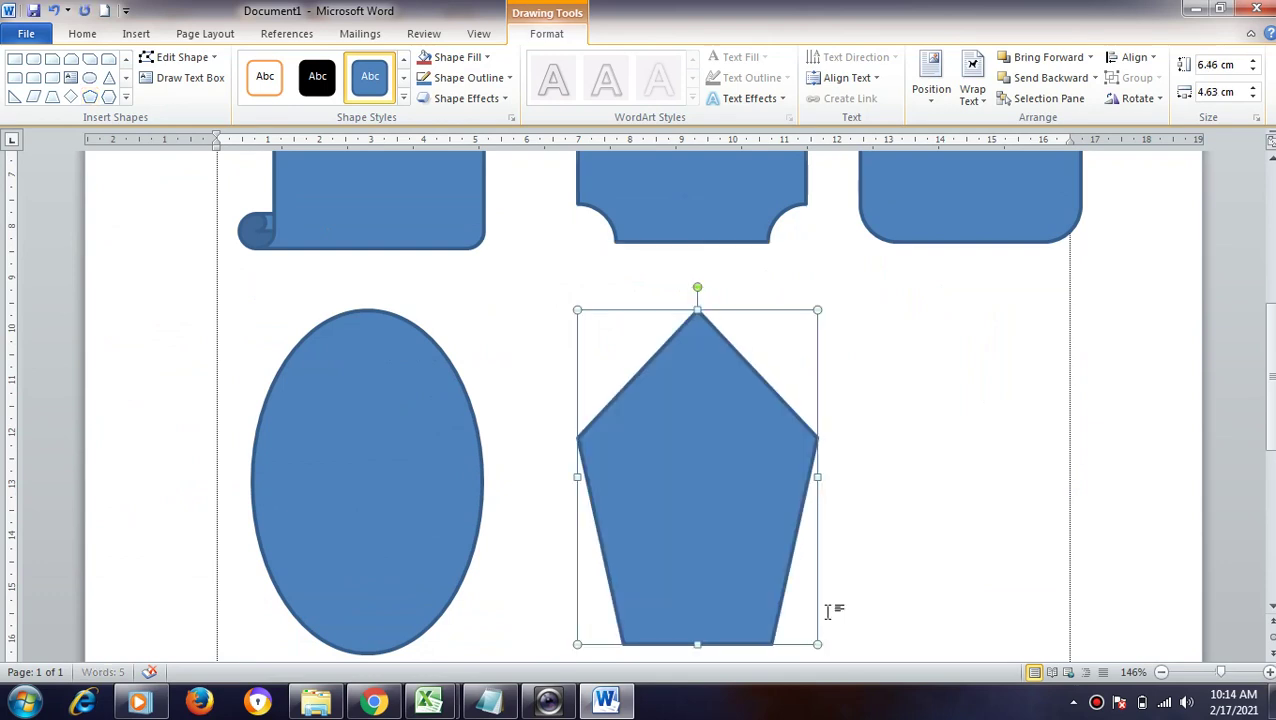
Draw a horizontal scroll banner to the right of the pentagon.
click(127, 101)
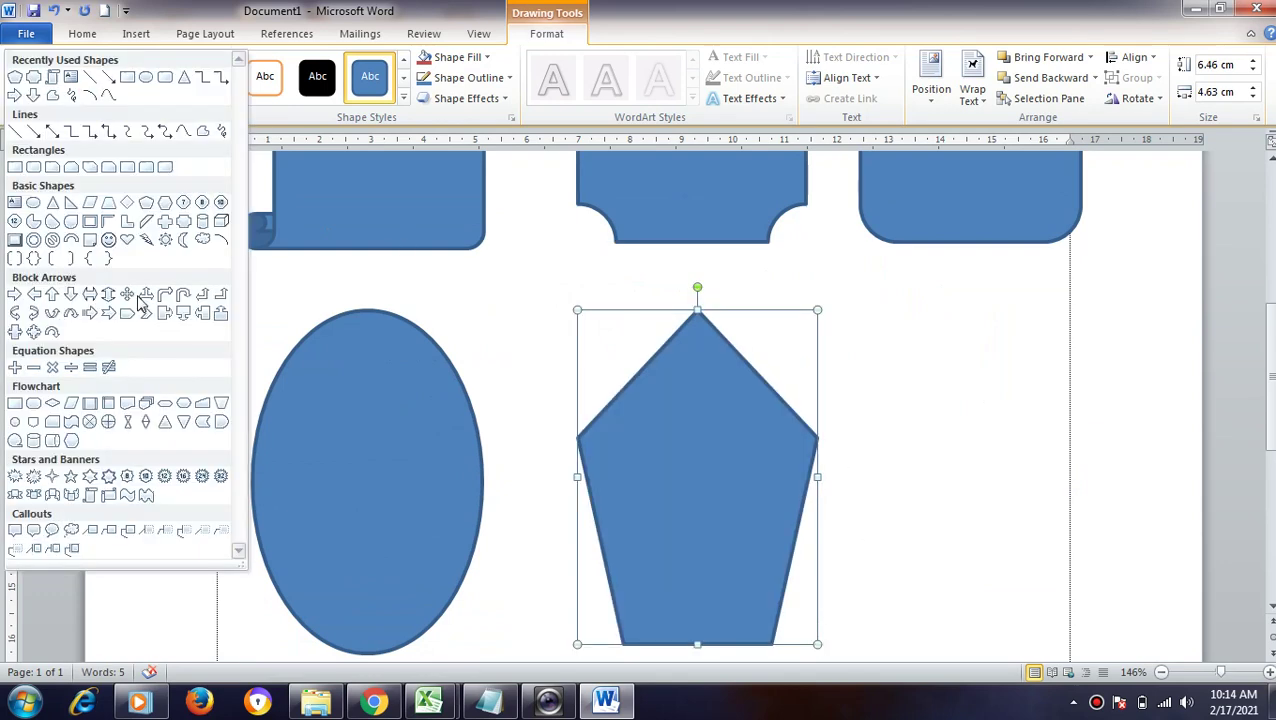
click(108, 493)
mouse_move(838, 310)
mouse_down()
mouse_move(1020, 577)
mouse_move(1088, 614)
mouse_up()
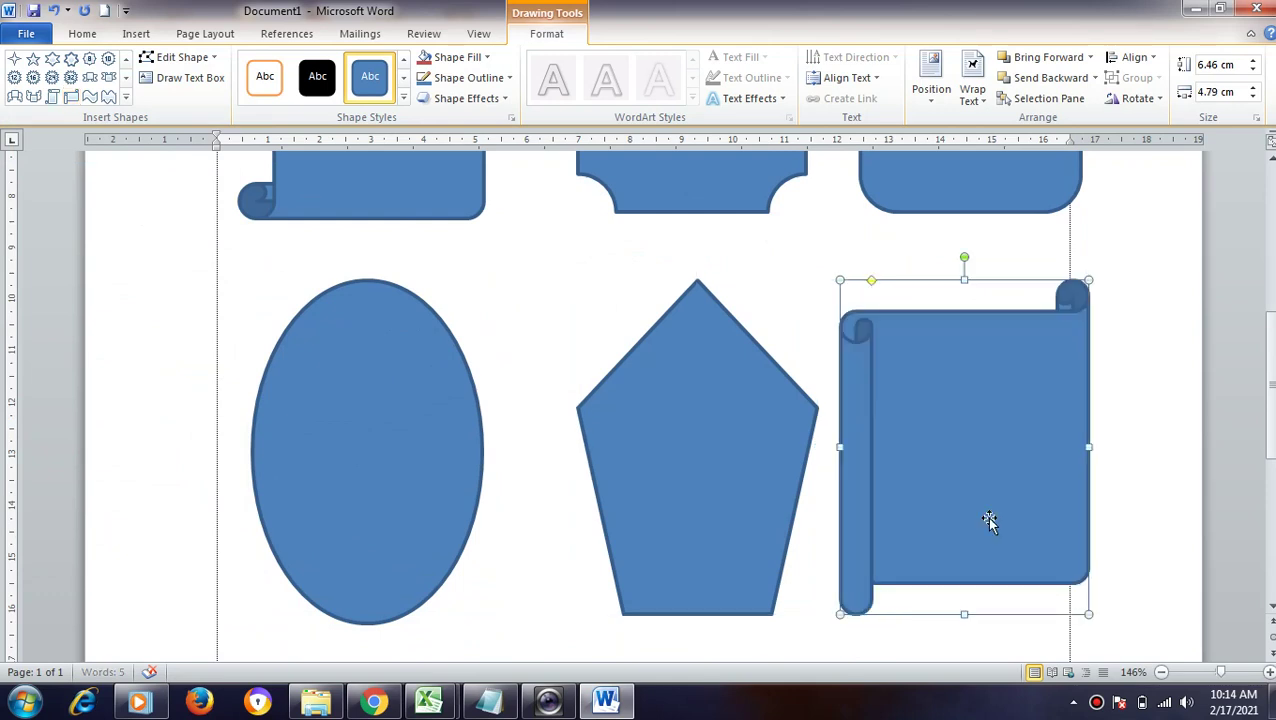
scroll(713, 387, up, 7)
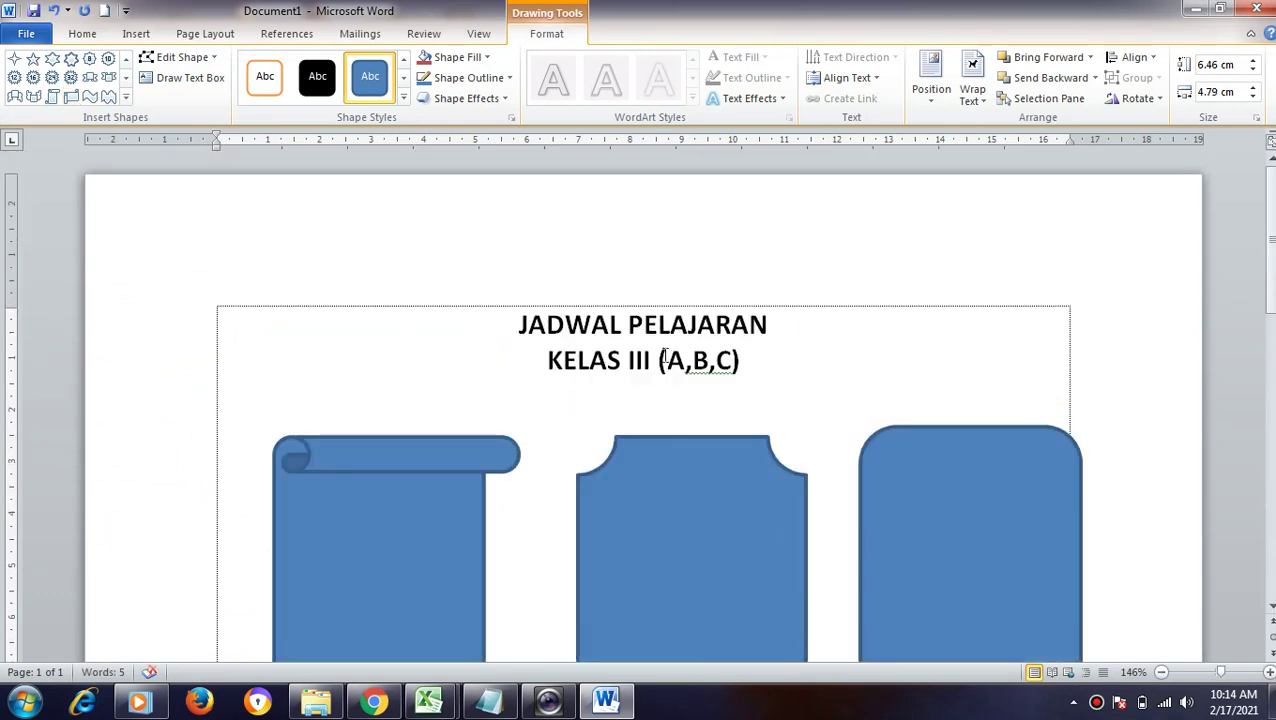
Zoom out and set No Fill on the top-left vertical scroll shape.
click(1148, 671)
click(776, 473)
click(1160, 672)
double_click(1160, 672)
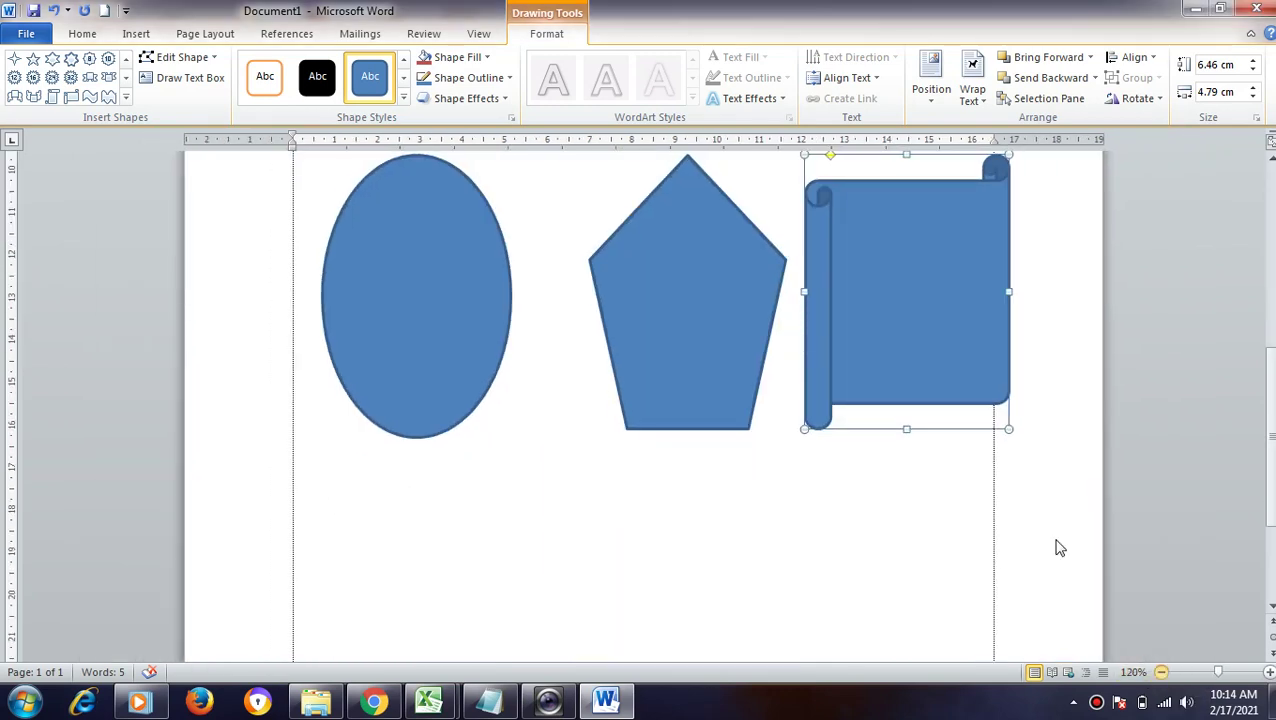
ctrl+scroll(1060, 548, down, 2)
scroll(609, 446, up, 5)
scroll(609, 446, up, 2)
click(553, 357)
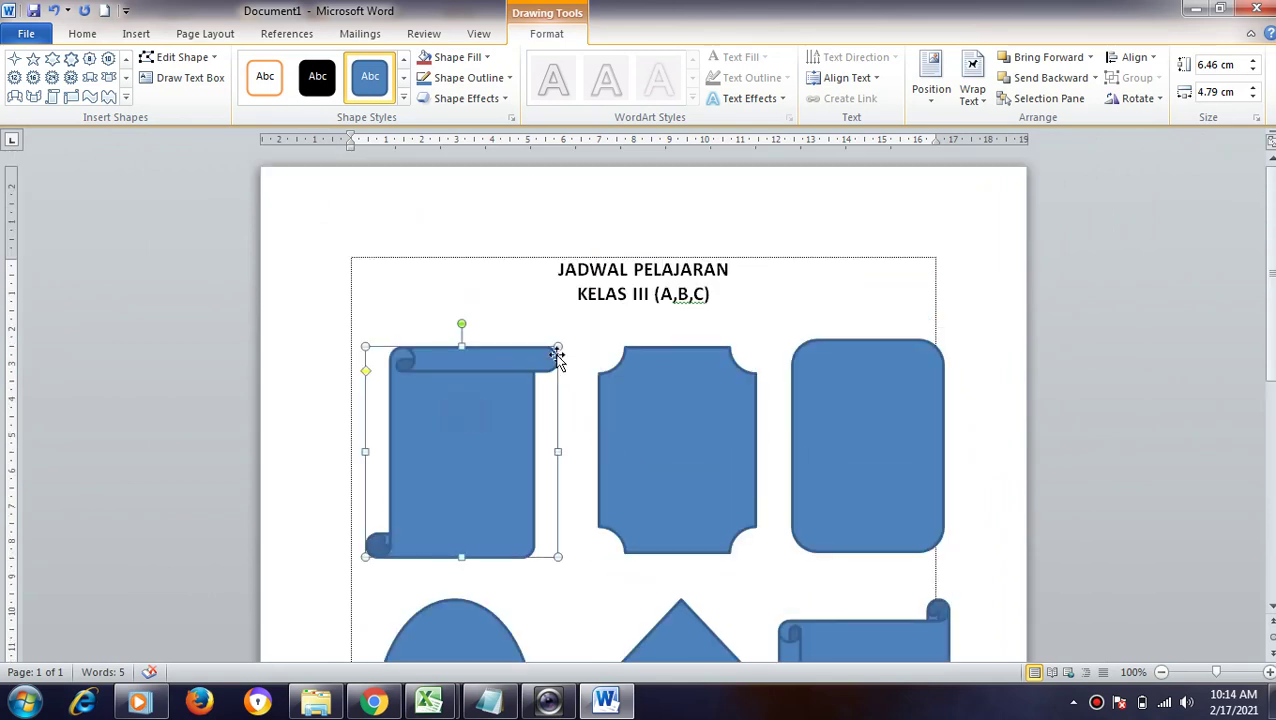
click(477, 60)
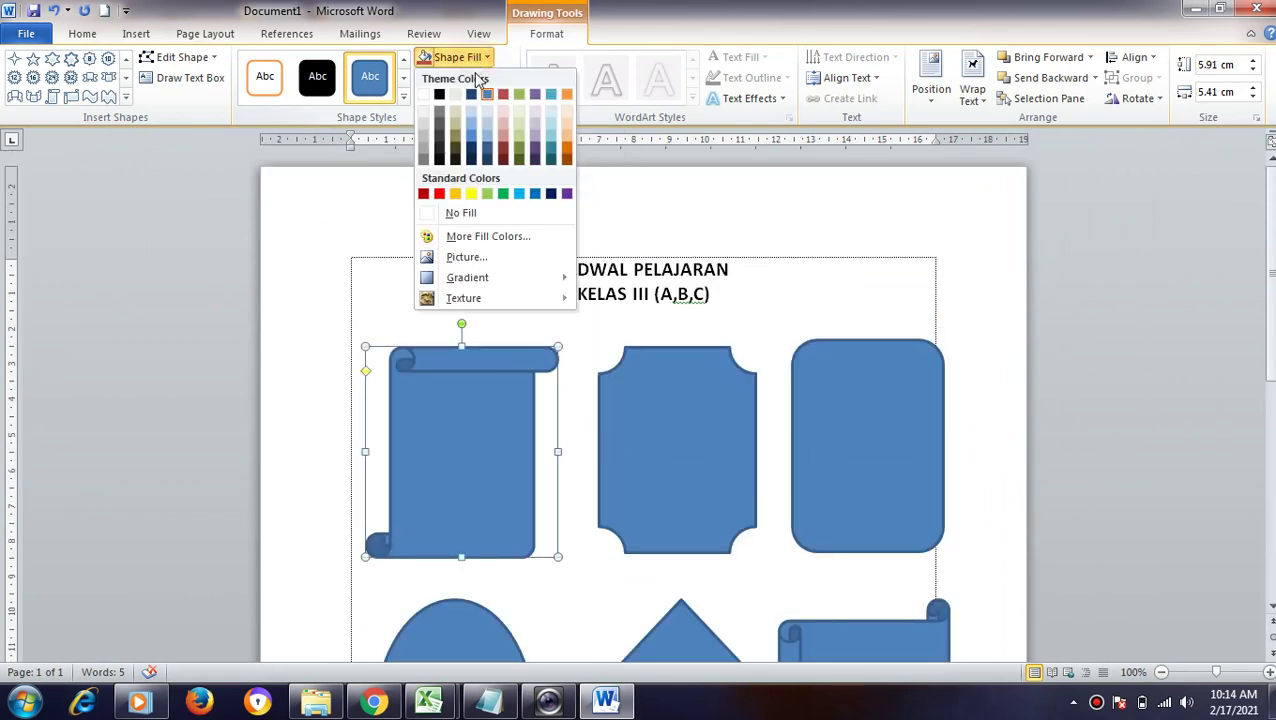
click(447, 214)
Repeat No Fill on the plaque and the rounded rectangle.
key(Tab)
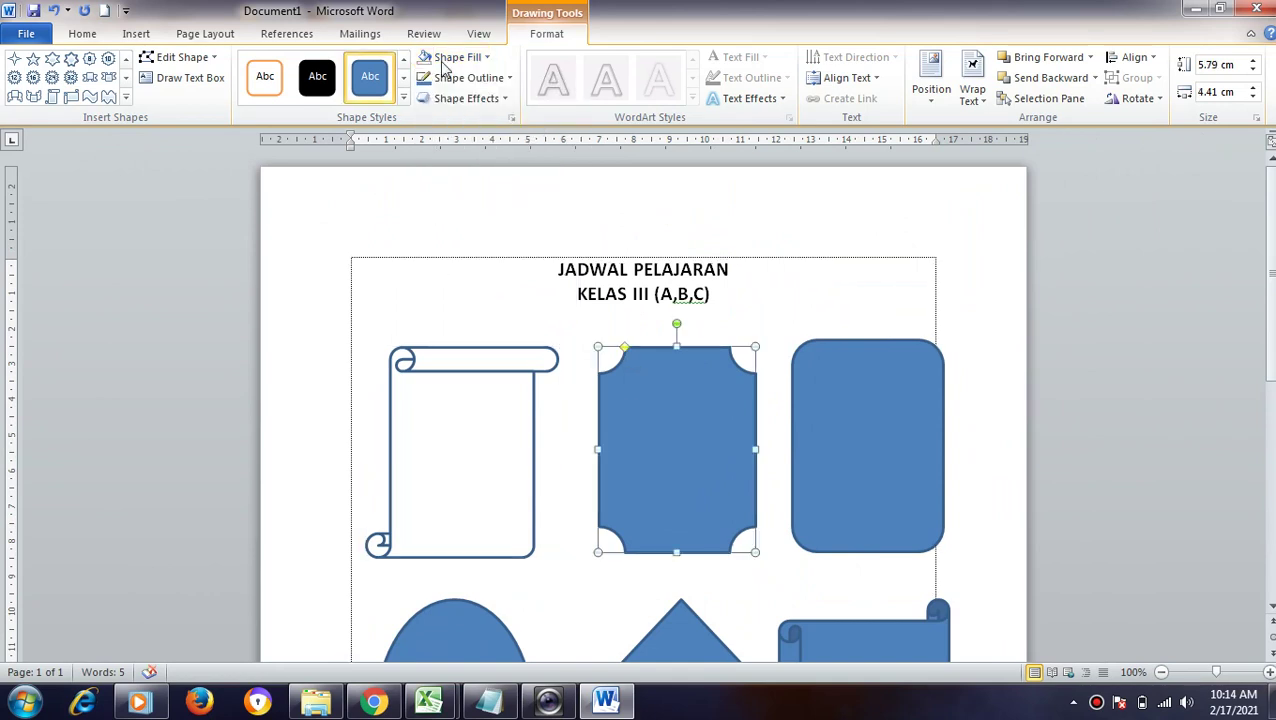
key(F4)
click(817, 370)
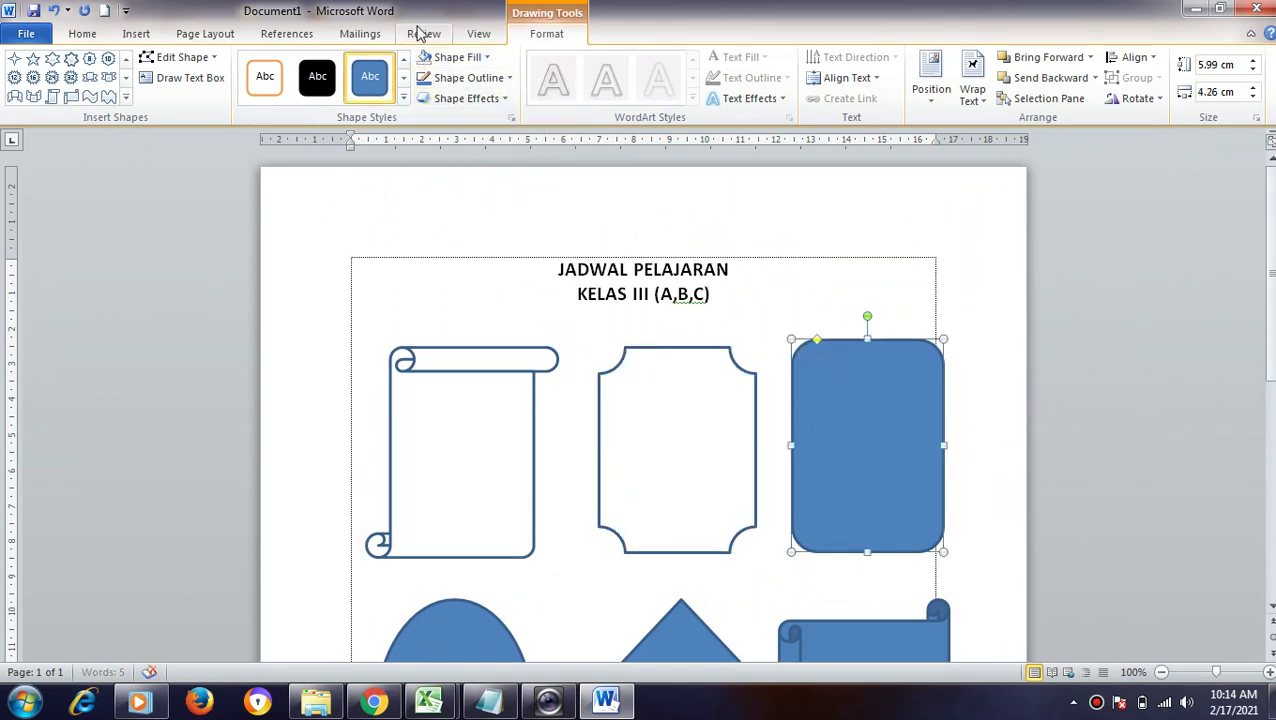
key(F4)
scroll(595, 300, down, 3)
click(475, 383)
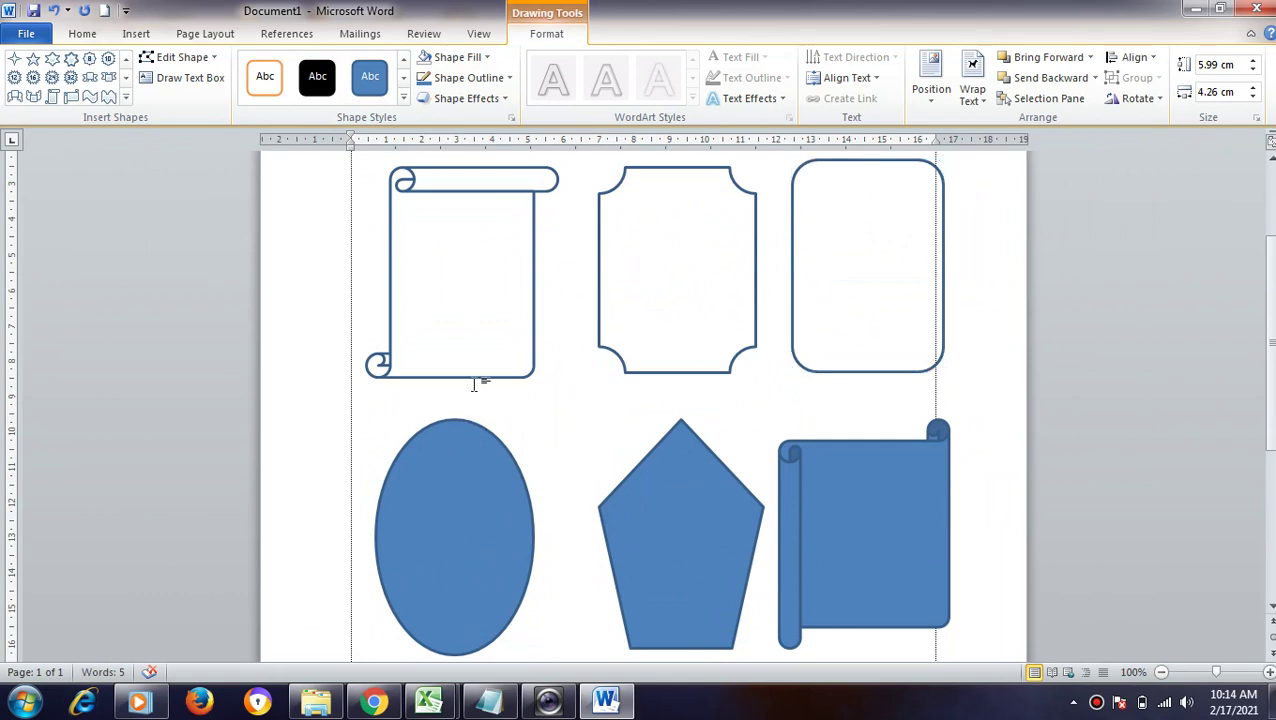
Set No Fill on the ellipse, pentagon and lower-right scroll shape.
click(465, 430)
click(445, 57)
click(634, 550)
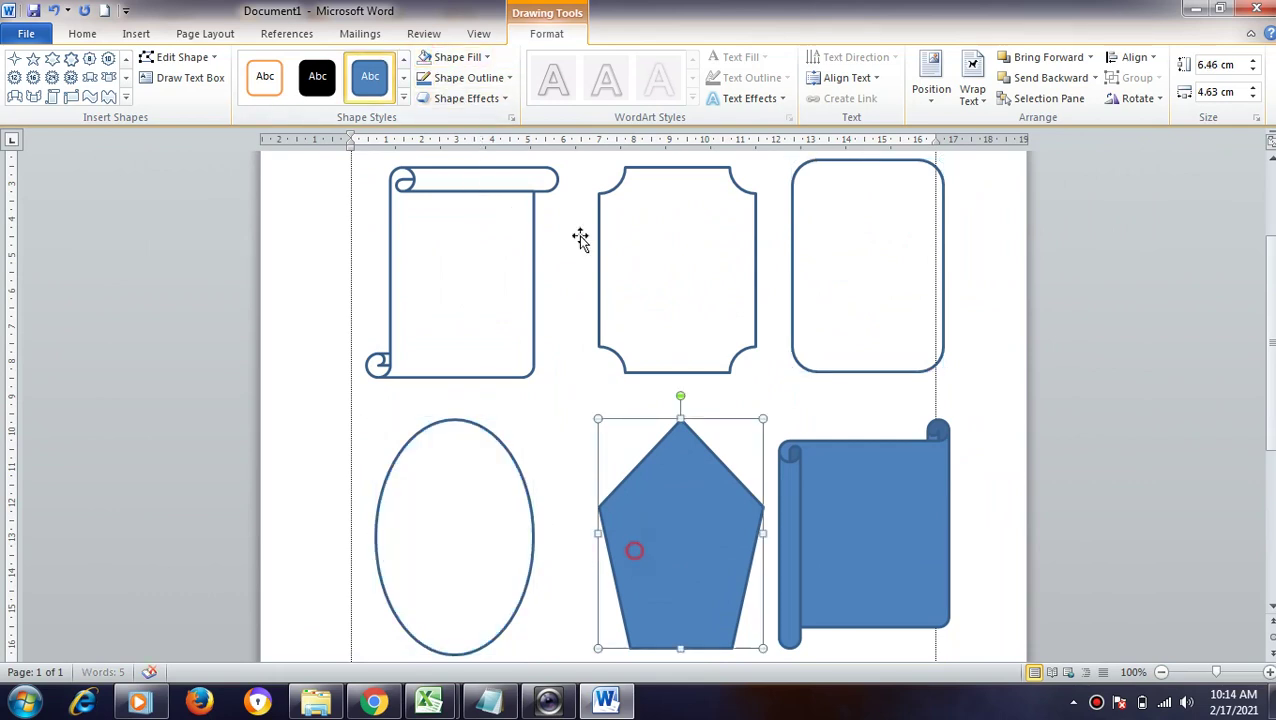
click(447, 57)
click(808, 512)
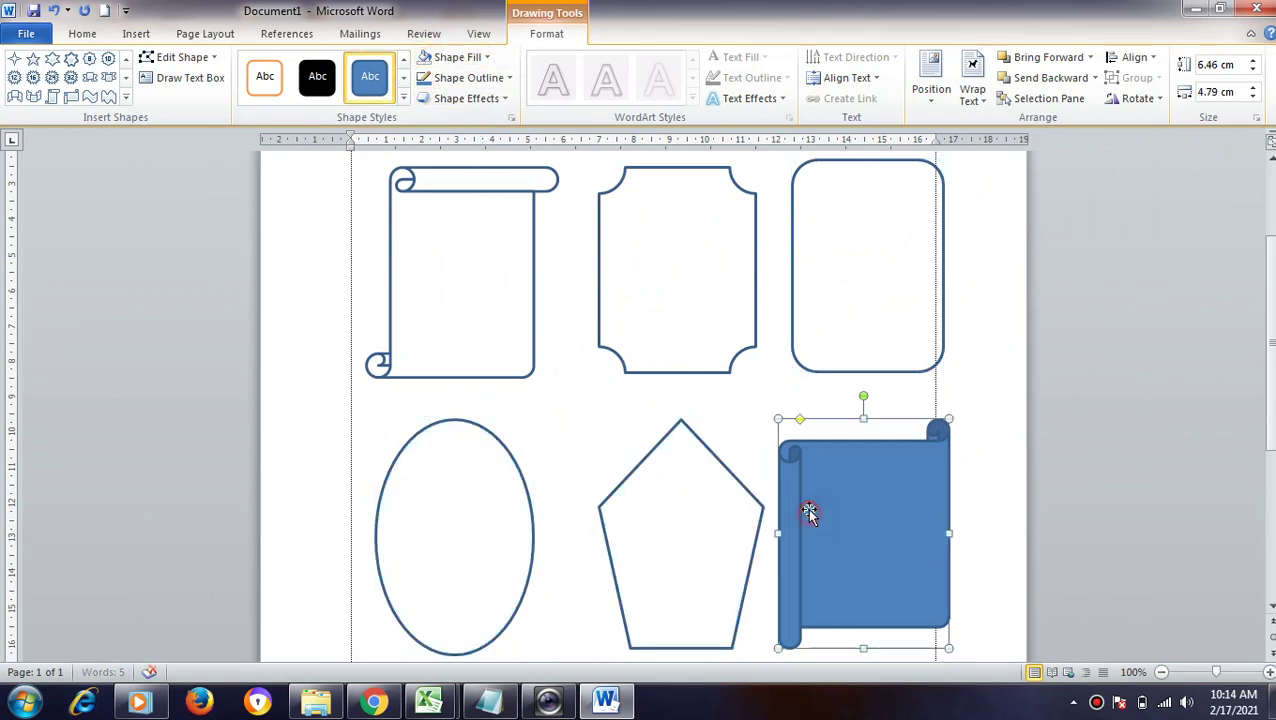
click(432, 59)
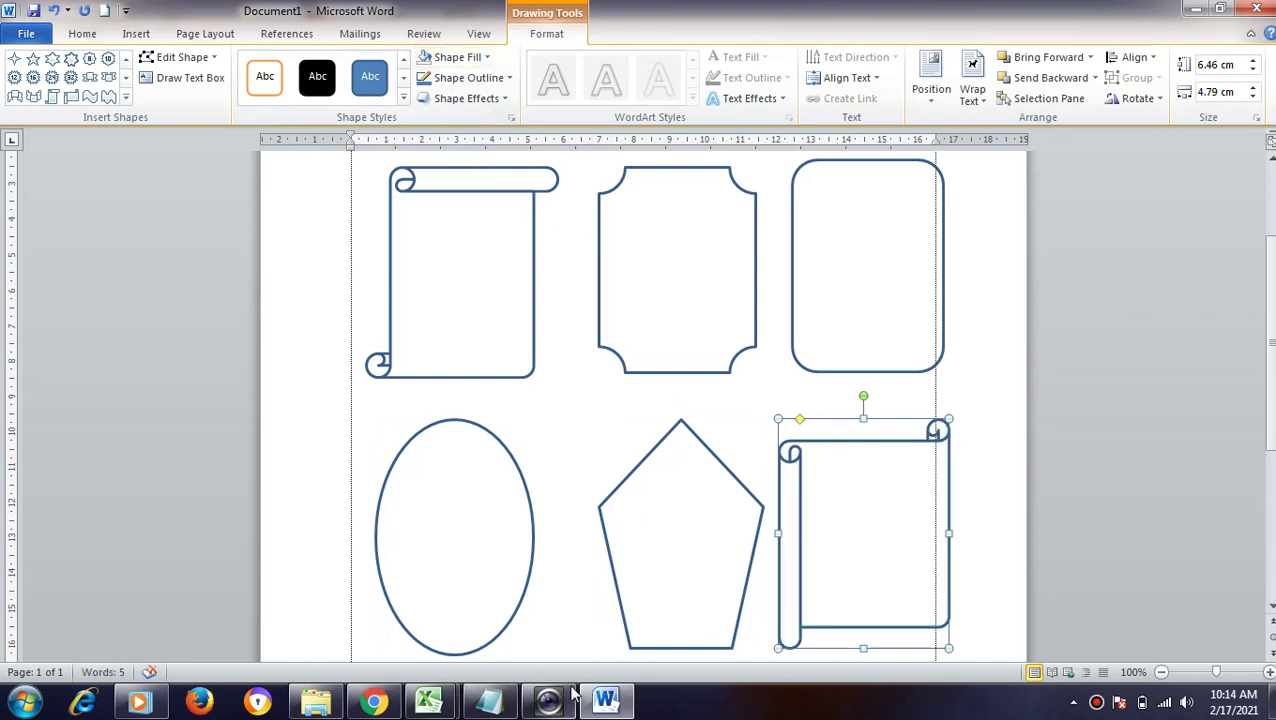
Reread step 5 in the Notepad notes and place the cursor at its end.
click(489, 700)
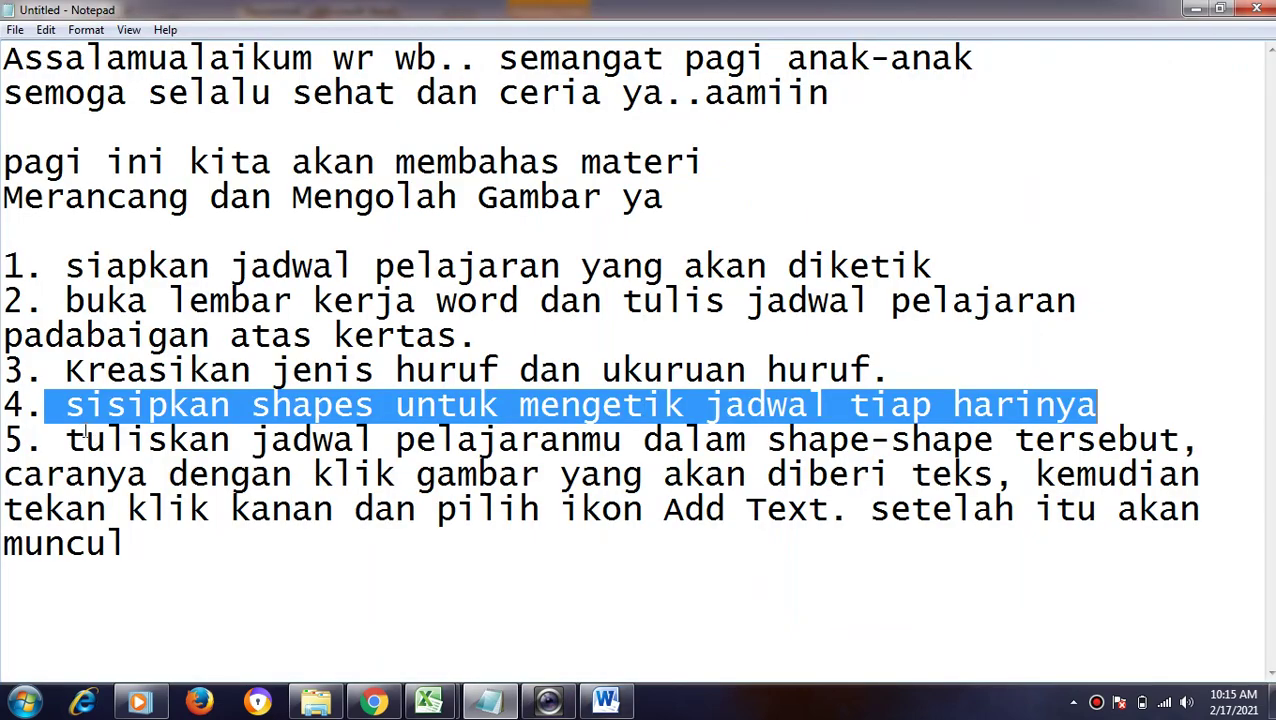
drag(65, 440, 1207, 436)
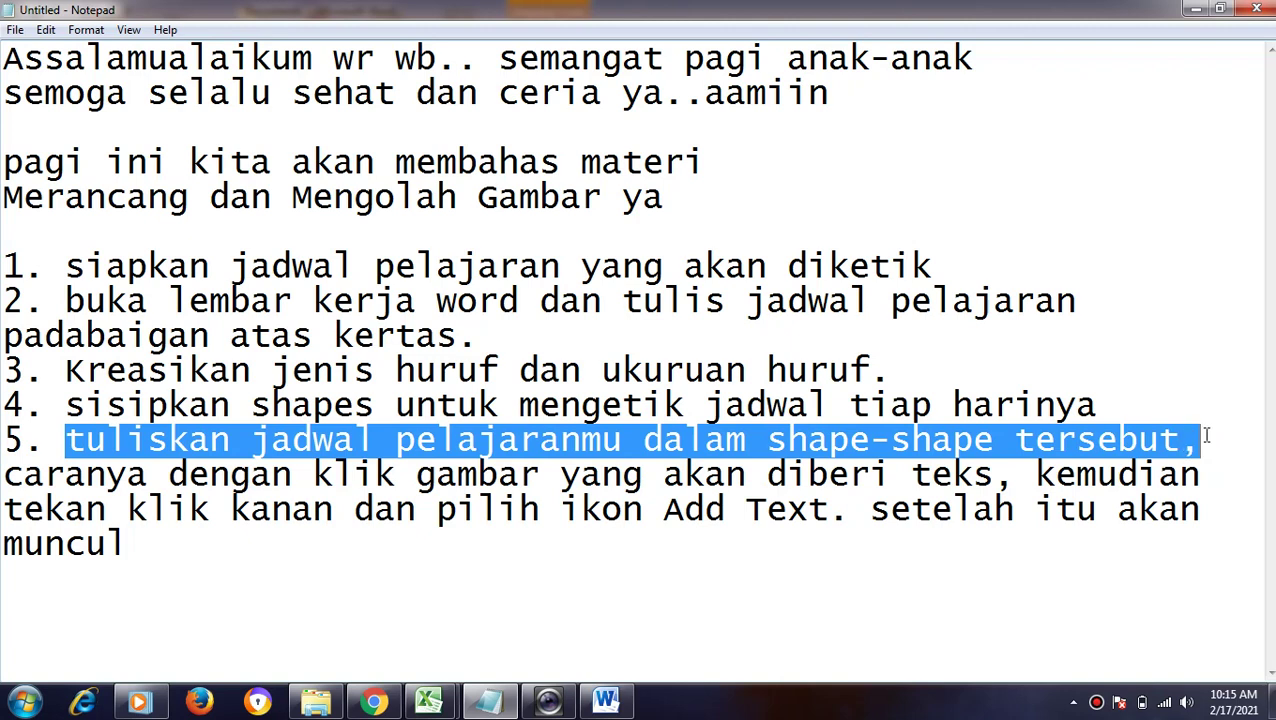
drag(6, 474, 830, 468)
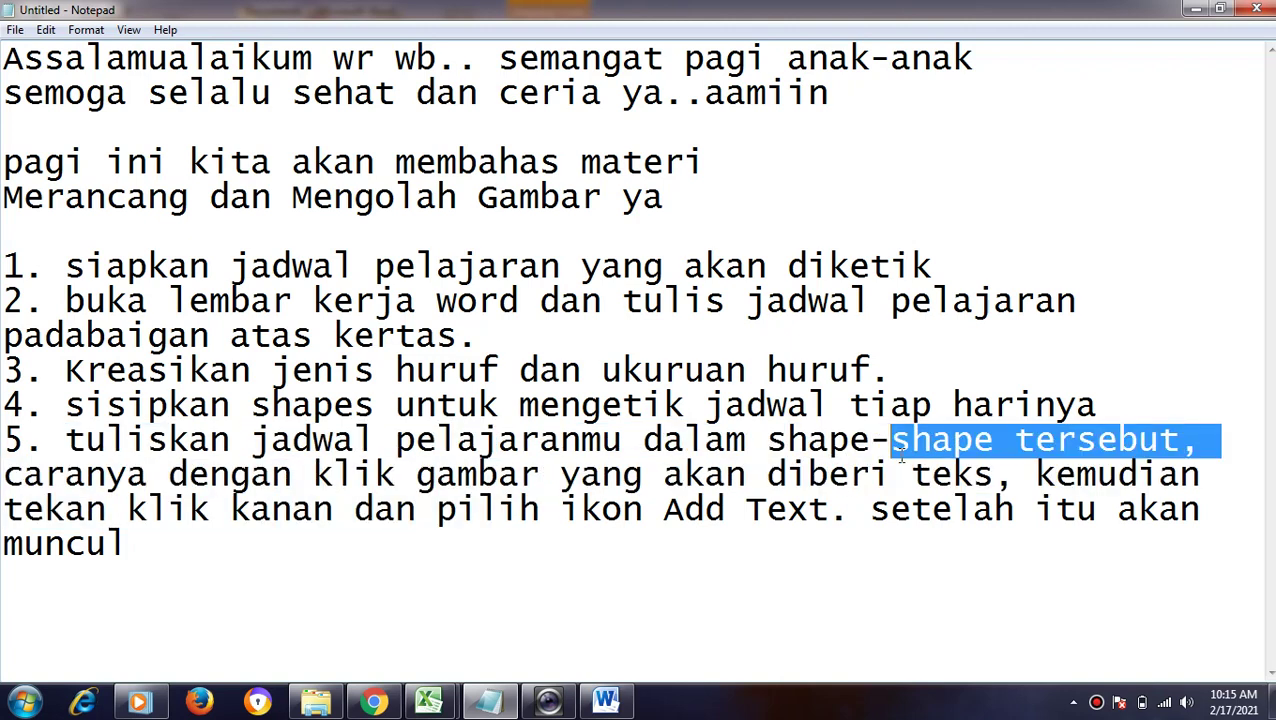
mouse_move(830, 468)
mouse_down()
mouse_move(994, 474)
mouse_move(833, 551)
mouse_up()
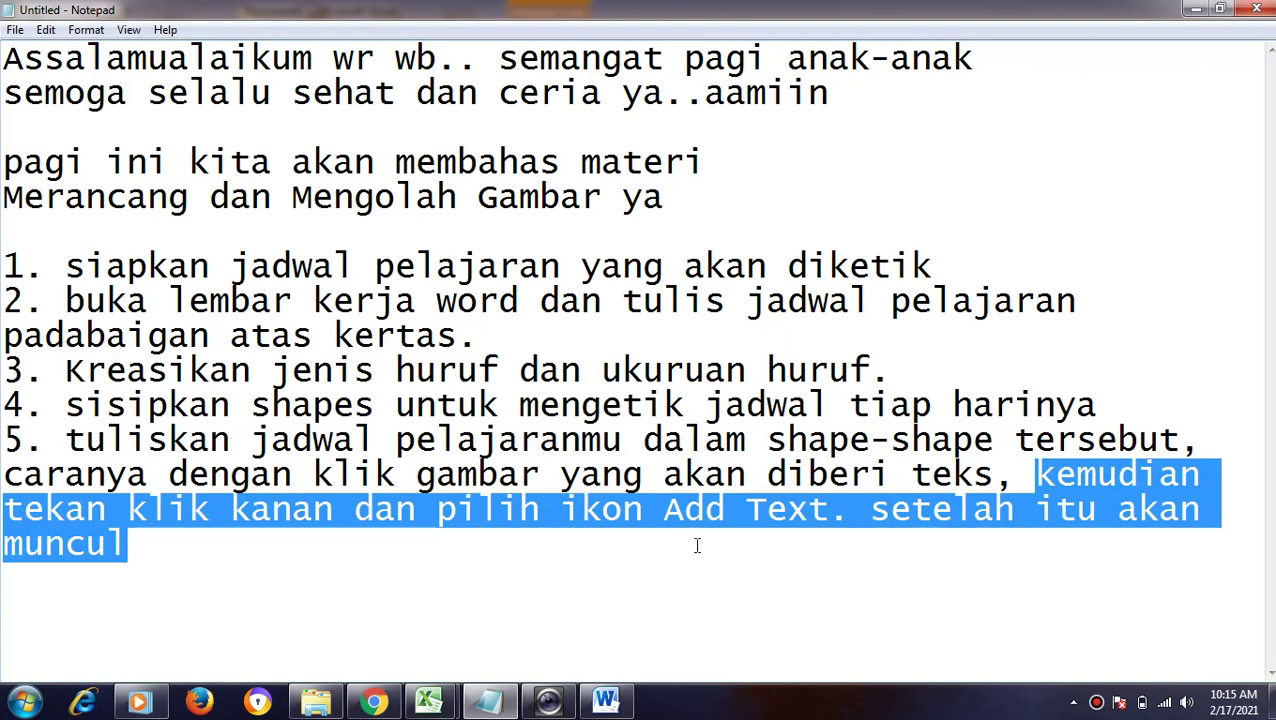
click(131, 555)
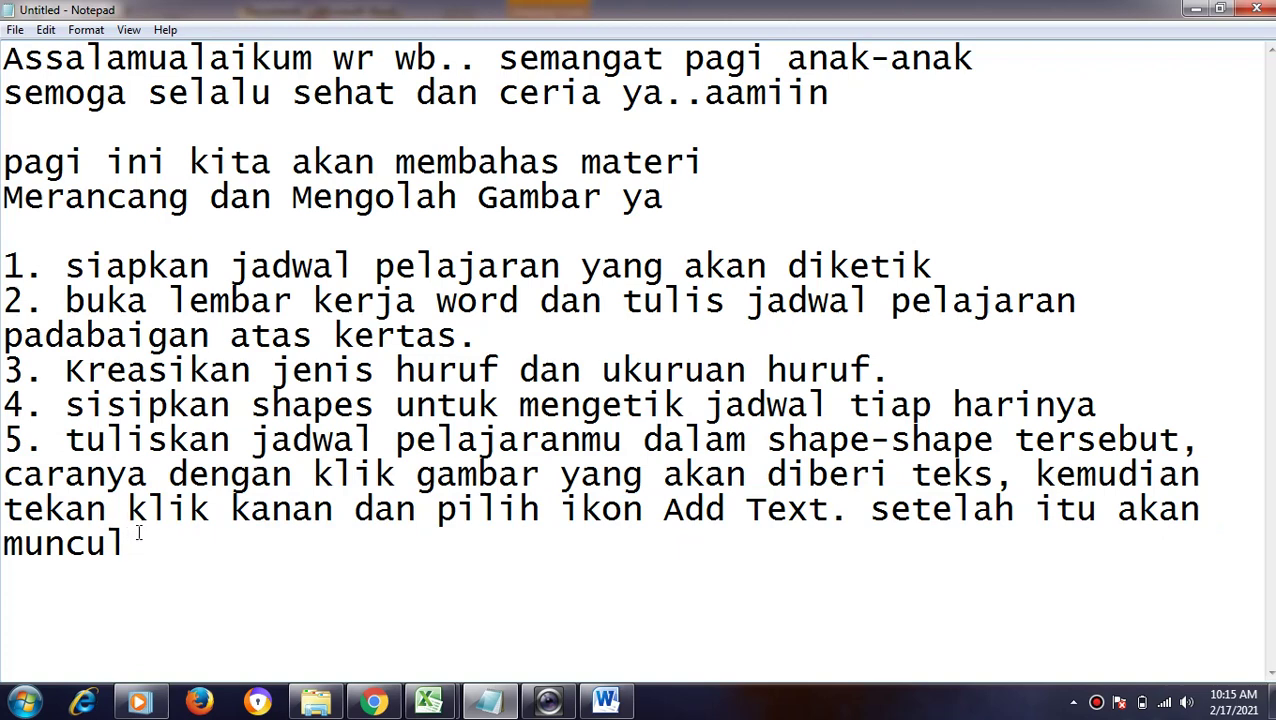
Append 'tanda |, ini berarti gambar siap diberi teks.' to step 5, then minimize Notepad.
text(TA)
key(BackSpace)
key(BackSpace)
text(AN)
key(BackSpace)
key(BackSpace)
text(ta)
text(da)
key(BackSpace)
key(BackSpace)
text(nda )
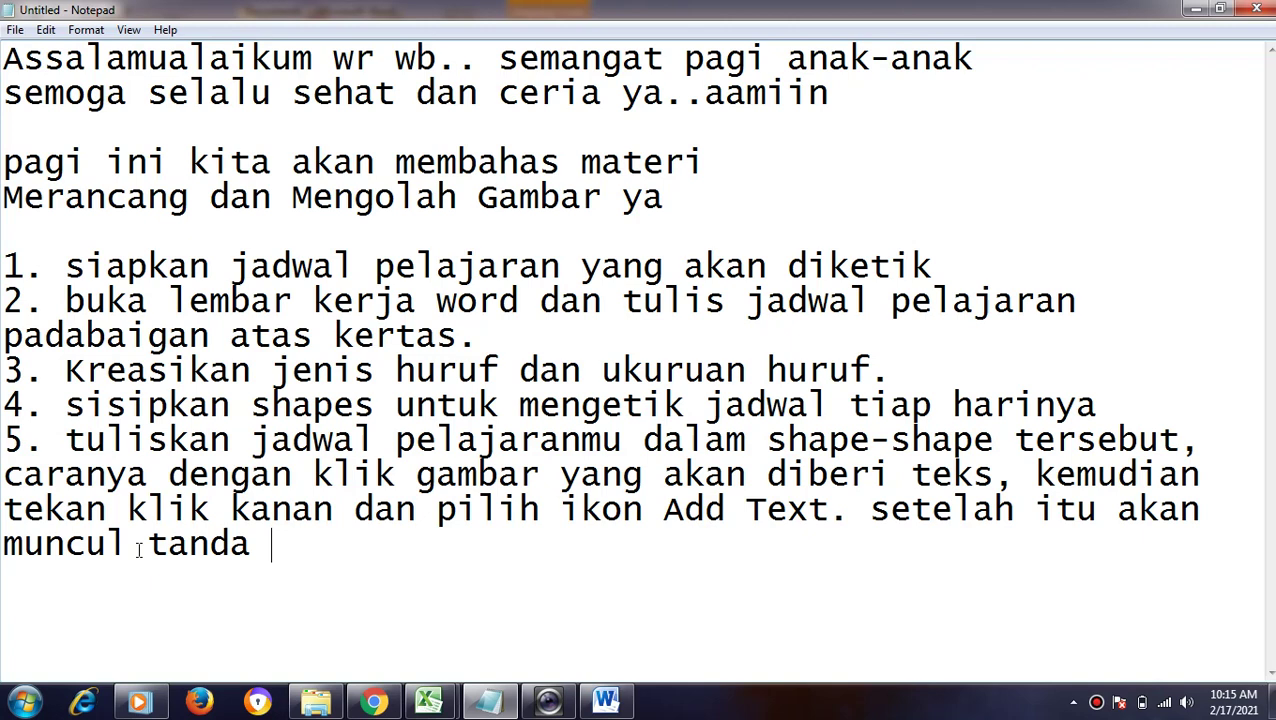
text(|)
key(BackSpace)
text(,)
key(BackSpace)
text(|)
text(, ini berart)
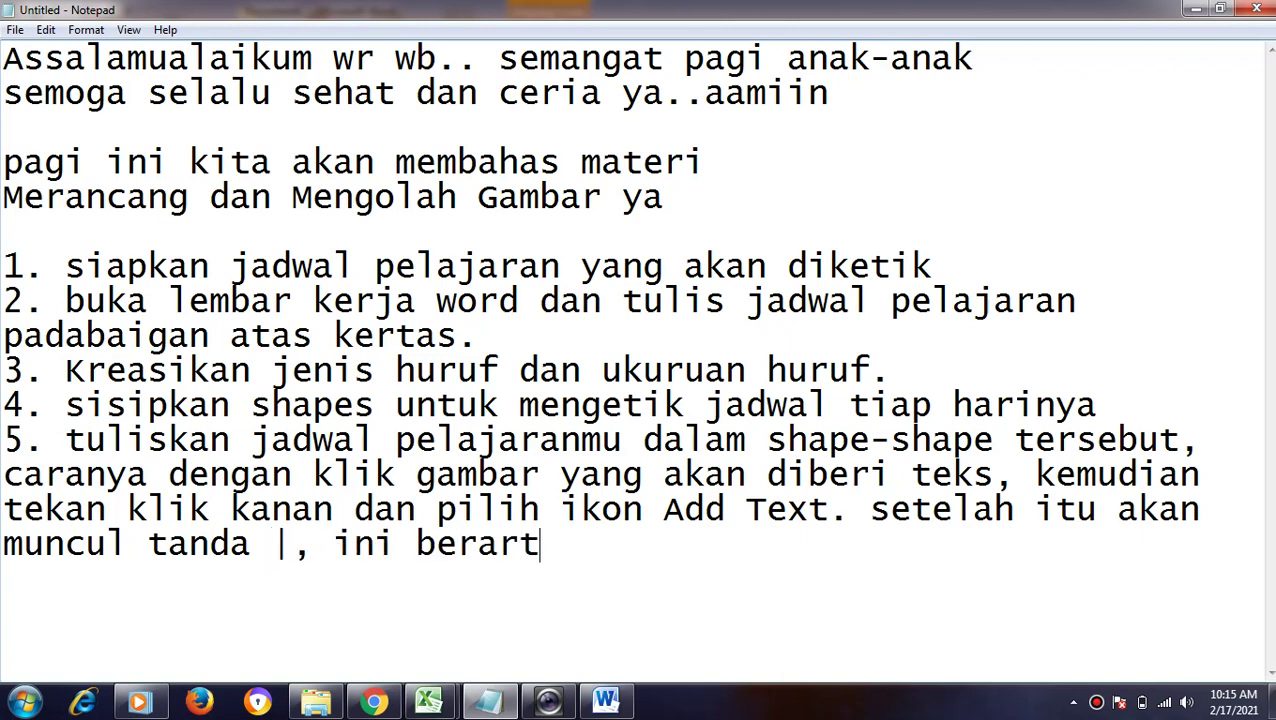
text(i s)
key(BackSpace)
text(gambar si)
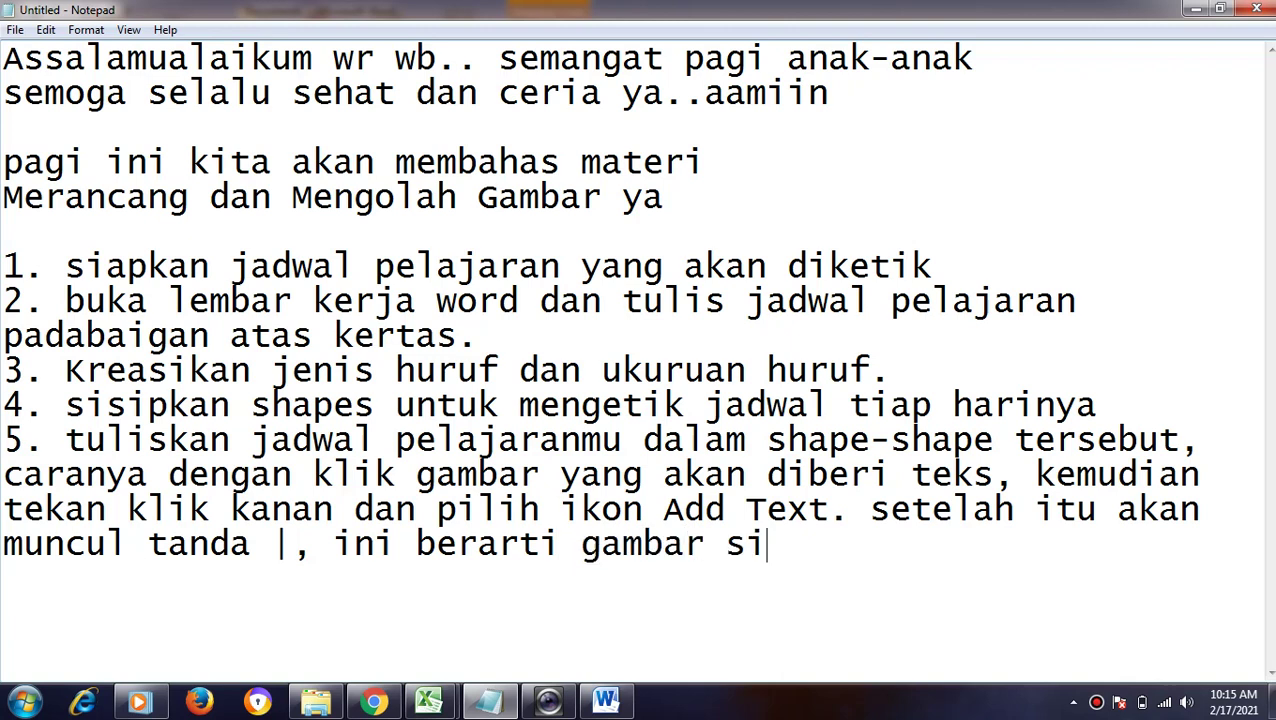
text(ap di)
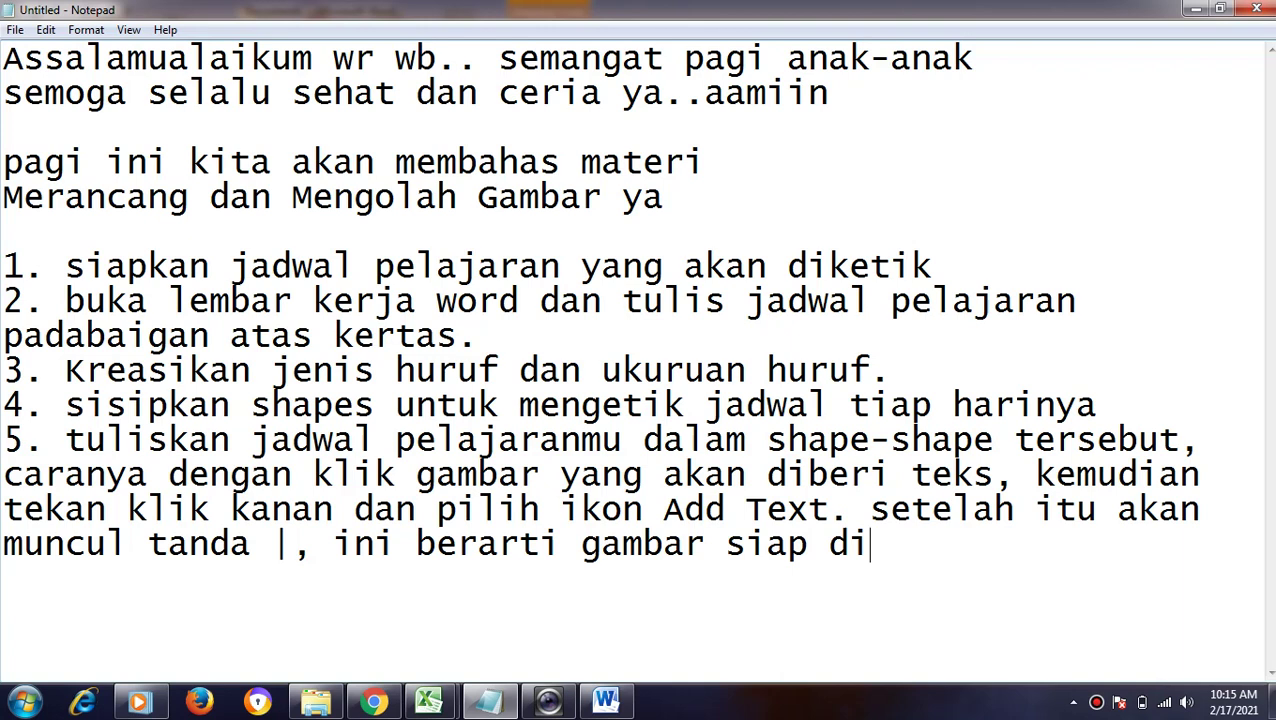
text(berik)
key(BackSpace)
text(teks)
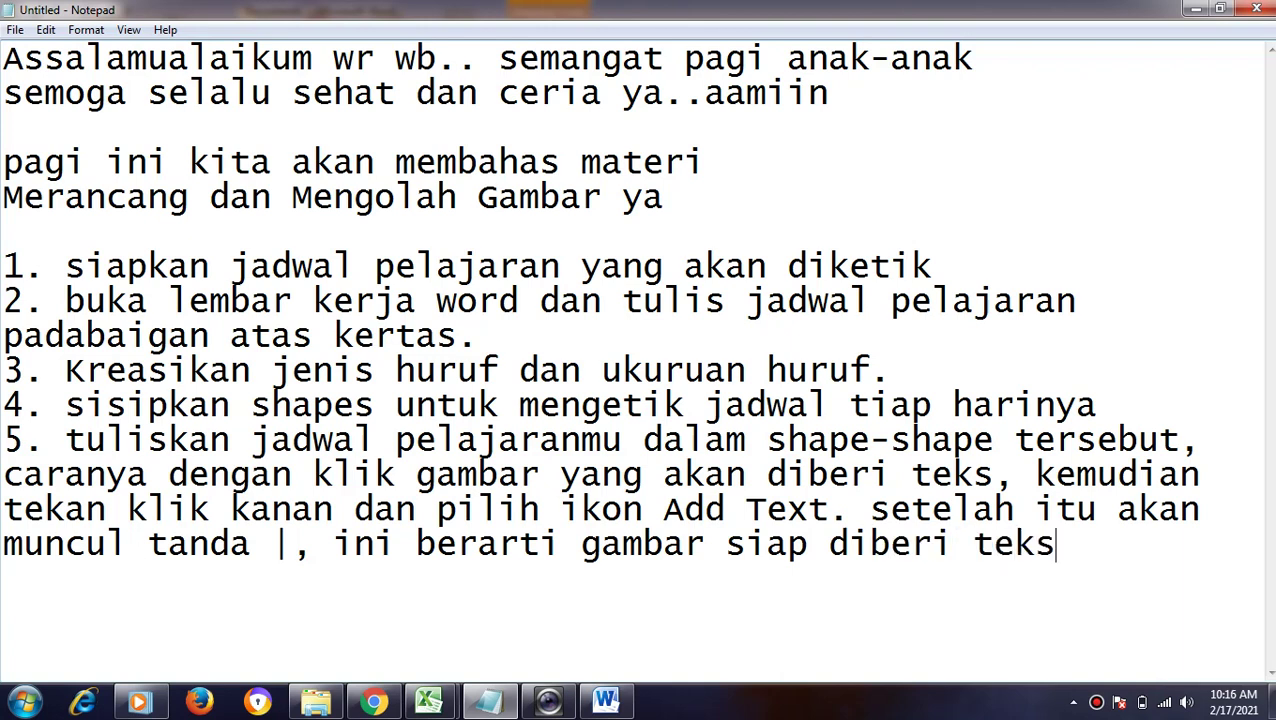
text(.)
click(1197, 10)
Add a text area to the top-left scroll shape, trial-typing SENIN, then return to Notepad.
click(451, 229)
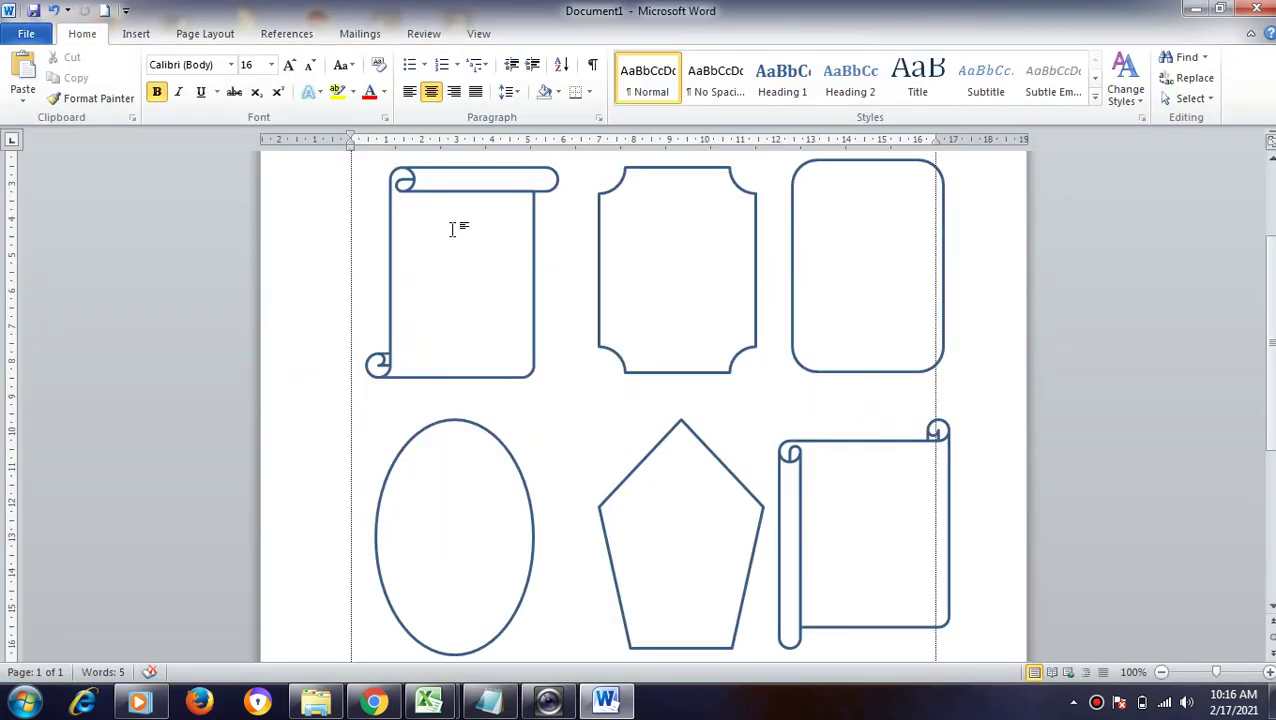
click(466, 172)
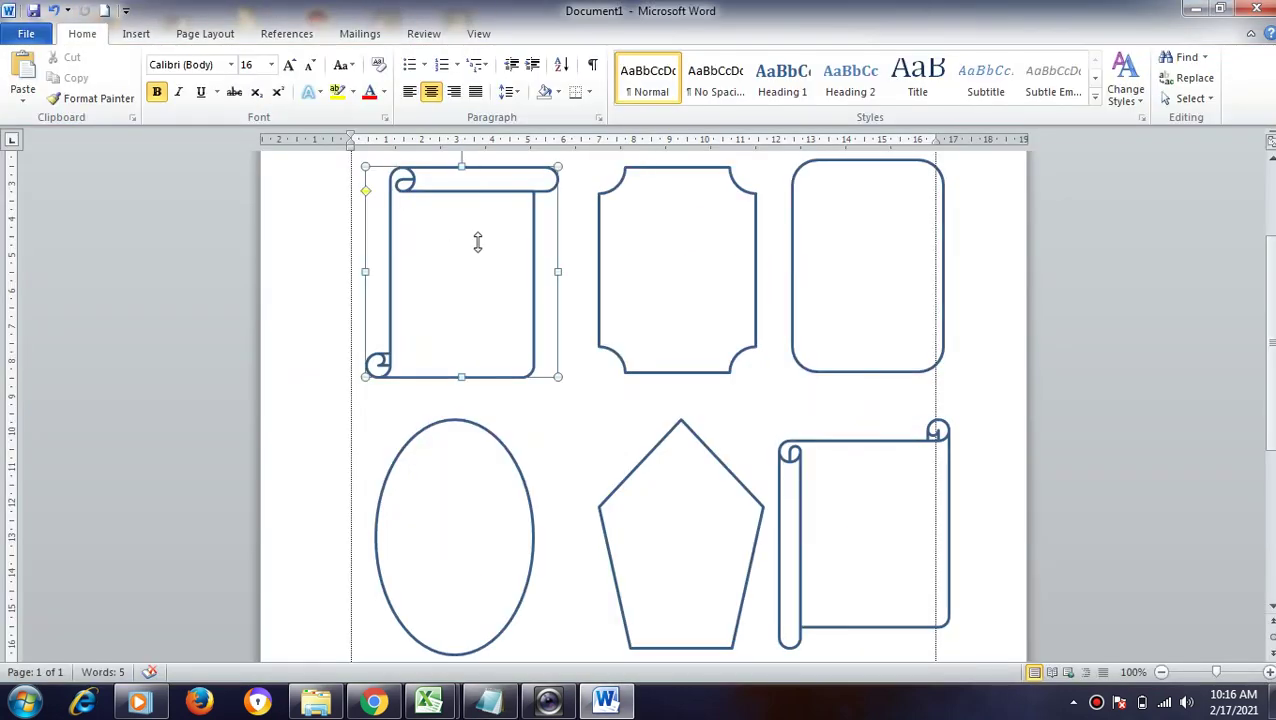
scroll(477, 243, up, 3)
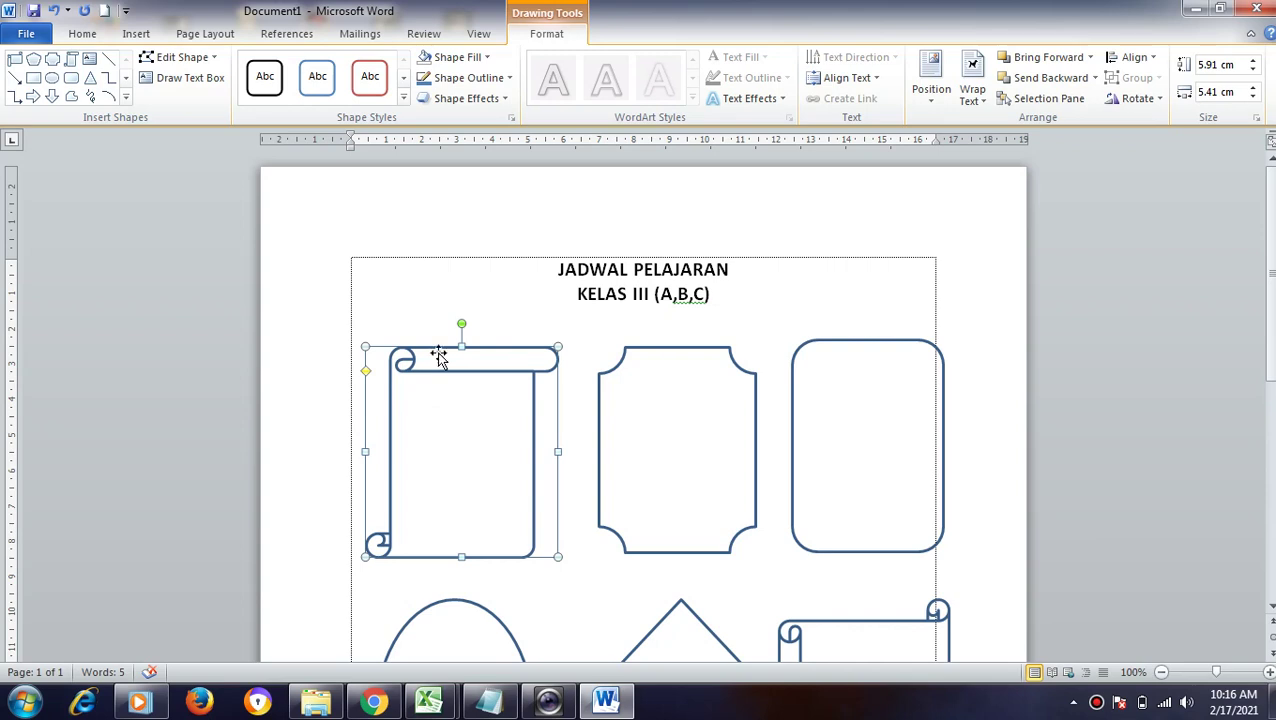
right_click(439, 357)
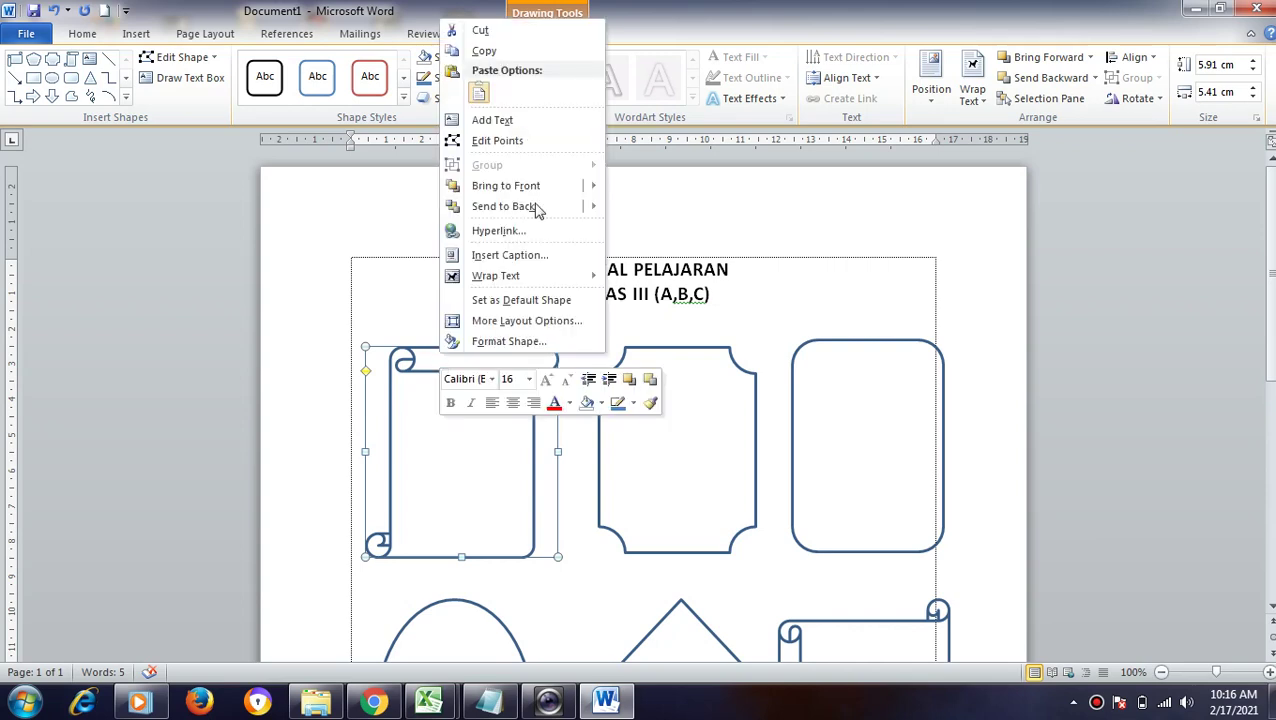
click(505, 122)
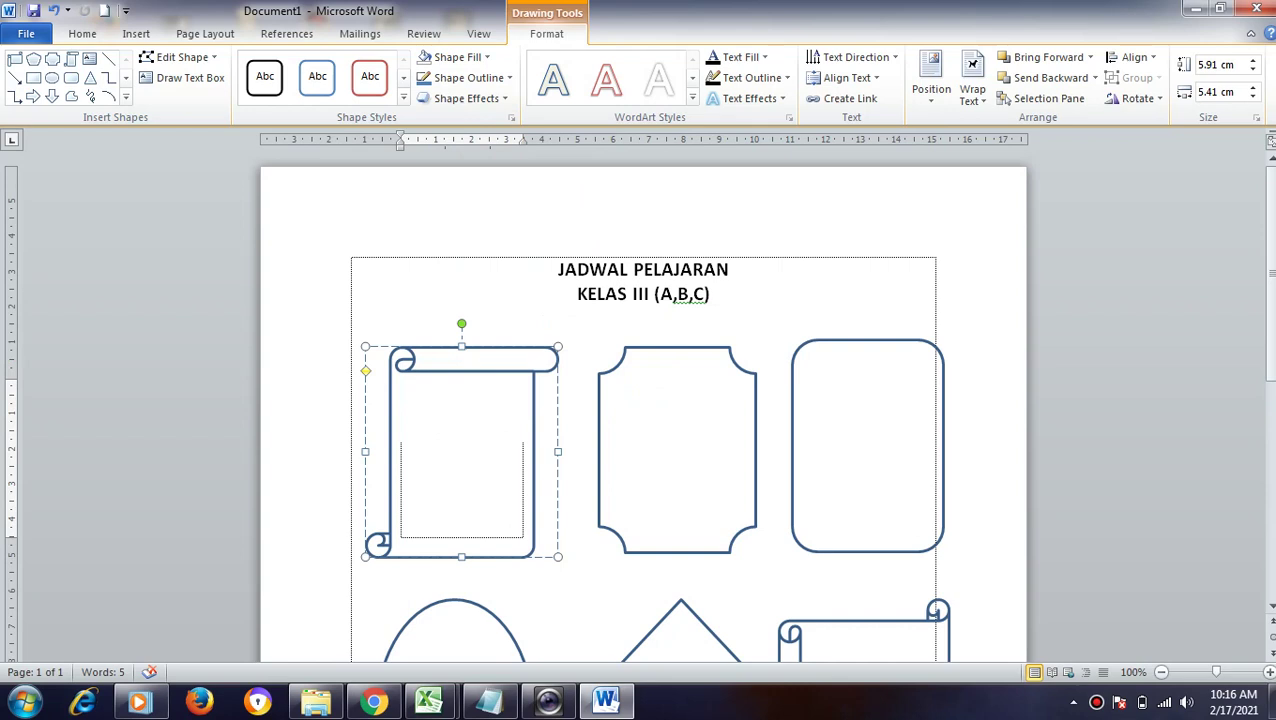
text(aa)
key(BackSpace)
key(BackSpace)
key(BackSpace)
text(SENIN)
key(BackSpace)
key(BackSpace)
key(BackSpace)
key(BackSpace)
key(BackSpace)
text(S)
click(492, 703)
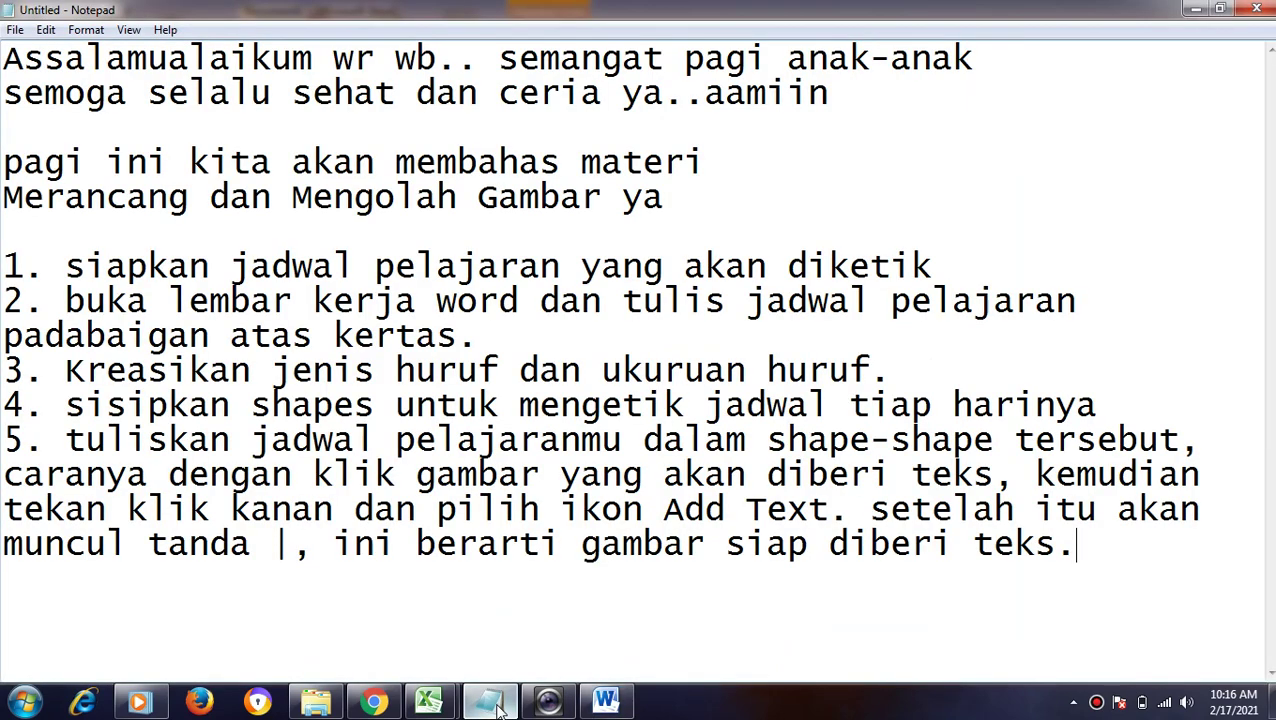
Start a new Notepad line reading 'JIKA tidak muncul huruf yang kita ketik..', fixing typos.
key(Return)
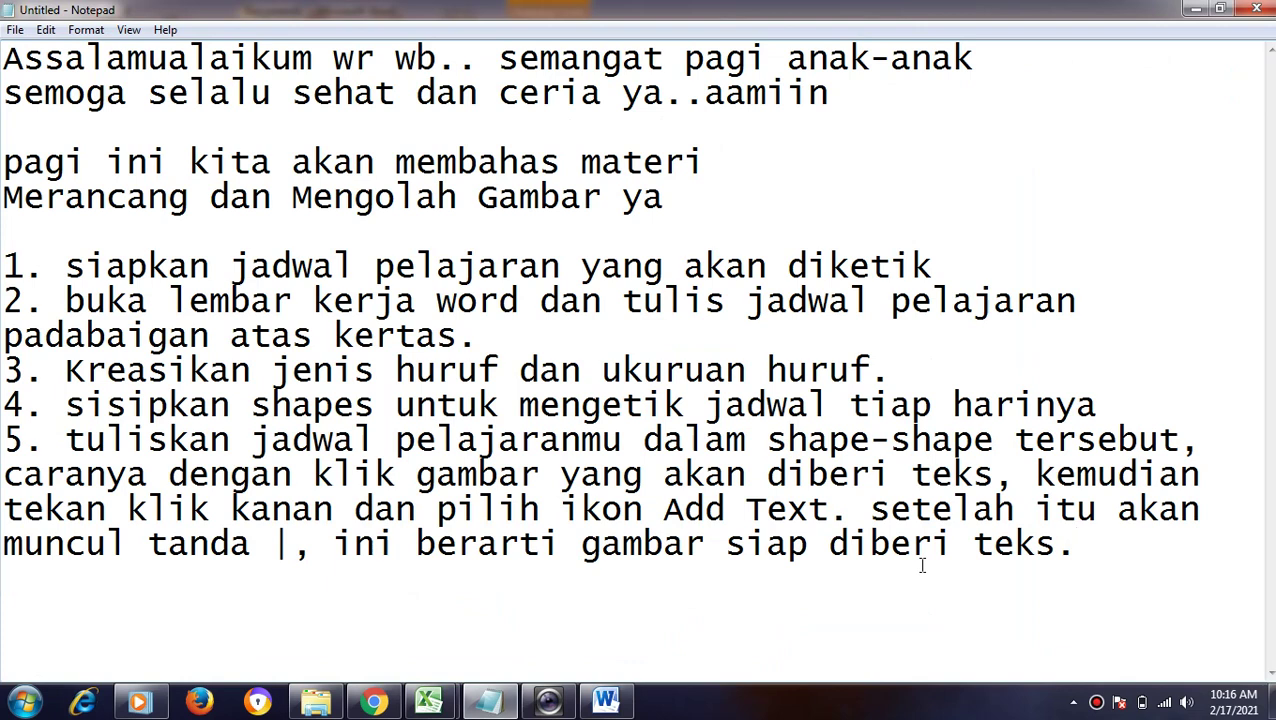
text(JI)
text(KA T)
key(BackSpace)
text(ti)
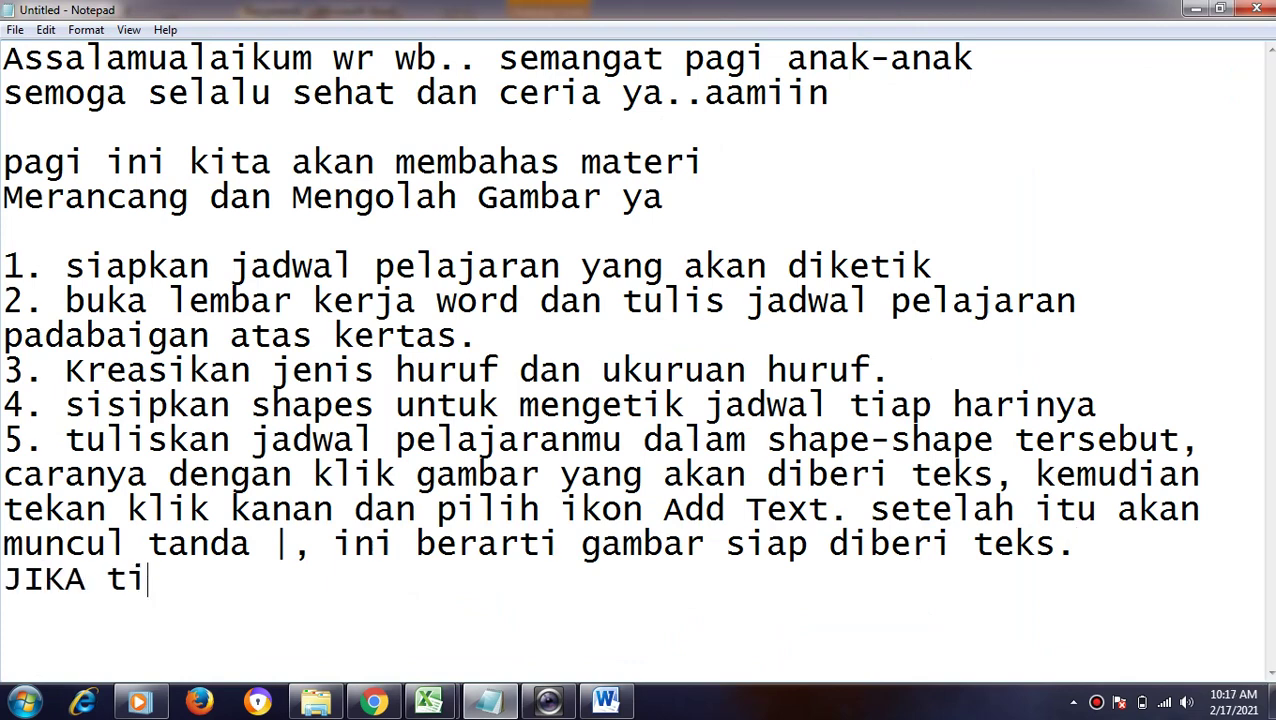
text(dak muncu)
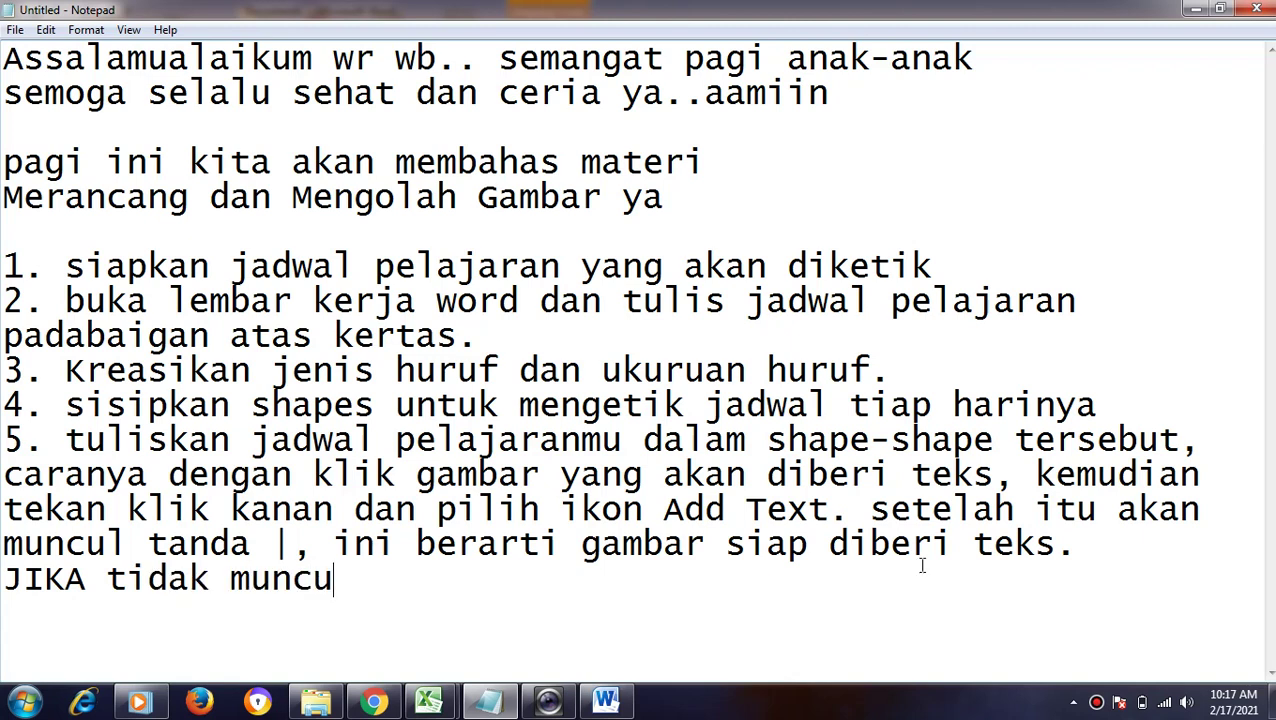
text(l huruf )
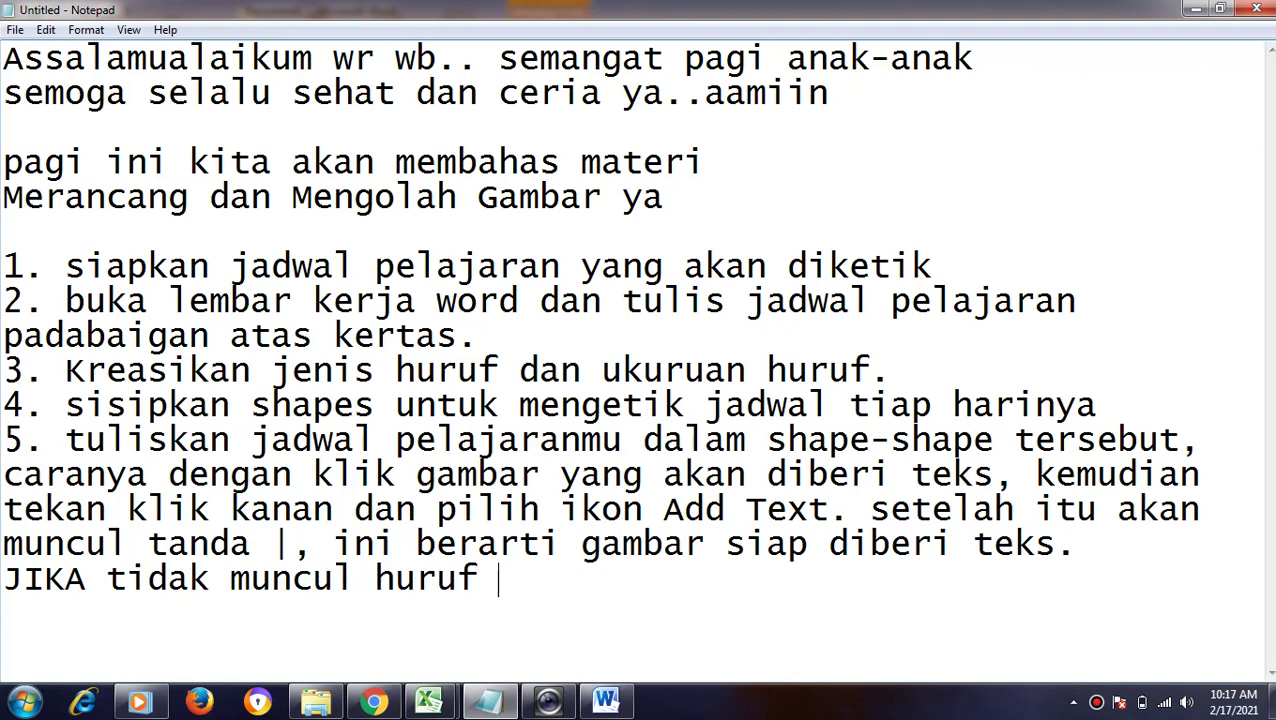
text(yag)
text(n)
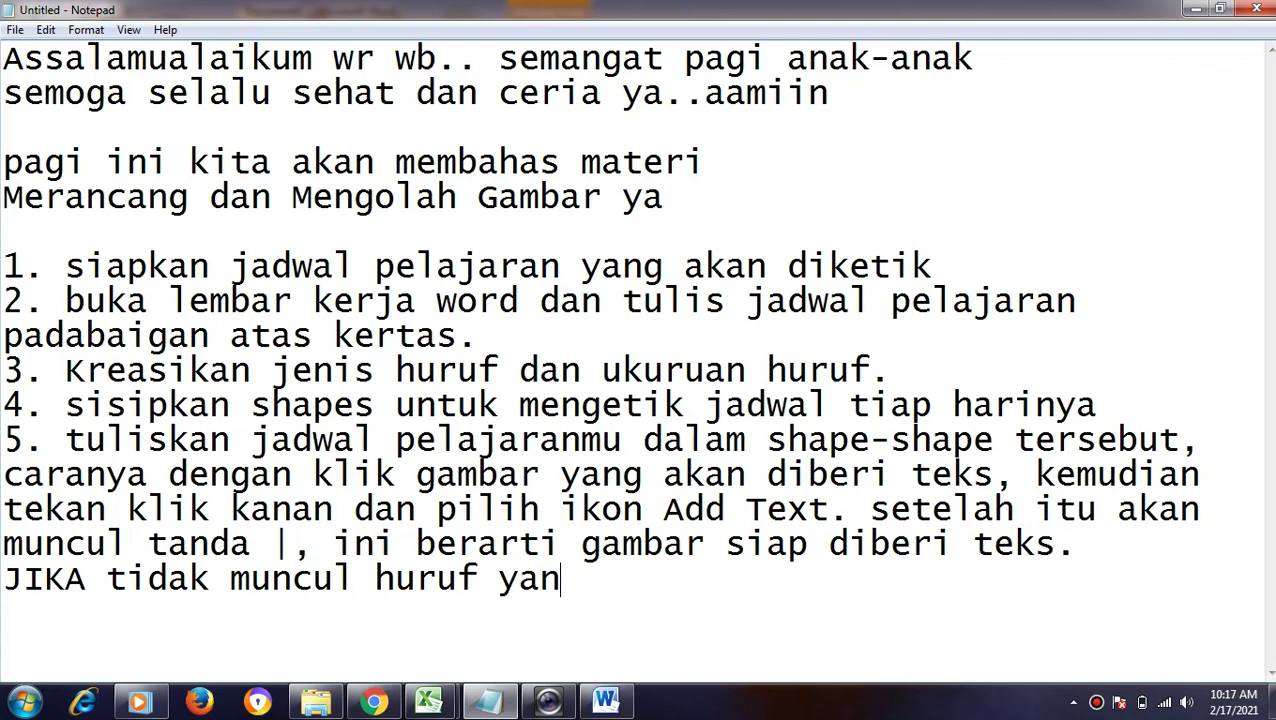
text(g kita akan )
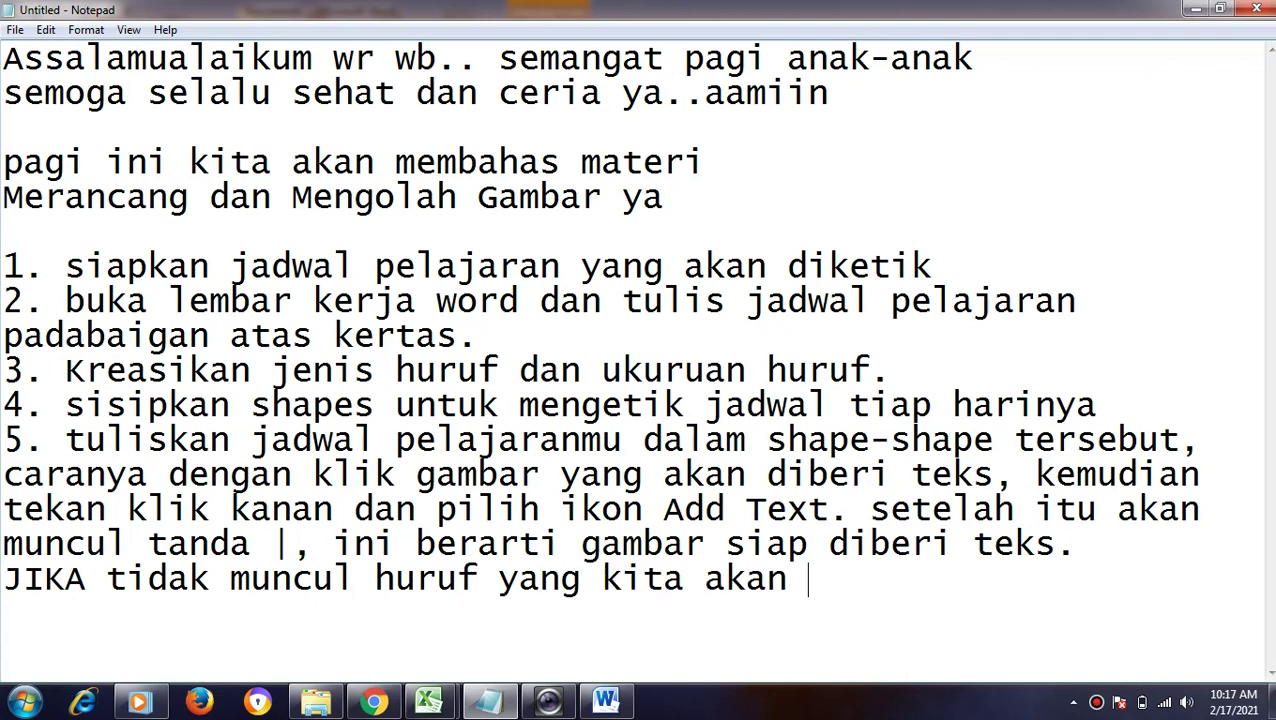
text(ketik)
key(BackSpace)
key(BackSpace)
key(BackSpace)
key(BackSpace)
key(BackSpace)
key(BackSpace)
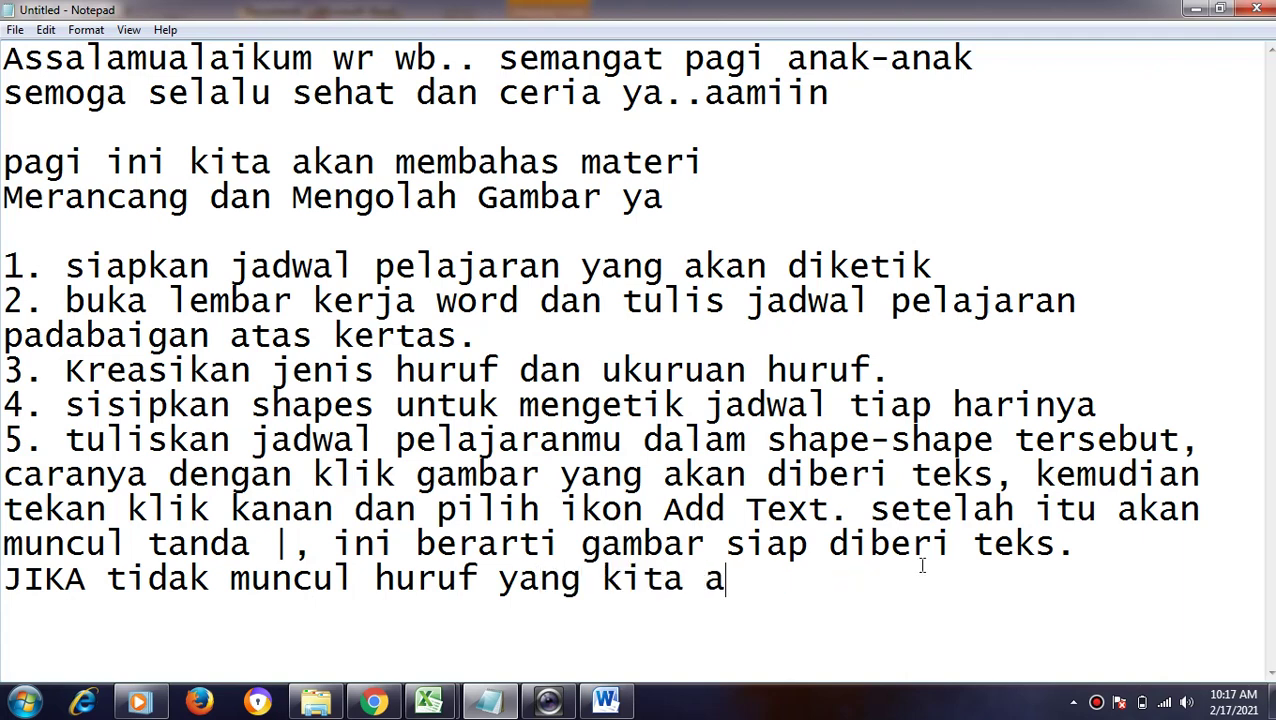
key(BackSpace)
text(ketik.. )
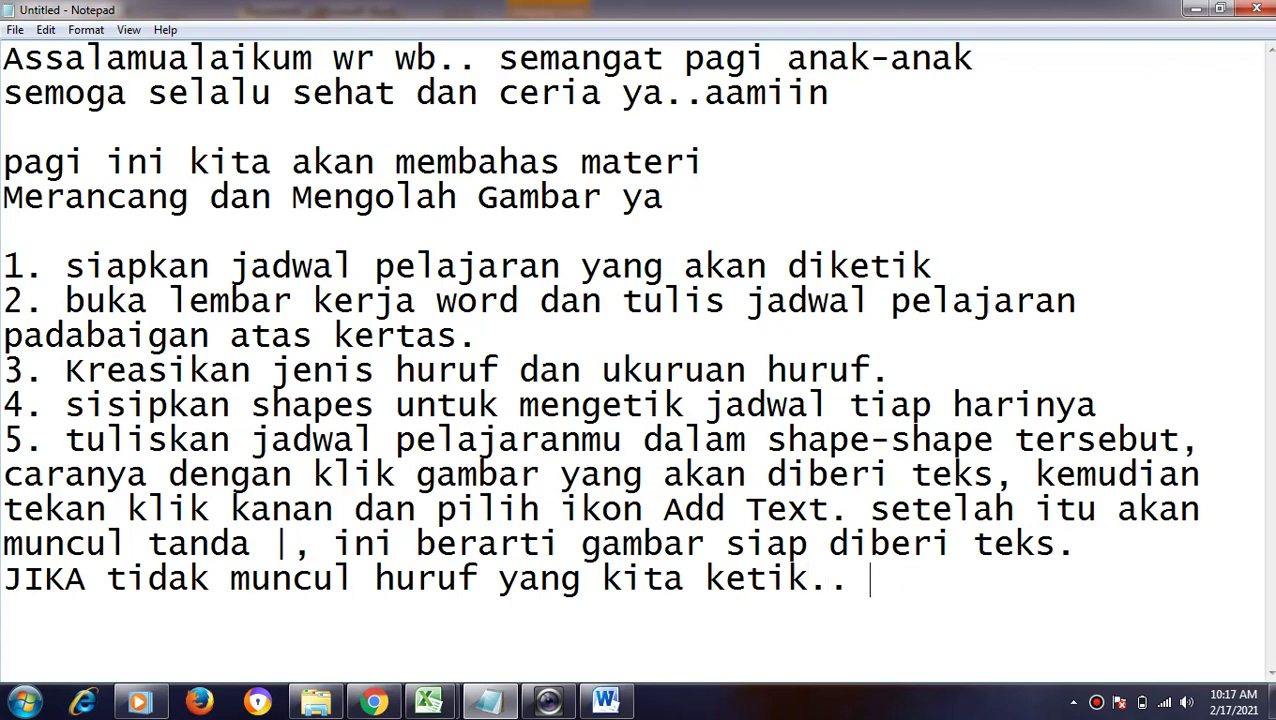
text(ja)
key(BackSpace)
key(BackSpace)
Continue with 'tdk perlu khawatir itu karna huruf berwarna putih.. cara merubahnya ... perhatikan ya..'.
text(td)
text(k perlu )
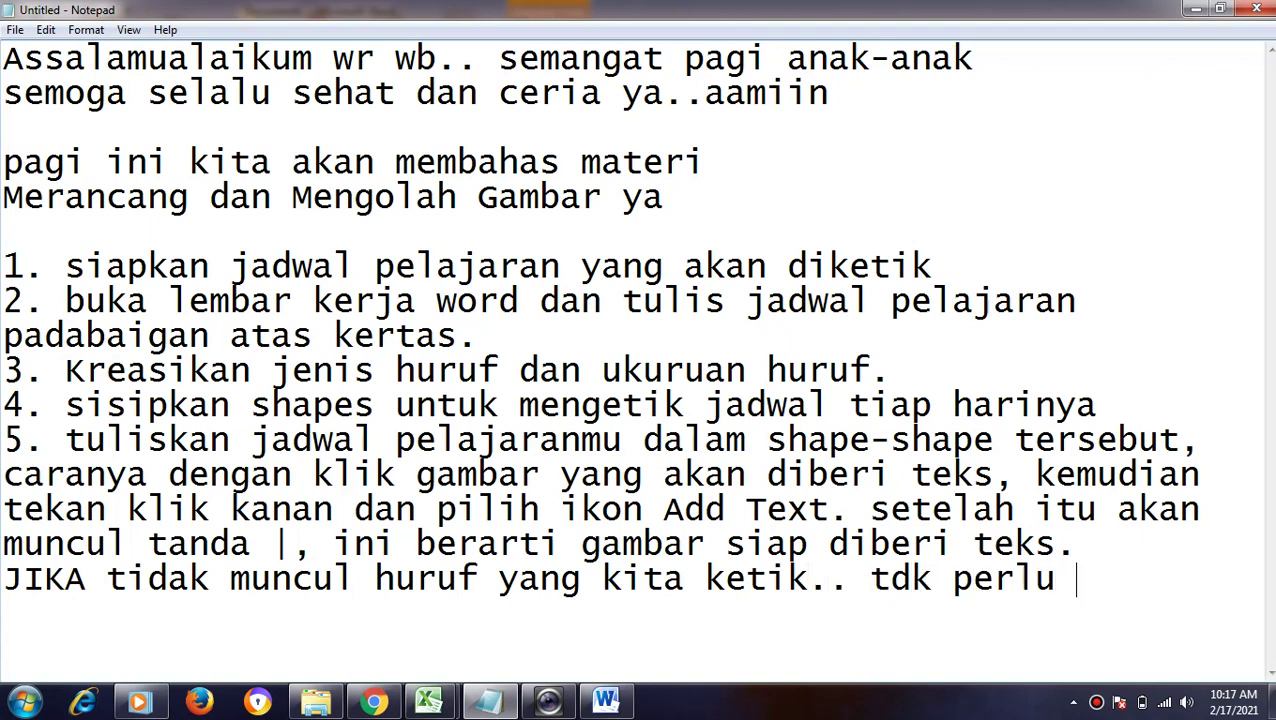
text(khawatir i)
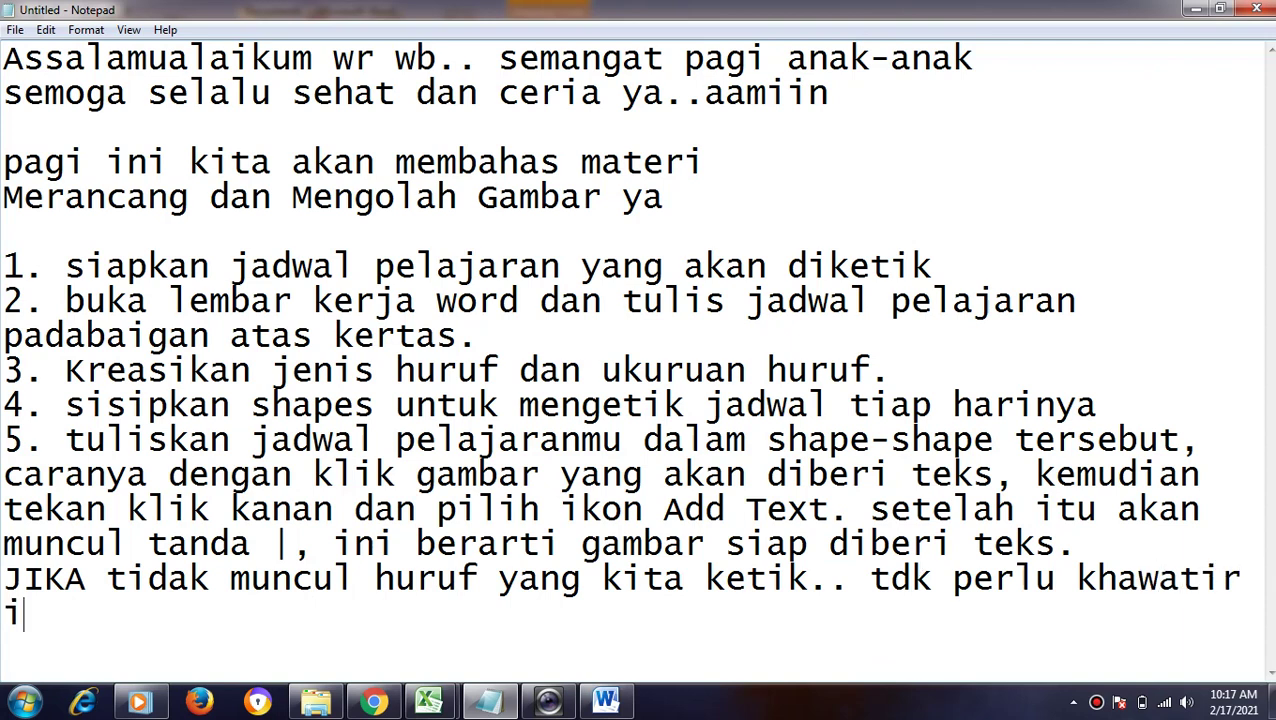
text(tu karna w)
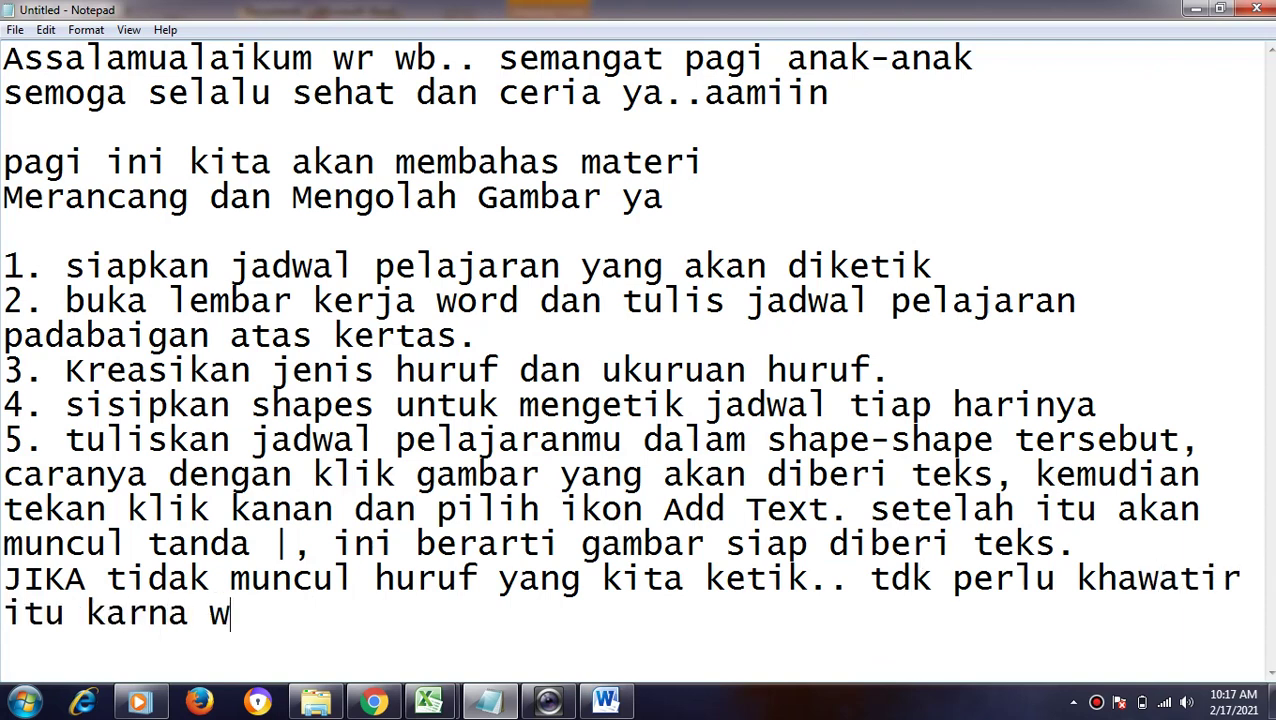
text(ar)
key(BackSpace)
key(BackSpace)
key(BackSpace)
text(hufu)
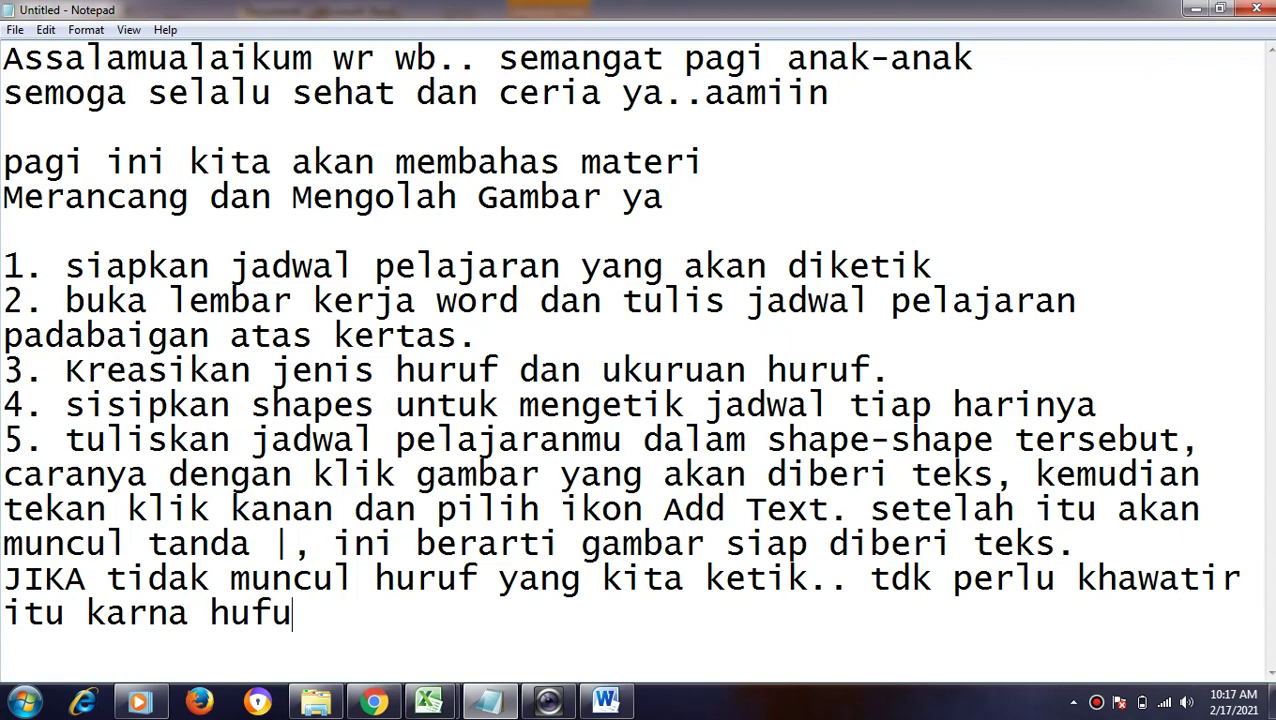
key(BackSpace)
key(BackSpace)
text(ruf )
text(wa)
key(BackSpace)
key(BackSpace)
text(b)
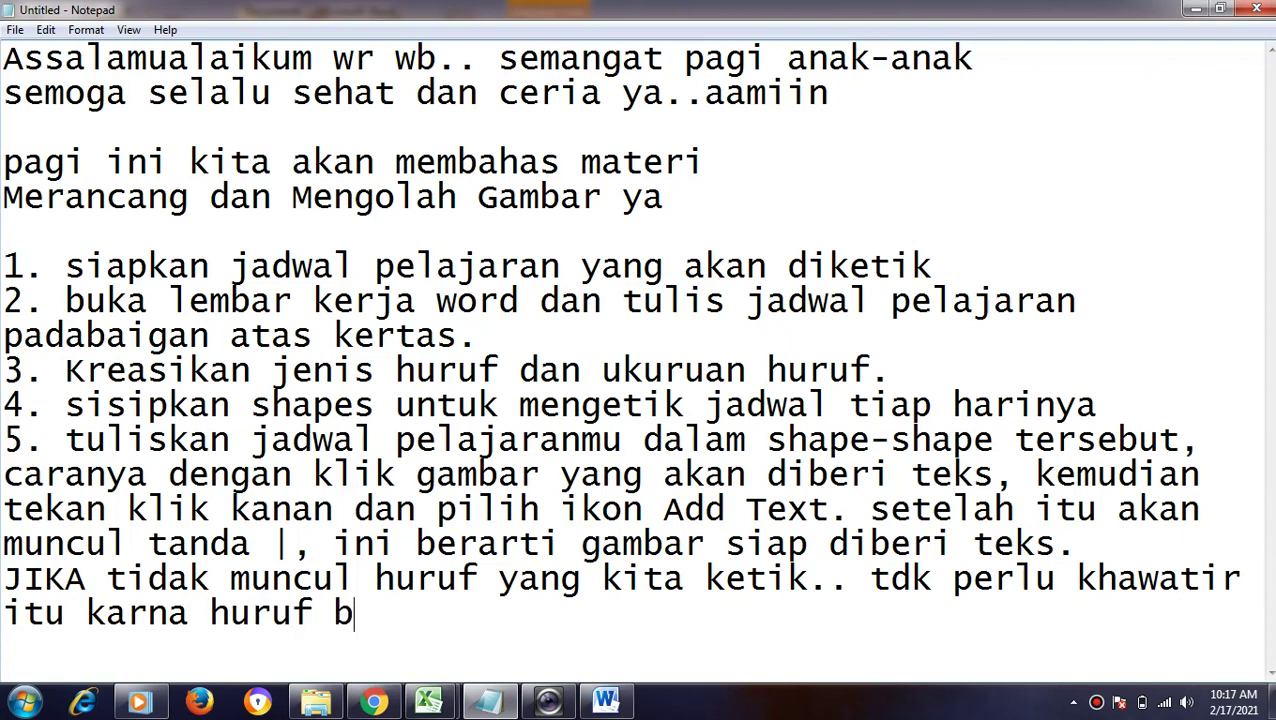
text(er)
text(warna )
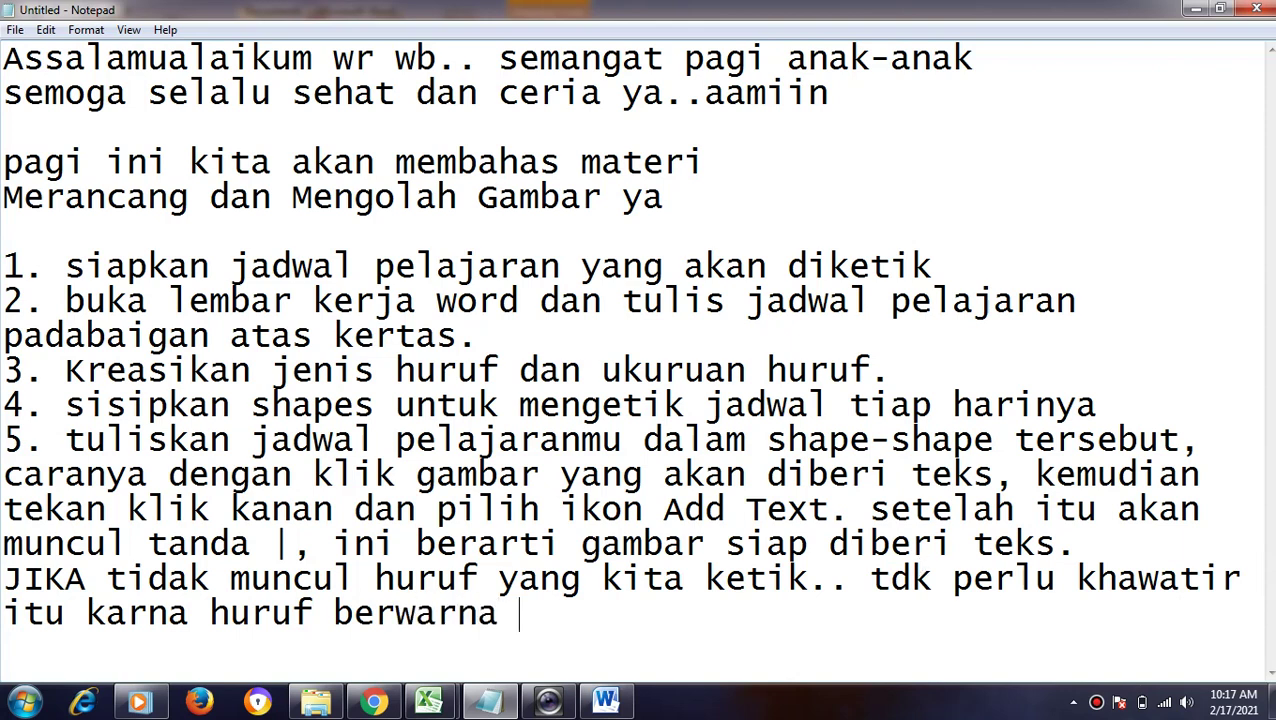
text(f)
key(BackSpace)
text(pu)
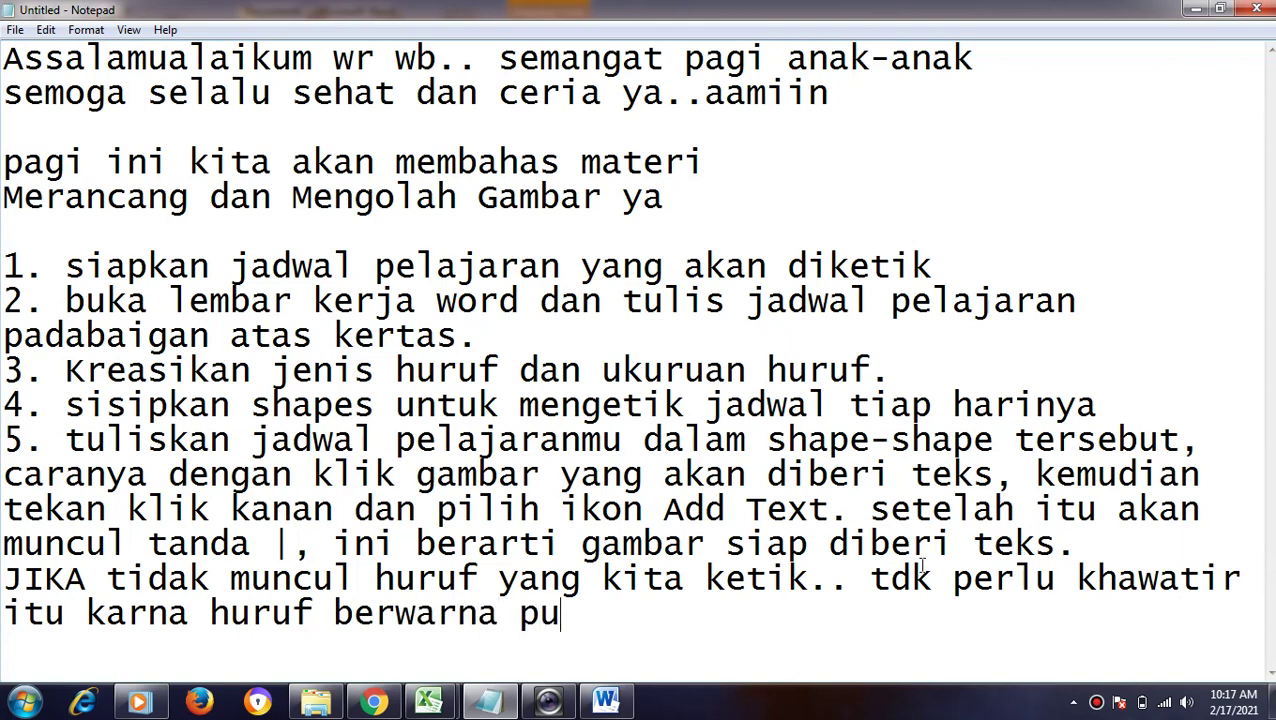
text(tih.. )
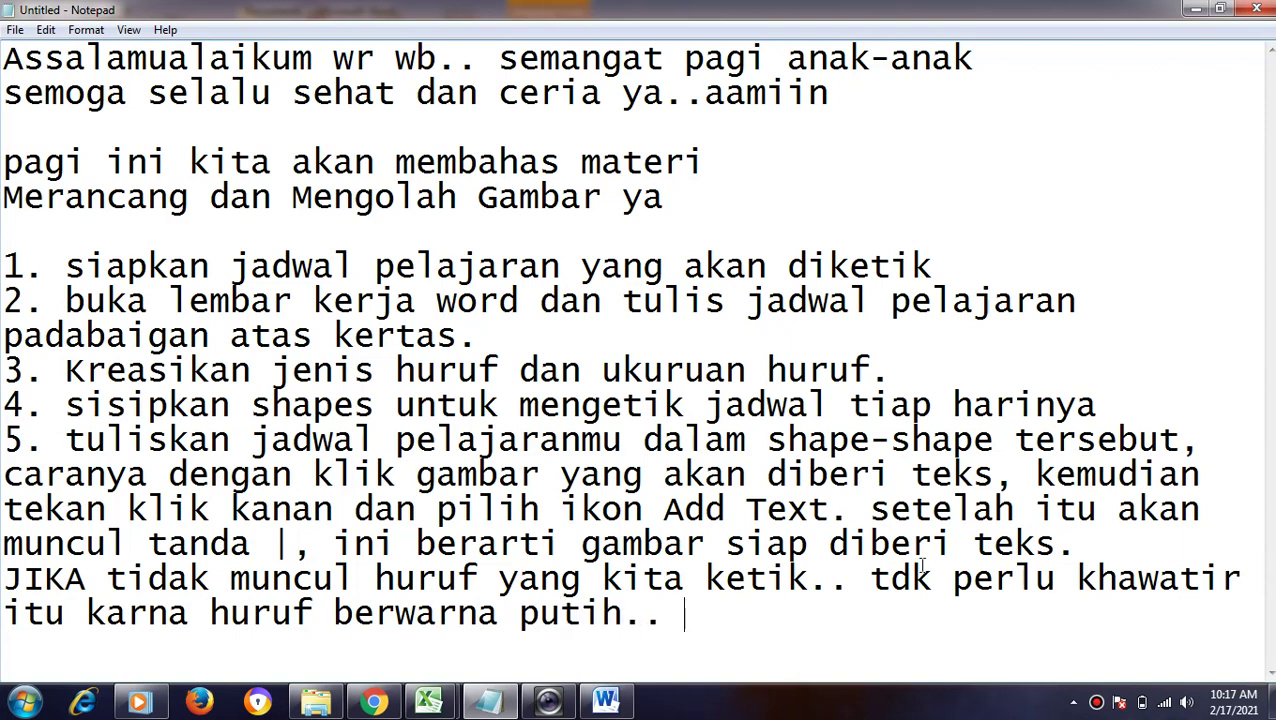
text(cara meng)
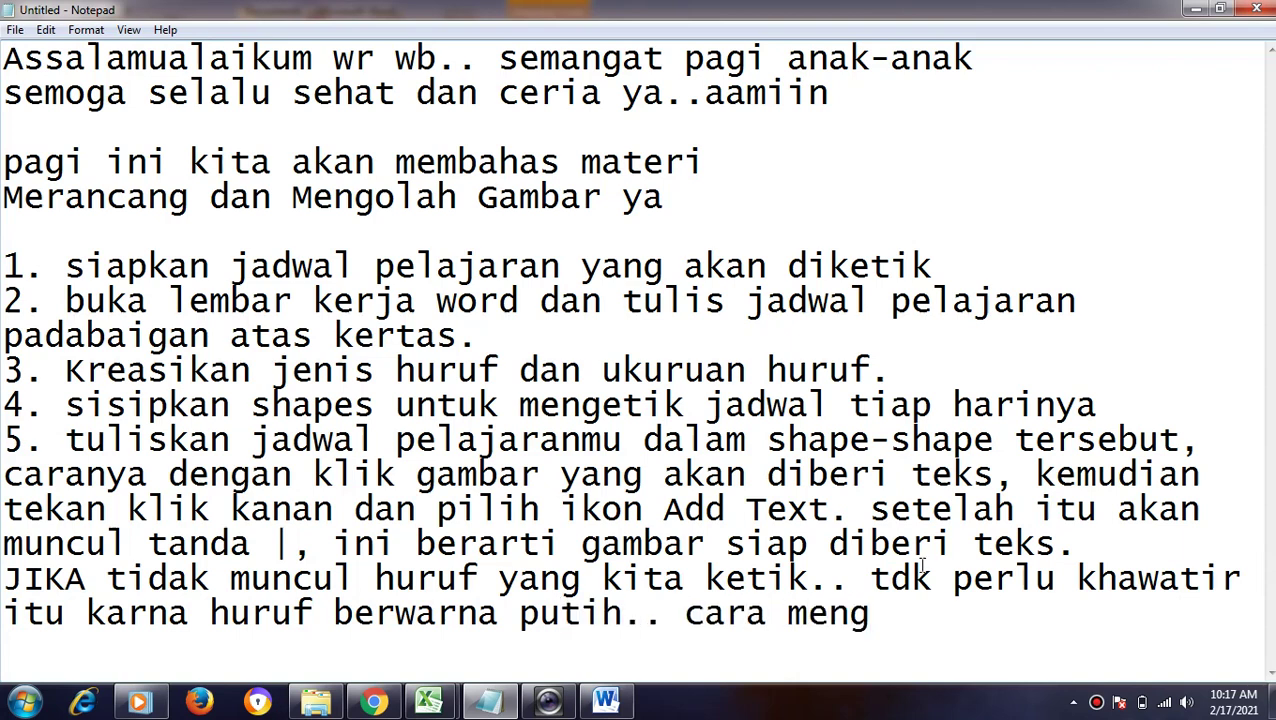
key(BackSpace)
key(BackSpace)
text(rubahnya )
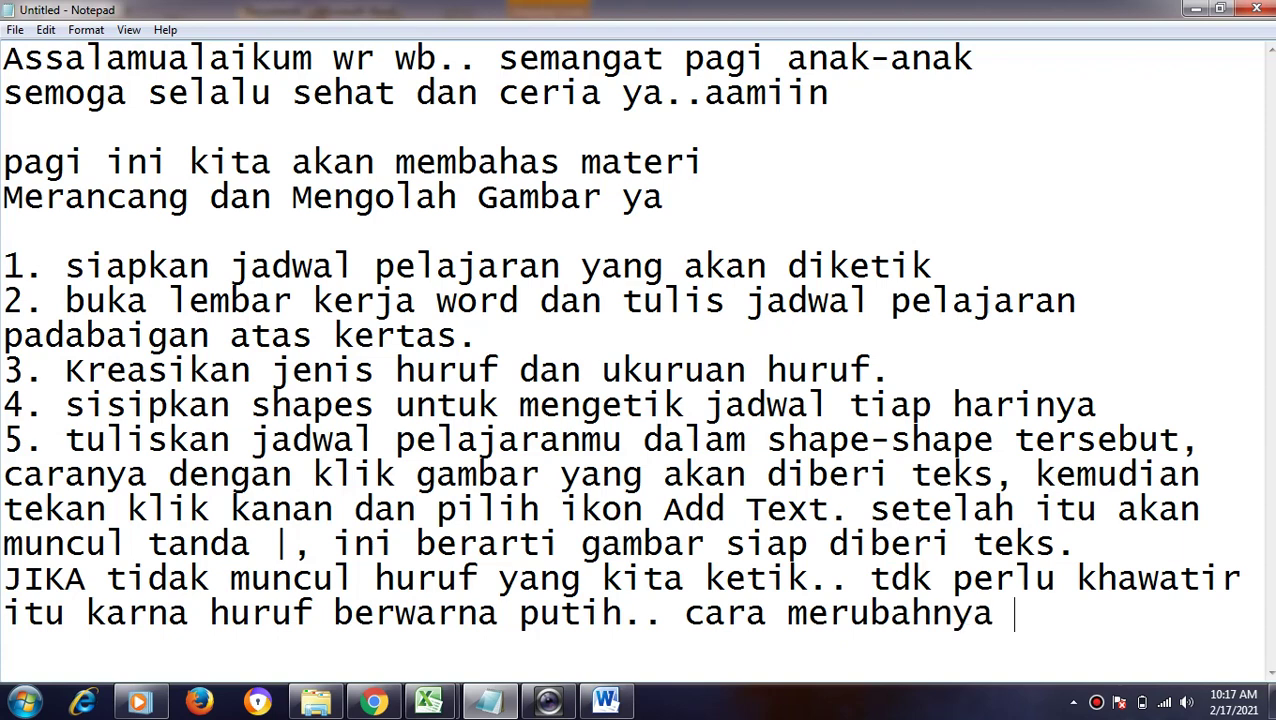
text(... per)
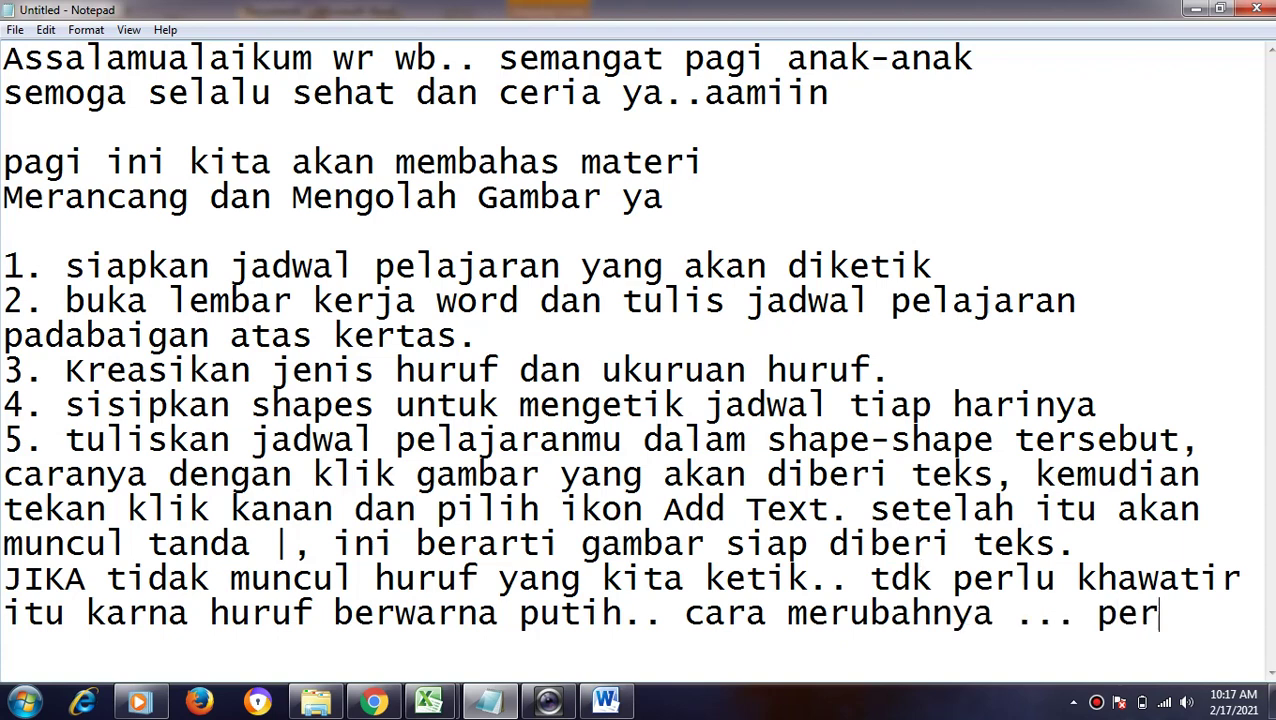
text(hatikan)
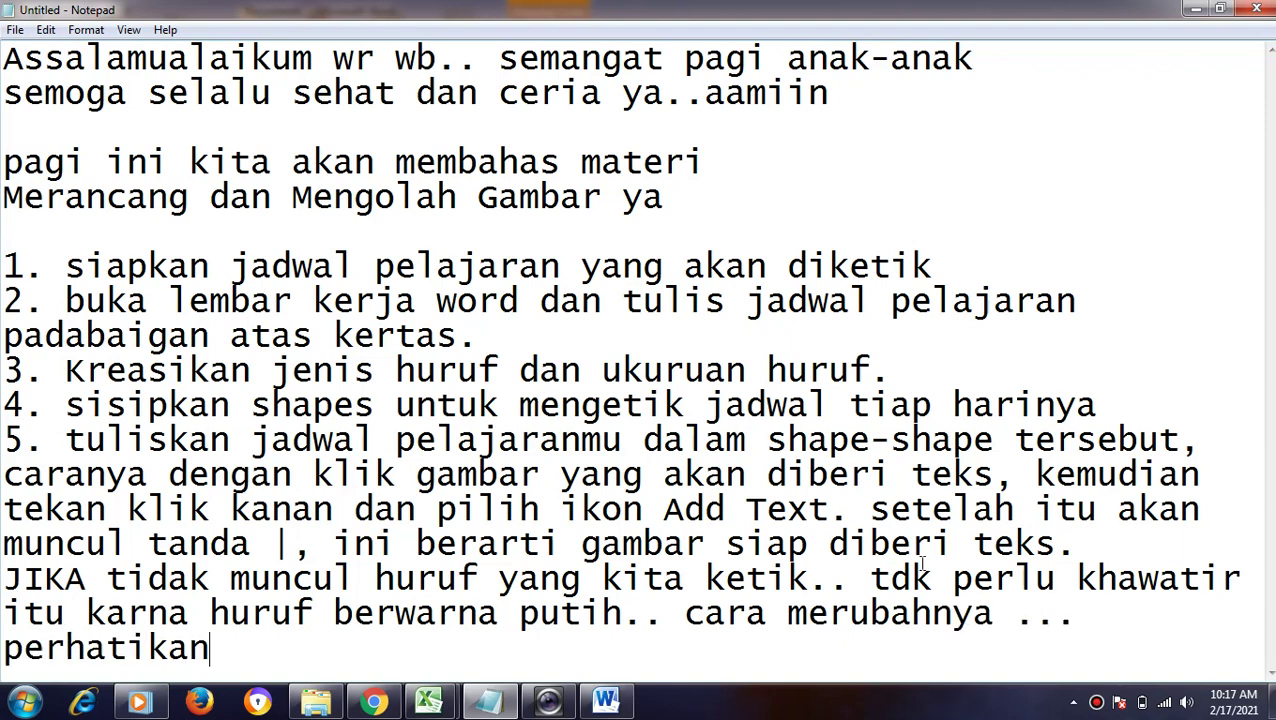
text( ya..)
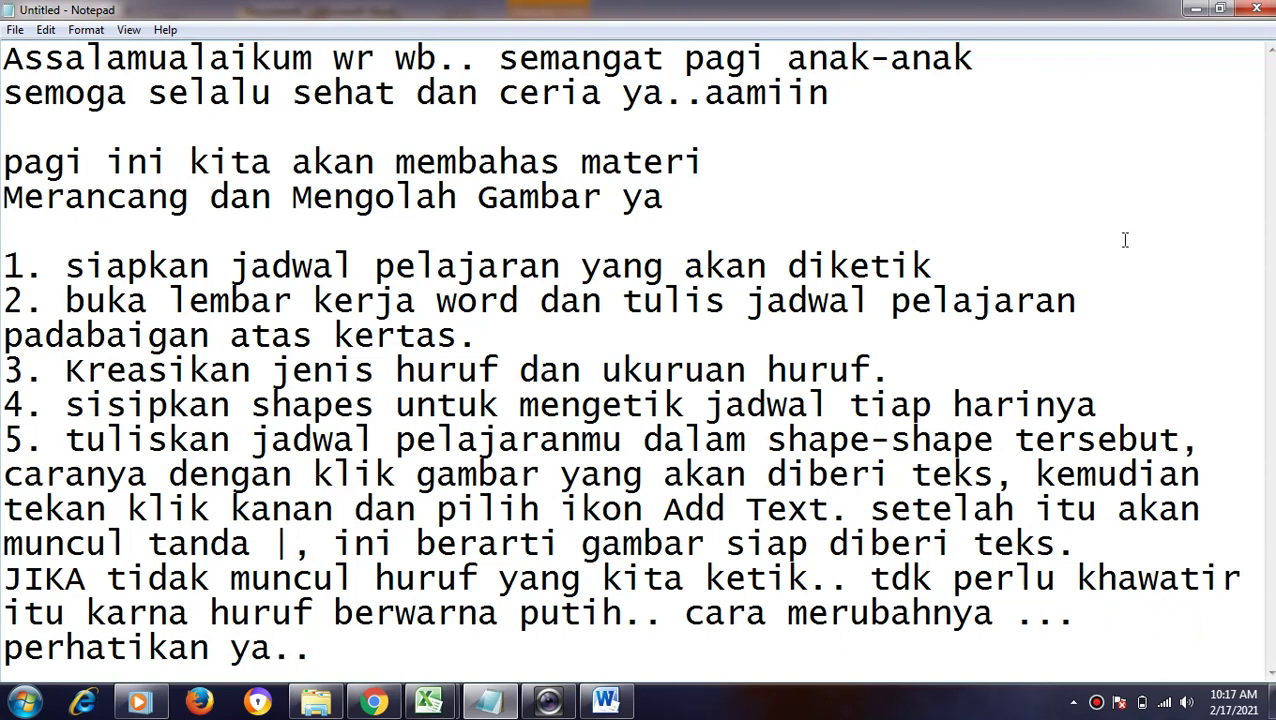
Bring up the Word document and give the hidden SSENIN text a dark theme Text Fill.
click(1220, 10)
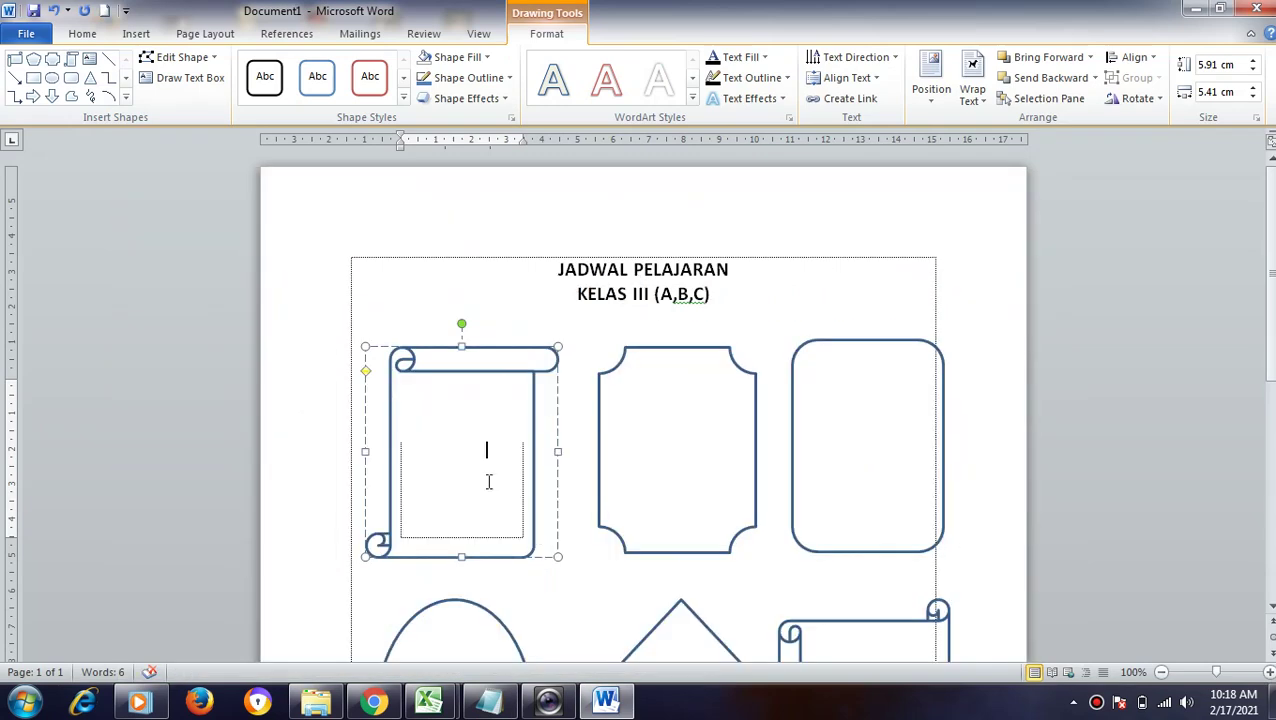
click(397, 442)
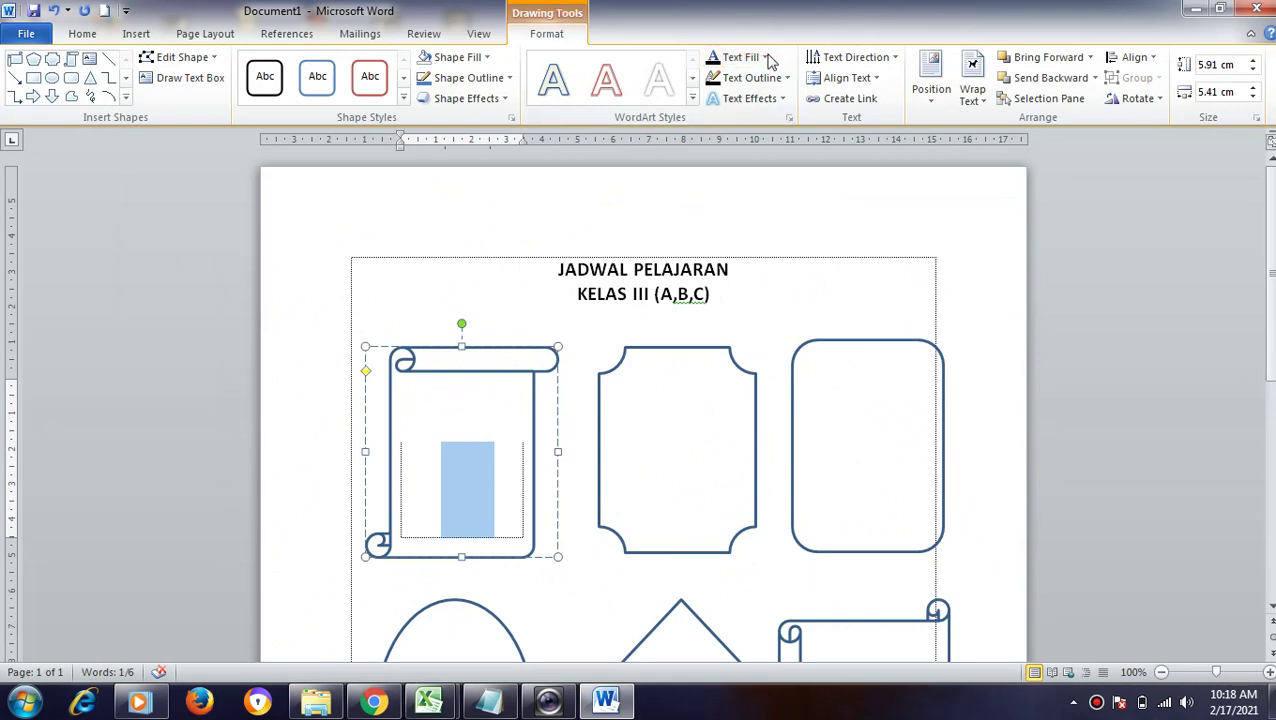
key(super+Down)
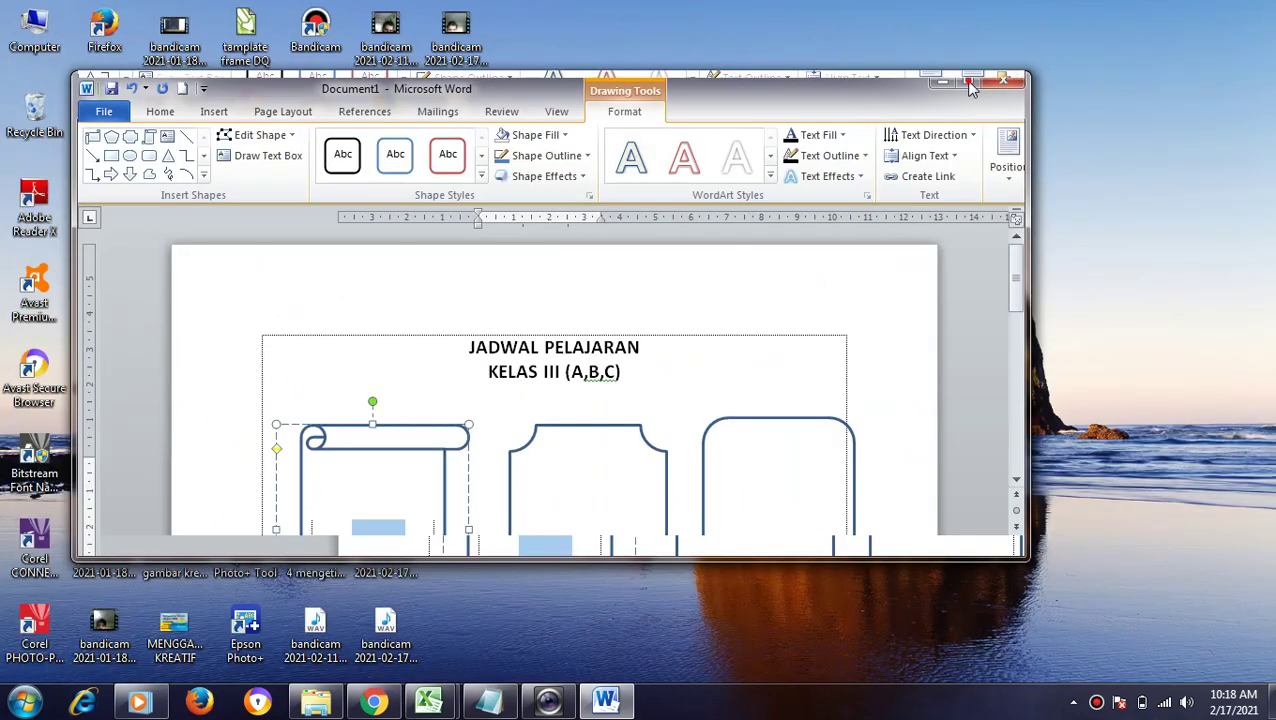
key(super+Up)
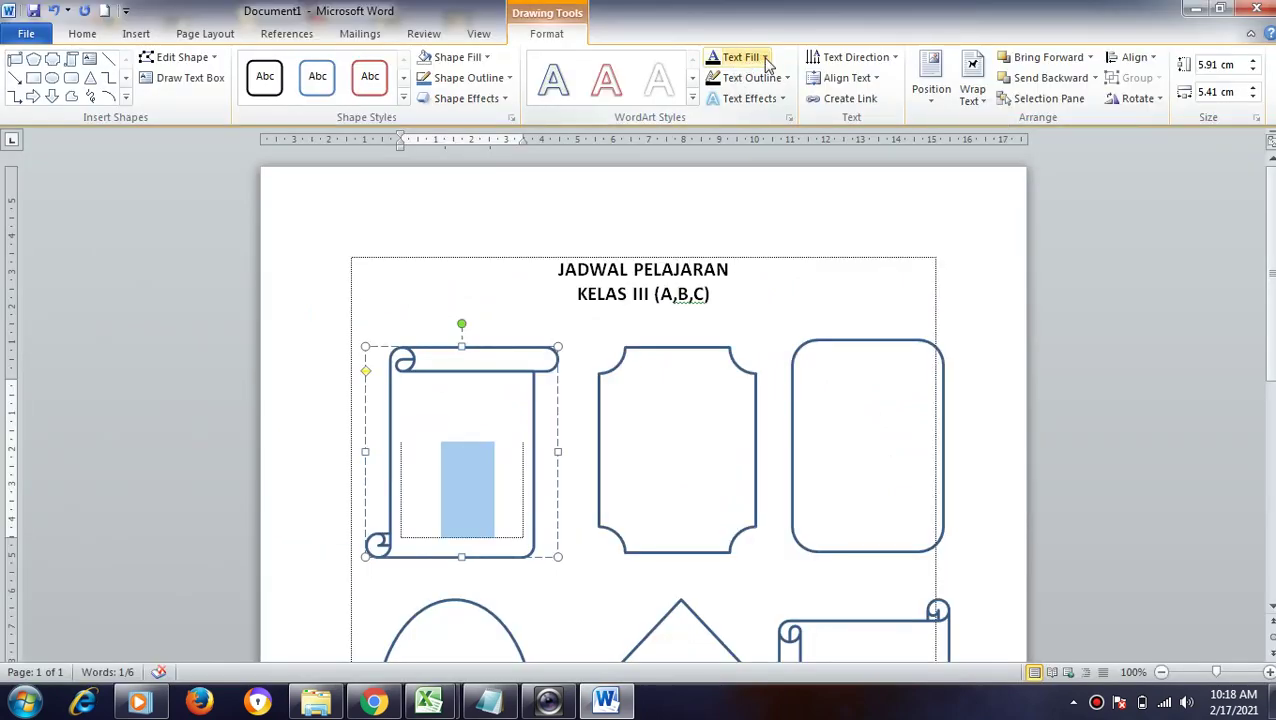
click(766, 60)
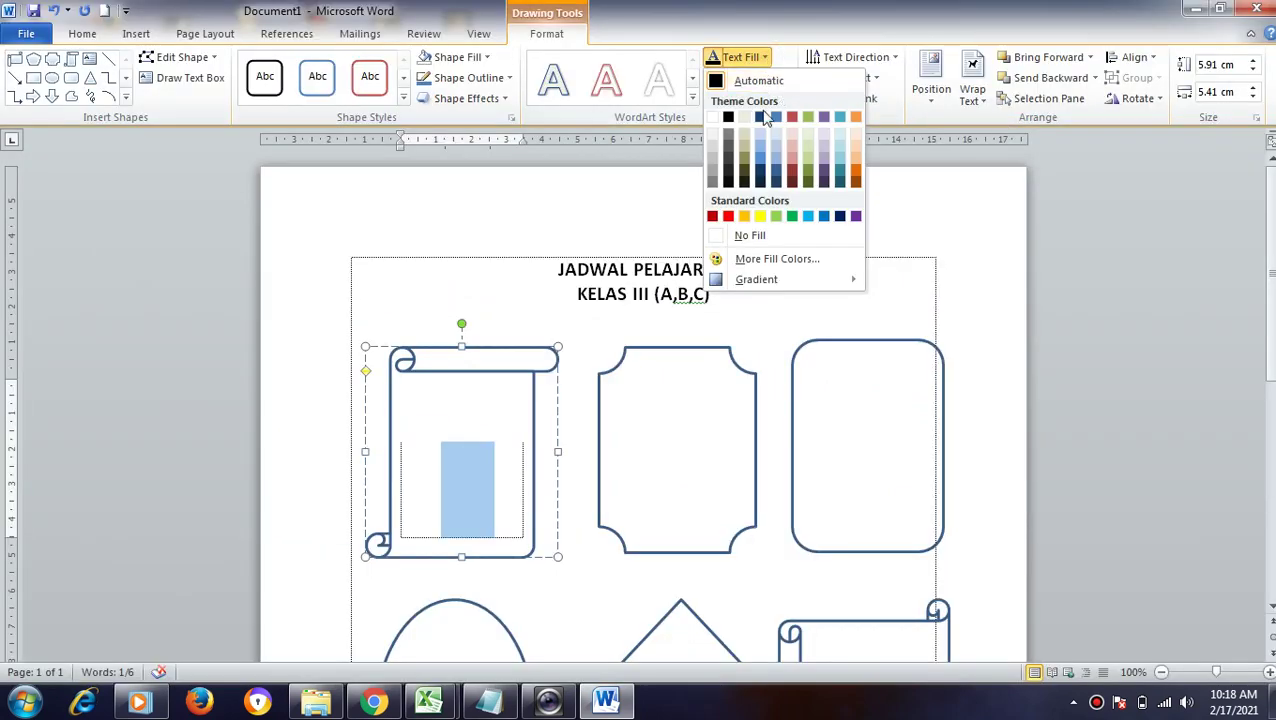
click(729, 119)
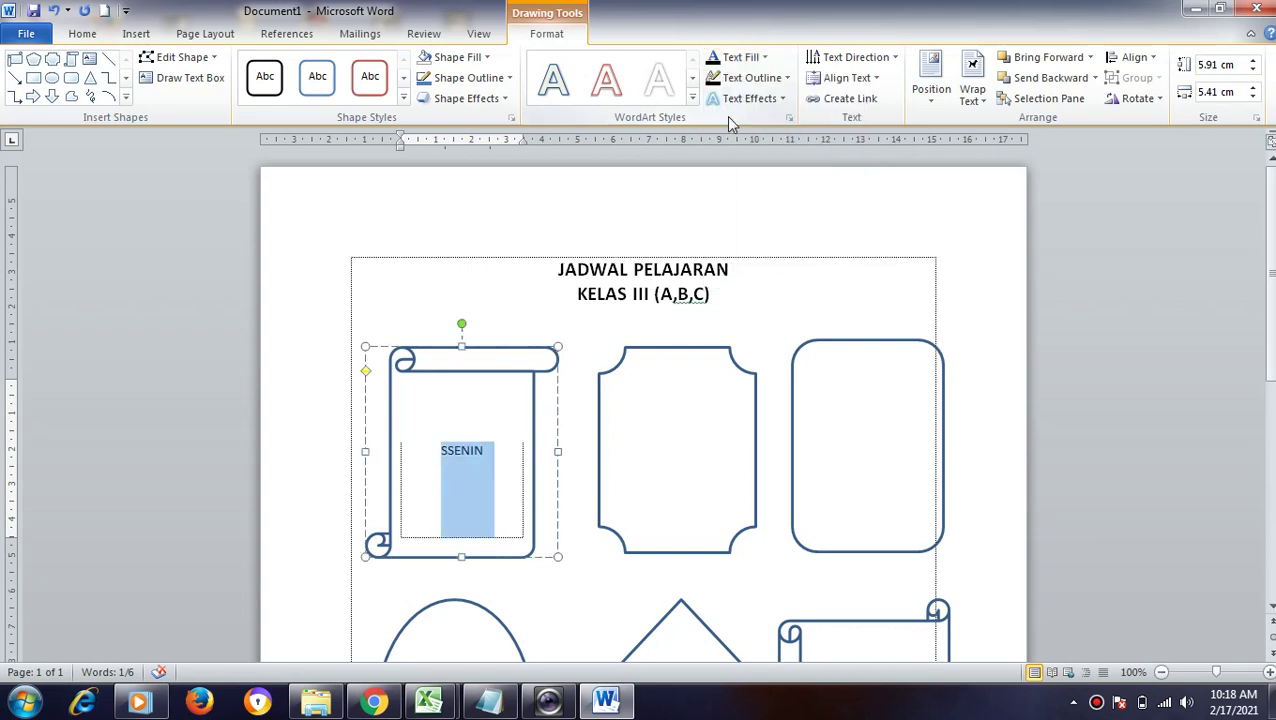
Select the now-visible SSENIN text in the scroll shape, then return to Notepad.
click(490, 455)
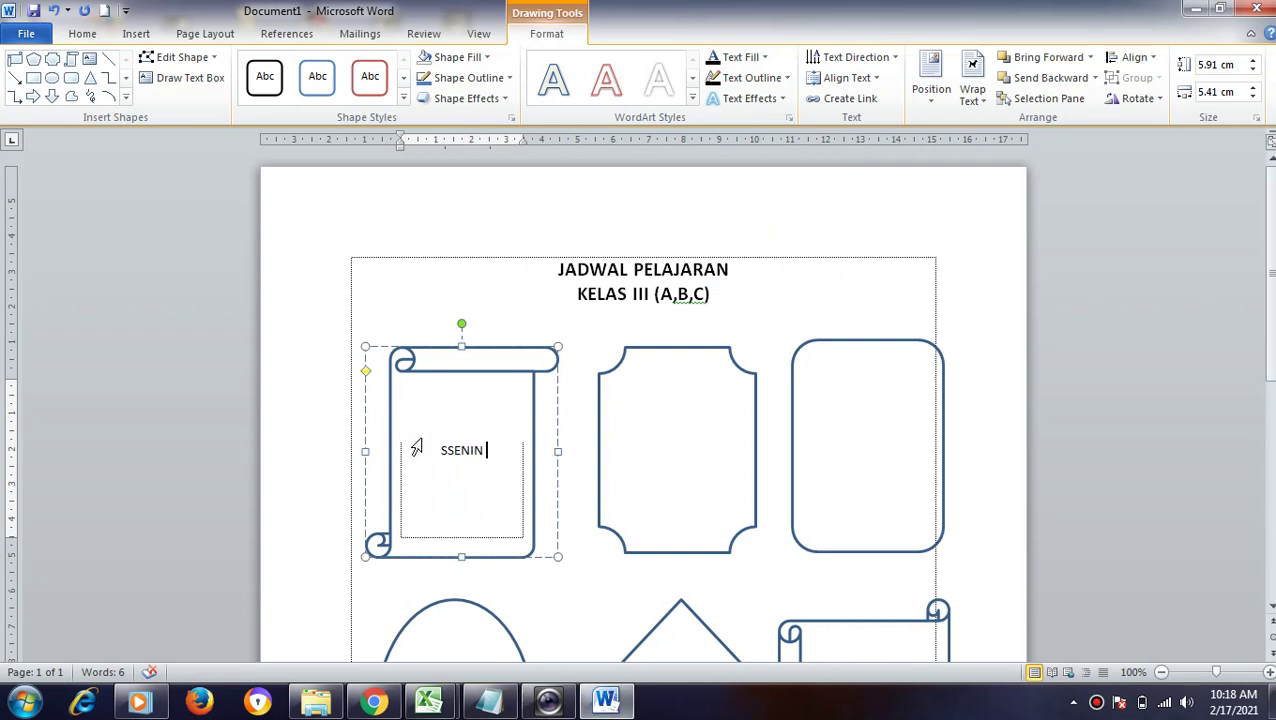
drag(440, 448, 492, 532)
click(490, 708)
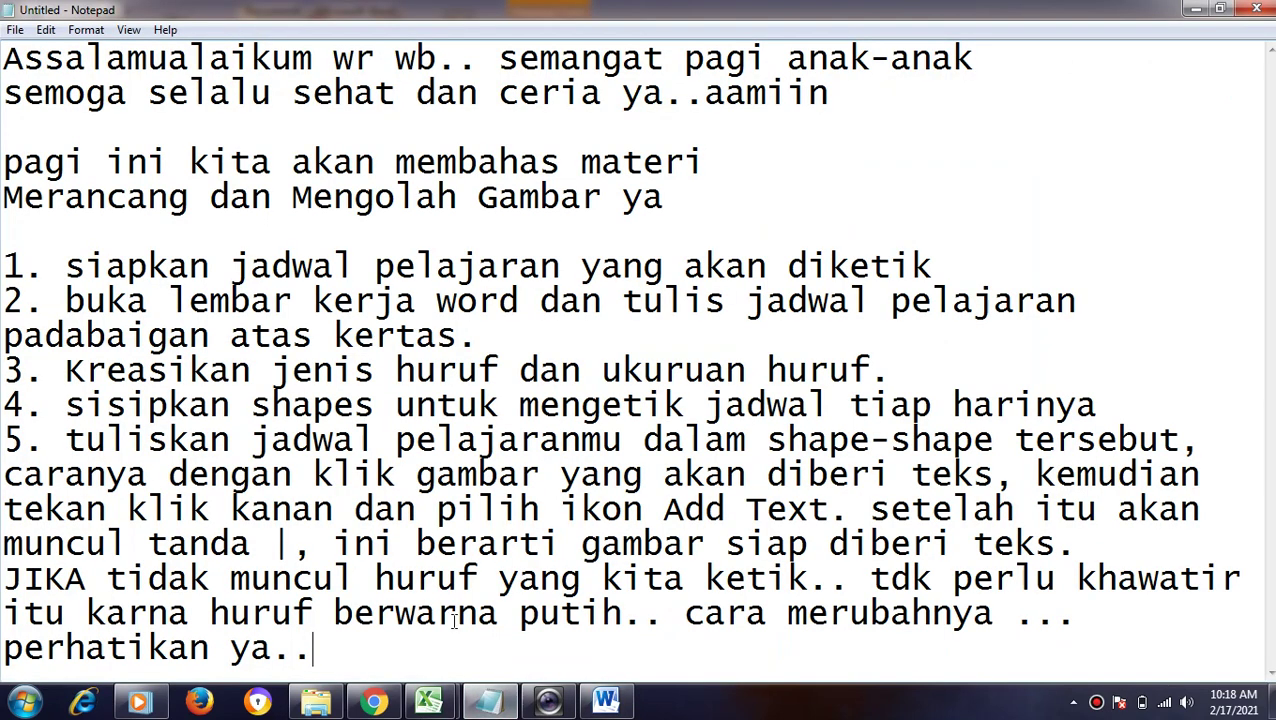
Type 'di blok dahulu lalu dirubah warna nya menjadi warna hitam..' followed by two blank lines.
text(di blok du)
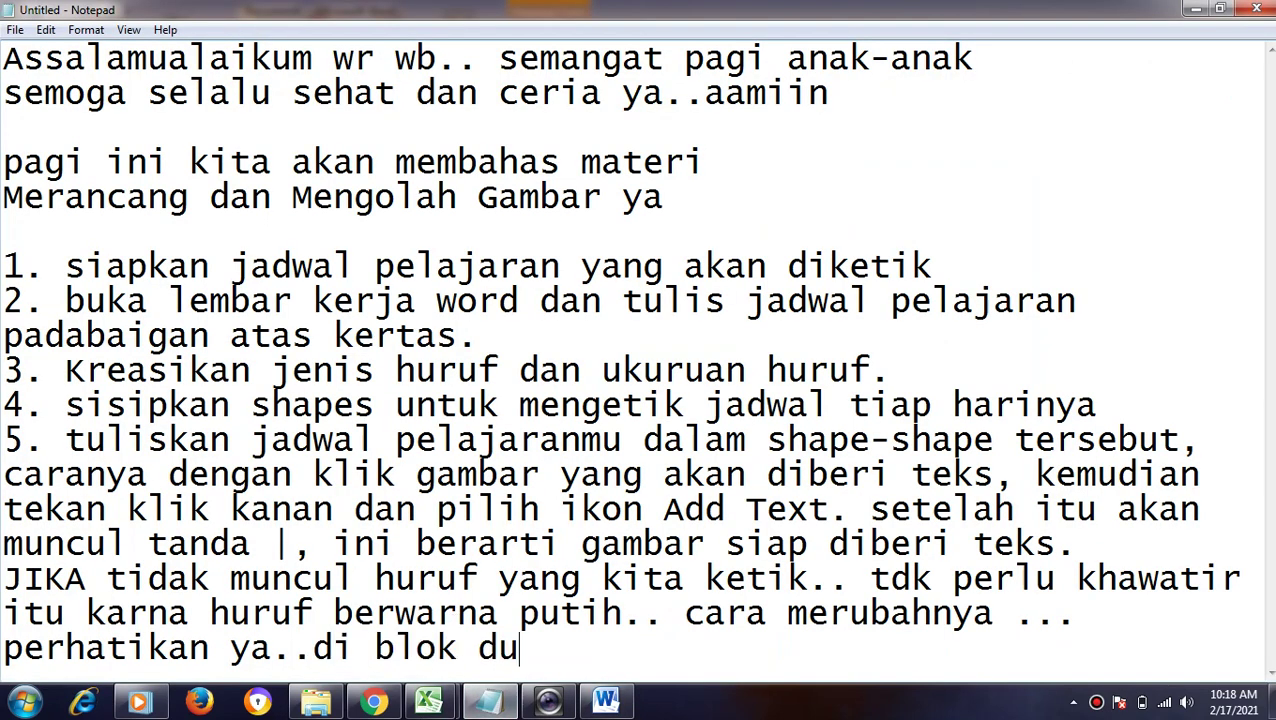
key(BackSpace)
text(ahul)
key(BackSpace)
key(BackSpace)
text(hulu )
text(b)
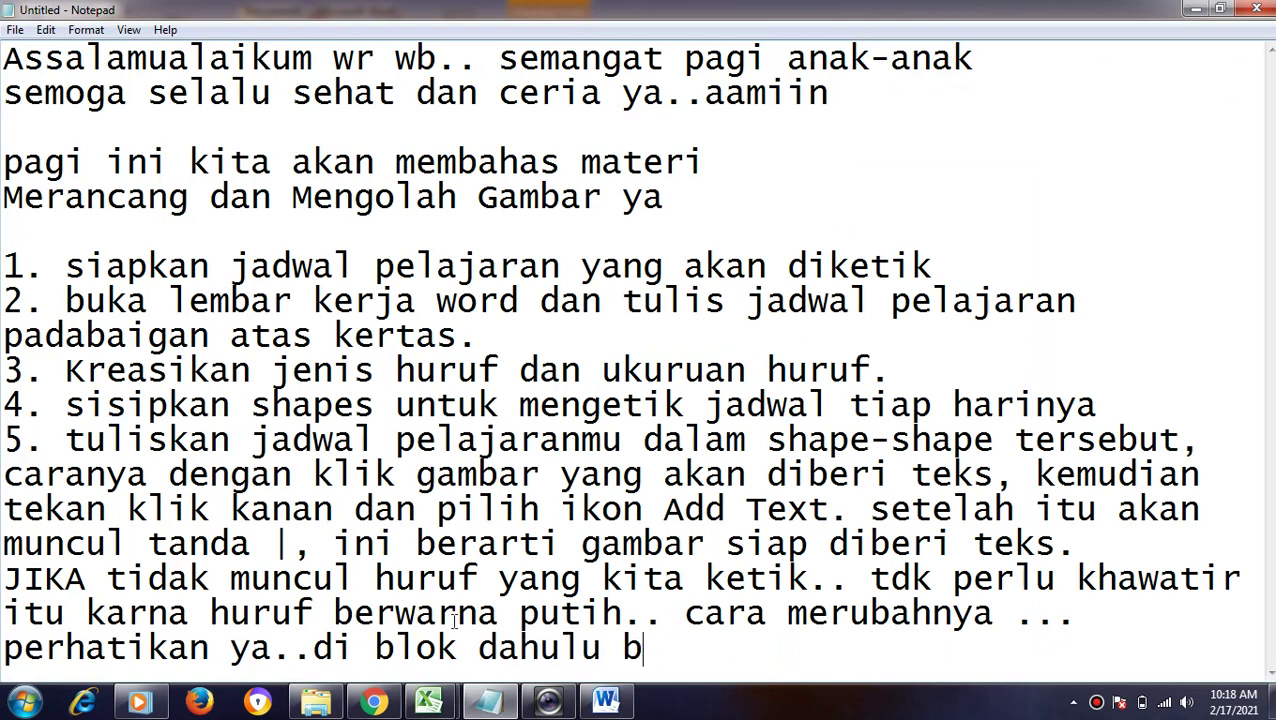
key(BackSpace)
text(lau)
key(BackSpace)
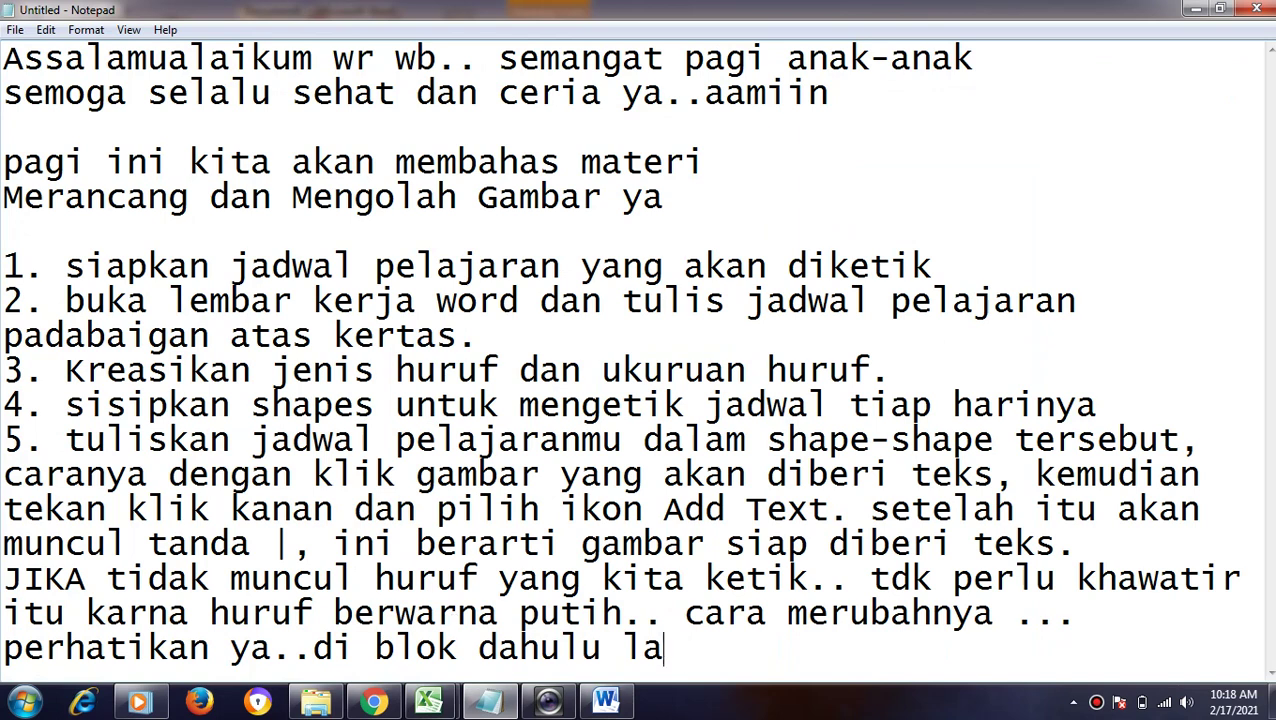
text(lu dirubah wa)
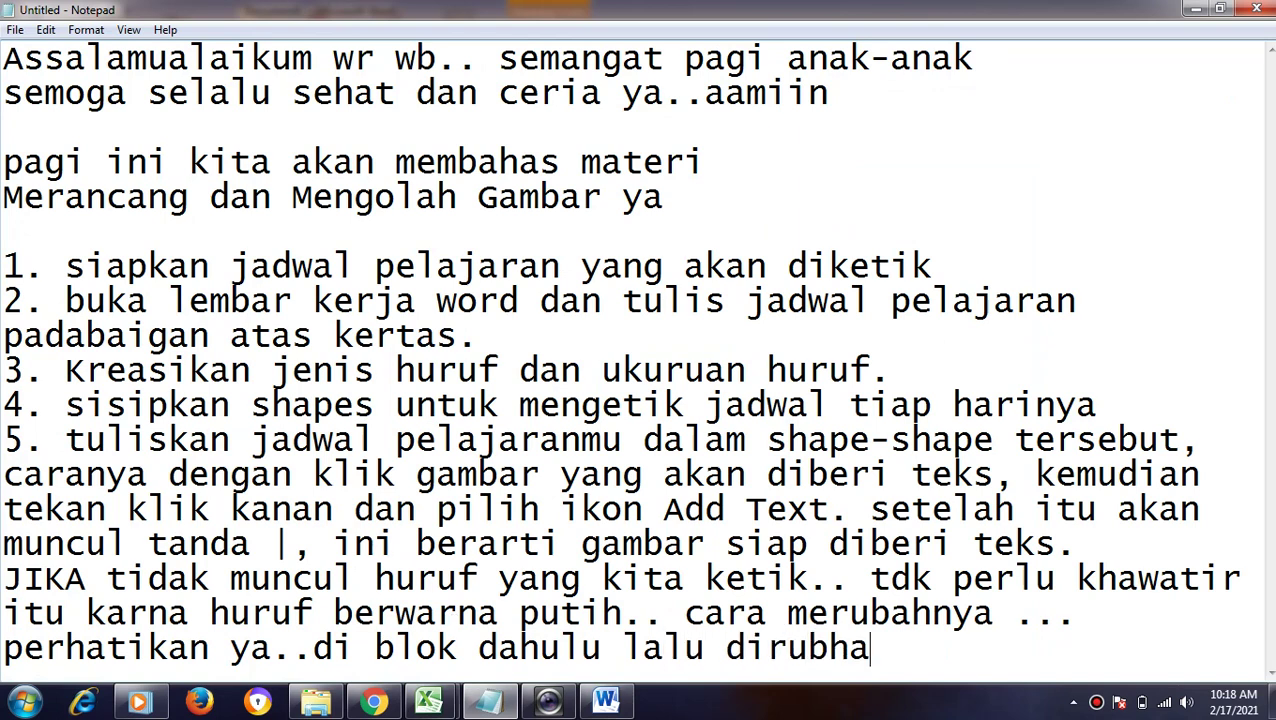
key(BackSpace)
key(BackSpace)
text(ah warna )
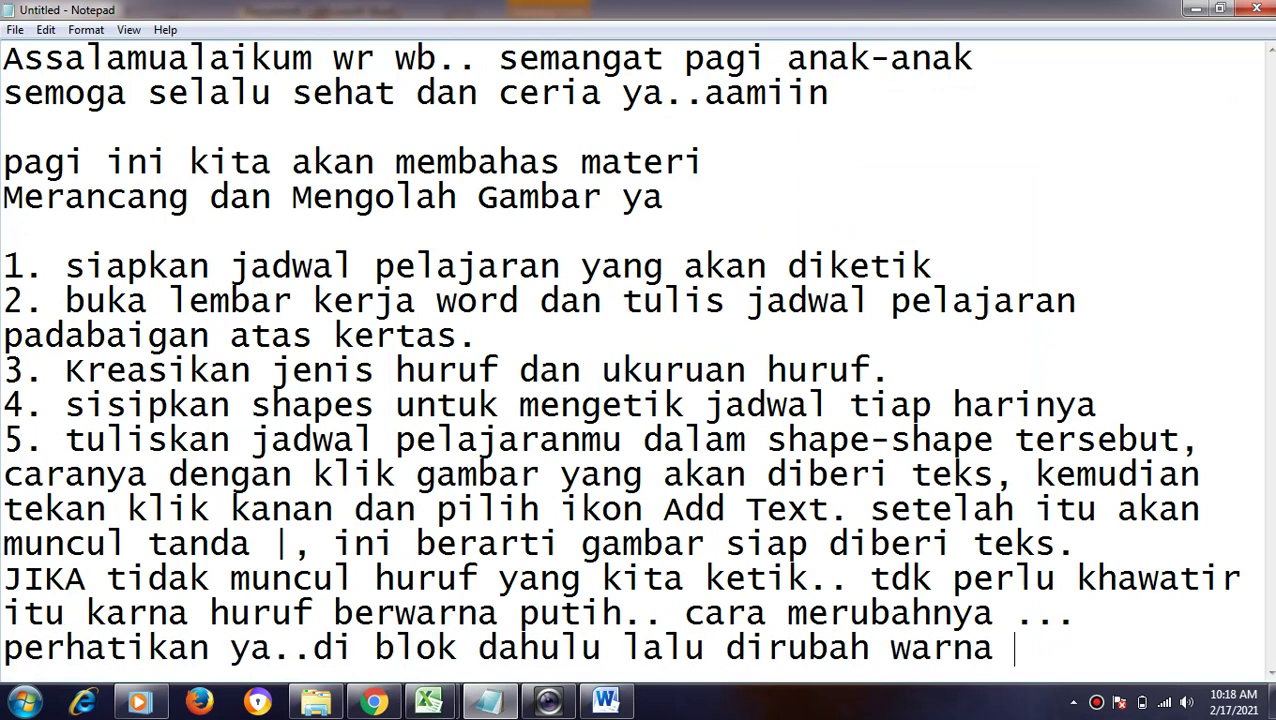
text(nya menjadi warn)
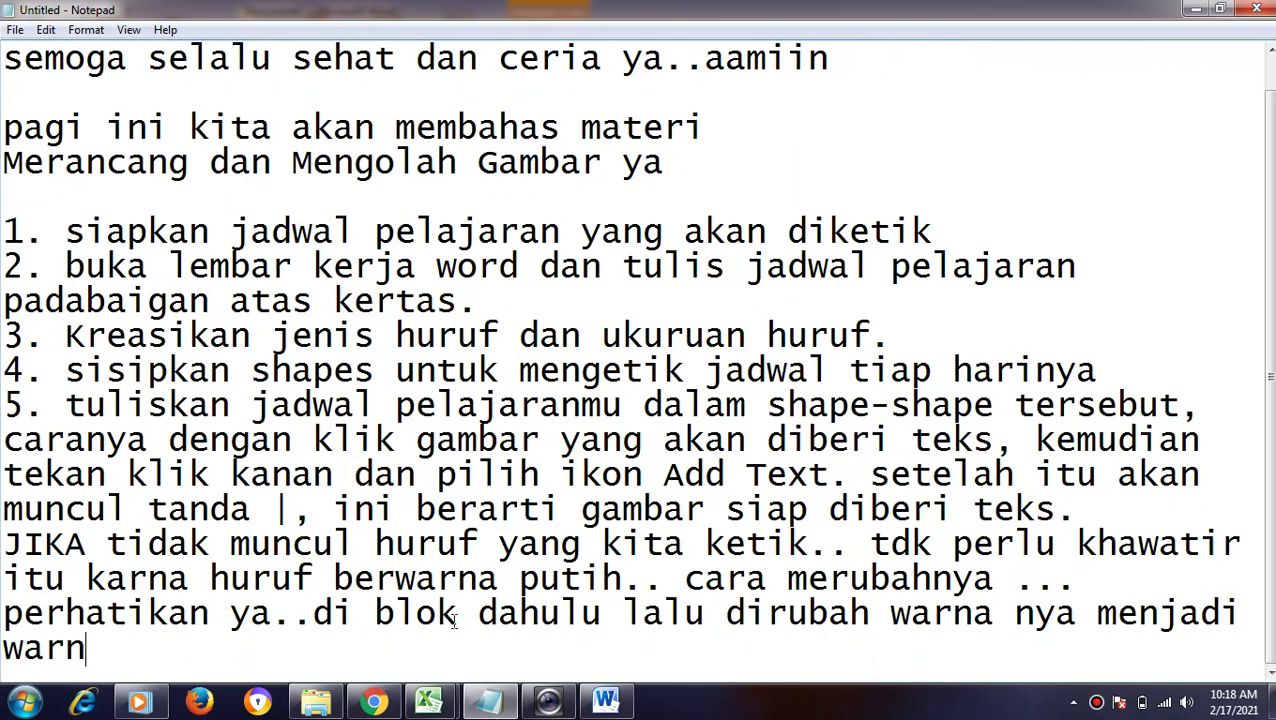
text(a ht)
key(BackSpace)
text(i)
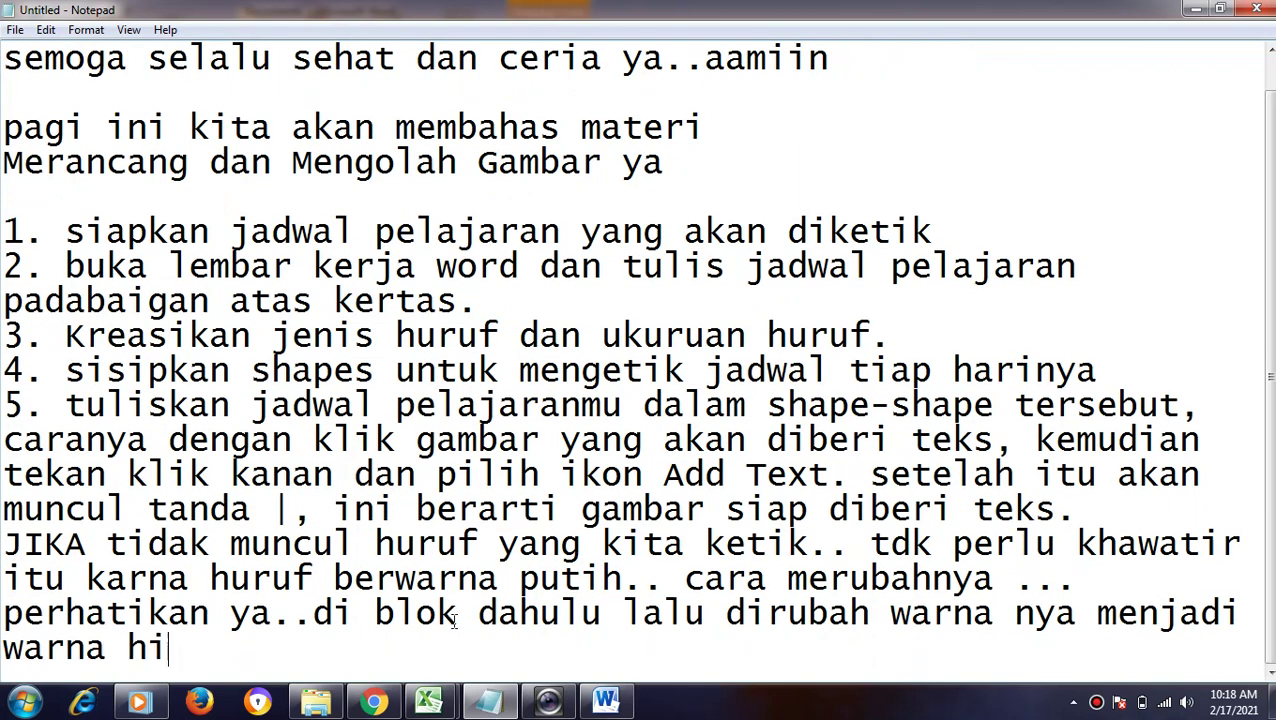
text(tam.)
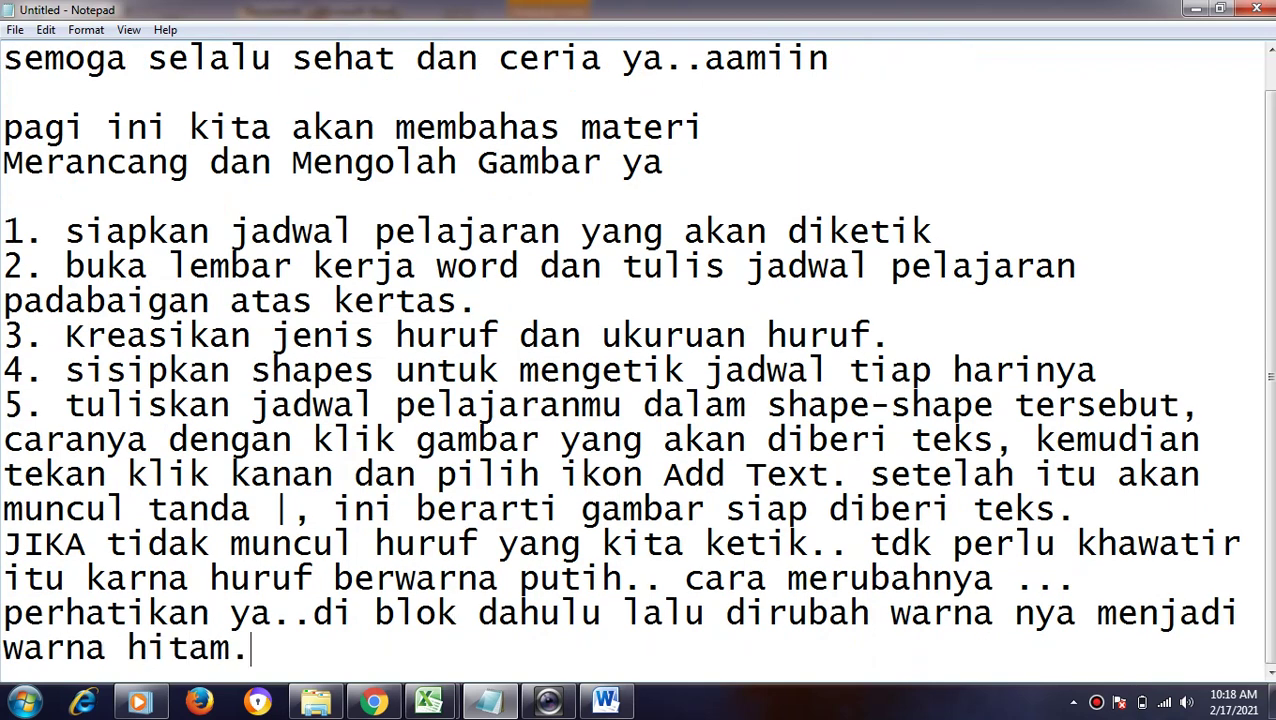
text(.)
key(Return)
key(Return)
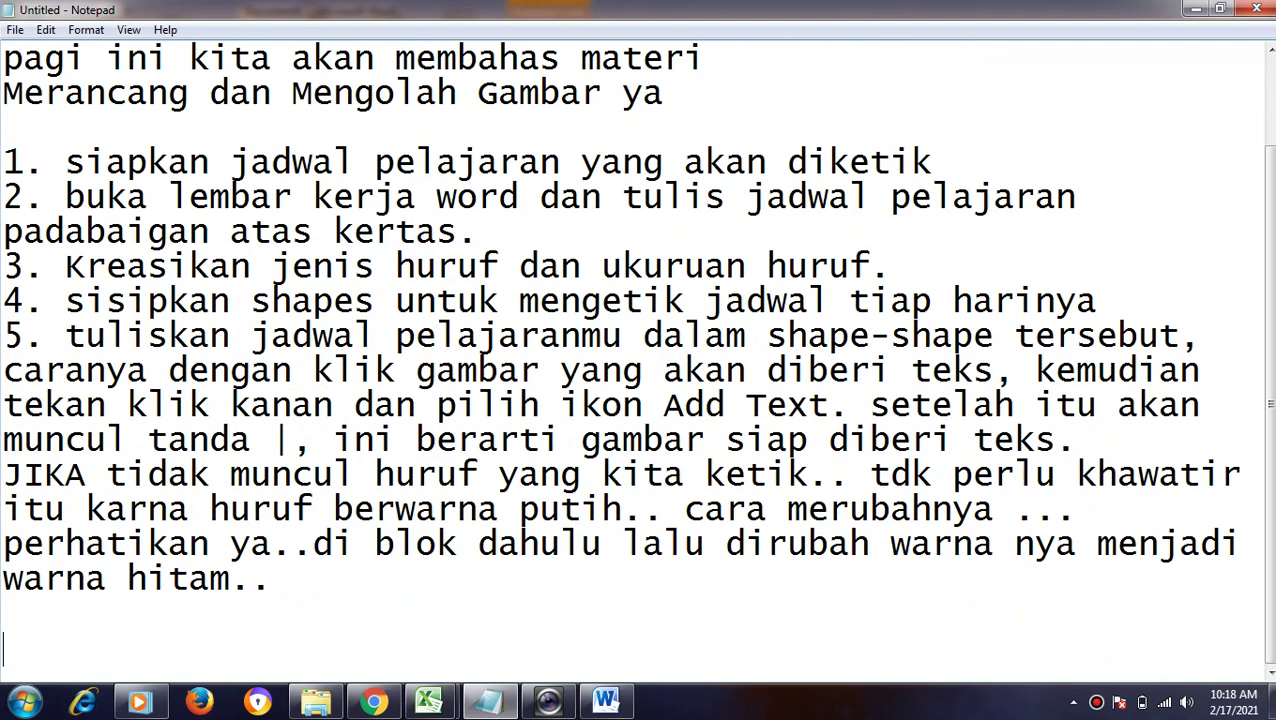
key(Return)
key(Return)
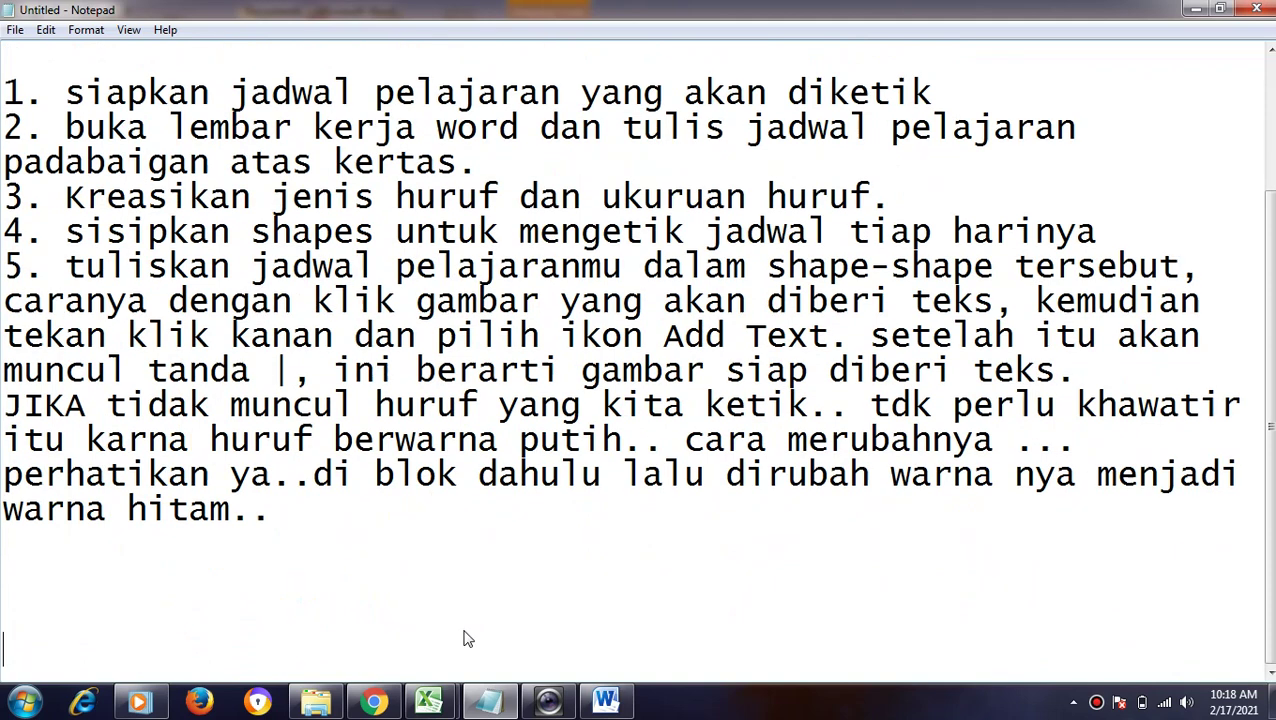
Back in Word, correct SSENIN to SENIN in the scroll shape.
click(583, 706)
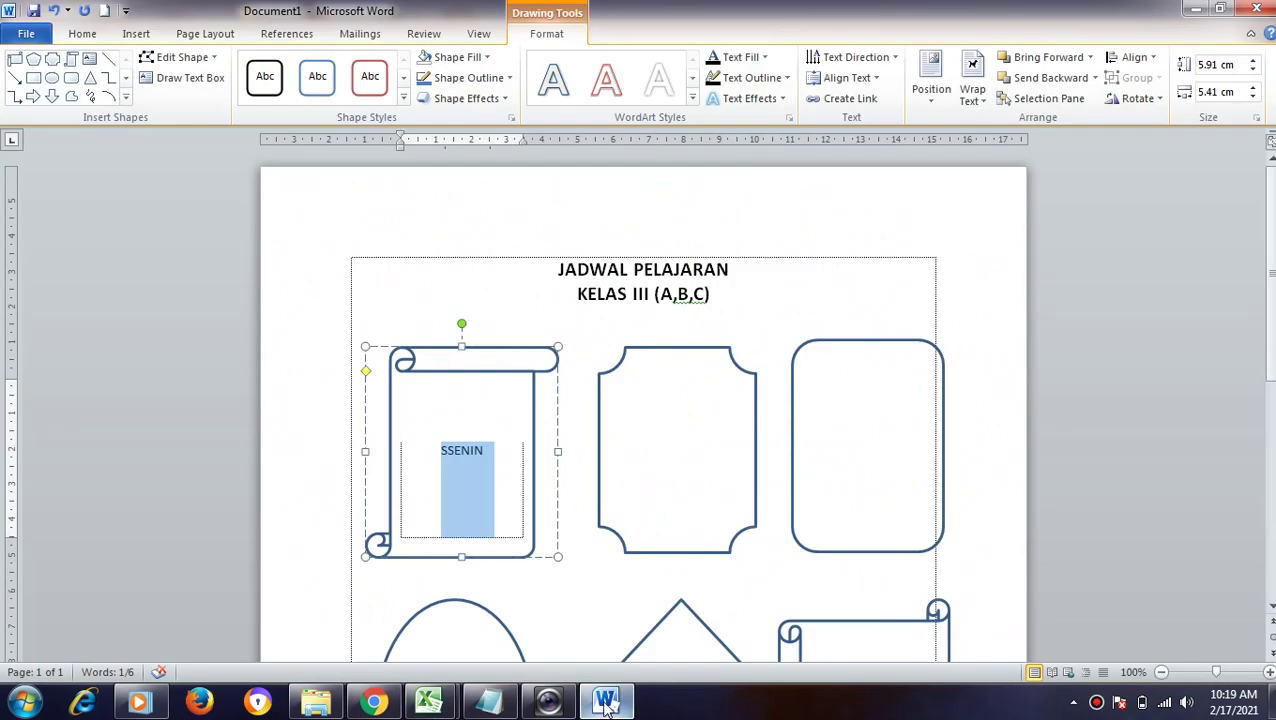
click(455, 456)
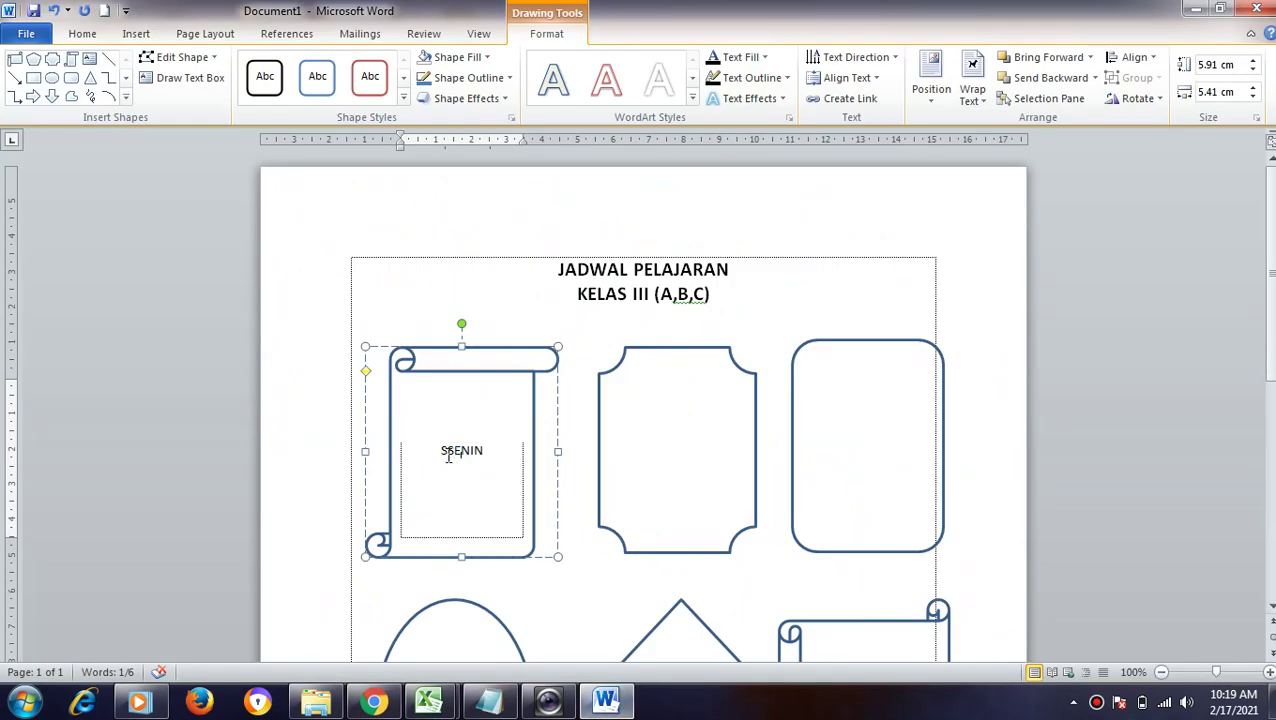
key(BackSpace)
Add the lines Tema 1, Tema 2 and B.Arab below SENIN.
click(488, 451)
key(Return)
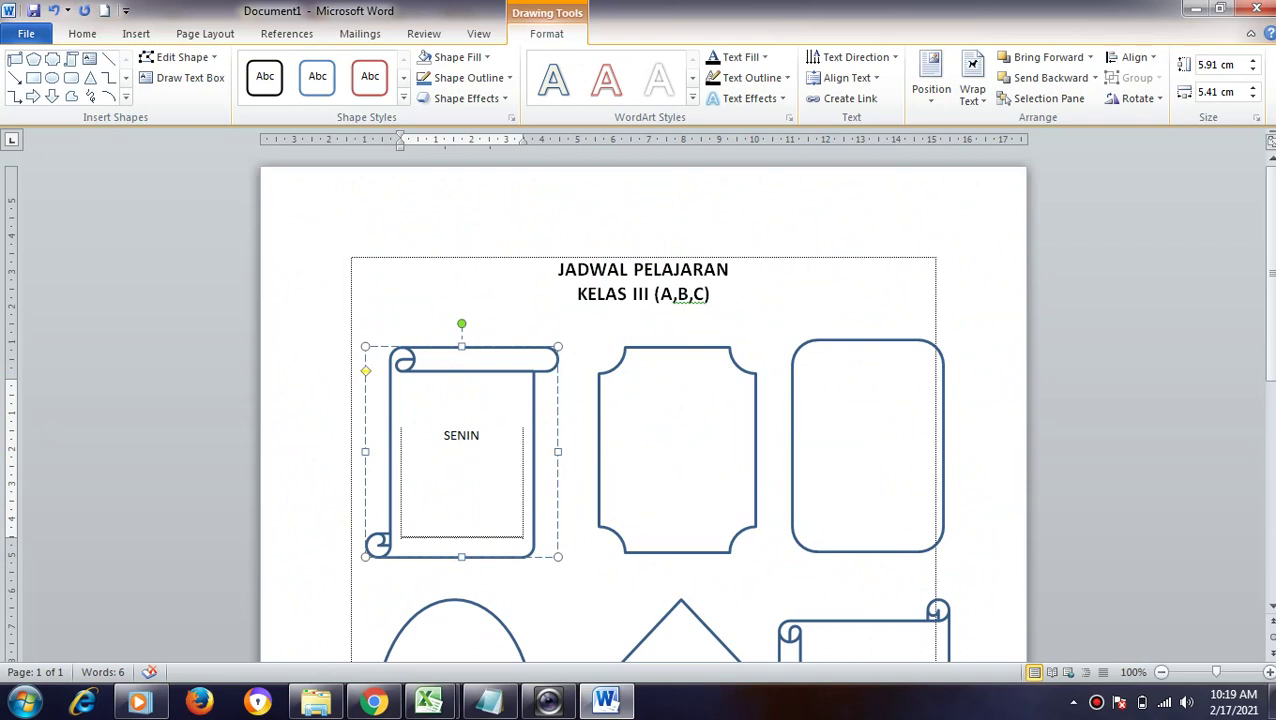
text(T)
text(ema 1)
key(Return)
key(Return)
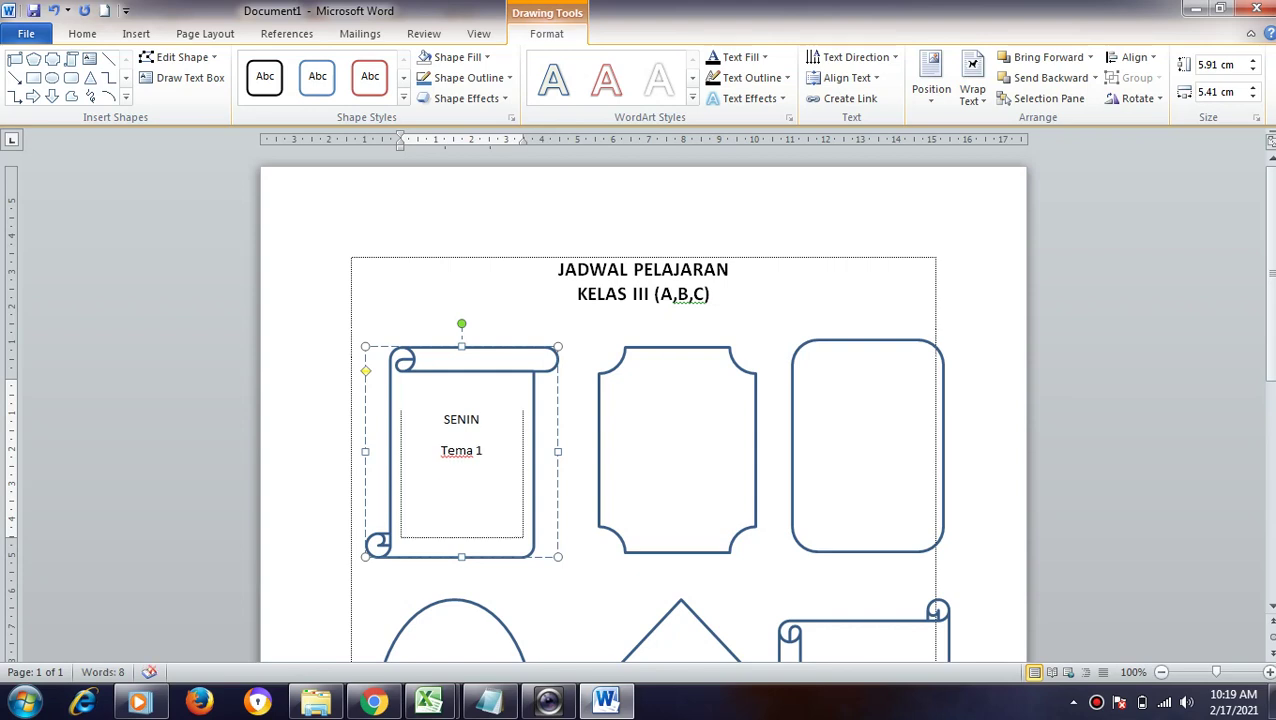
text(B. )
text(Inggri)
text(s)
key(BackSpace)
key(BackSpace)
key(BackSpace)
key(BackSpace)
key(BackSpace)
key(BackSpace)
key(BackSpace)
text(Tema )
text(2)
key(Return)
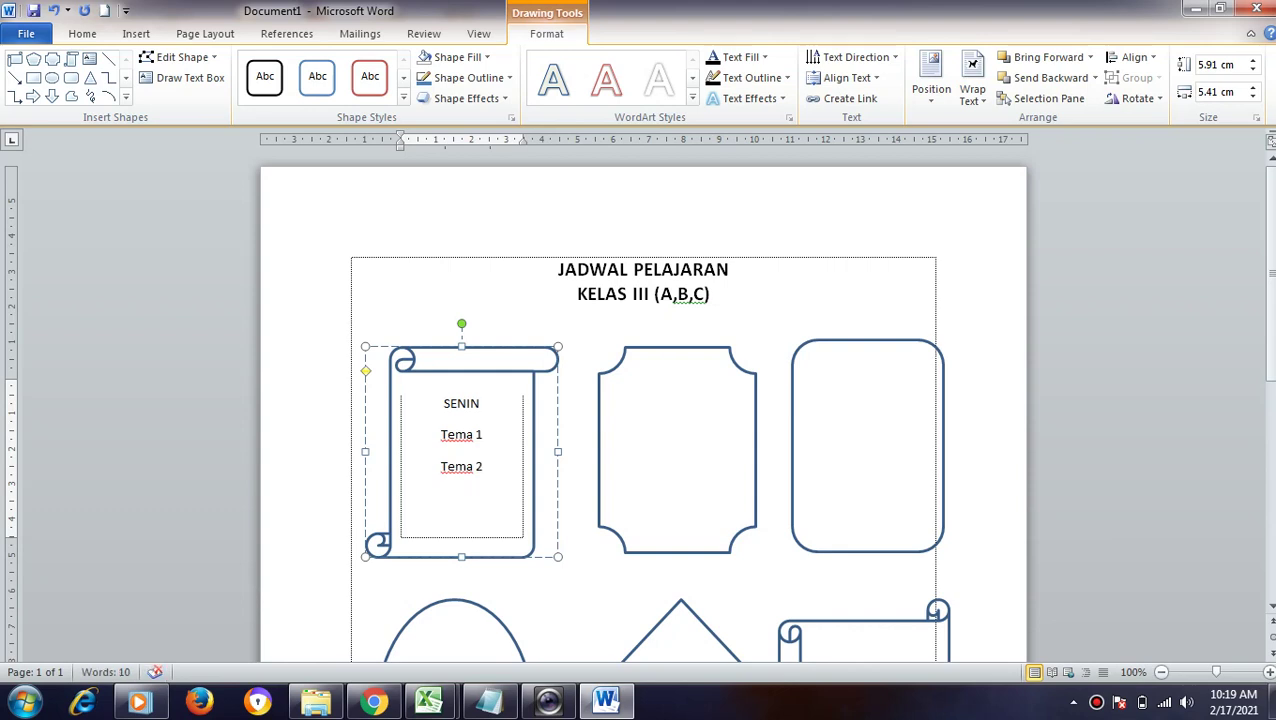
text(B.)
text(Arab)
Select all the schedule text in the scroll shape.
click(505, 431)
drag(485, 502, 420, 405)
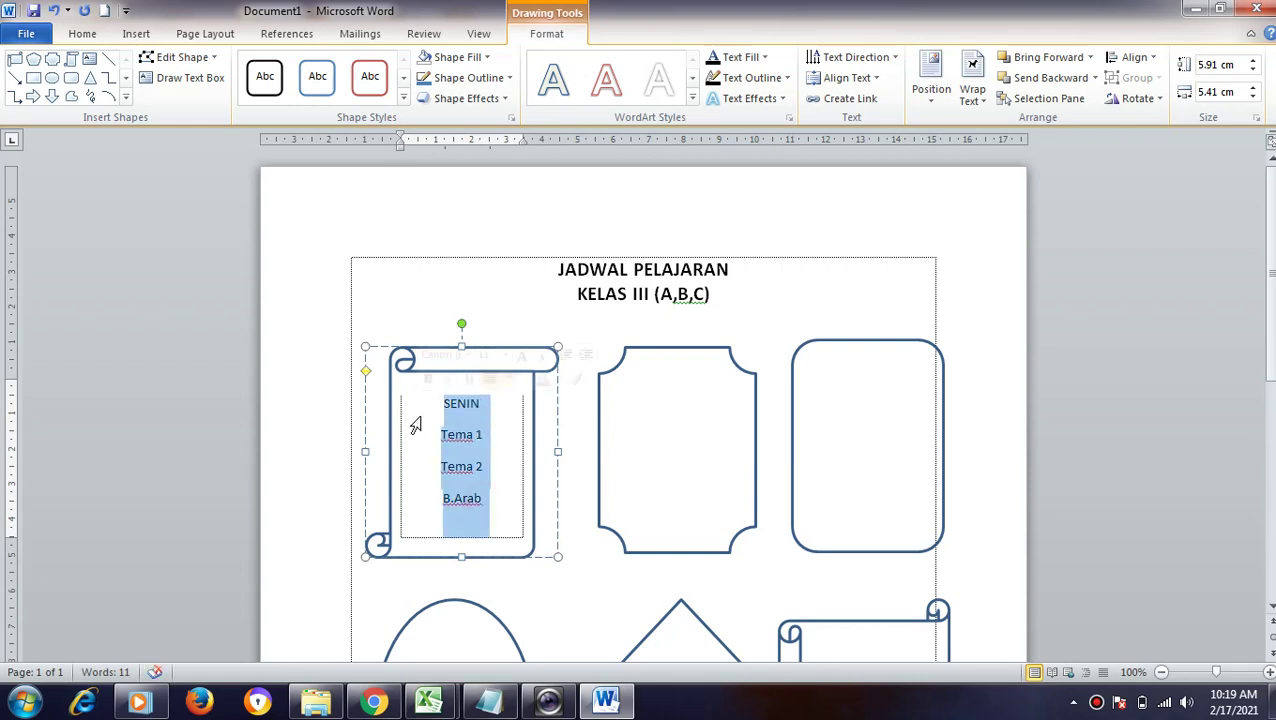
click(502, 476)
key(ctrl+a)
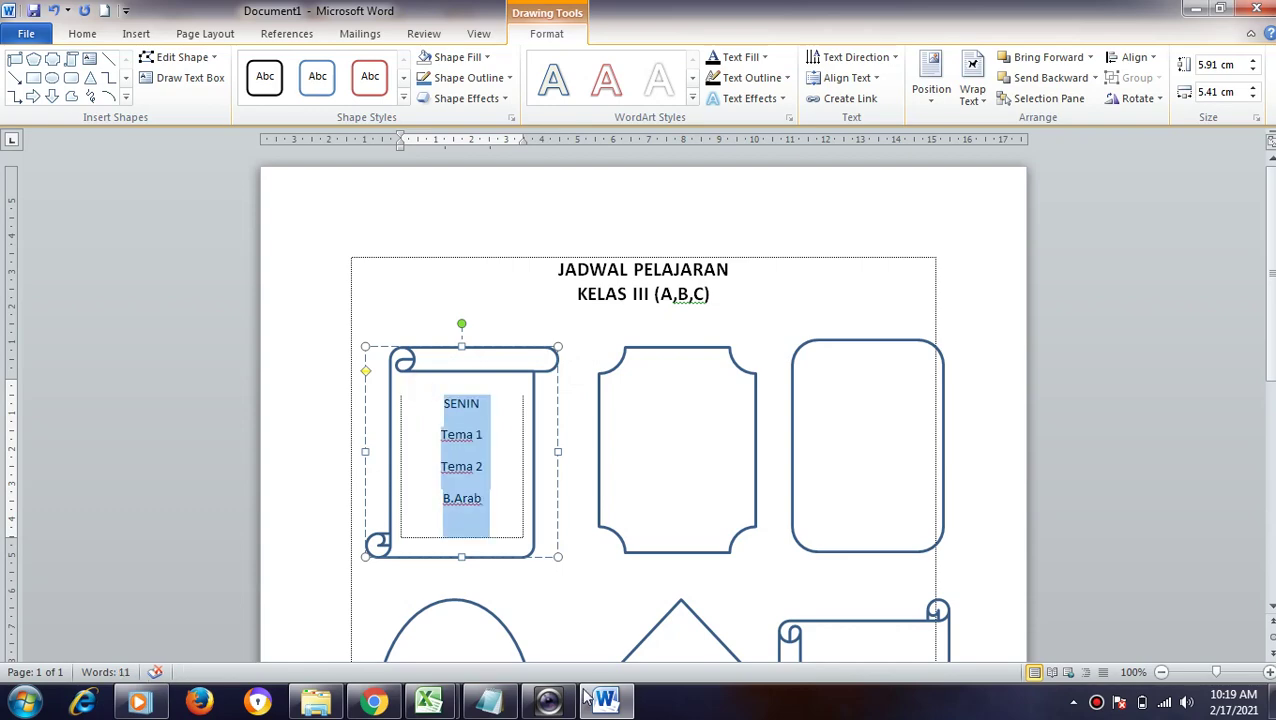
In Notepad, type 'jika jarak huruf perbaris agak jauh , bisa di atur pengaturan paragraph nya ya...'.
click(510, 697)
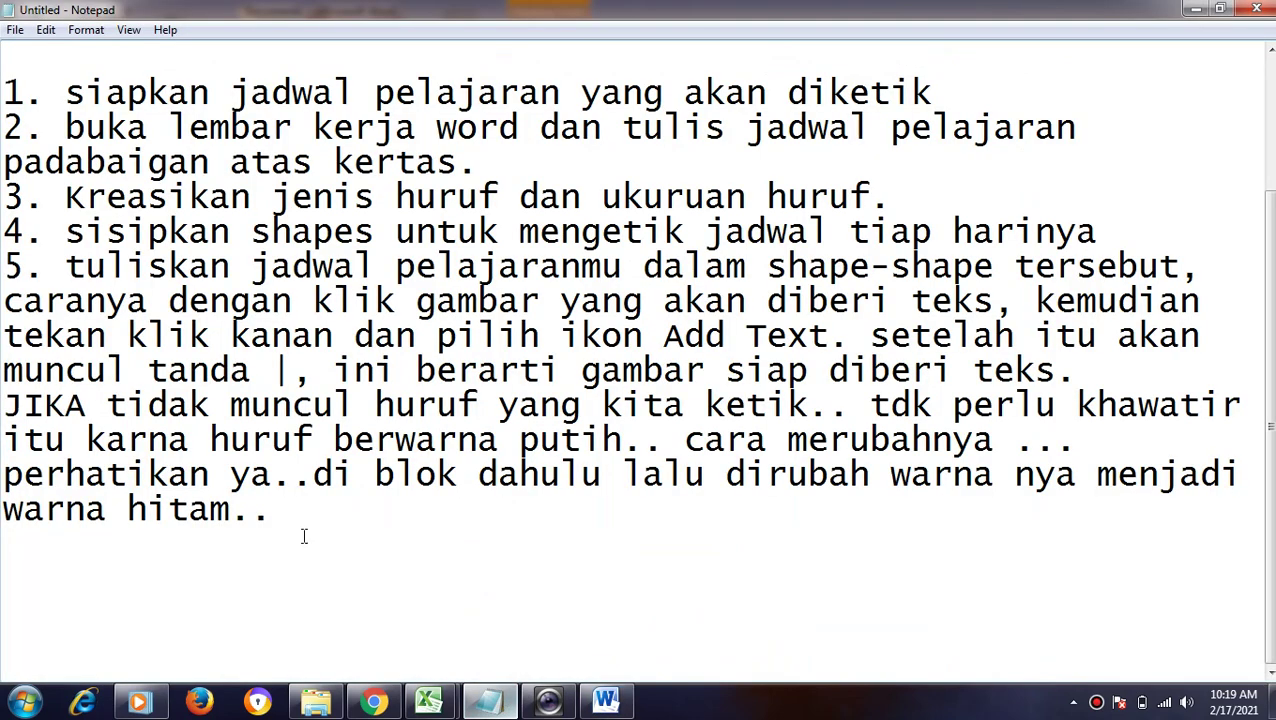
text(jik)
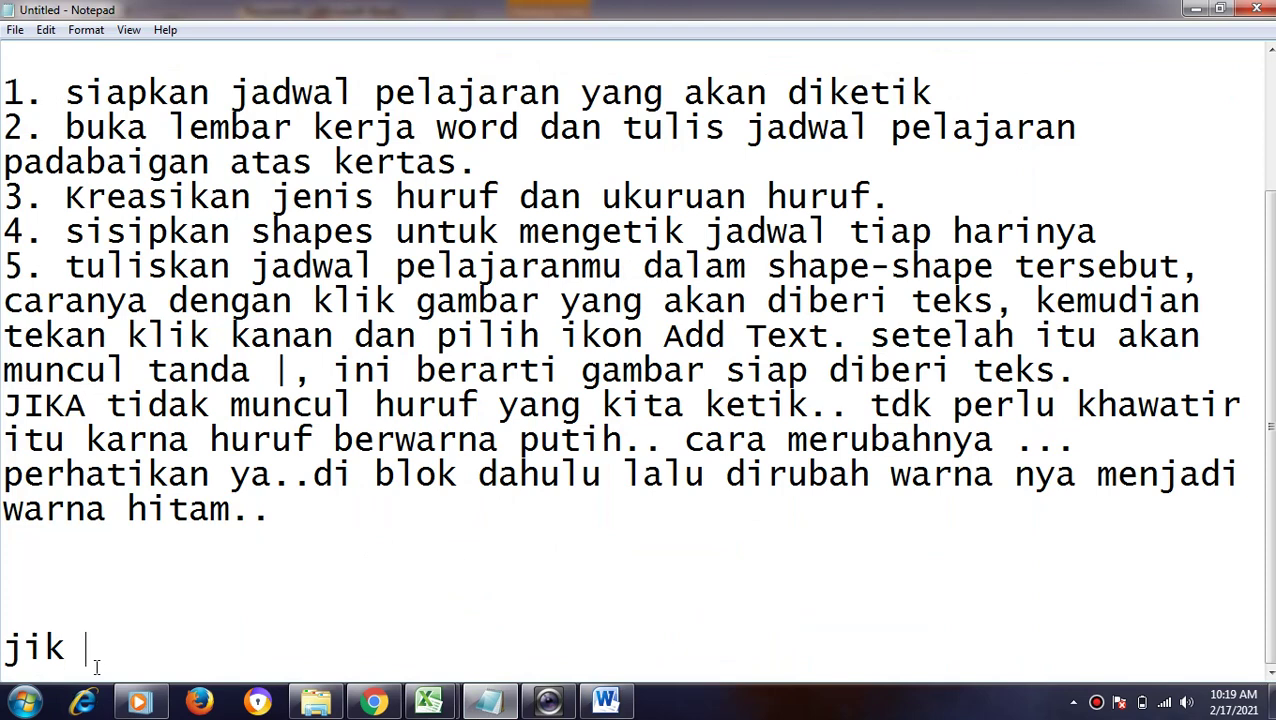
key(BackSpace)
key(BackSpace)
text(a)
key(BackSpace)
key(BackSpace)
text(ika)
text( jarak h)
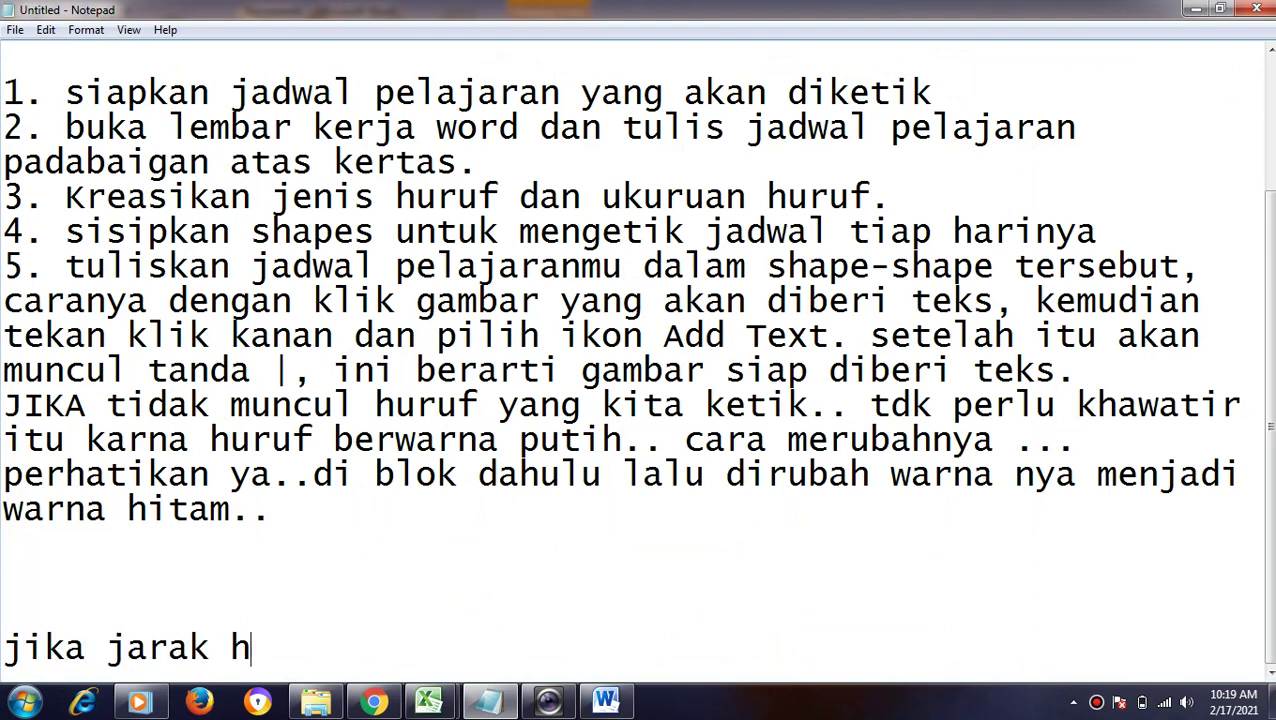
text(uruf )
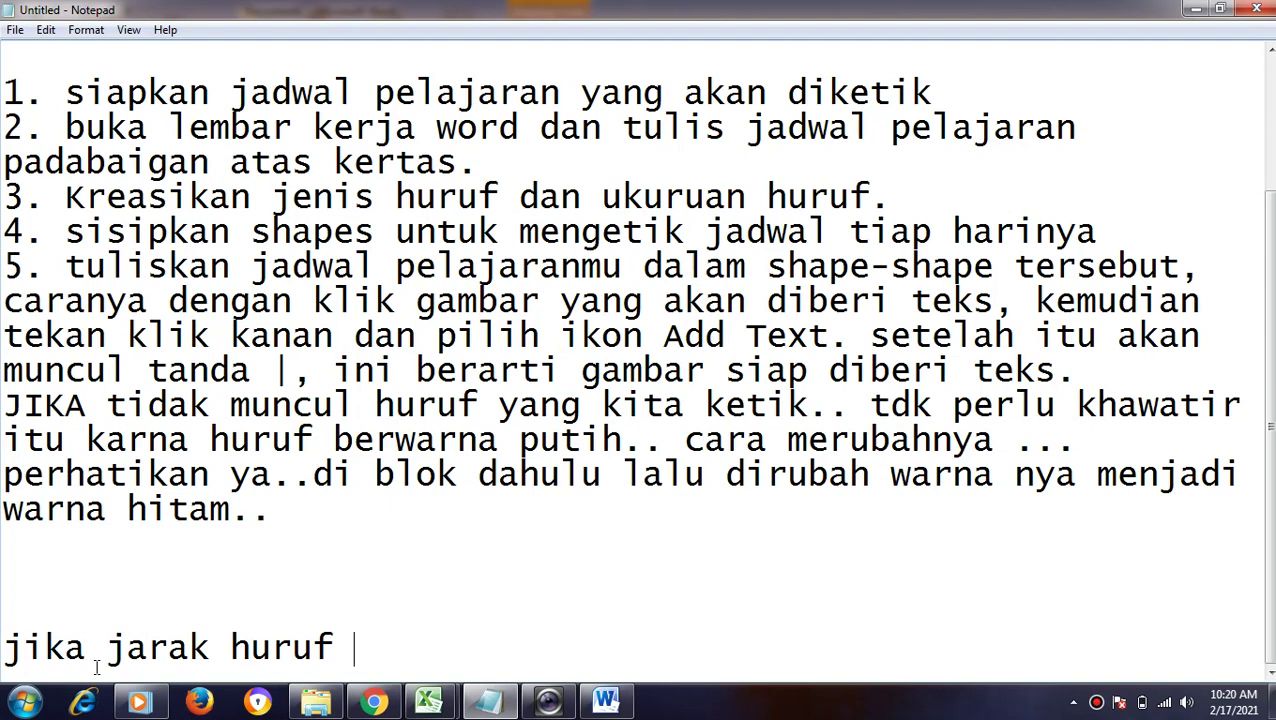
text(terla)
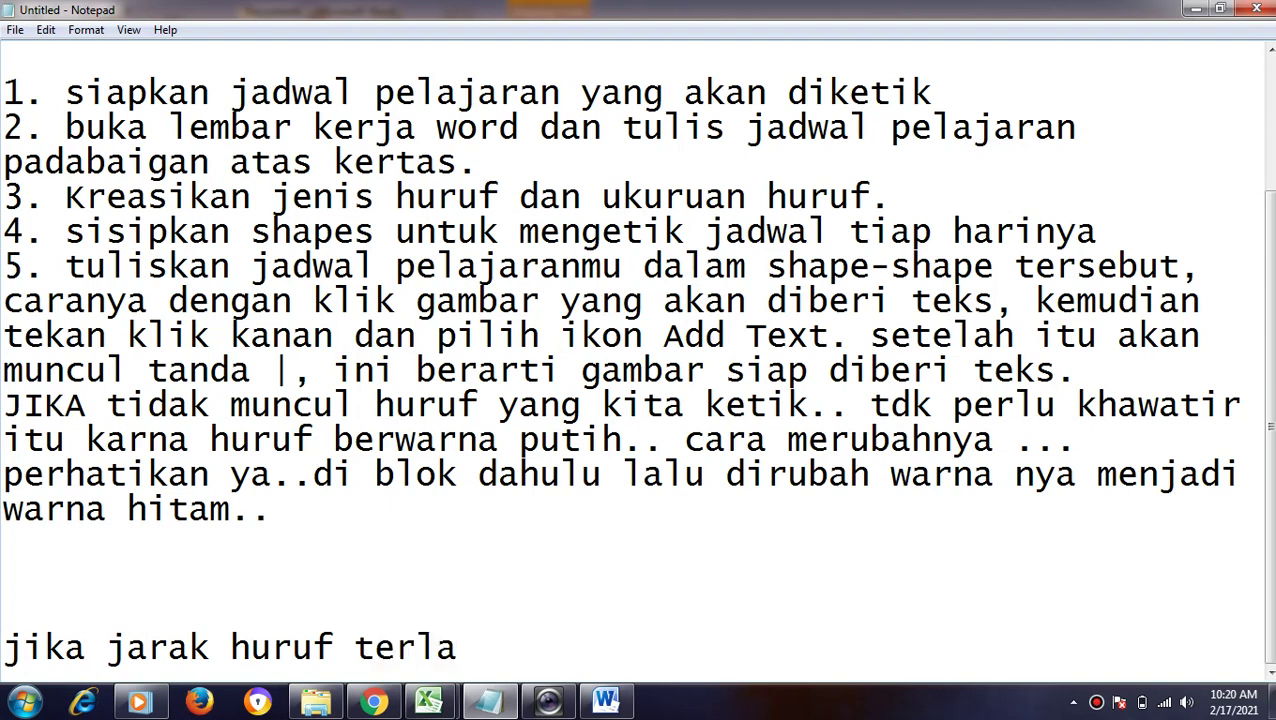
key(BackSpace)
key(BackSpace)
key(BackSpace)
key(BackSpace)
key(BackSpace)
text(perb)
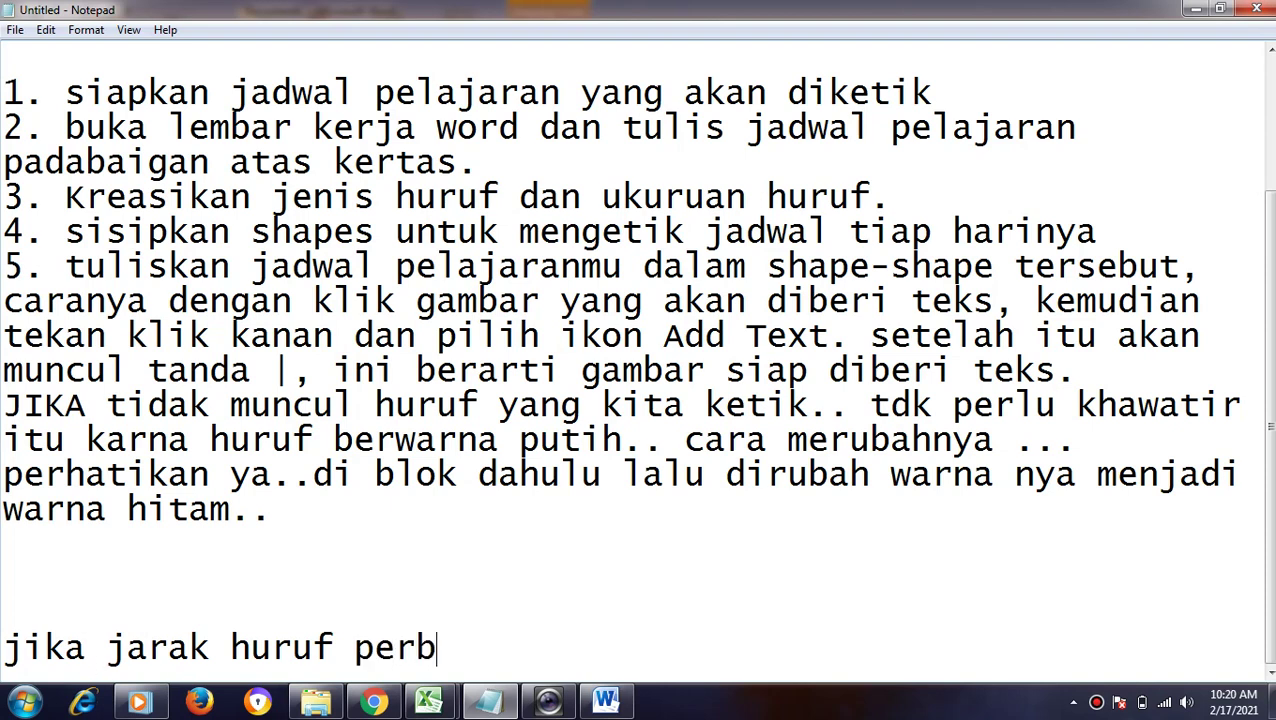
text(aris )
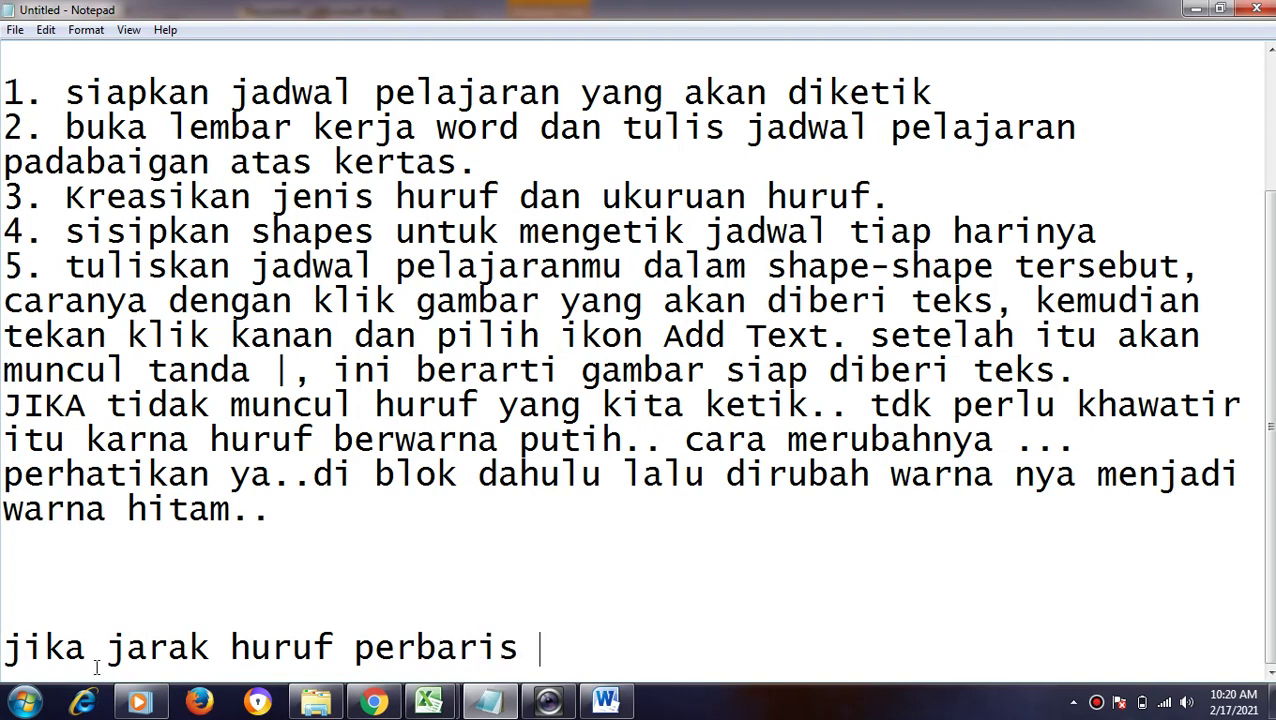
text(agak)
key(BackSpace)
text(agak jauh )
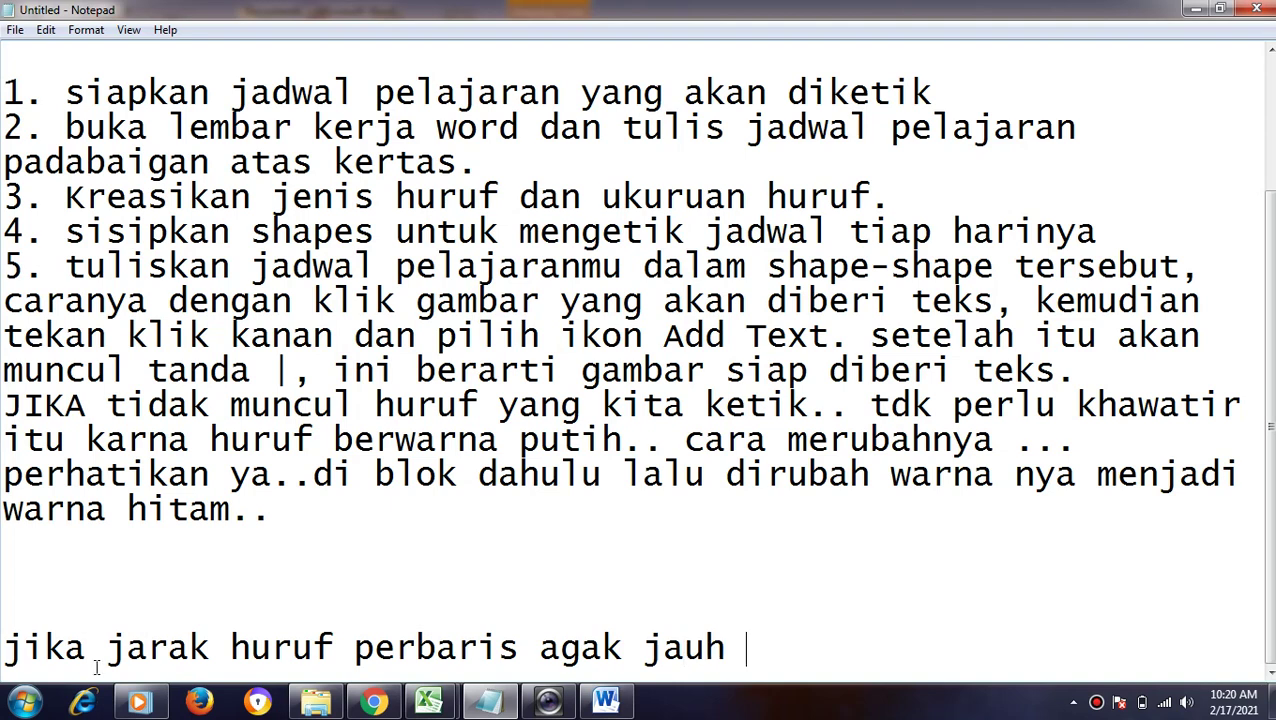
text(, bisa )
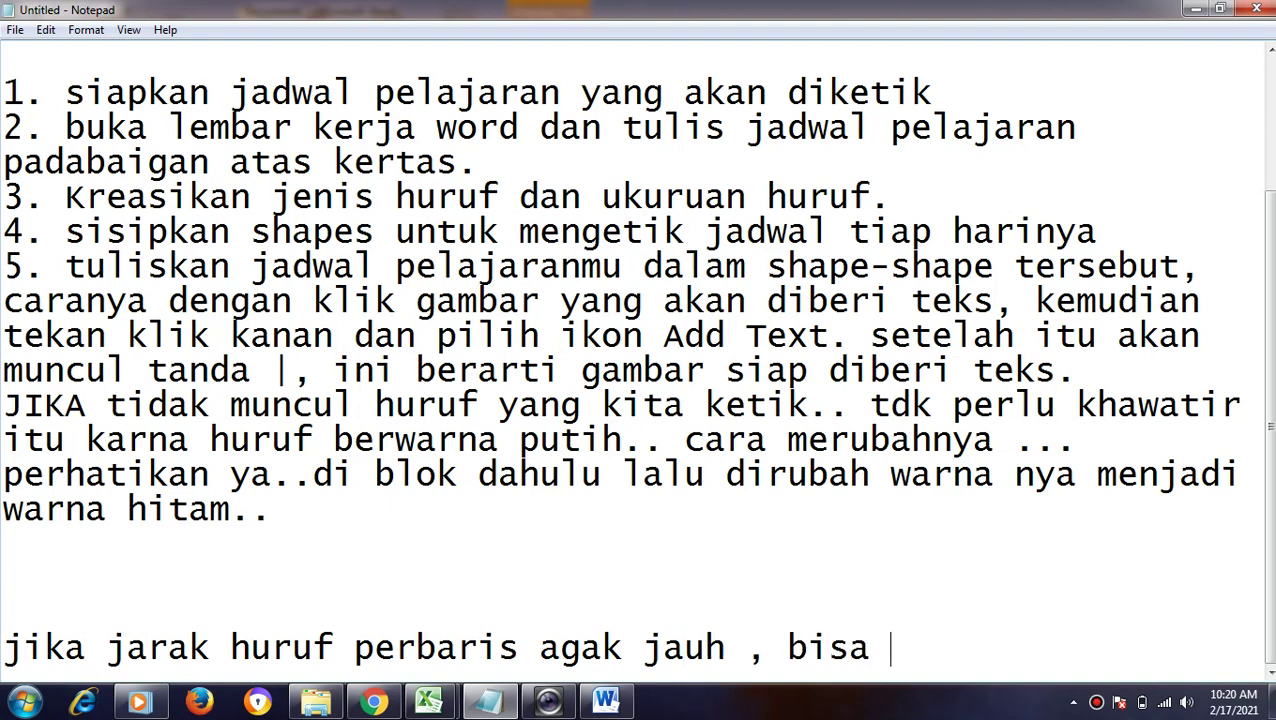
text(didek)
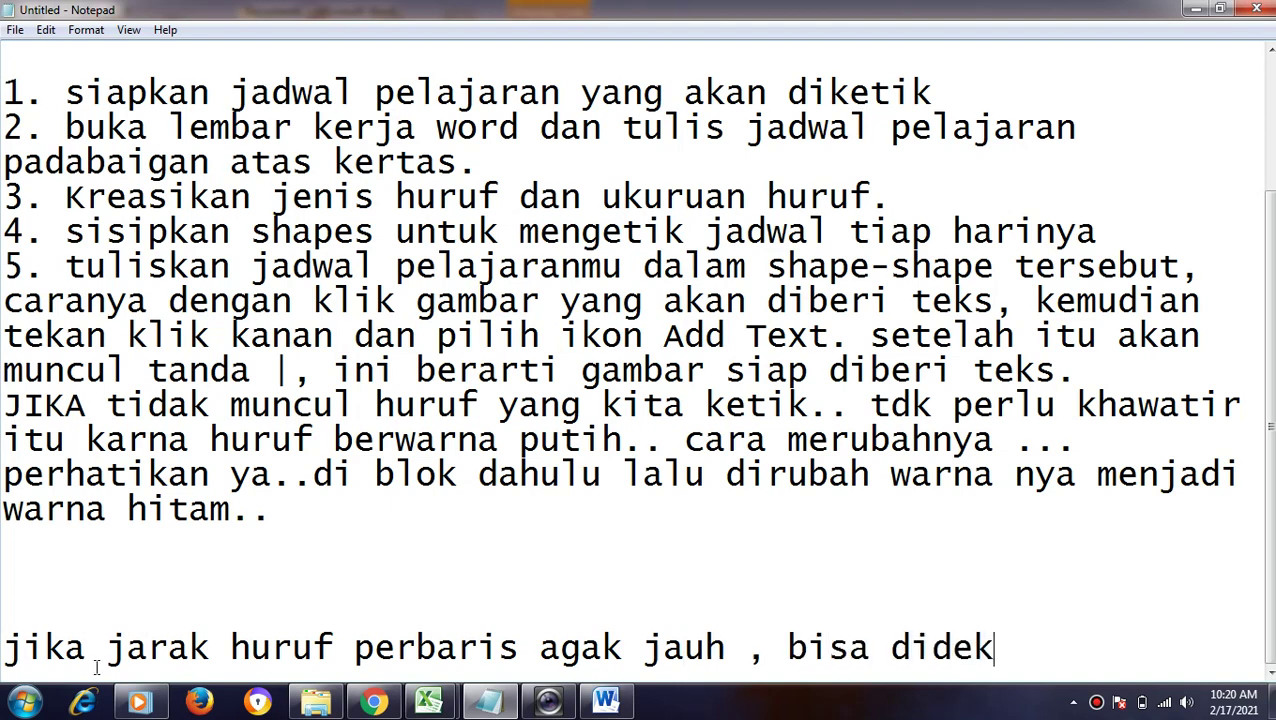
key(BackSpace)
key(BackSpace)
key(BackSpace)
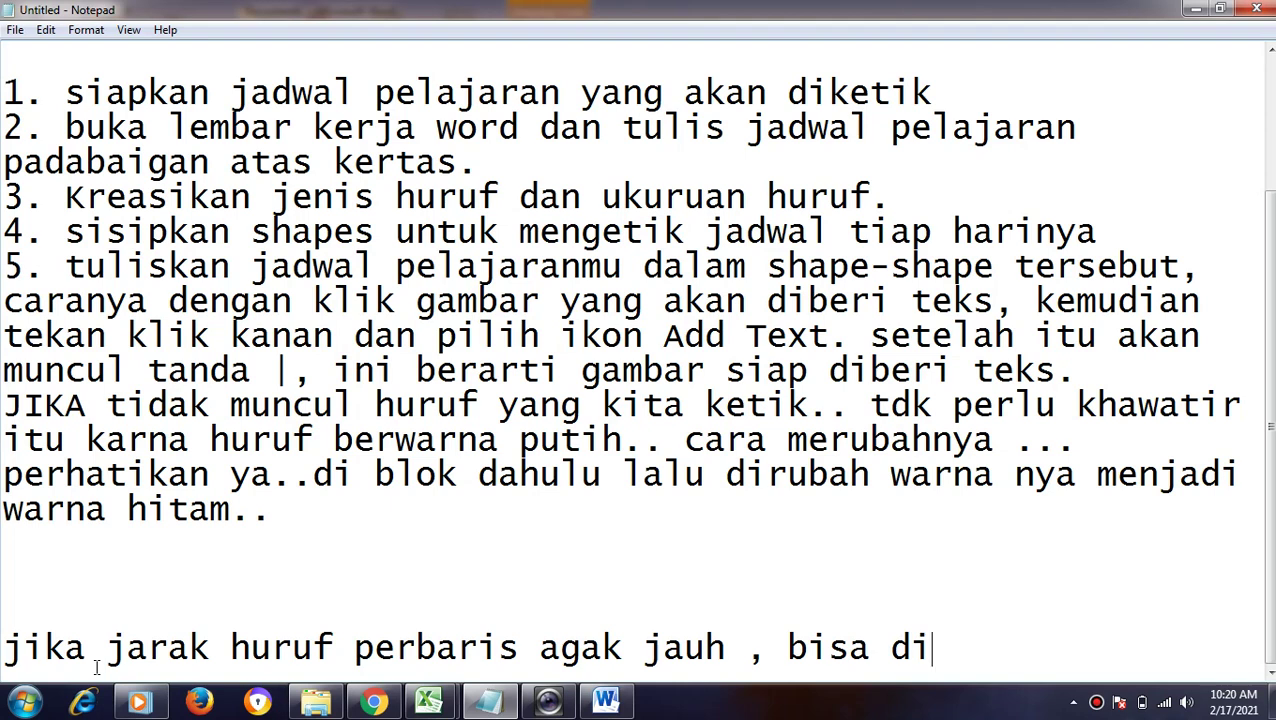
text(atur p)
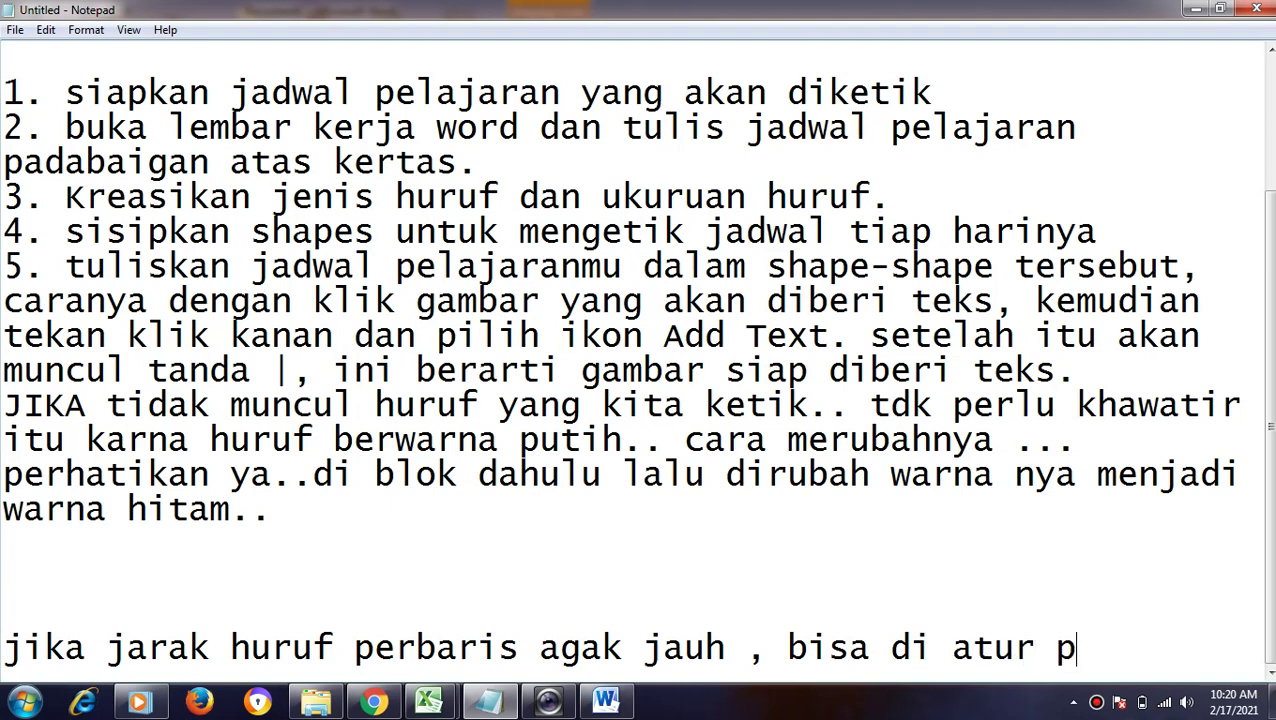
text(engaturan pa)
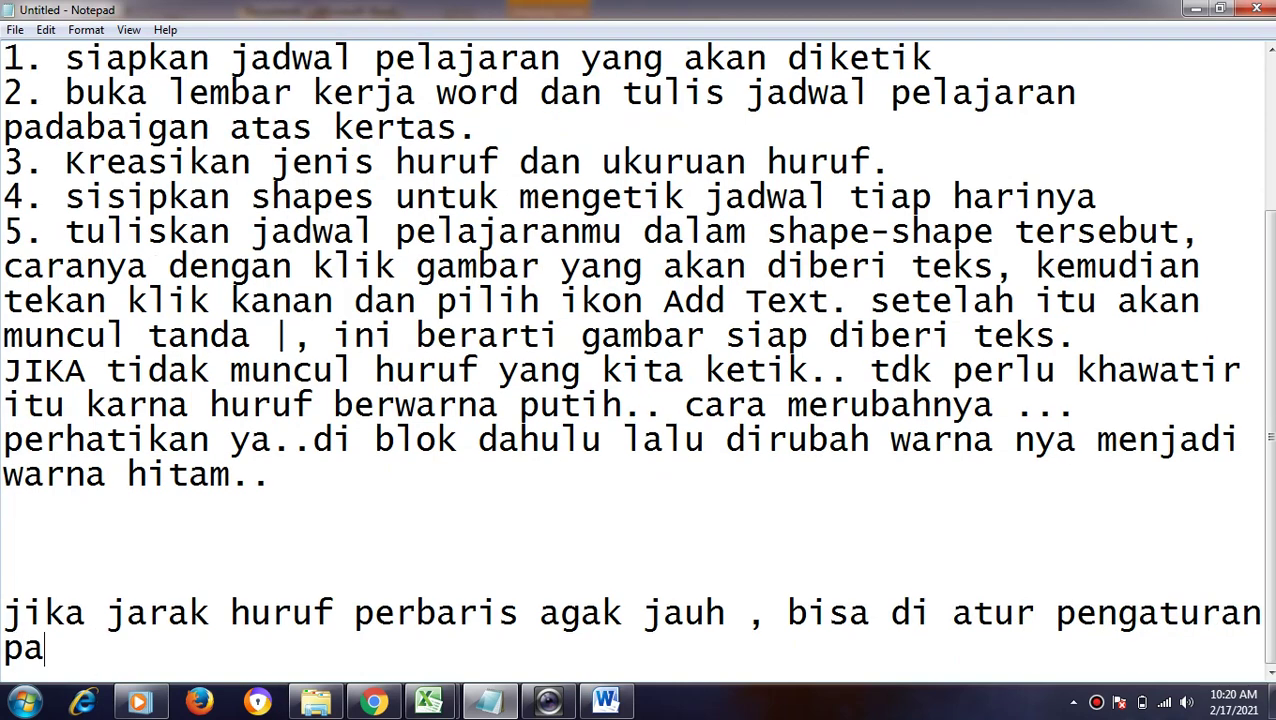
text(ragra)
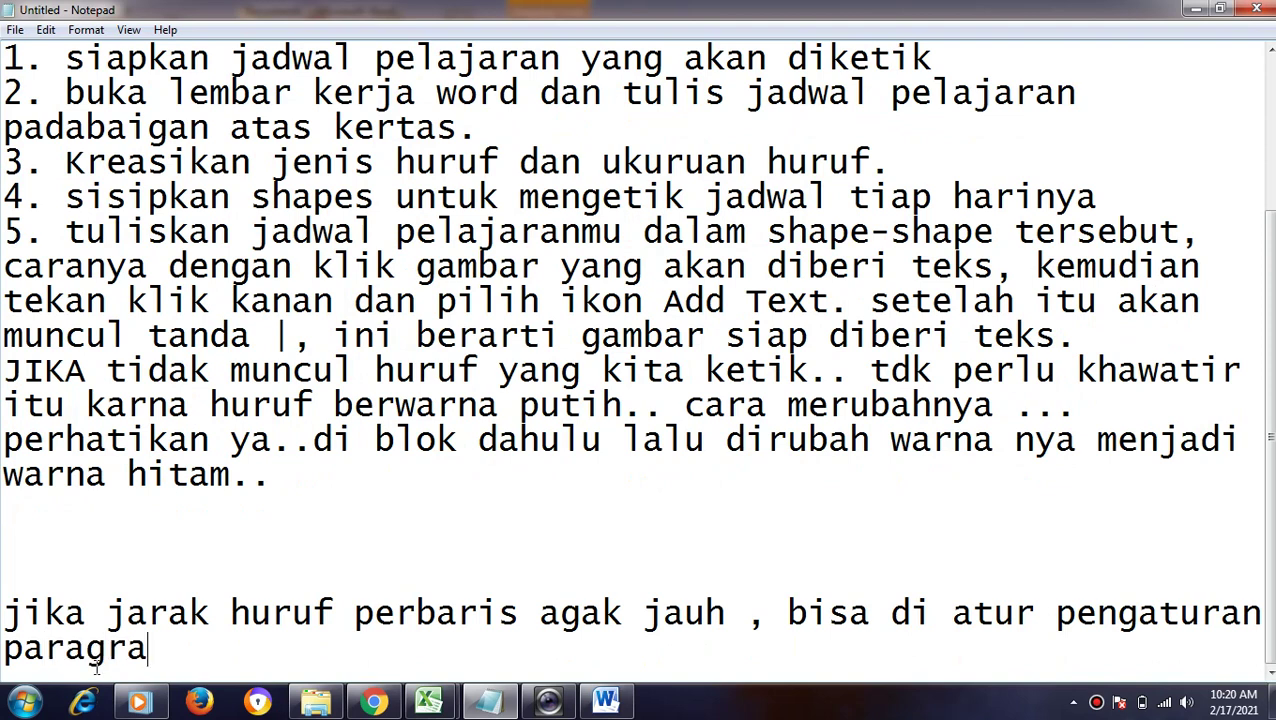
text(ph nya )
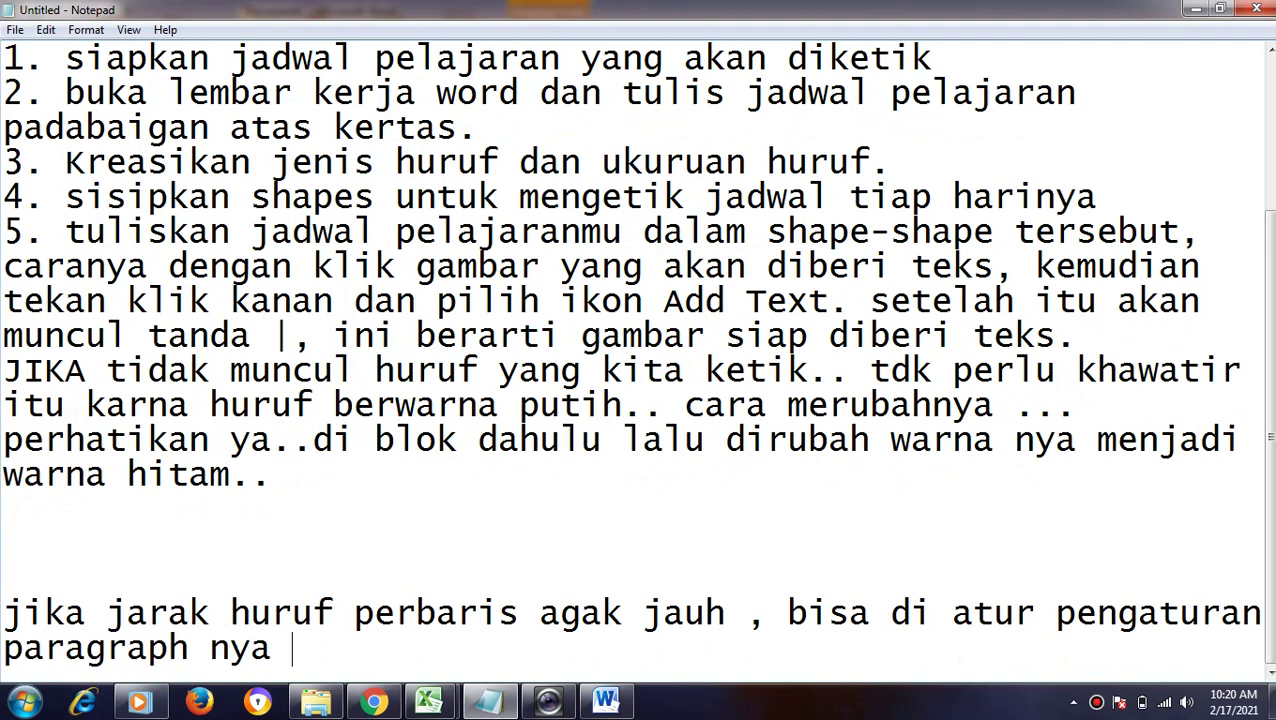
text(ya...)
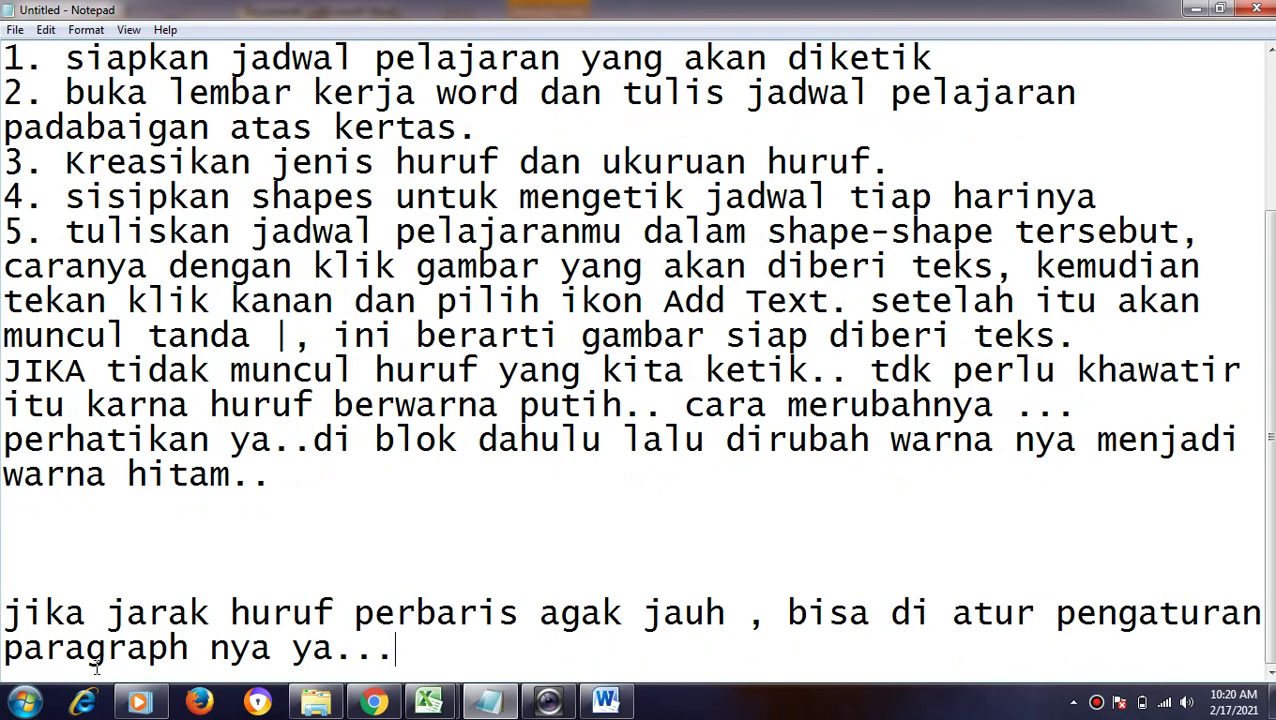
key(Return)
key(Return)
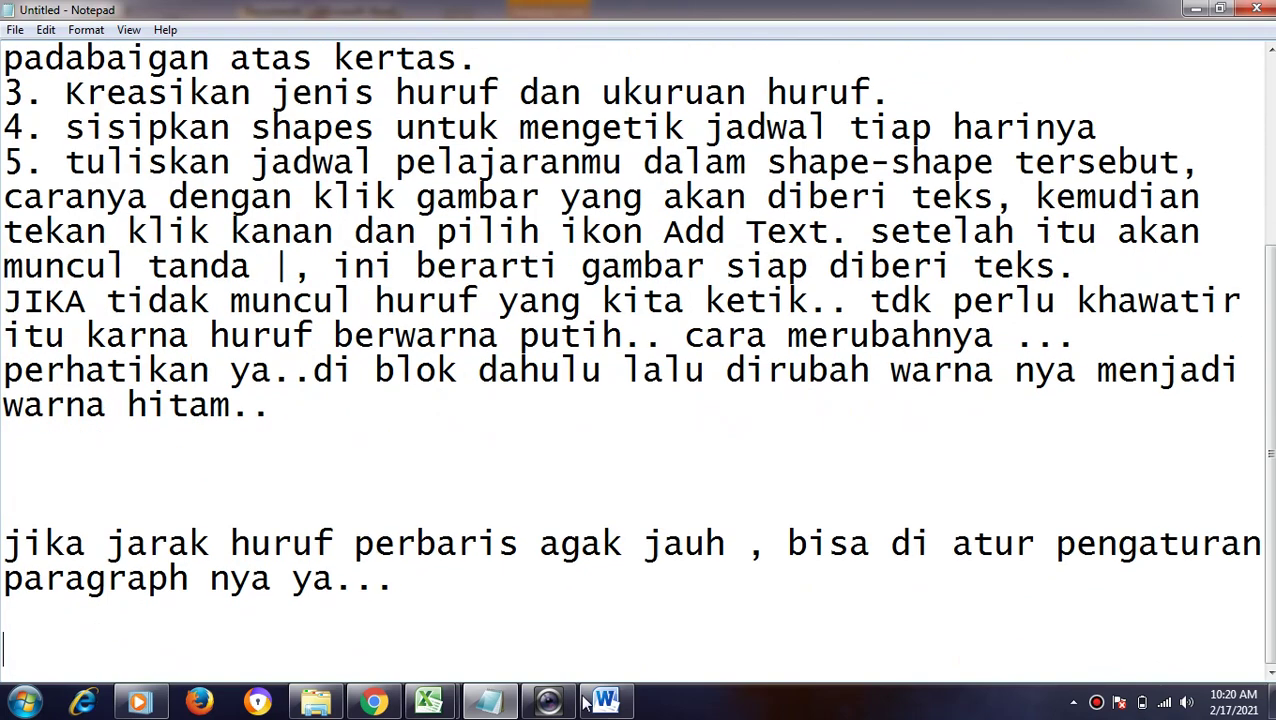
Select the Tema 1, Tema 2 and B.Arab lines and look over the paragraph settings.
click(592, 705)
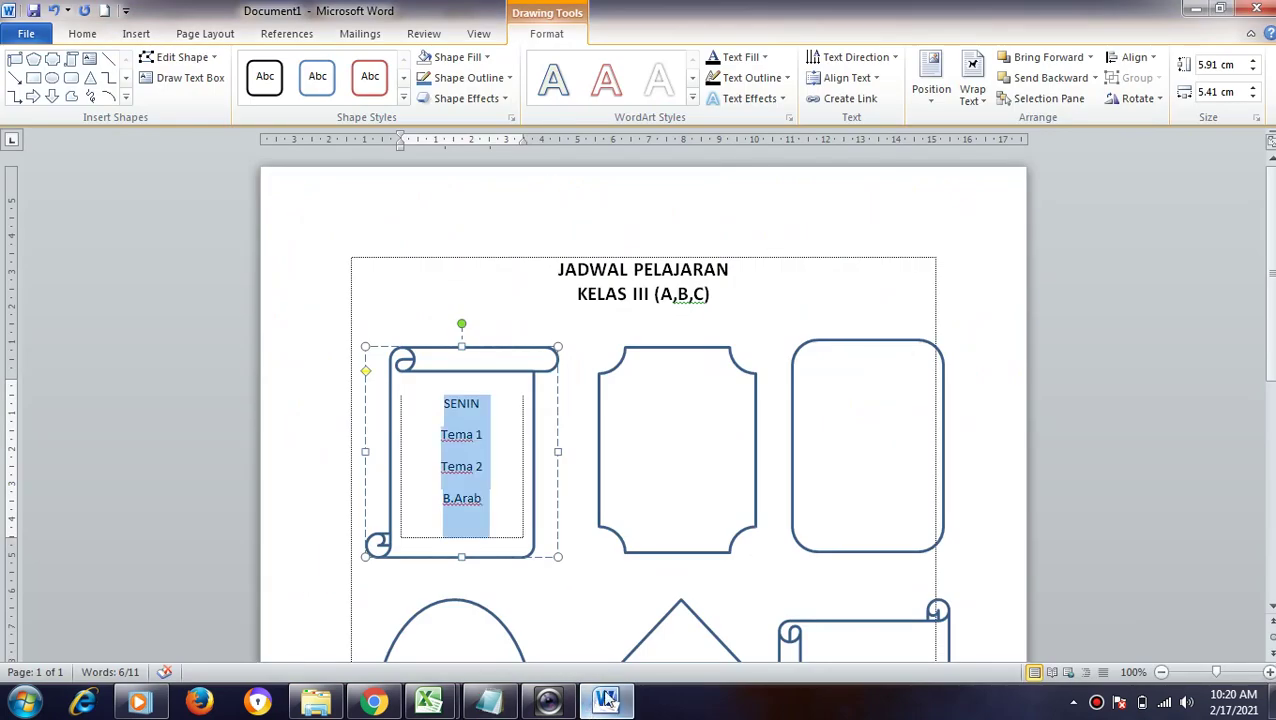
click(479, 406)
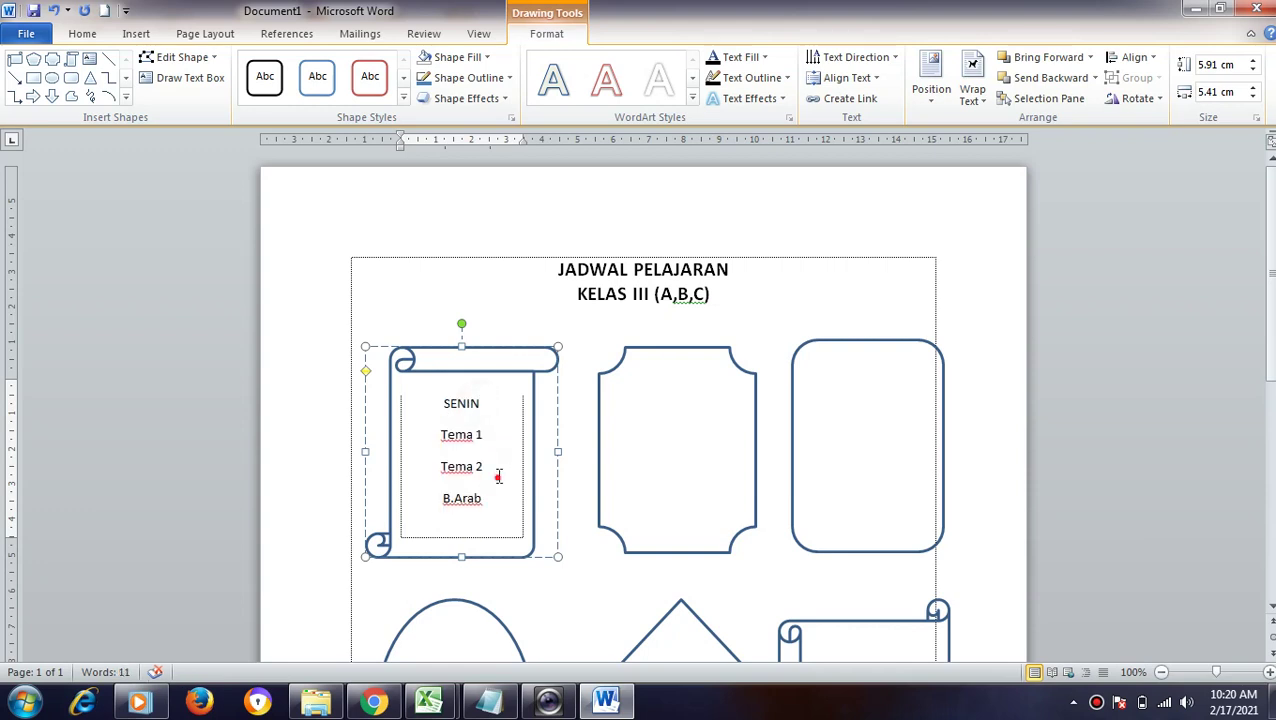
drag(441, 430, 507, 518)
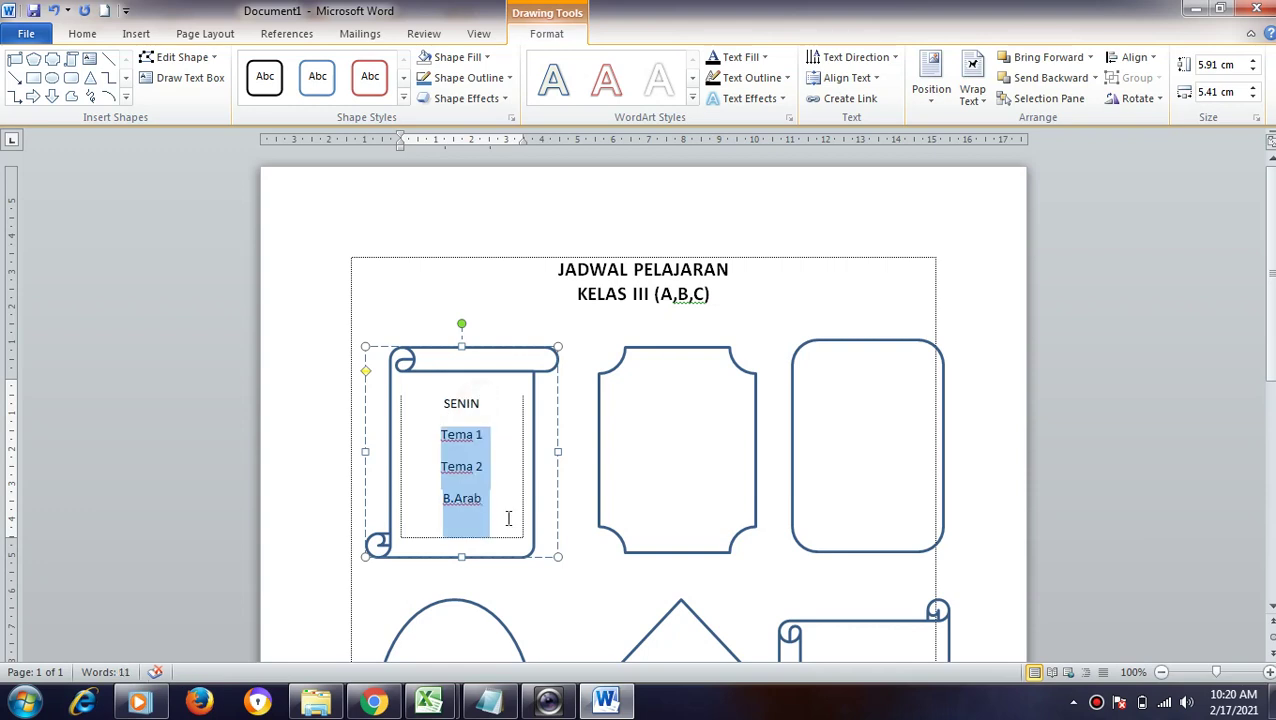
right_click(466, 460)
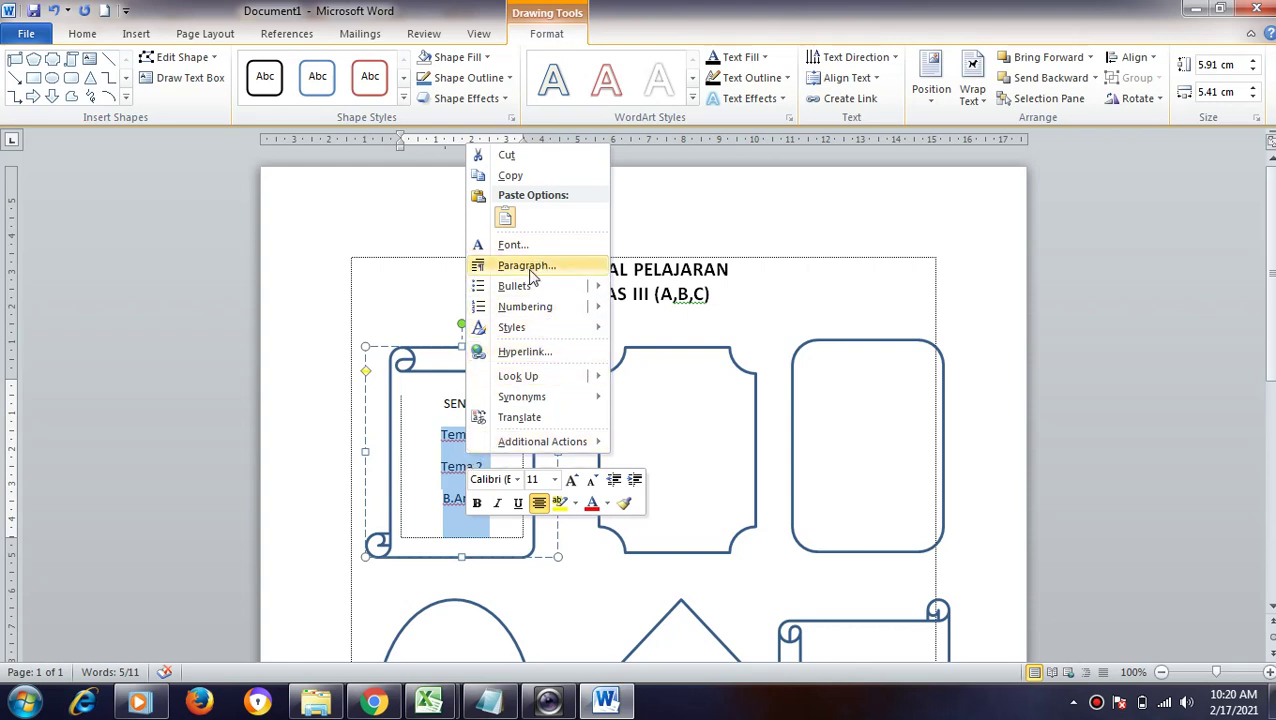
key(Escape)
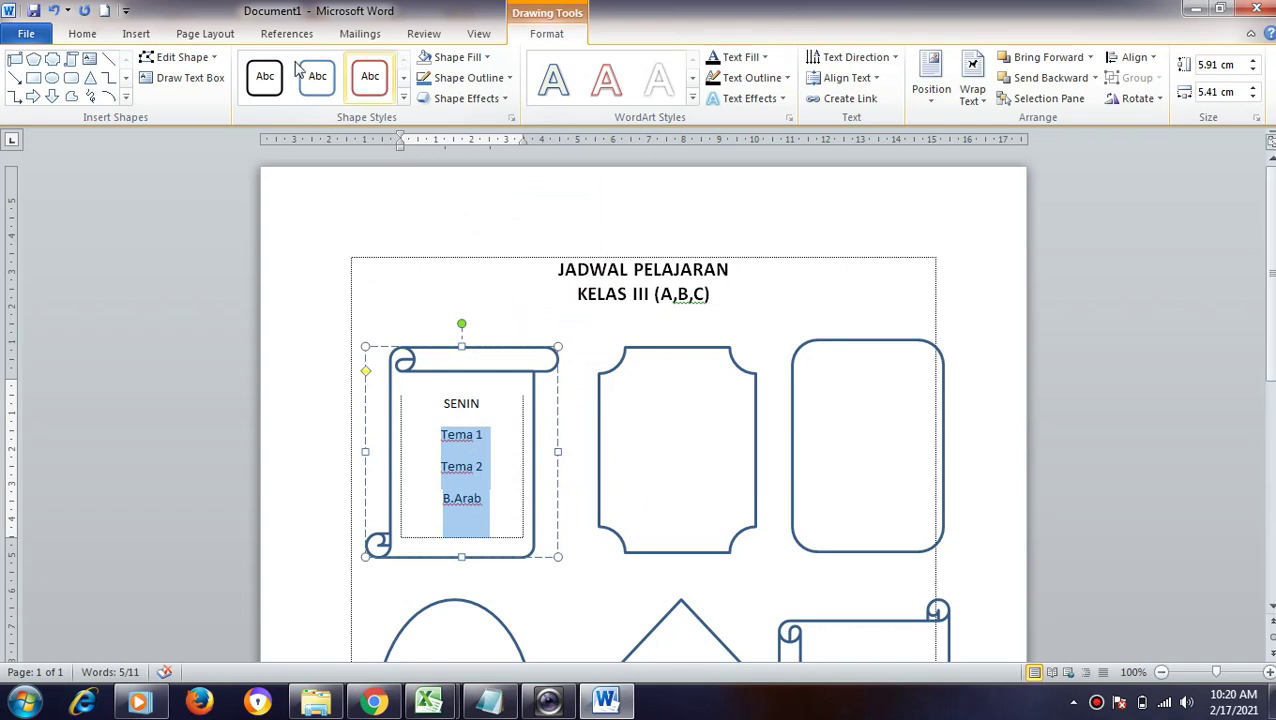
click(83, 34)
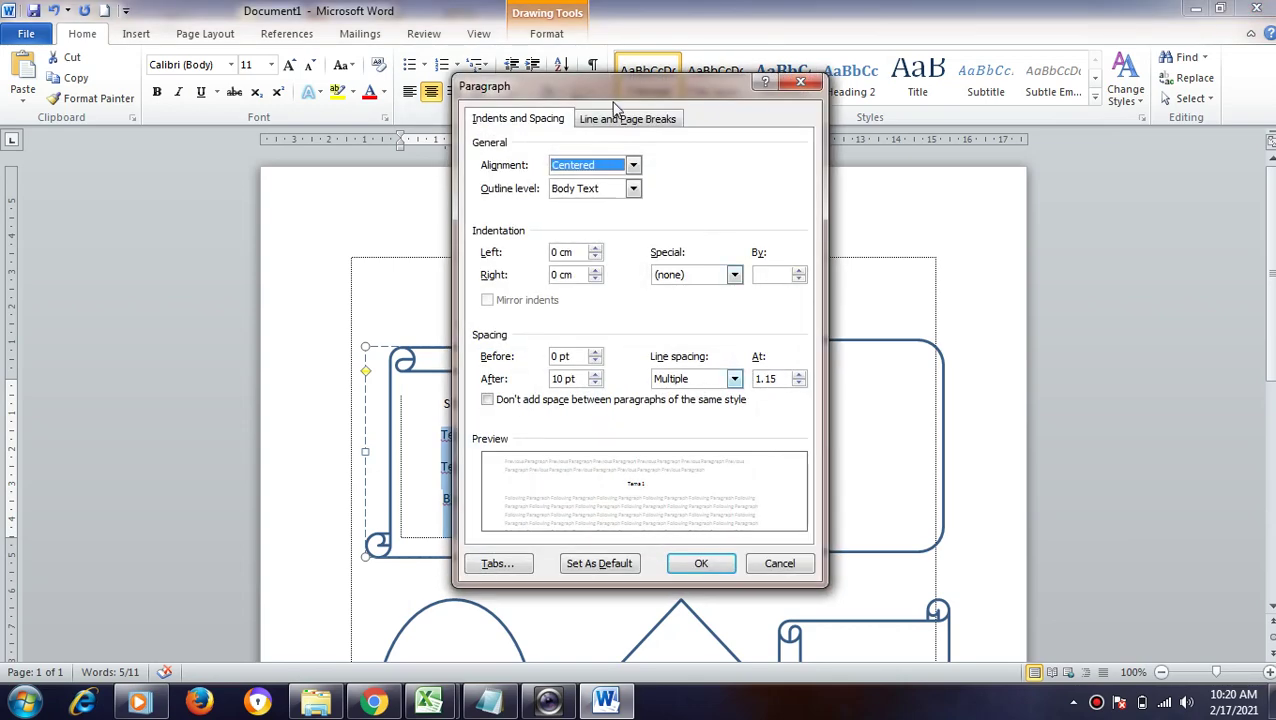
drag(620, 97, 972, 88)
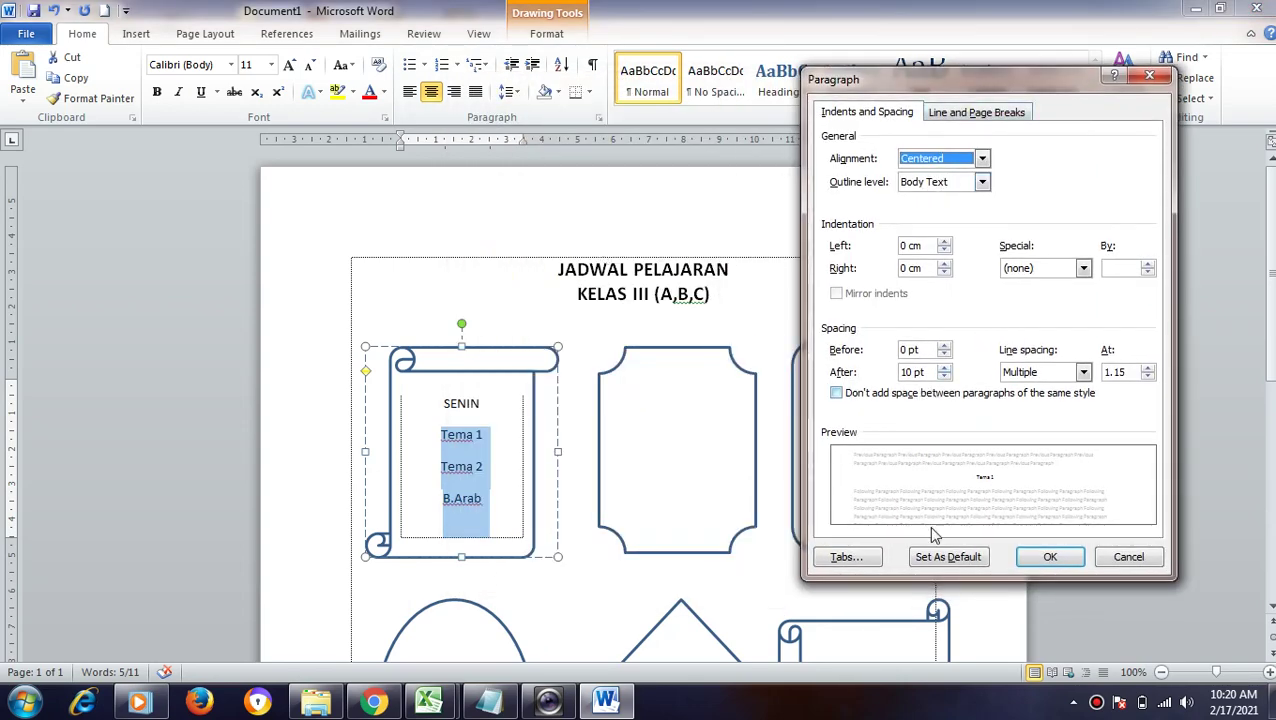
click(1047, 558)
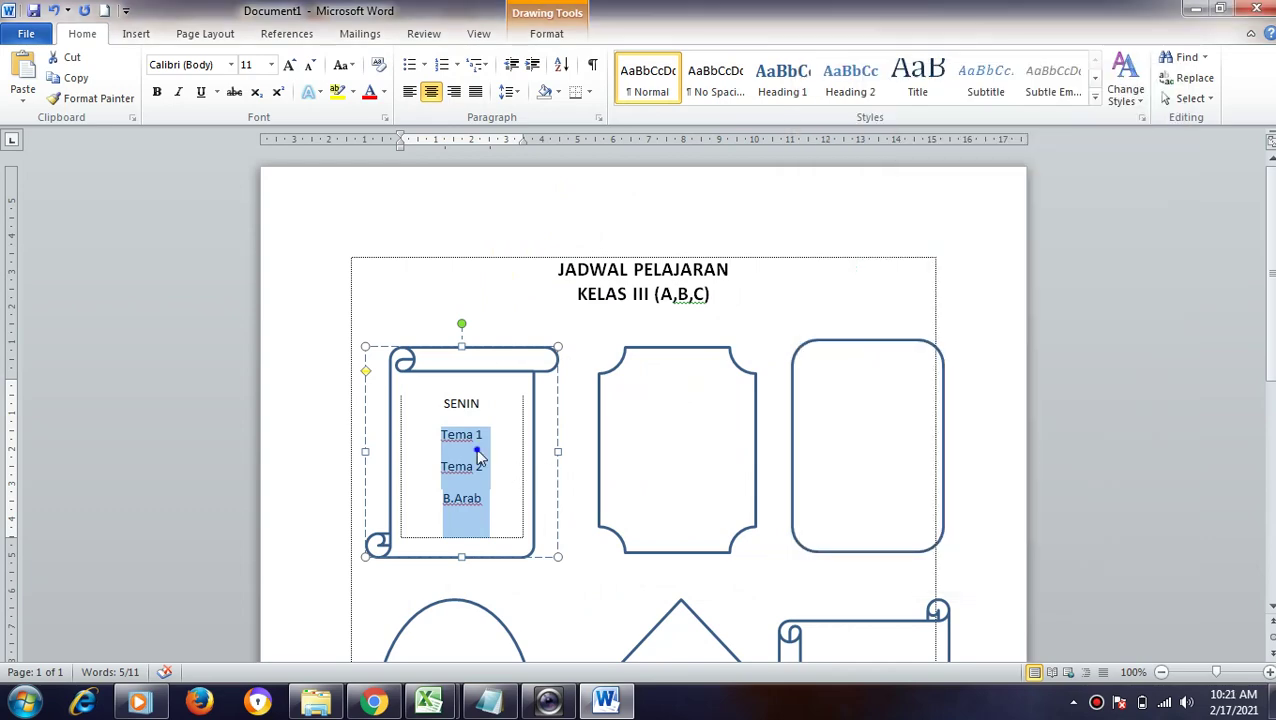
Give the Tema 1–B.Arab lines Single line spacing with 0 pt after.
right_click(479, 452)
click(540, 262)
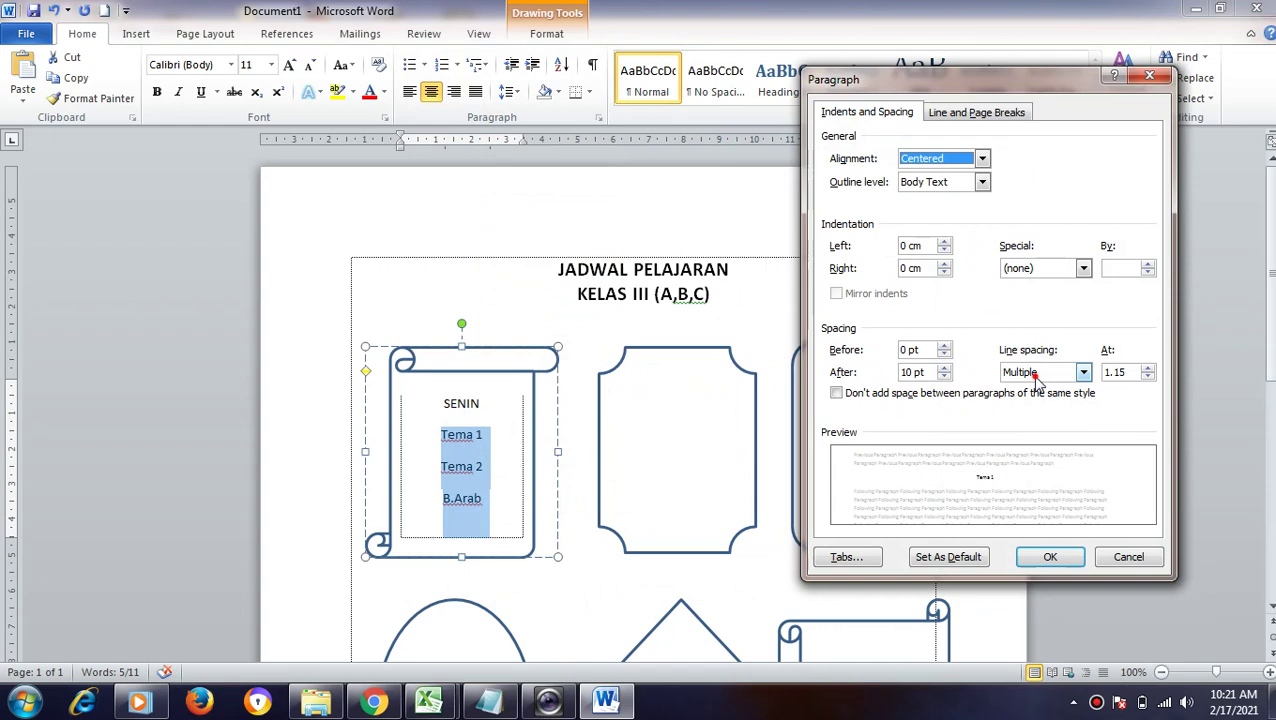
click(1036, 380)
click(1036, 380)
click(1037, 381)
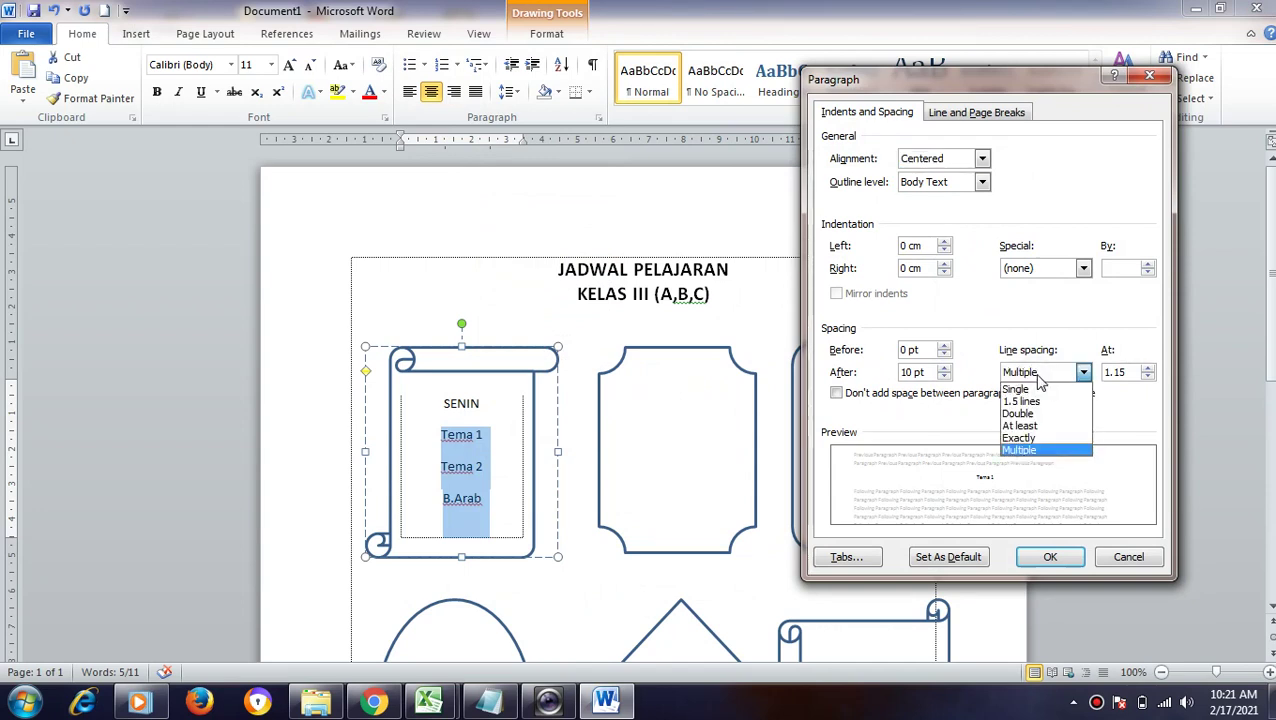
click(1040, 376)
click(1040, 374)
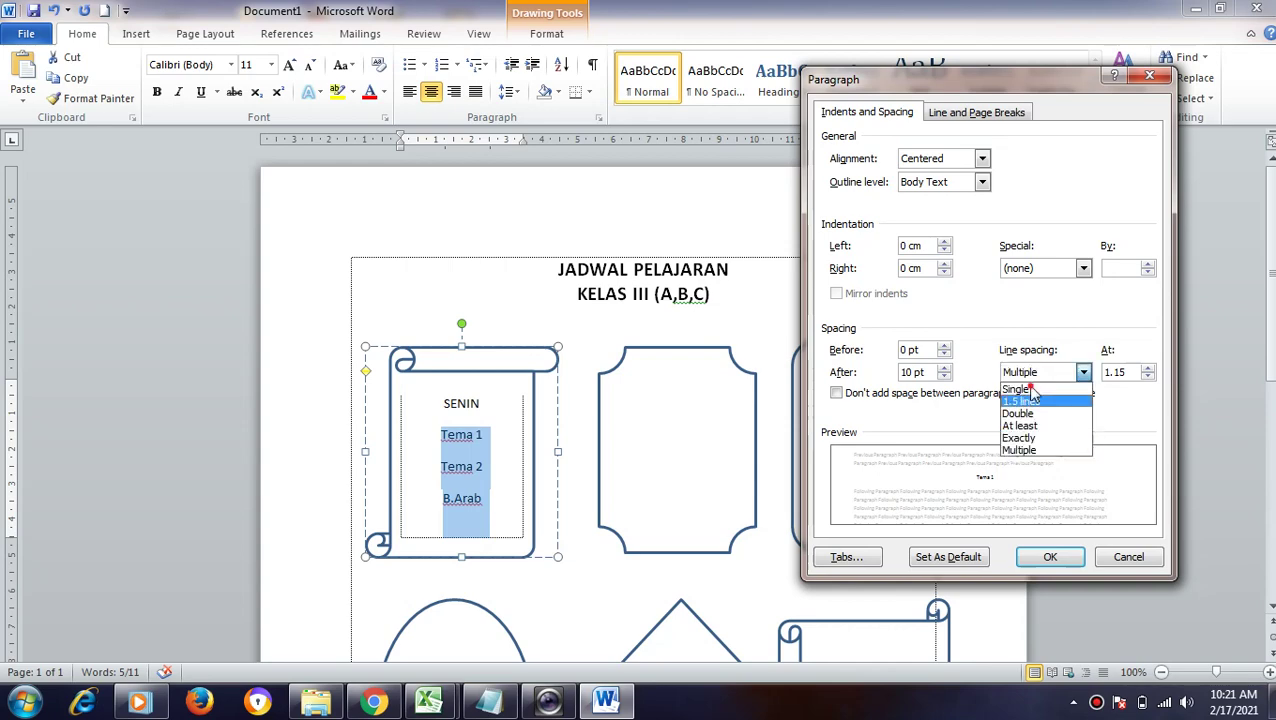
click(1033, 390)
click(944, 377)
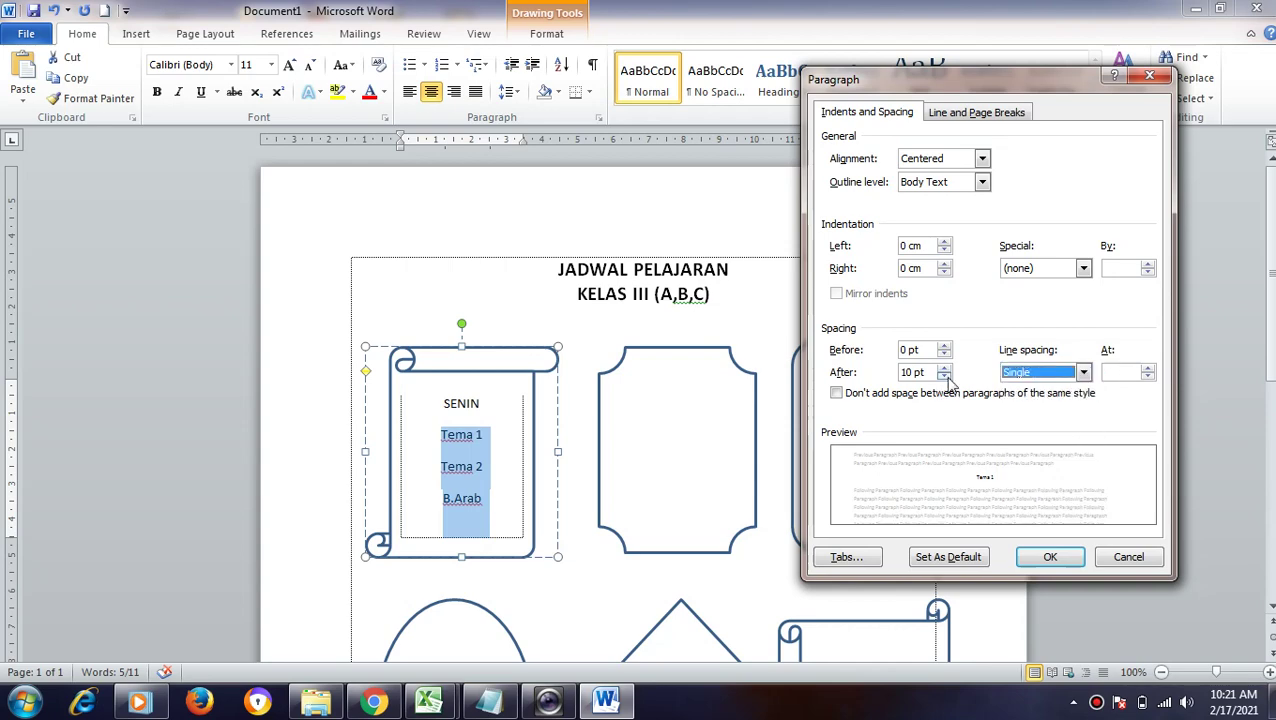
click(944, 377)
click(1032, 566)
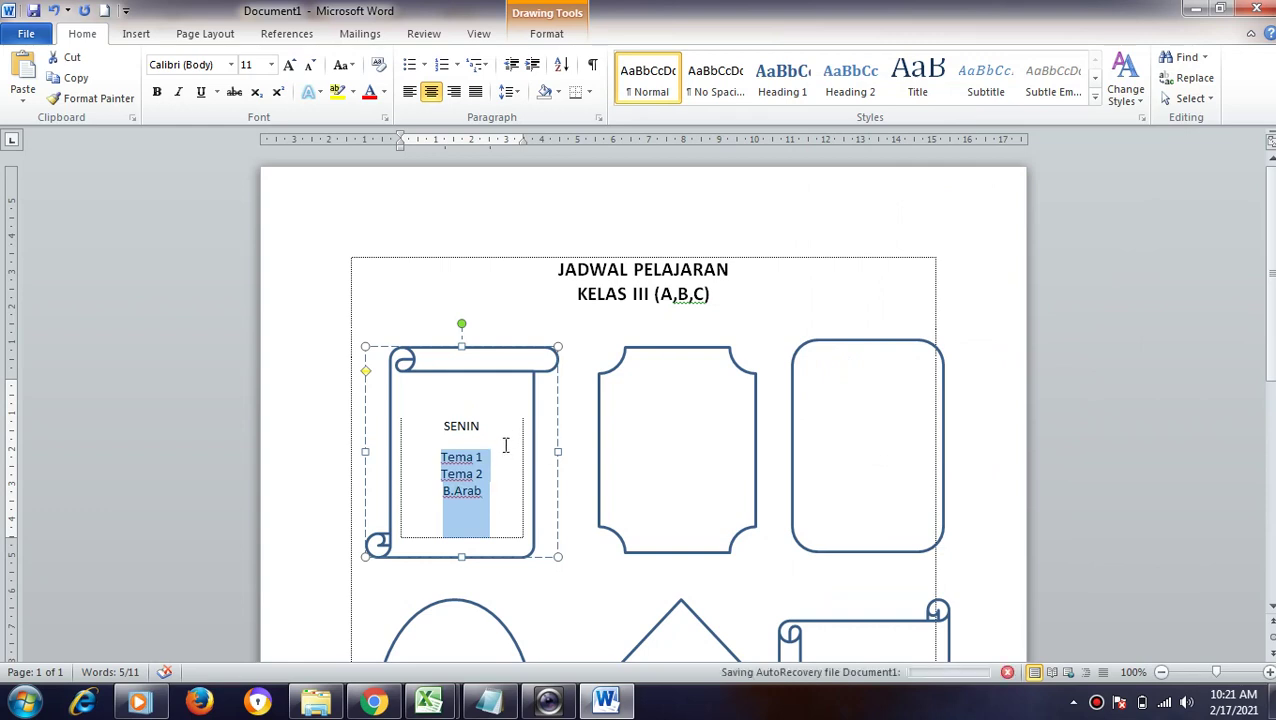
Set the SENIN heading to font size 16.
click(518, 475)
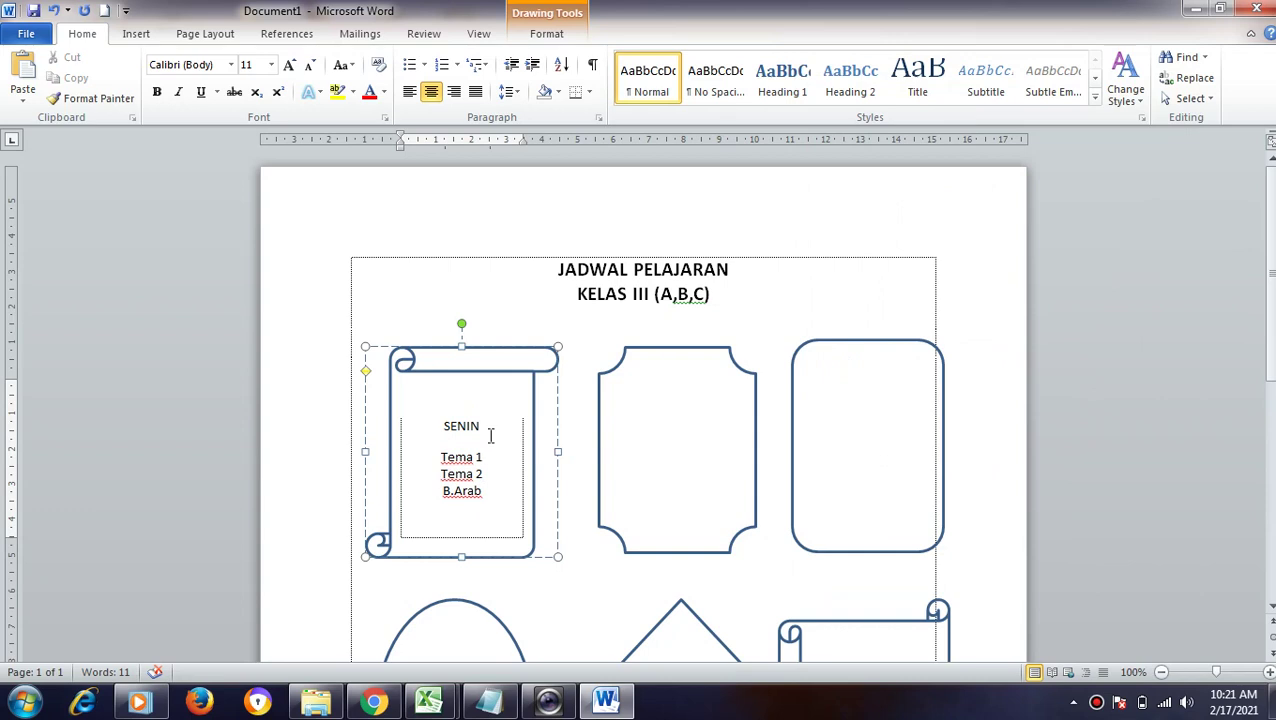
click(487, 492)
drag(450, 420, 416, 452)
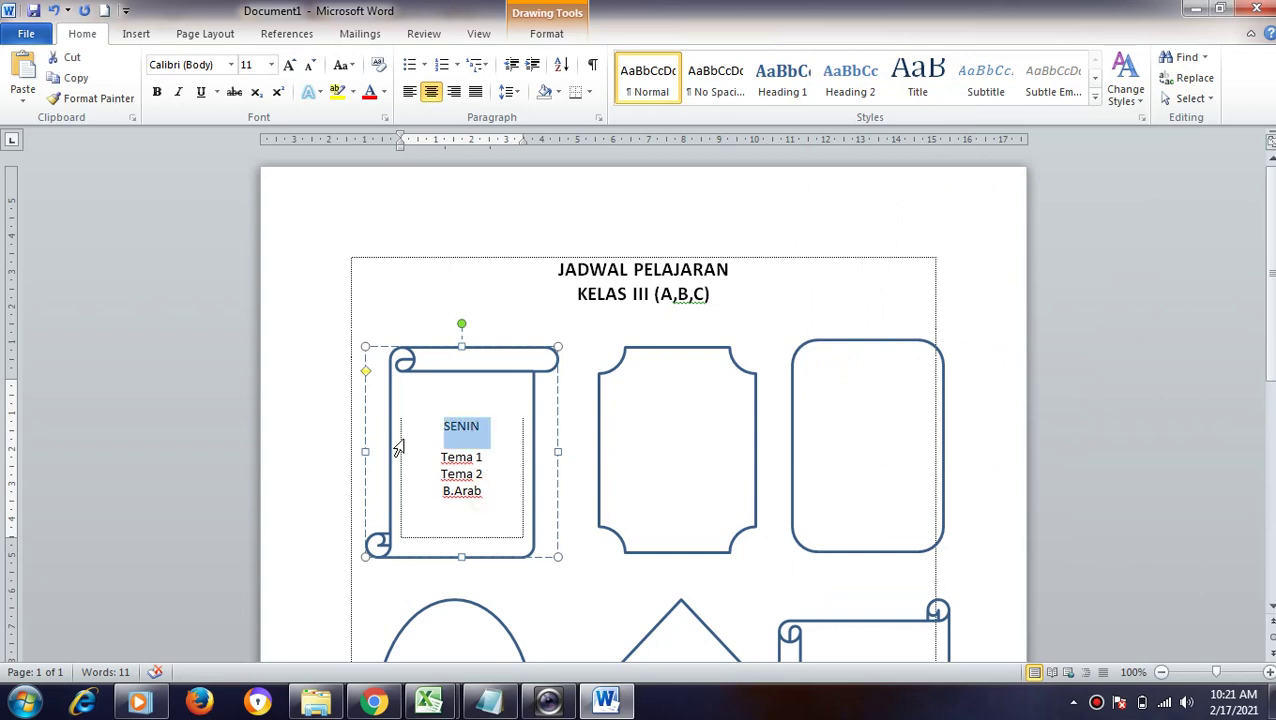
click(270, 64)
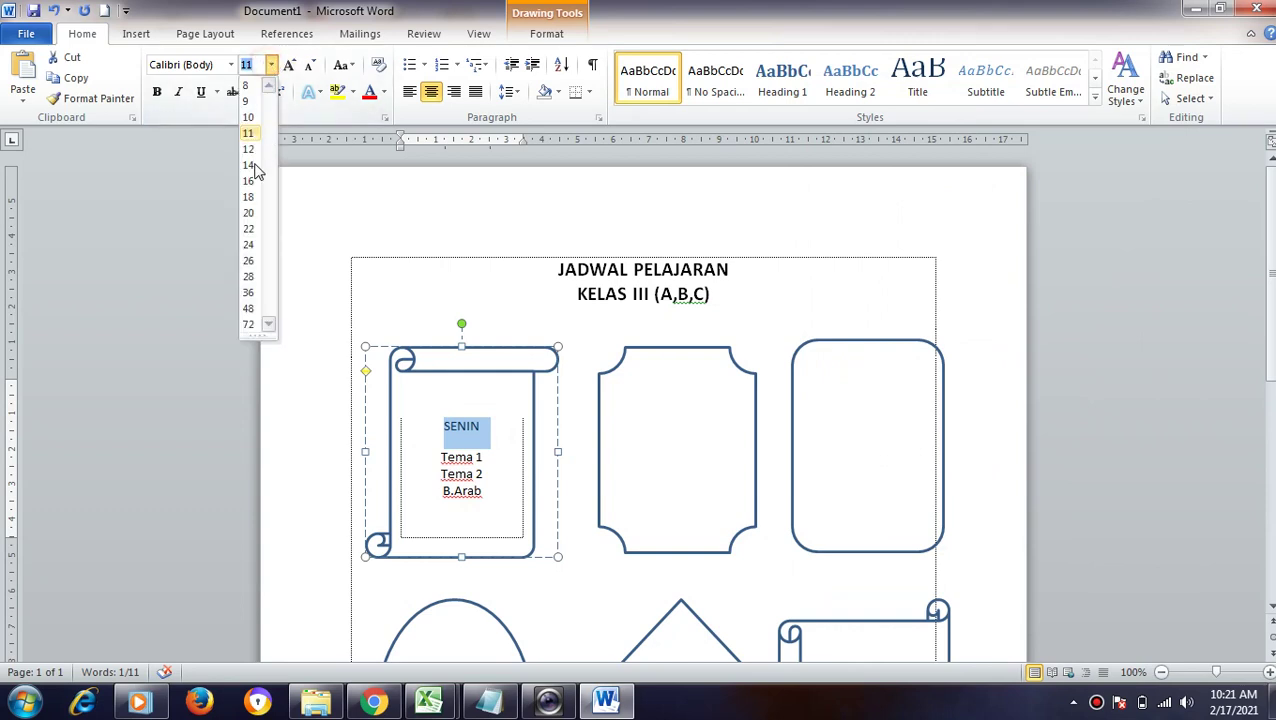
click(251, 198)
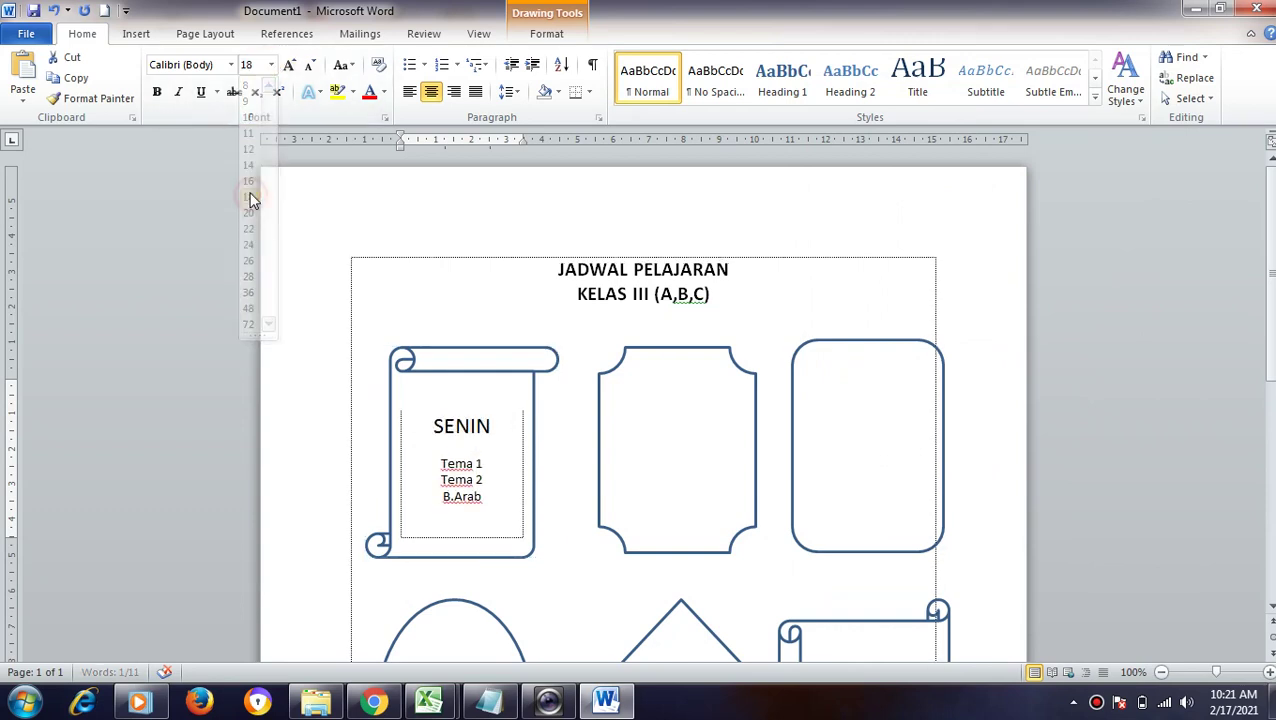
click(270, 64)
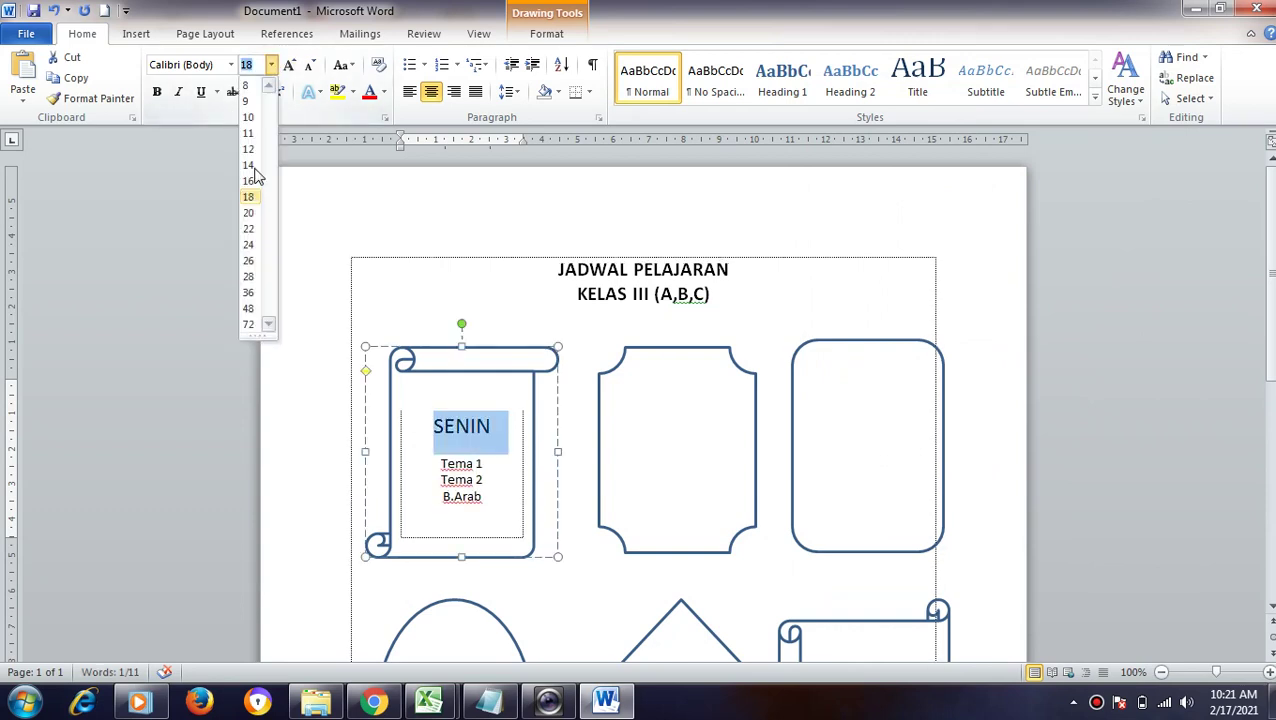
click(252, 179)
Leave the SENIN shape and select the empty middle shape.
click(634, 440)
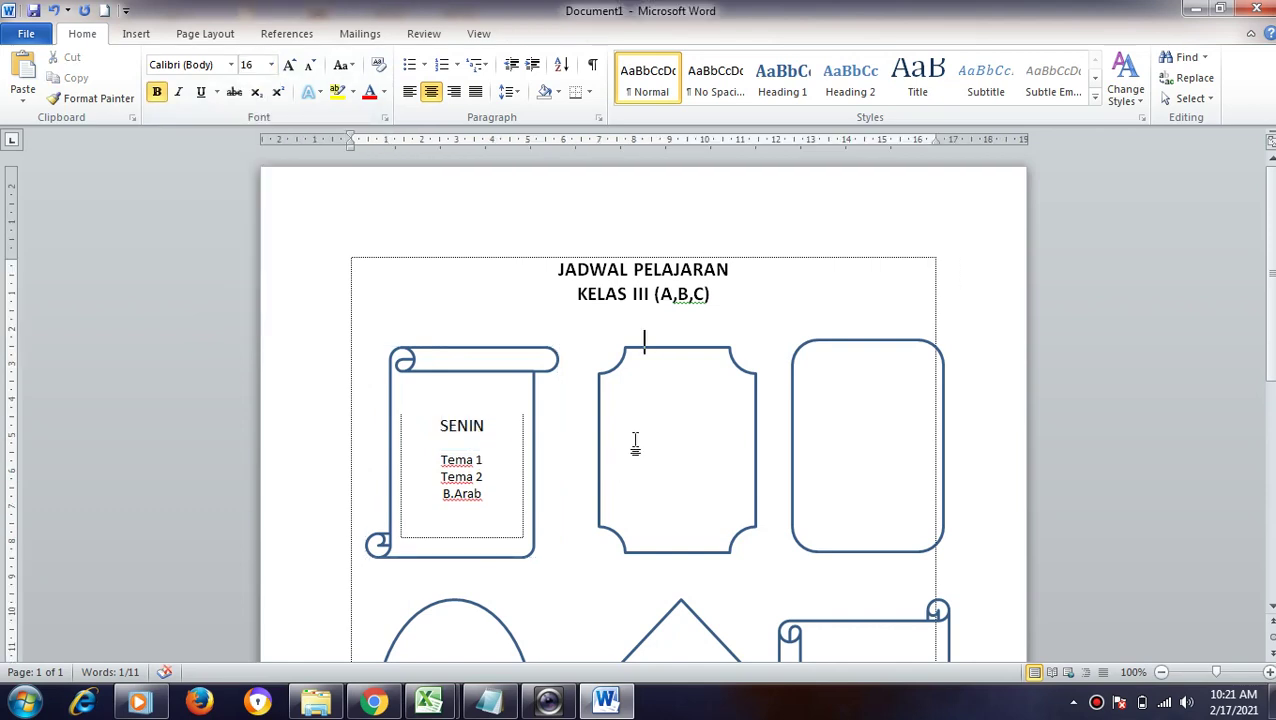
click(671, 353)
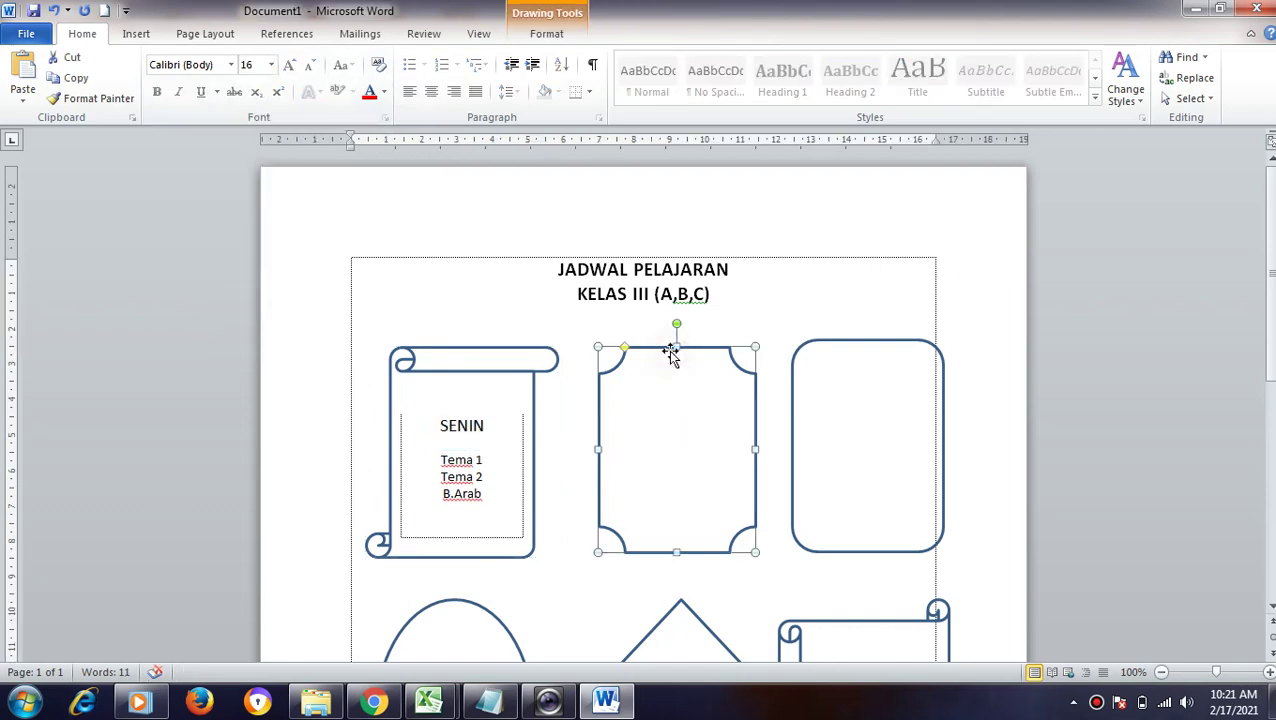
click(677, 436)
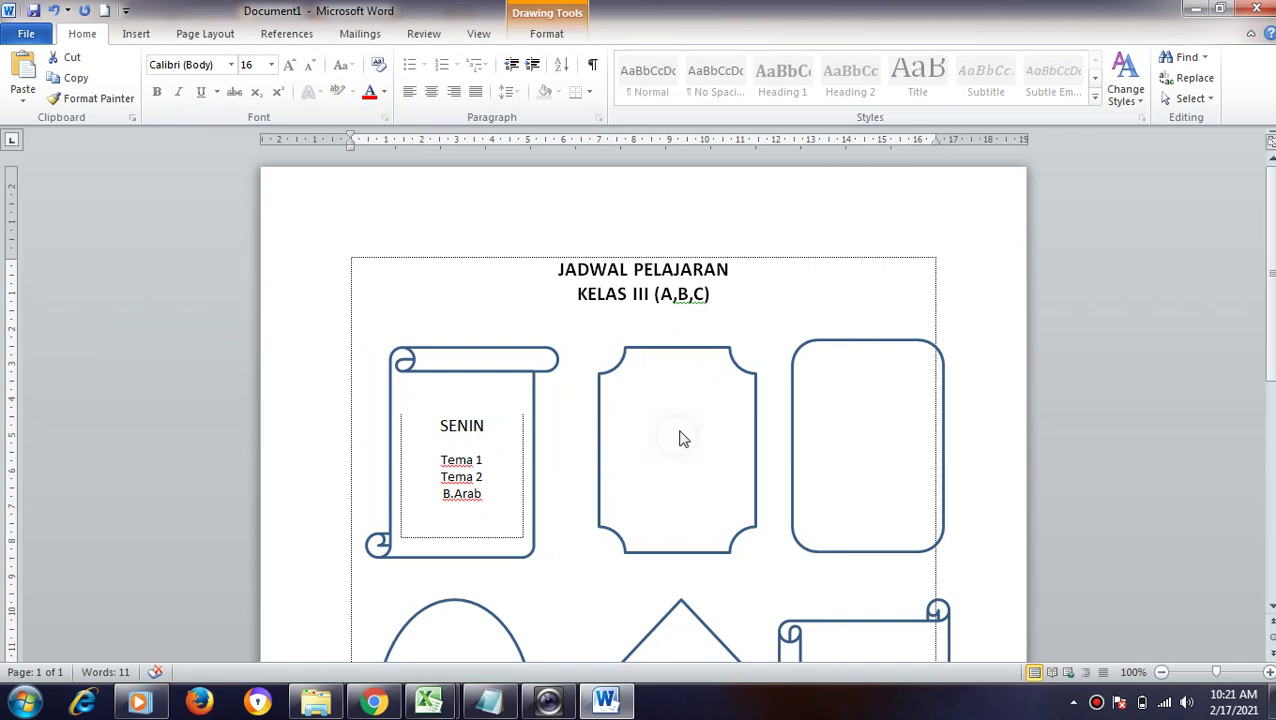
Add text to the middle shape and give it a dark theme Text Fill colour.
right_click(679, 436)
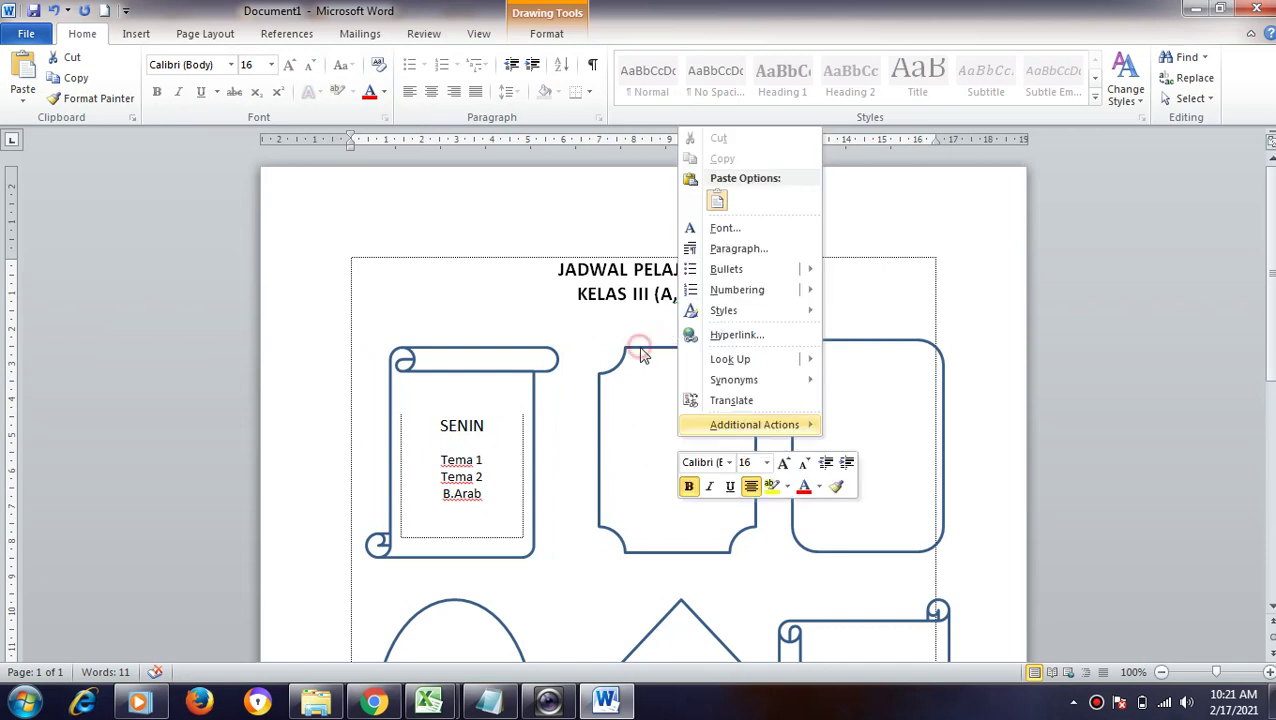
click(641, 355)
right_click(643, 355)
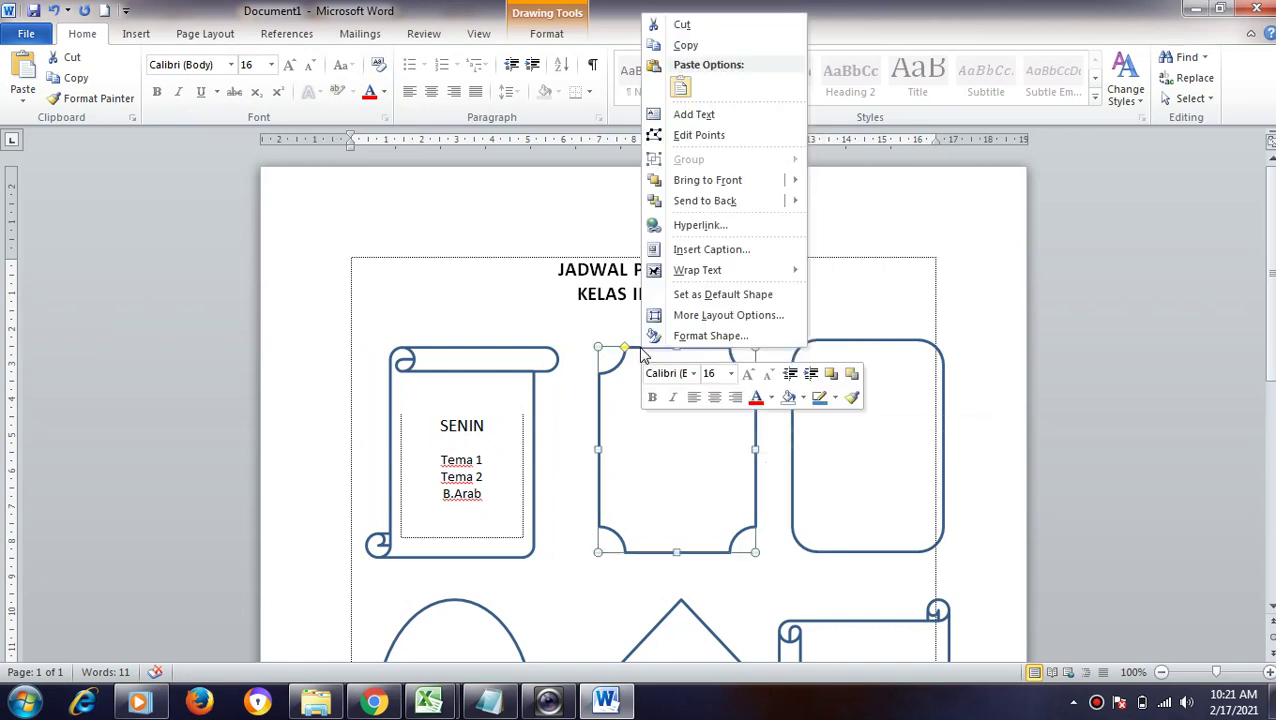
click(700, 114)
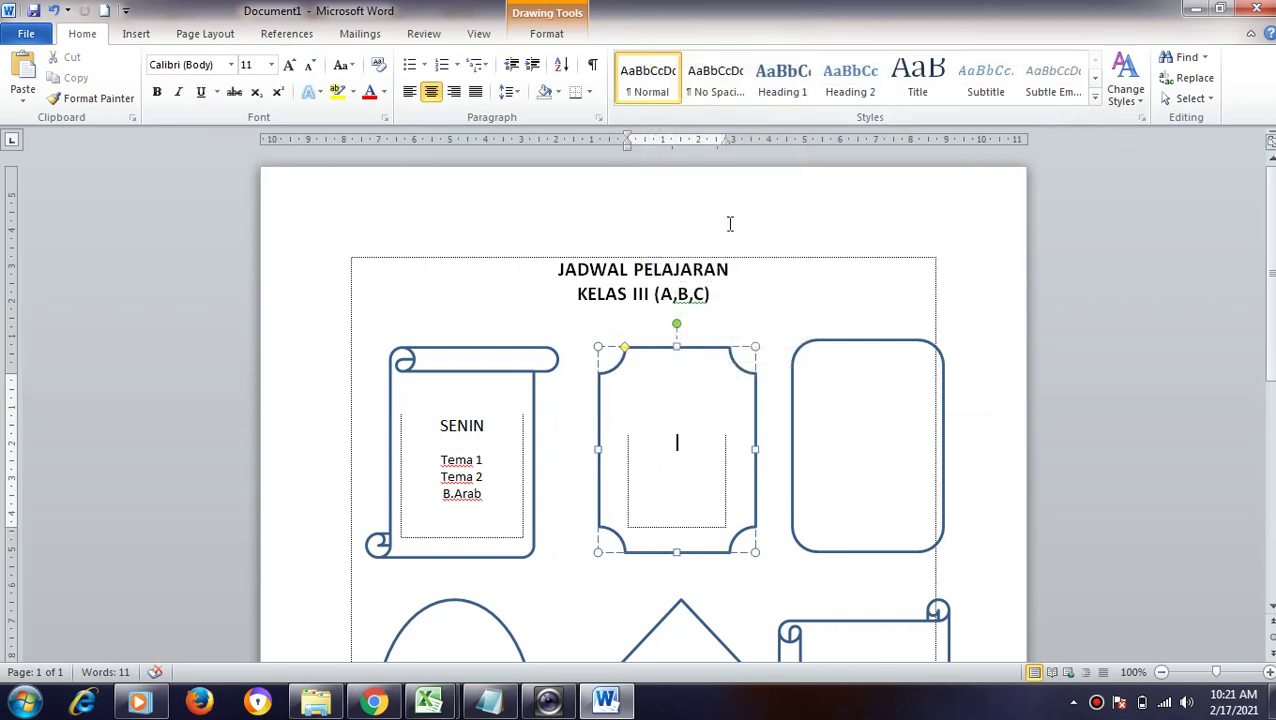
text(S)
text(ENI)
text(N)
click(546, 33)
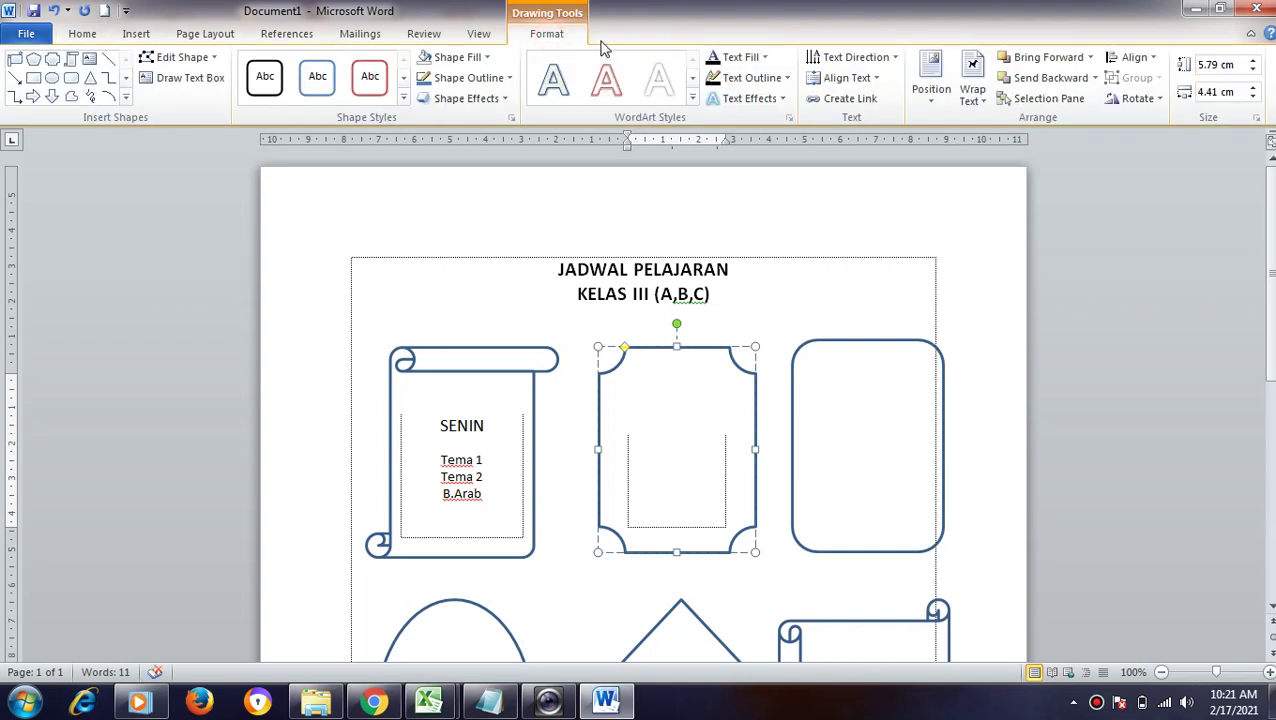
click(764, 57)
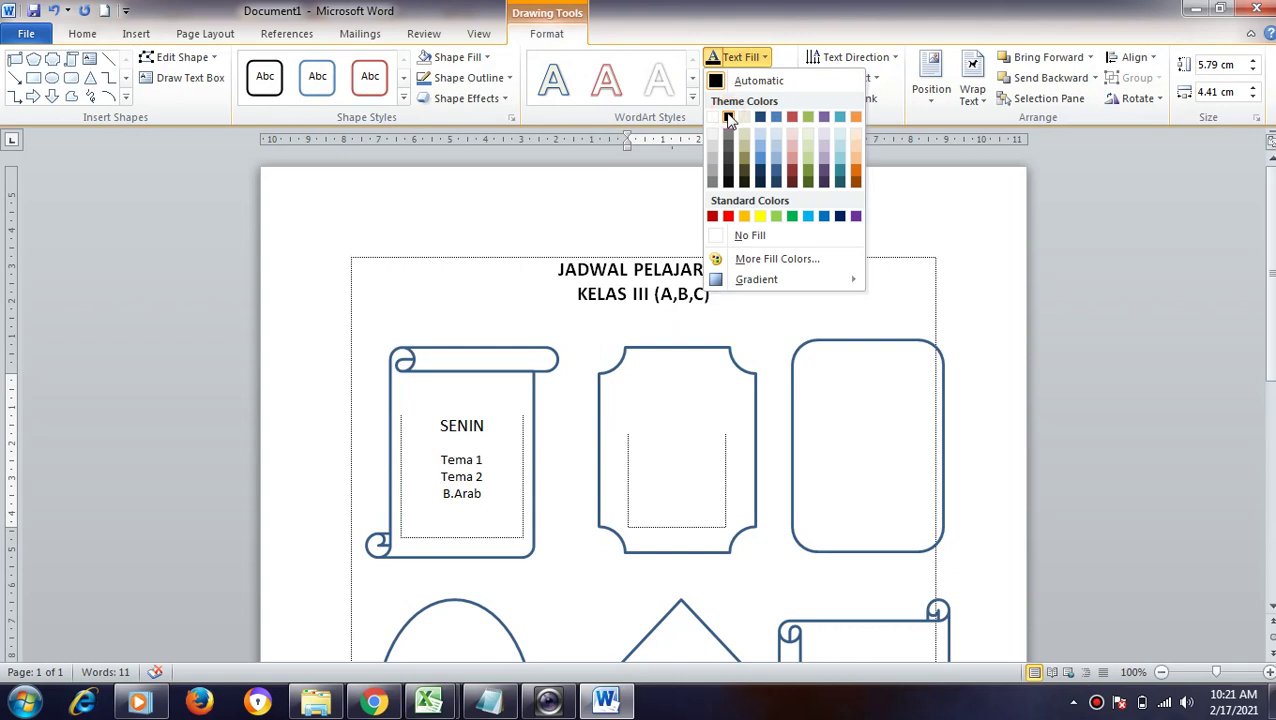
click(728, 117)
Type Selasa, Tema 1, Tema 2, Akidah Akhlaq and Qur'an Hadist on separate lines.
text(se)
key(BackSpace)
key(BackSpace)
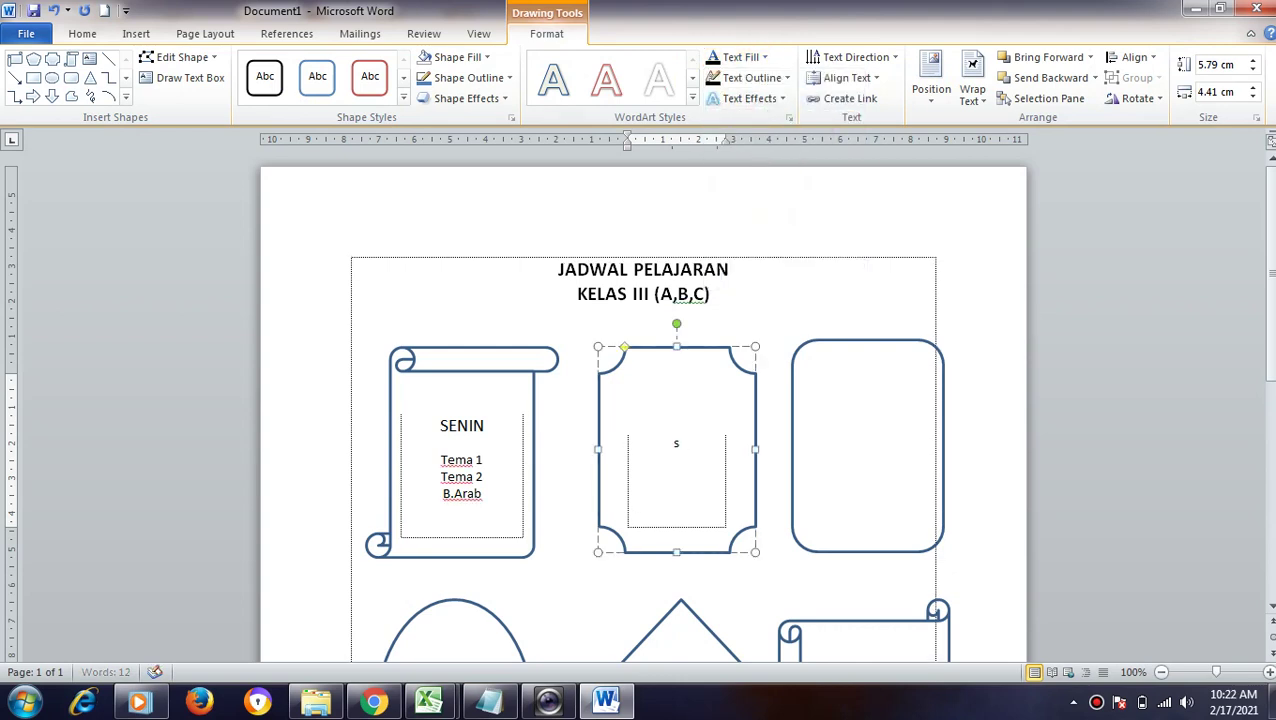
text(Selasa)
key(Return)
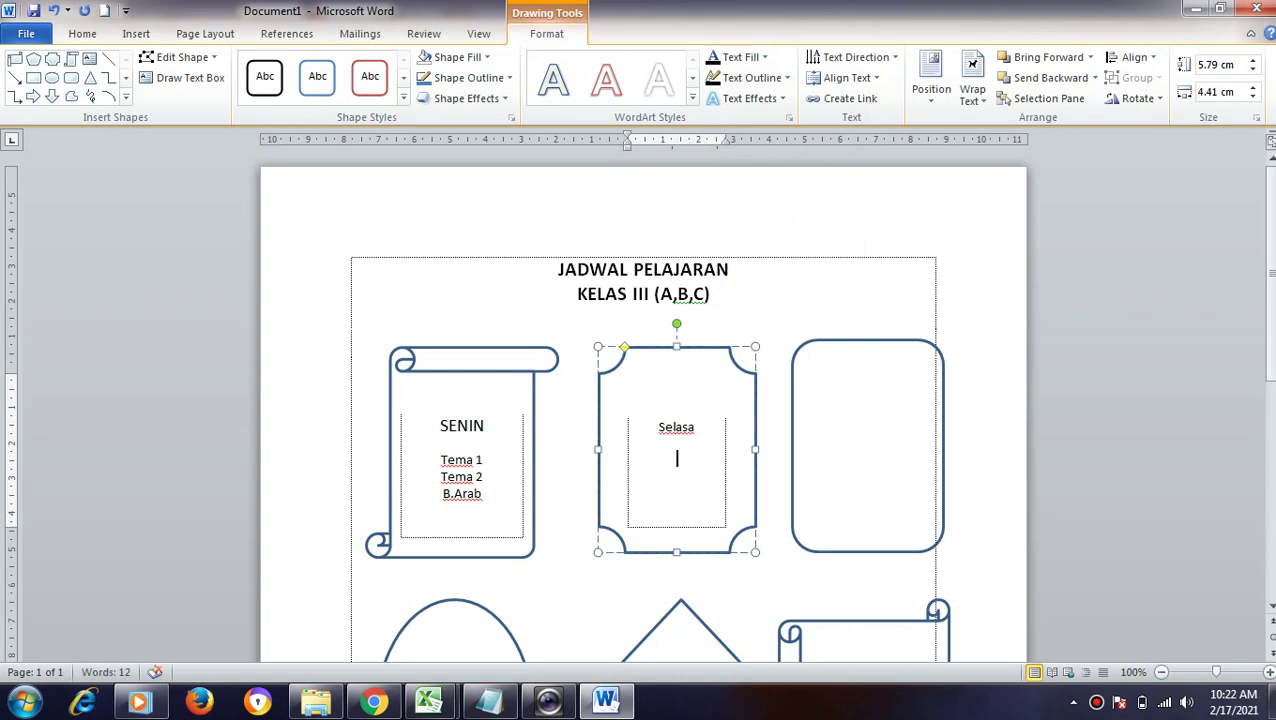
text(Tema 1)
key(Return)
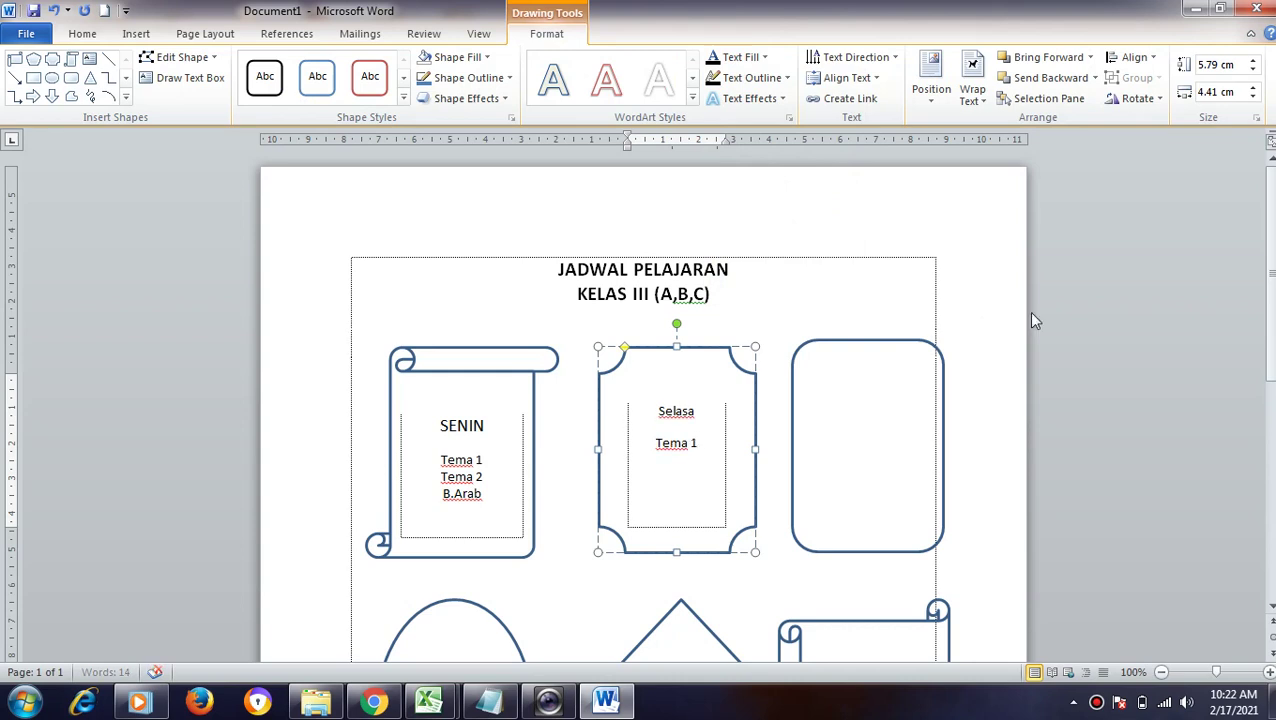
text(Tema )
text(2)
key(Return)
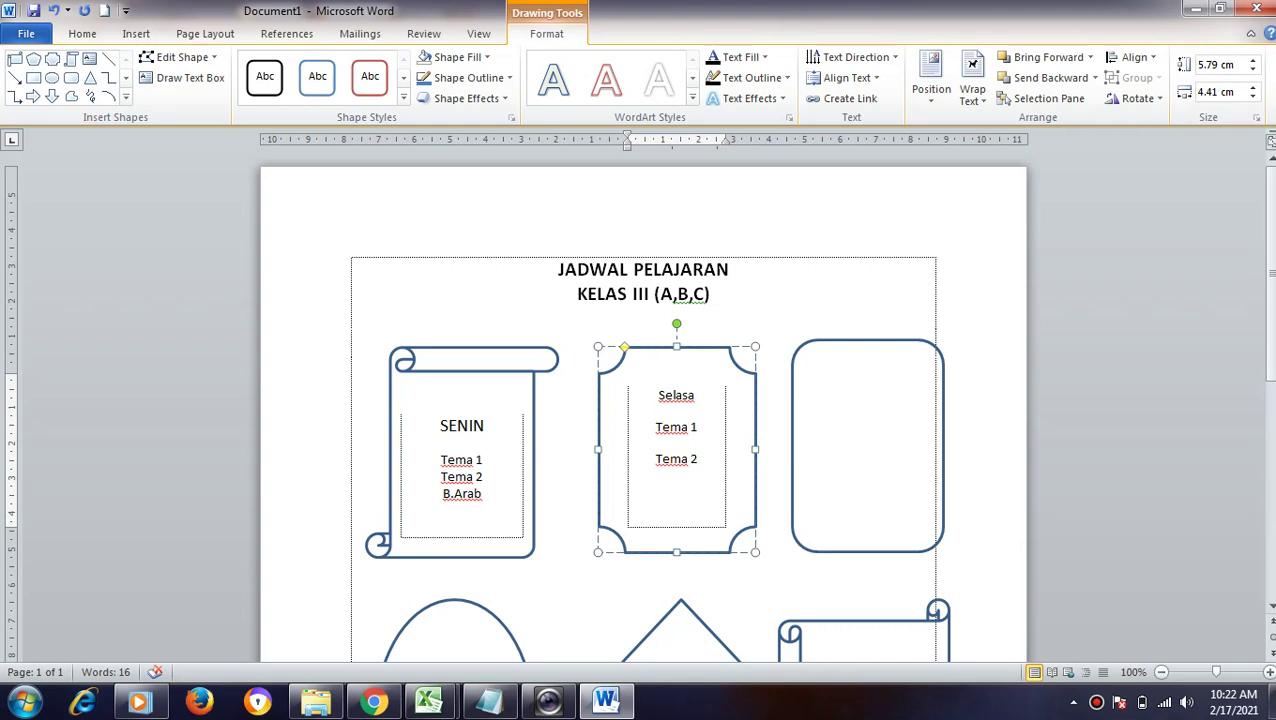
text(Akidah )
text(Akh)
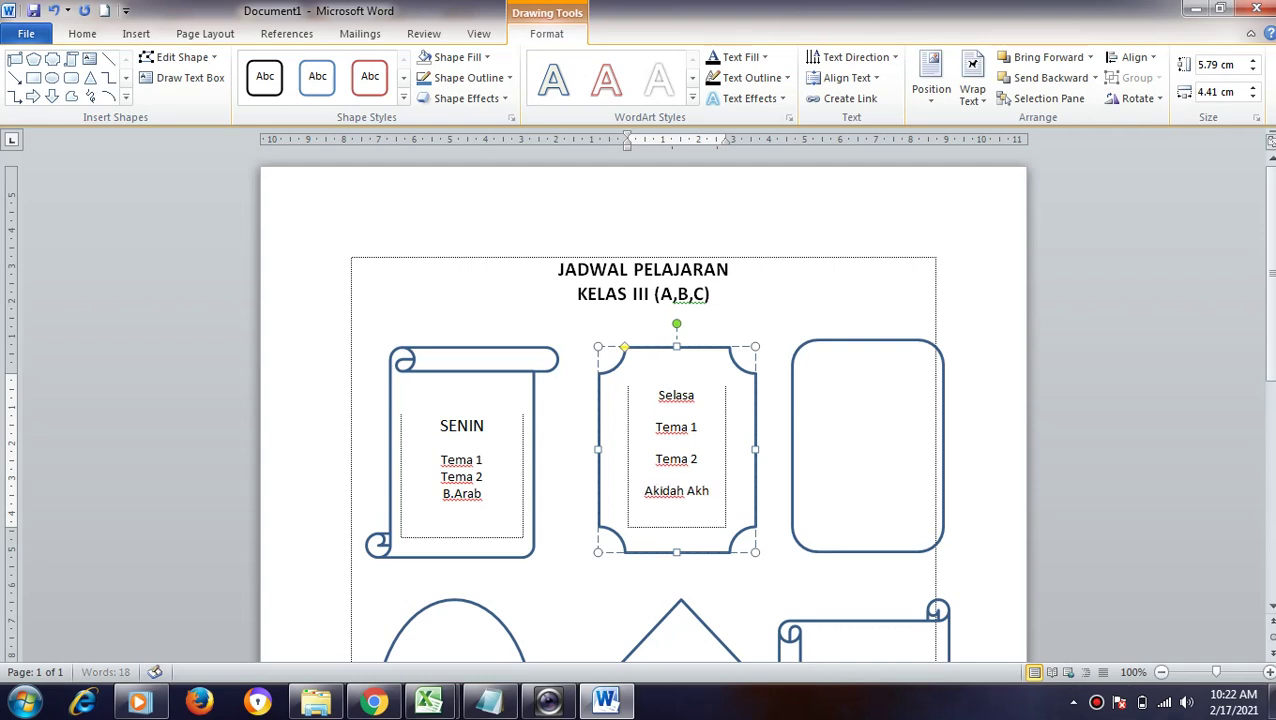
text(laq)
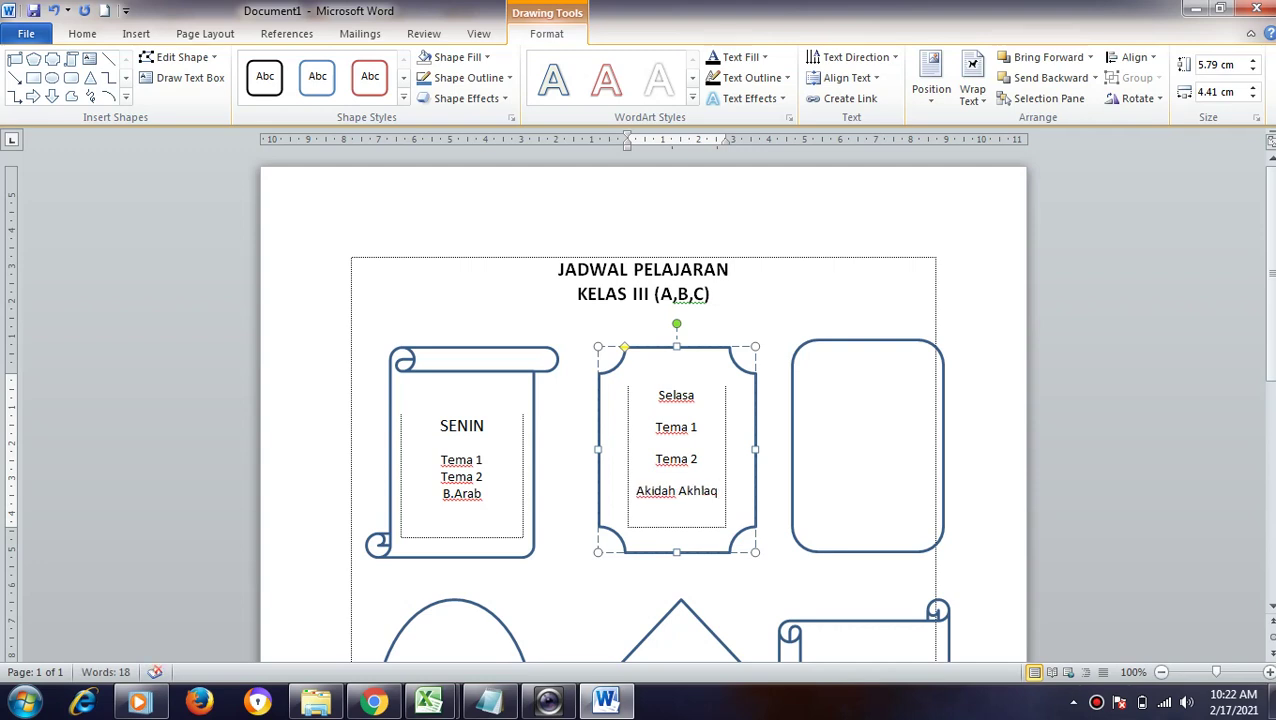
key(Return)
text(Q)
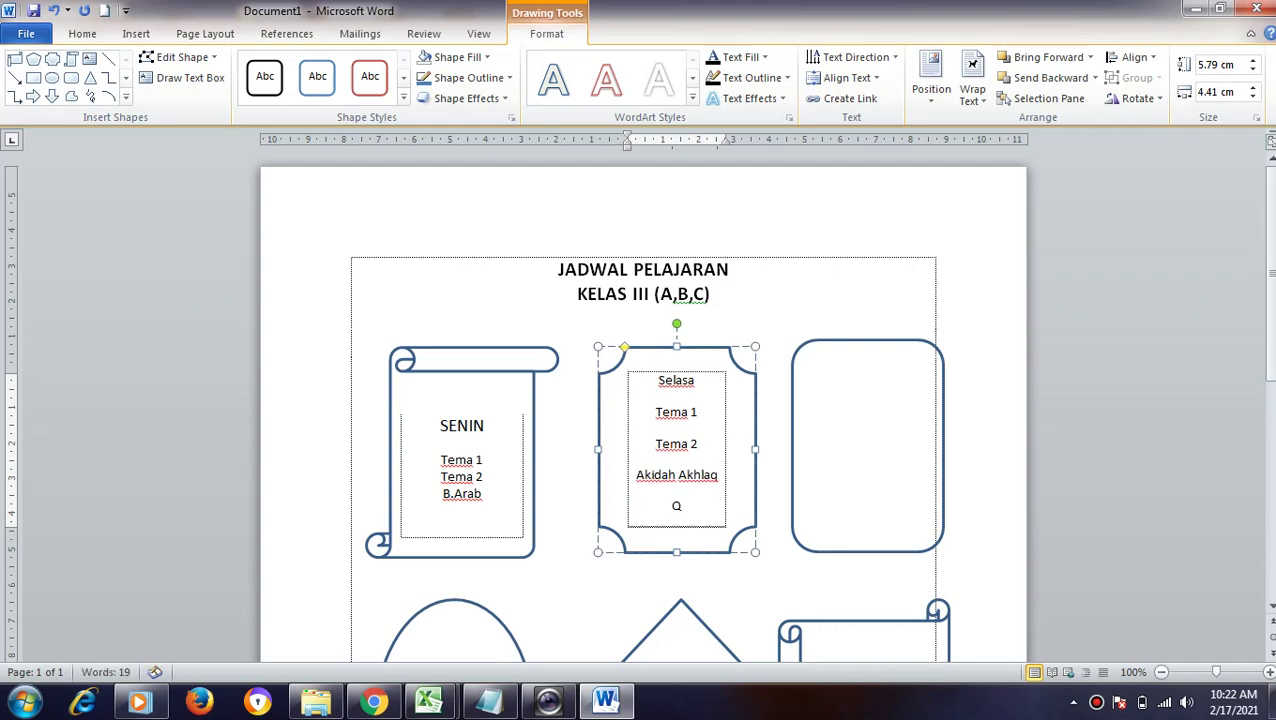
text(ur'an Ha)
text(dist)
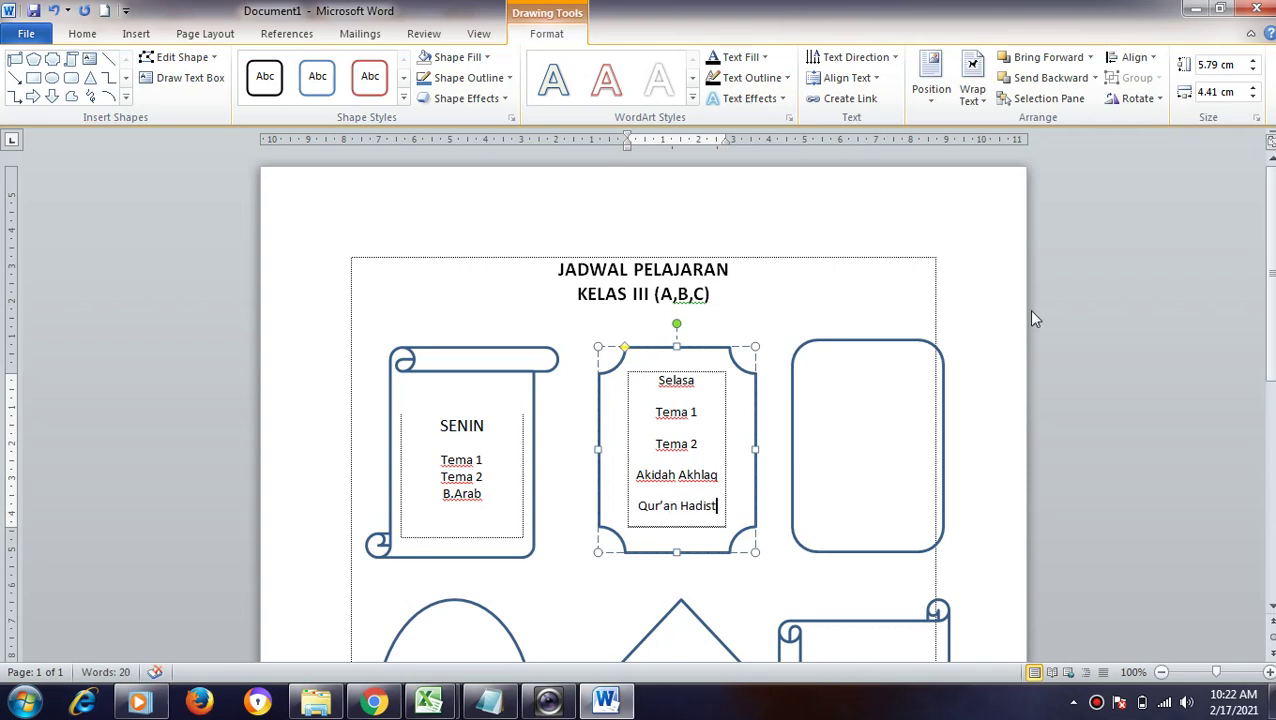
Remove a stray bracket from the title and correct 'Hadist' to 'Hadits'.
click(712, 294)
key(BackSpace)
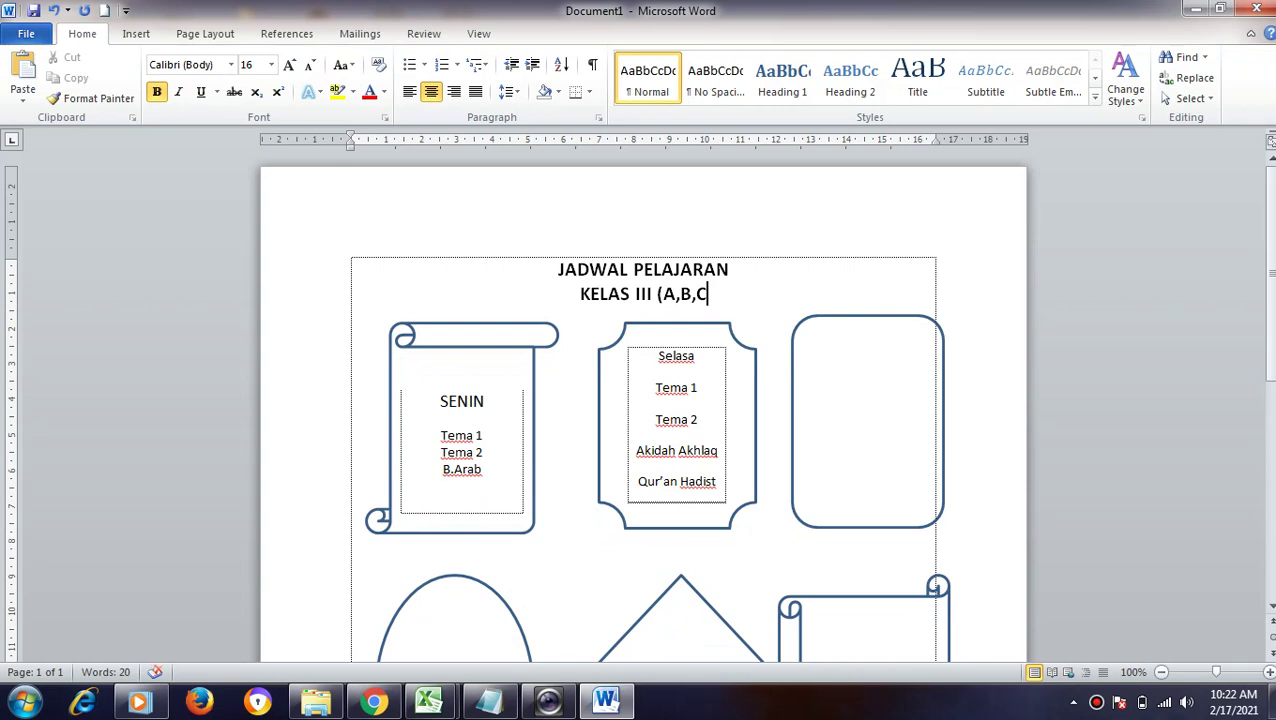
click(722, 484)
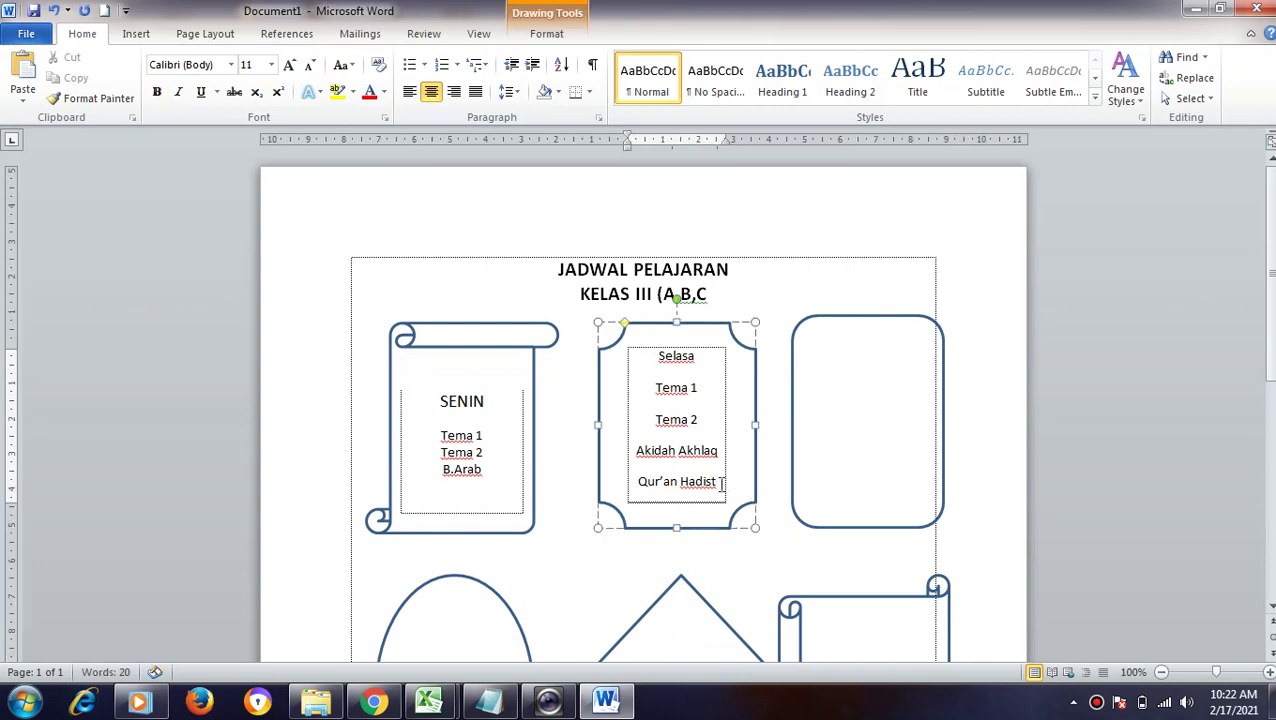
key(BackSpace)
key(BackSpace)
text(ts)
Set Tema 1 through Qur'an Hadits to Single line spacing with 0 pt after.
drag(655, 387, 716, 486)
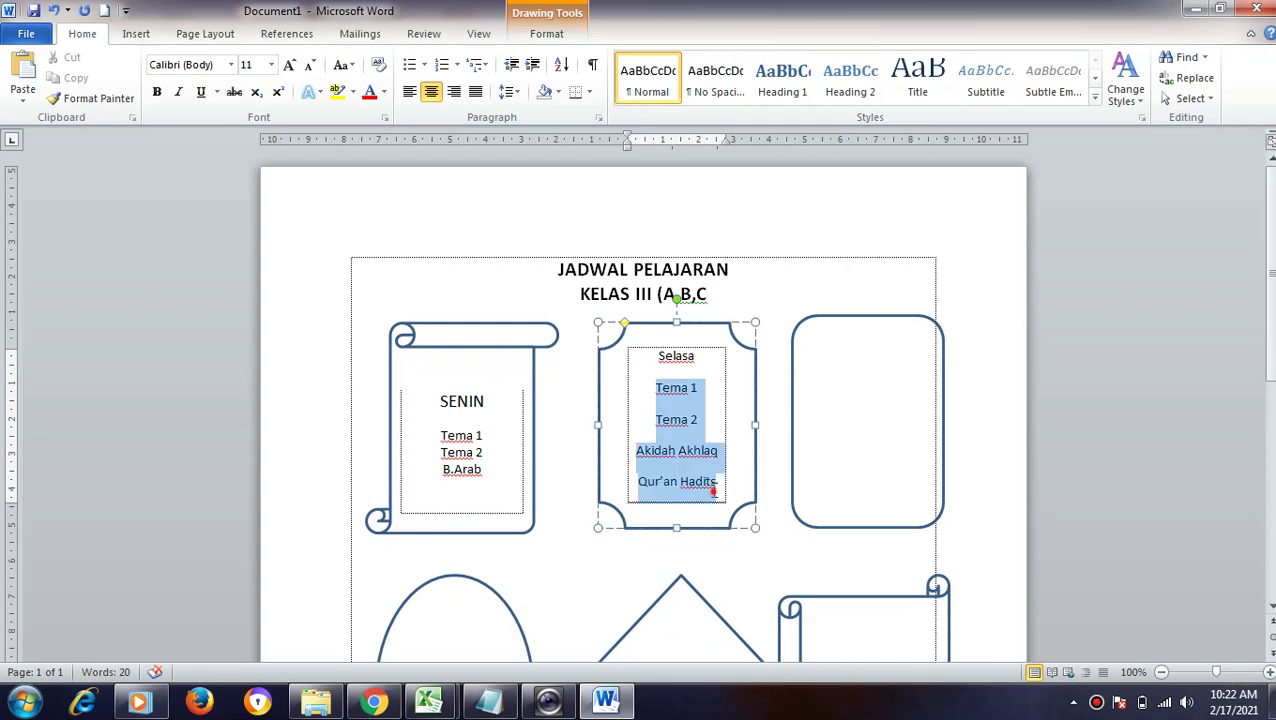
click(599, 117)
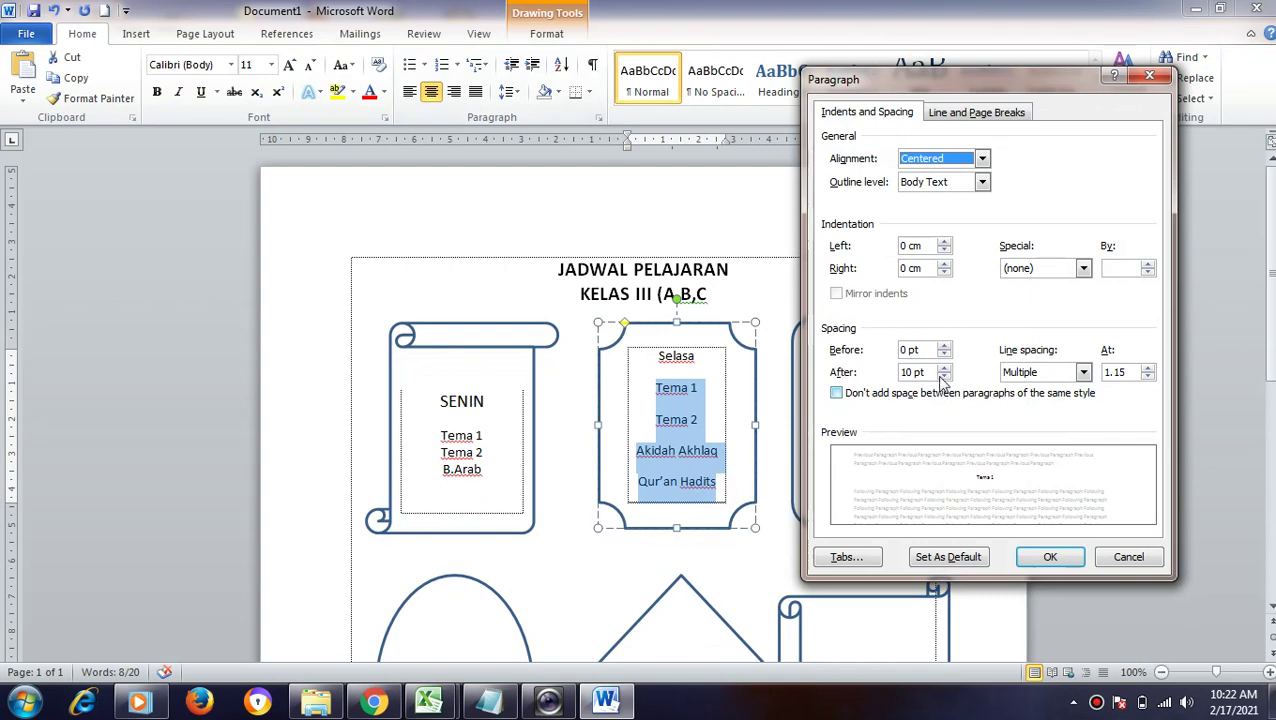
click(943, 377)
click(943, 377)
click(1083, 372)
click(1030, 387)
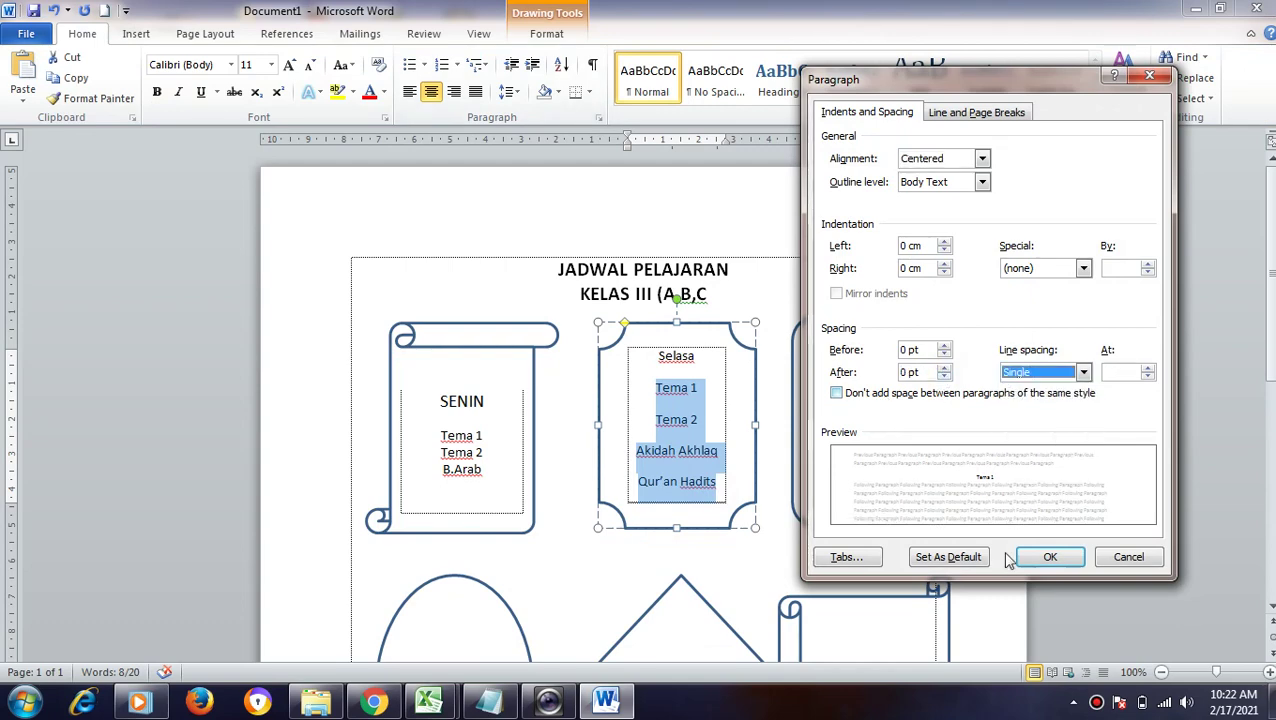
click(1025, 560)
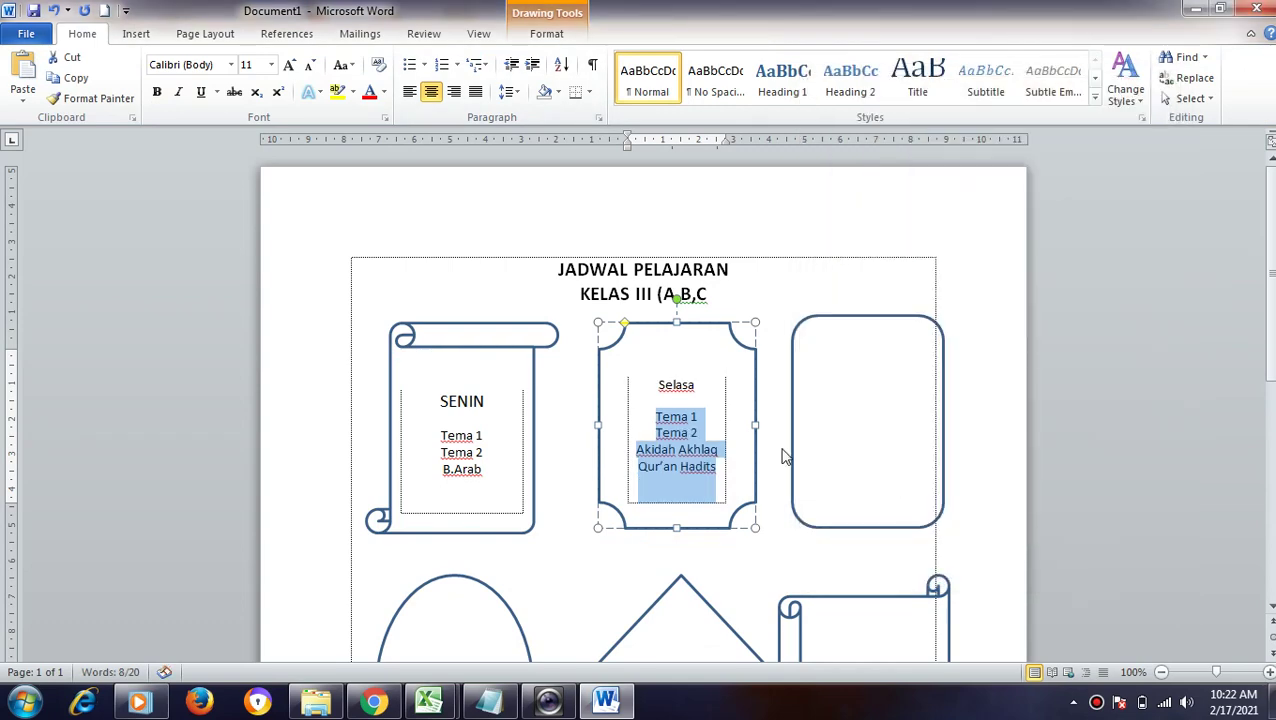
click(816, 382)
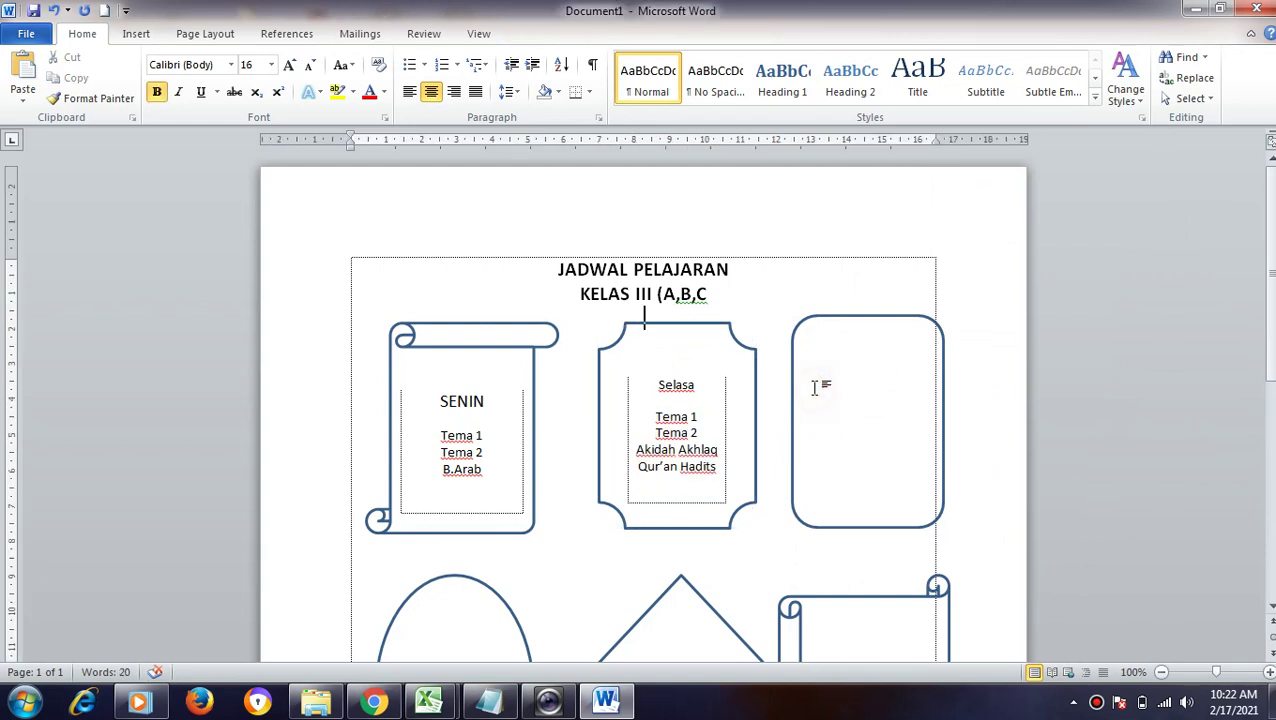
click(822, 320)
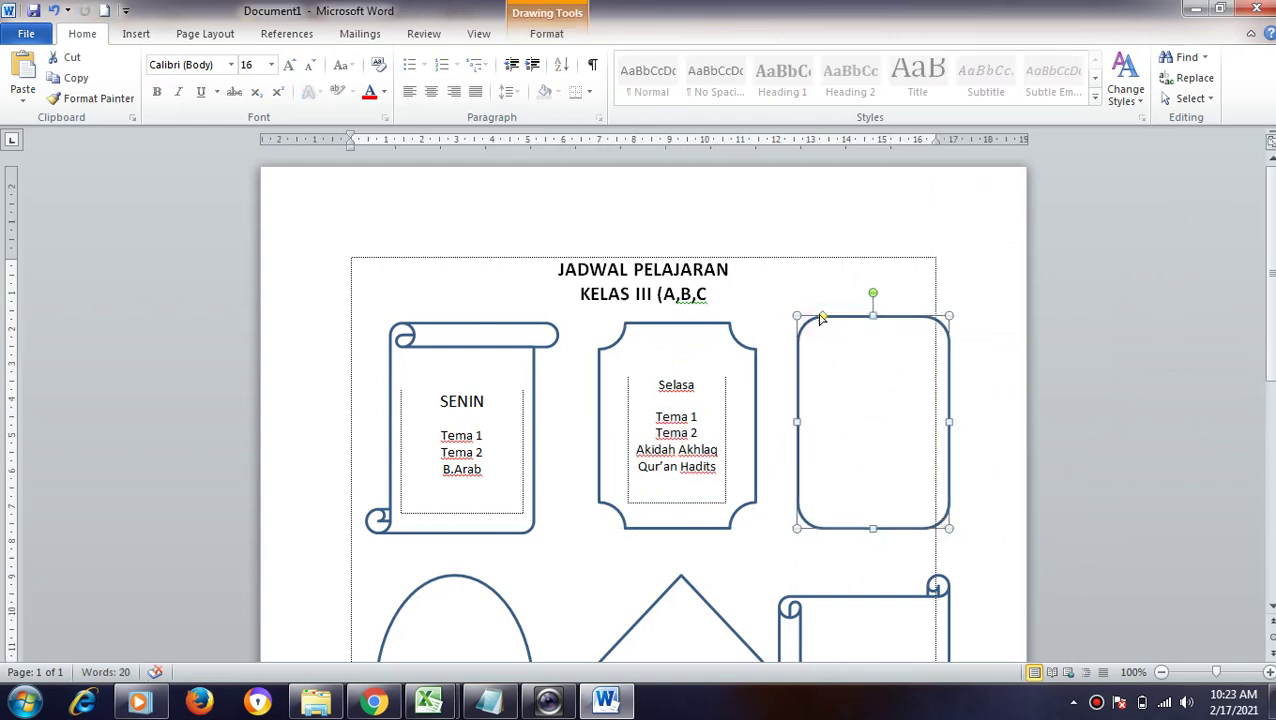
Set the rounded rectangle's text to black, aligned left.
right_click(818, 326)
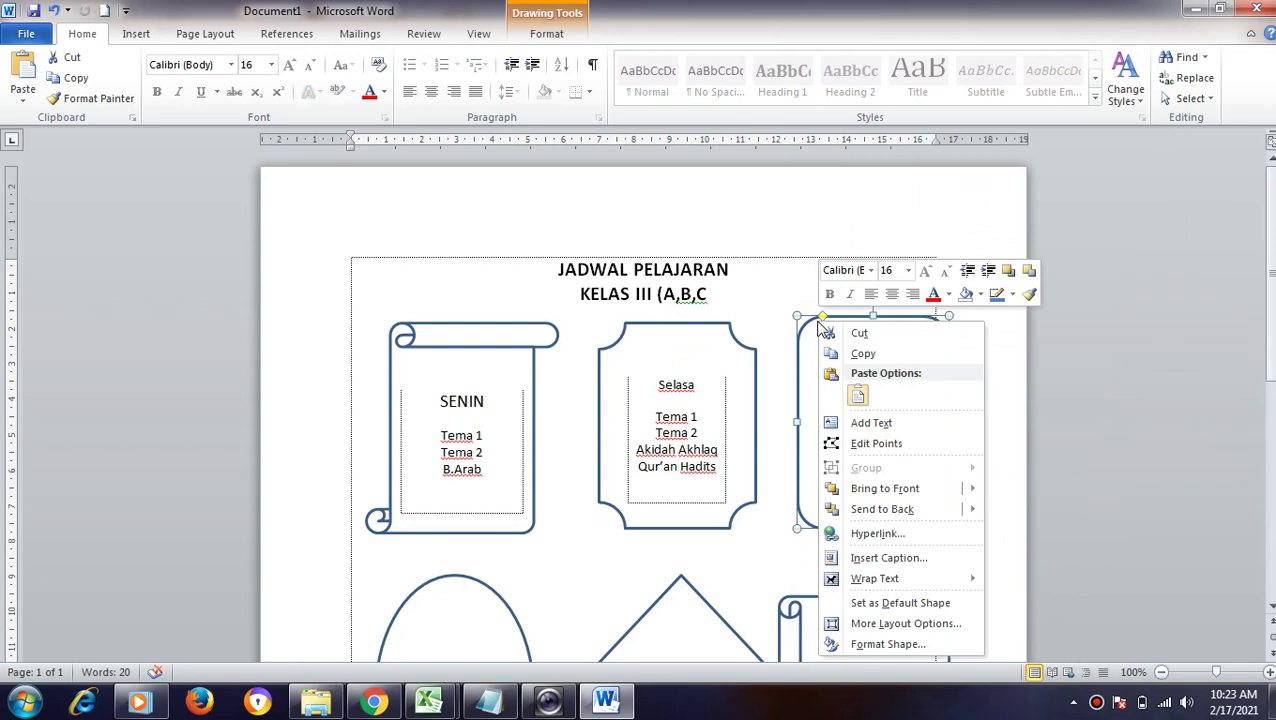
click(871, 423)
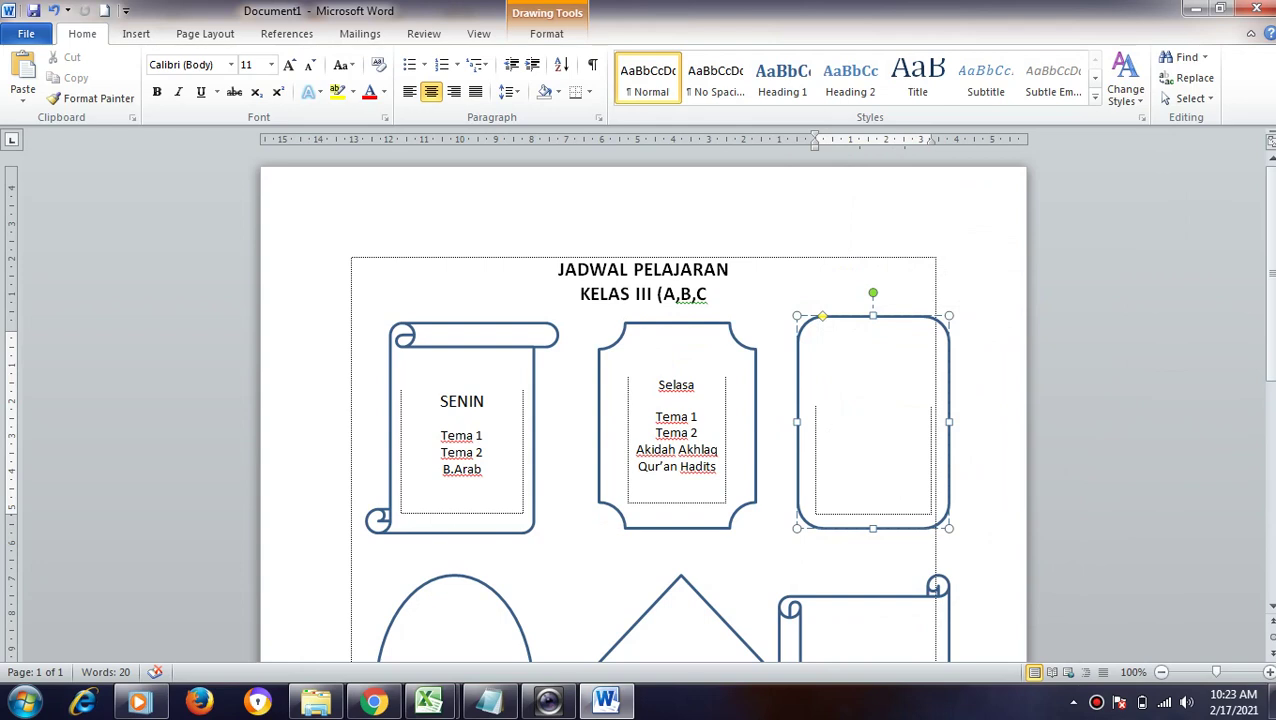
key(ctrl+z)
key(ctrl+l)
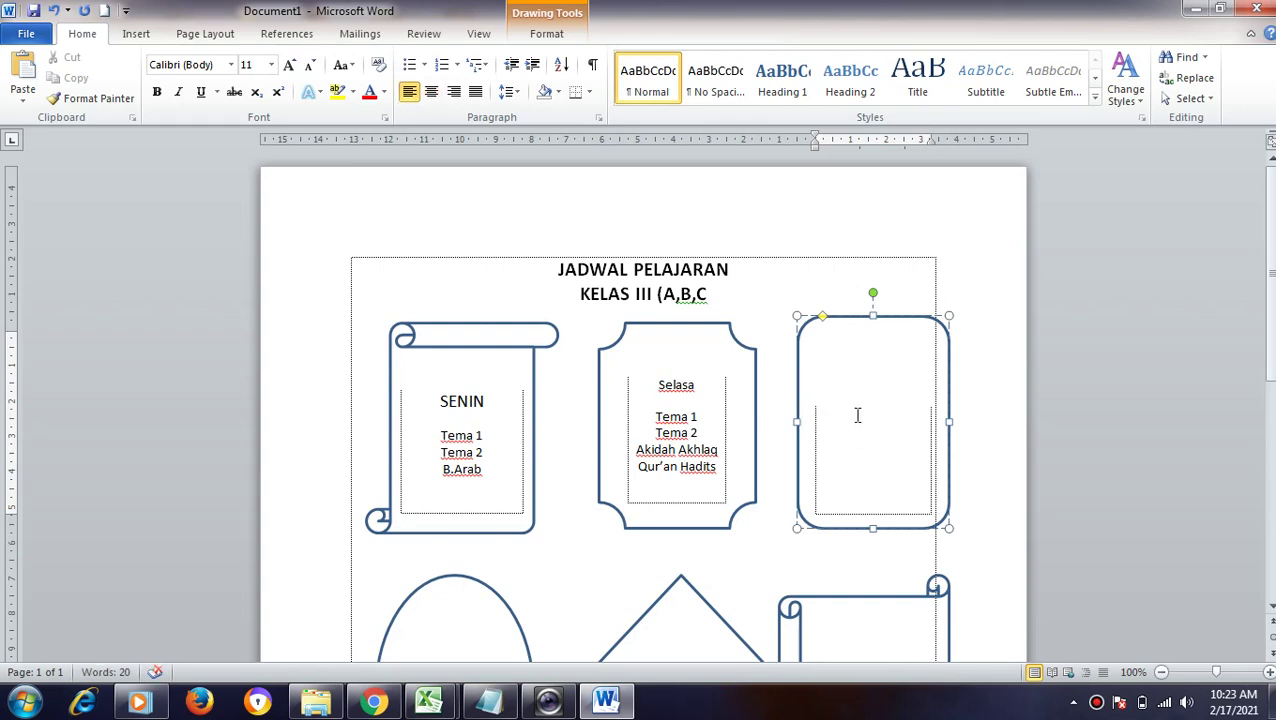
click(527, 36)
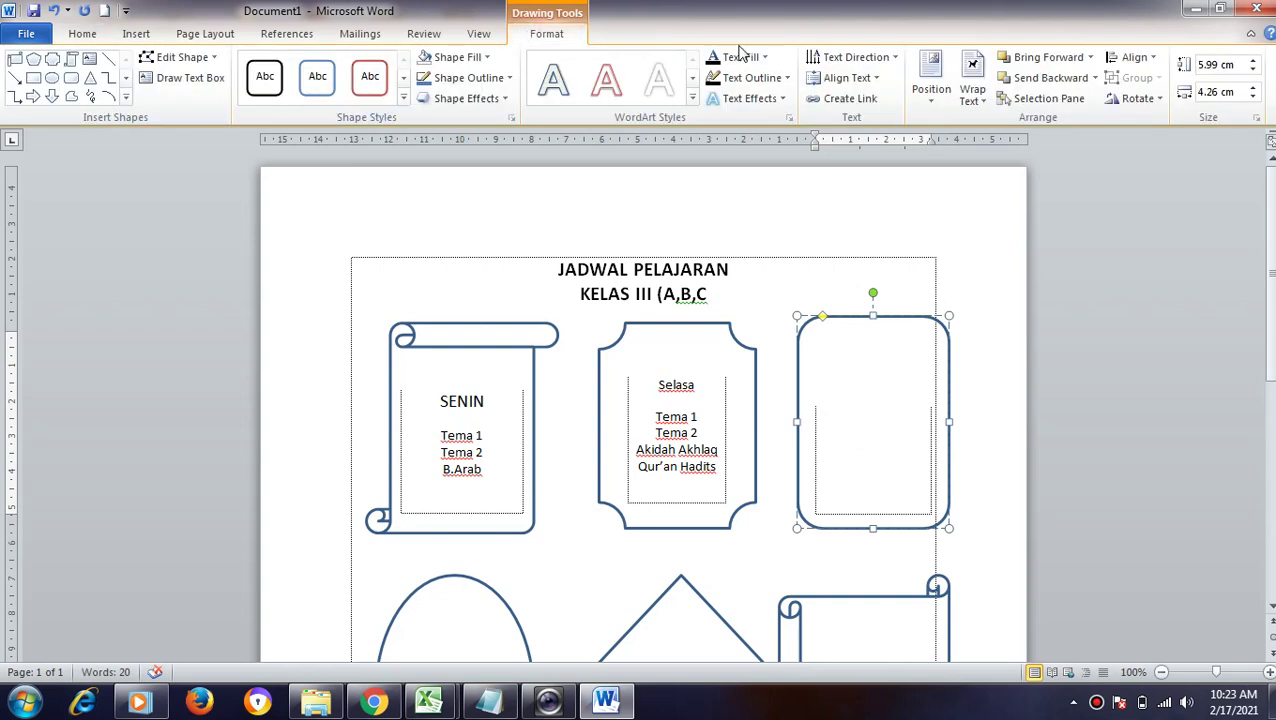
click(763, 57)
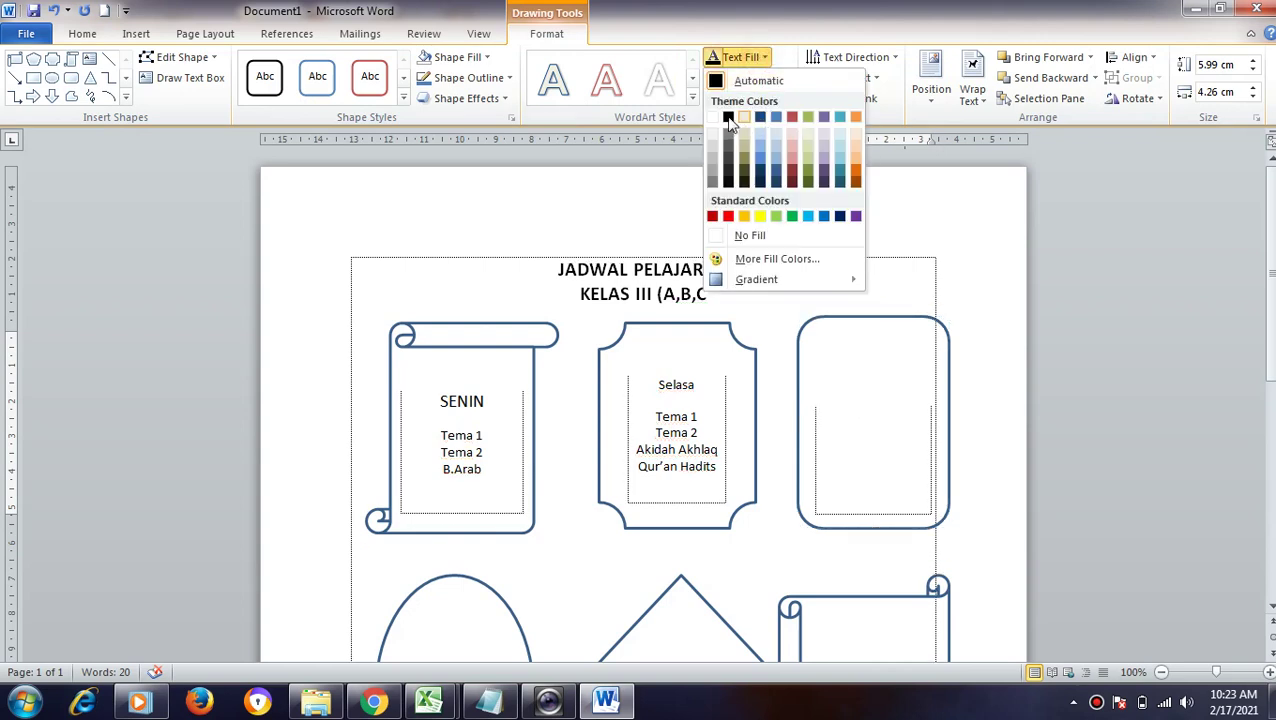
click(728, 118)
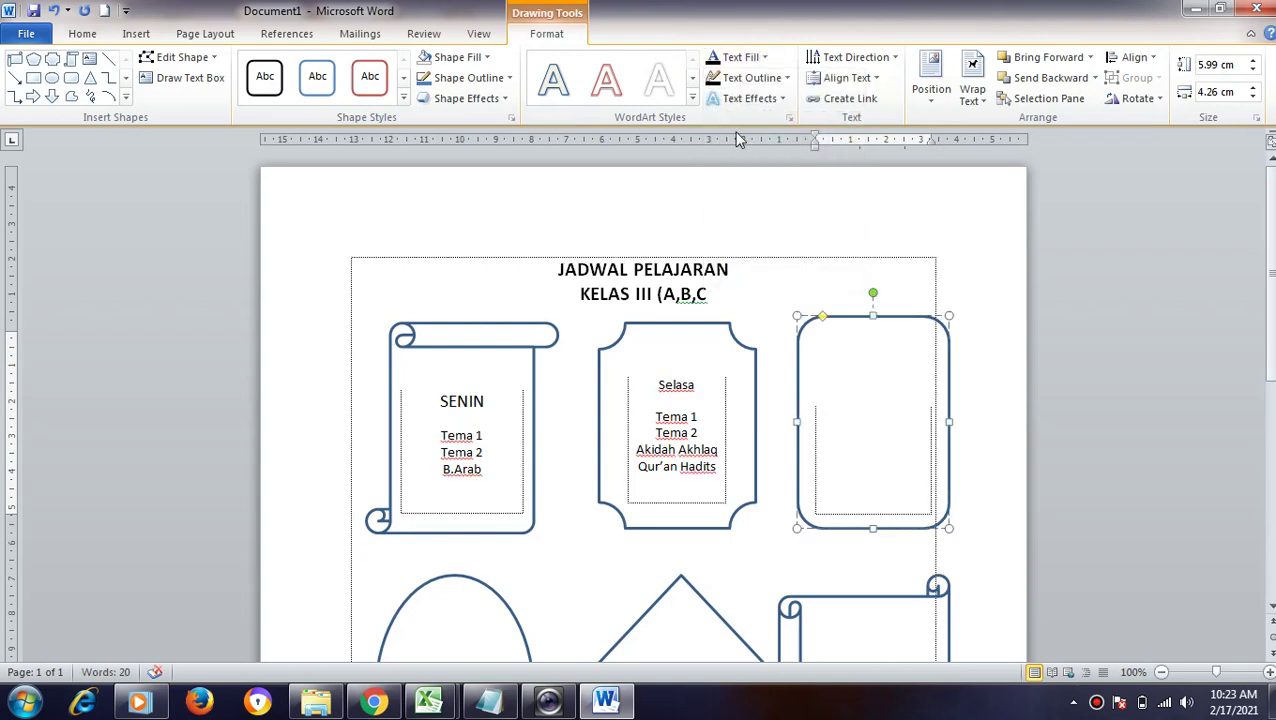
Type Rabu, Tema 3, BTQ, PJOK and B. Inggris on separate lines in the shape.
text(R)
text(abu)
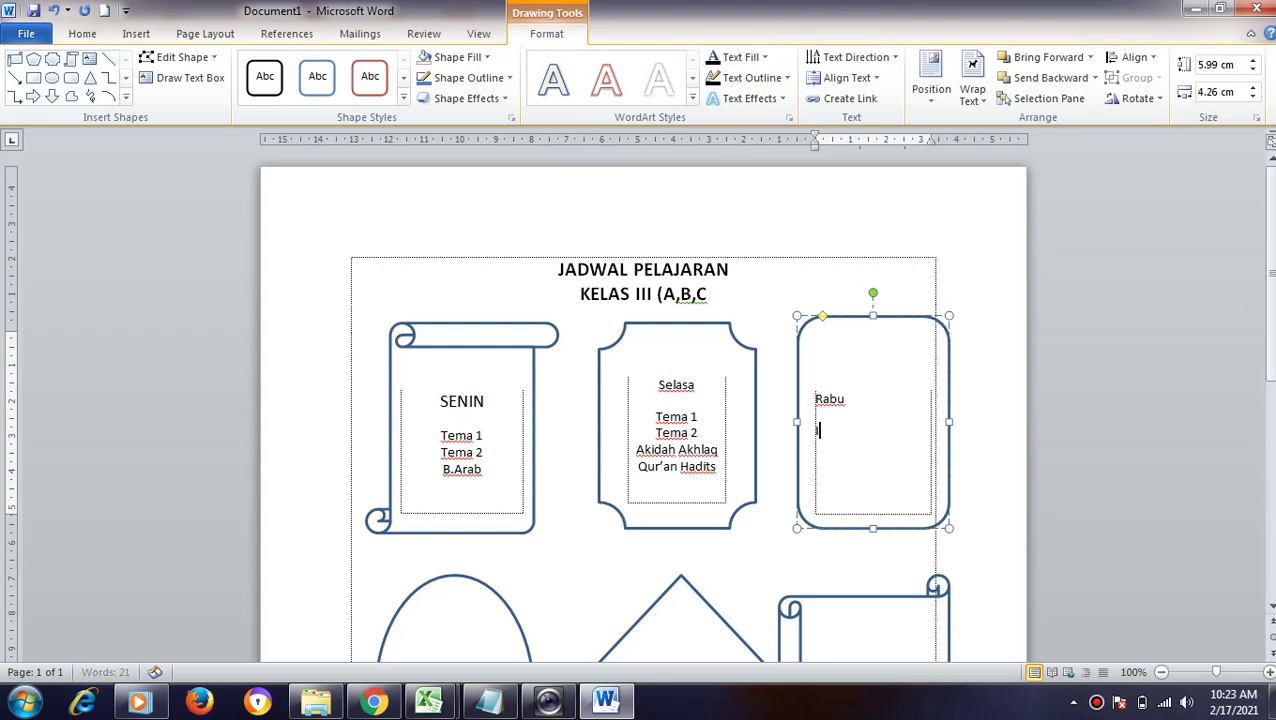
text(Te)
text(ma)
text( 3)
key(Return)
key(Return)
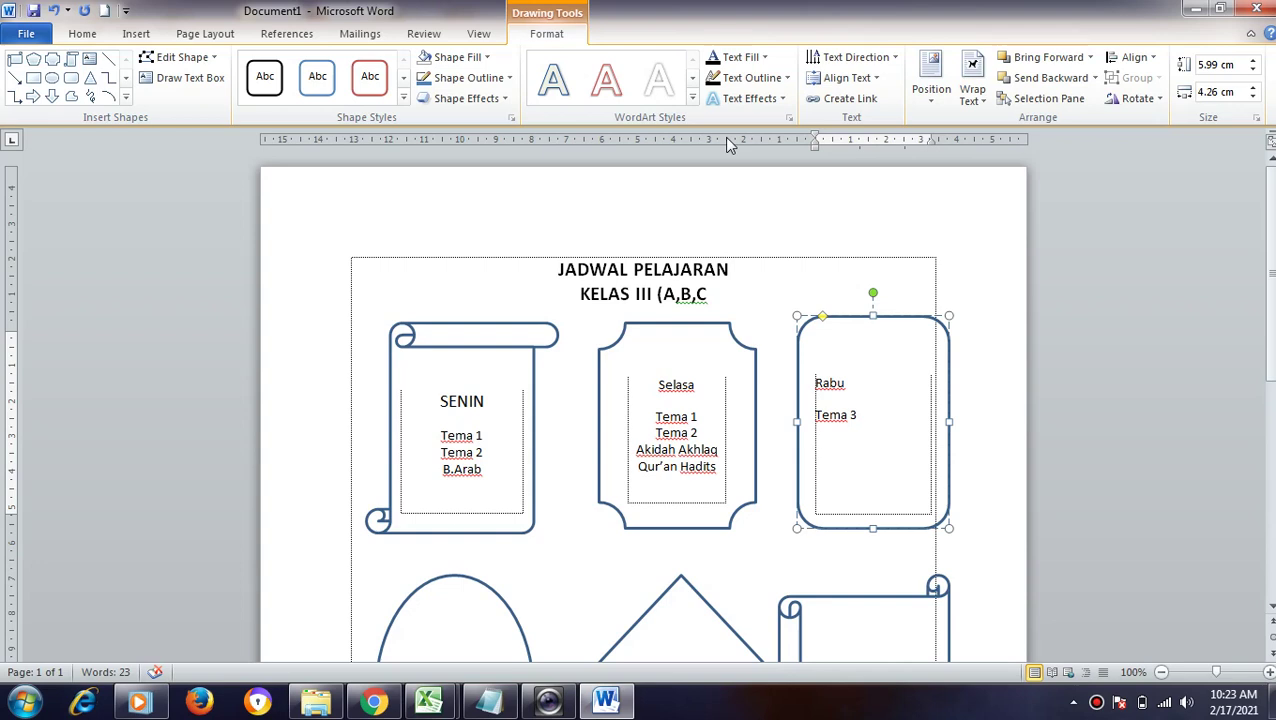
text(Tema)
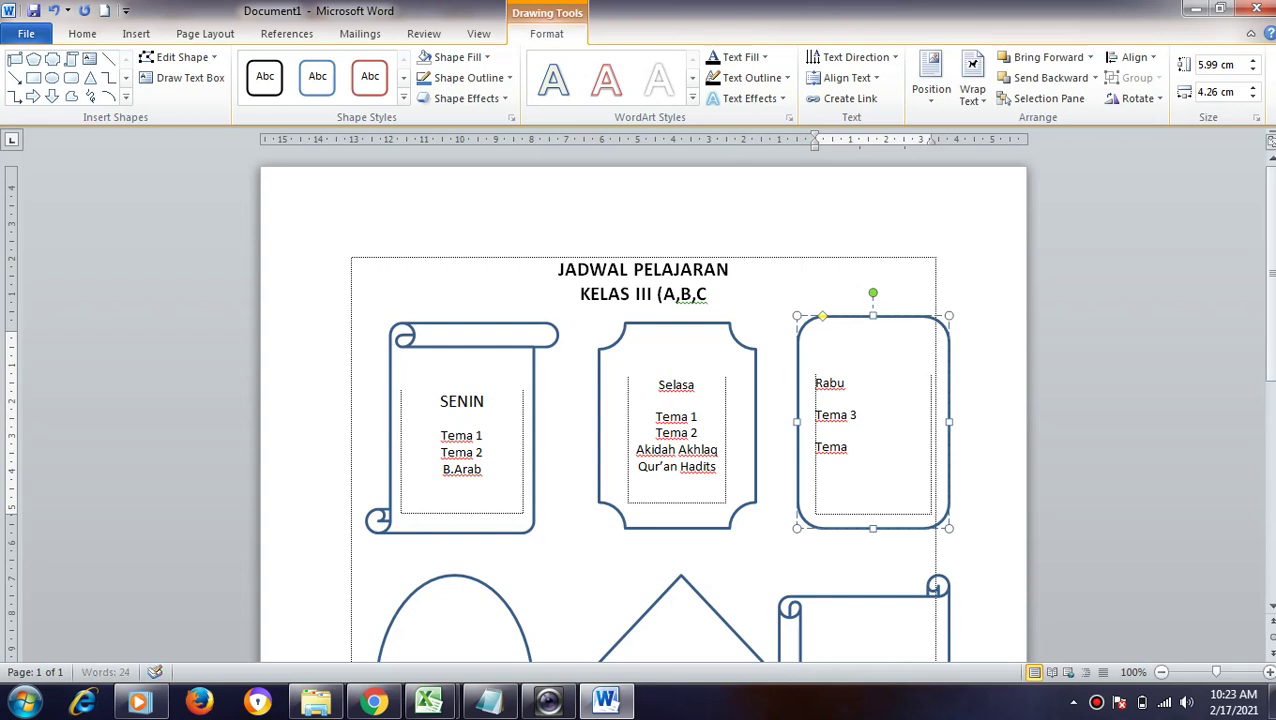
key(BackSpace)
key(BackSpace)
key(BackSpace)
key(BackSpace)
key(BackSpace)
text(BT)
text(Q)
key(Return)
key(Return)
text(PJO)
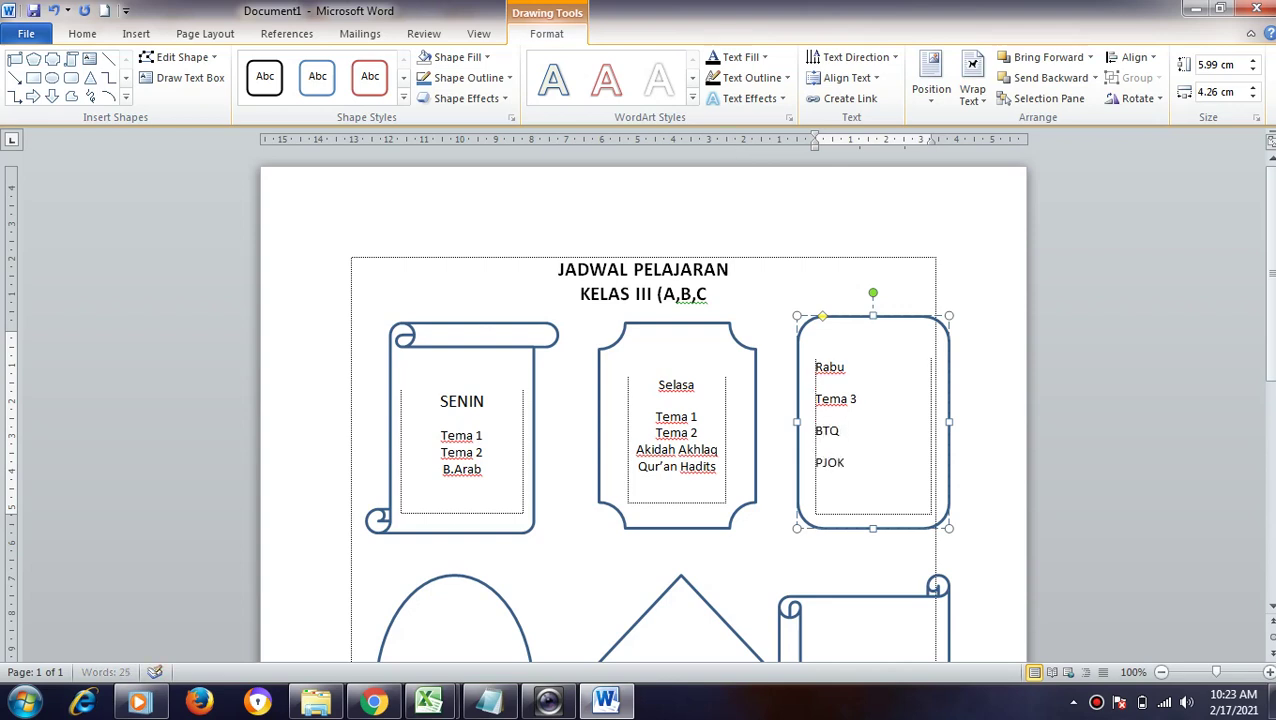
text(K)
key(Return)
key(Return)
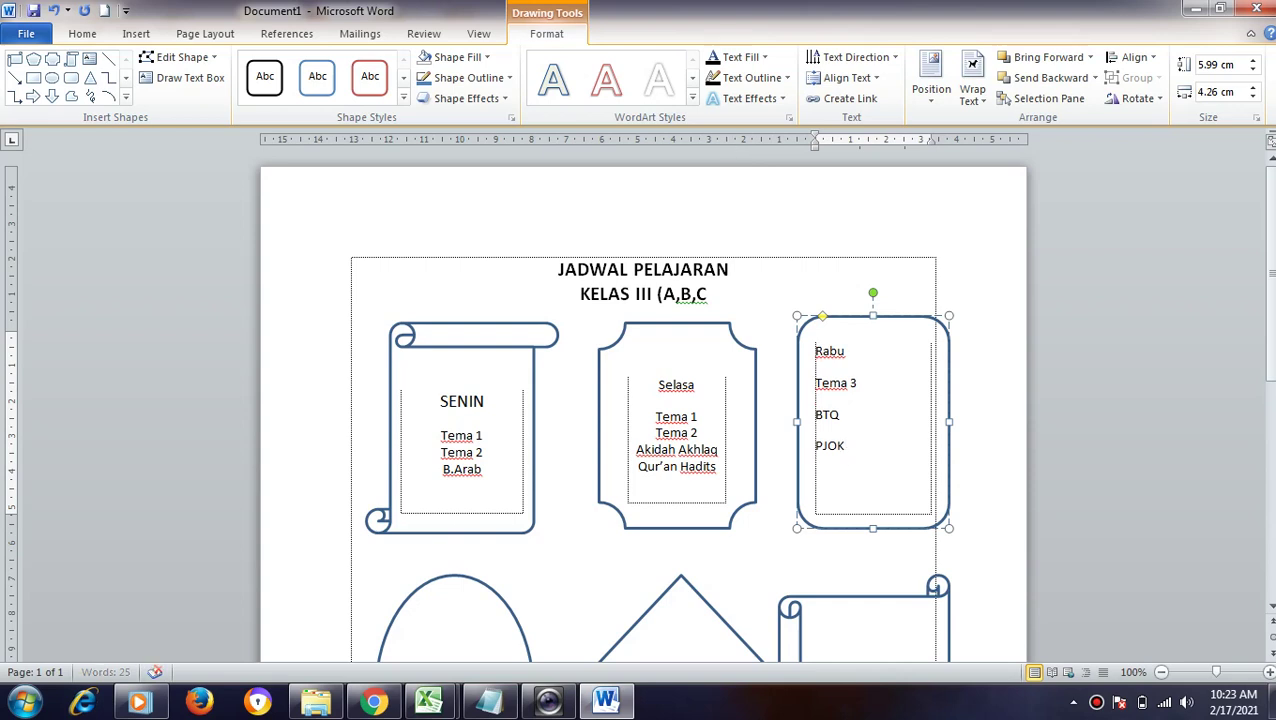
text(B)
text(.)
key(BackSpace)
key(BackSpace)
key(BackSpace)
key(BackSpace)
text(gg)
text(eia)
key(BackSpace)
key(BackSpace)
key(BackSpace)
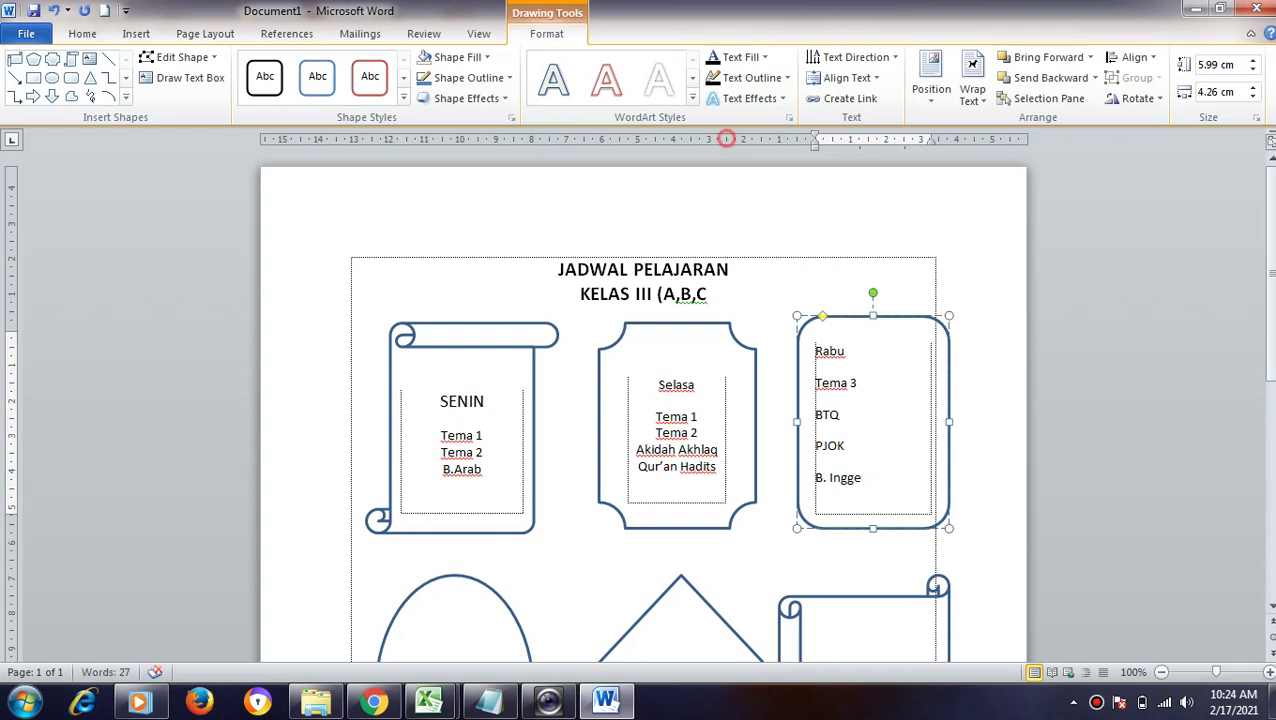
text(ris)
Give the Tema 3 to B. Inggris lines 0 pt spacing after and single line spacing.
shift+click(812, 384)
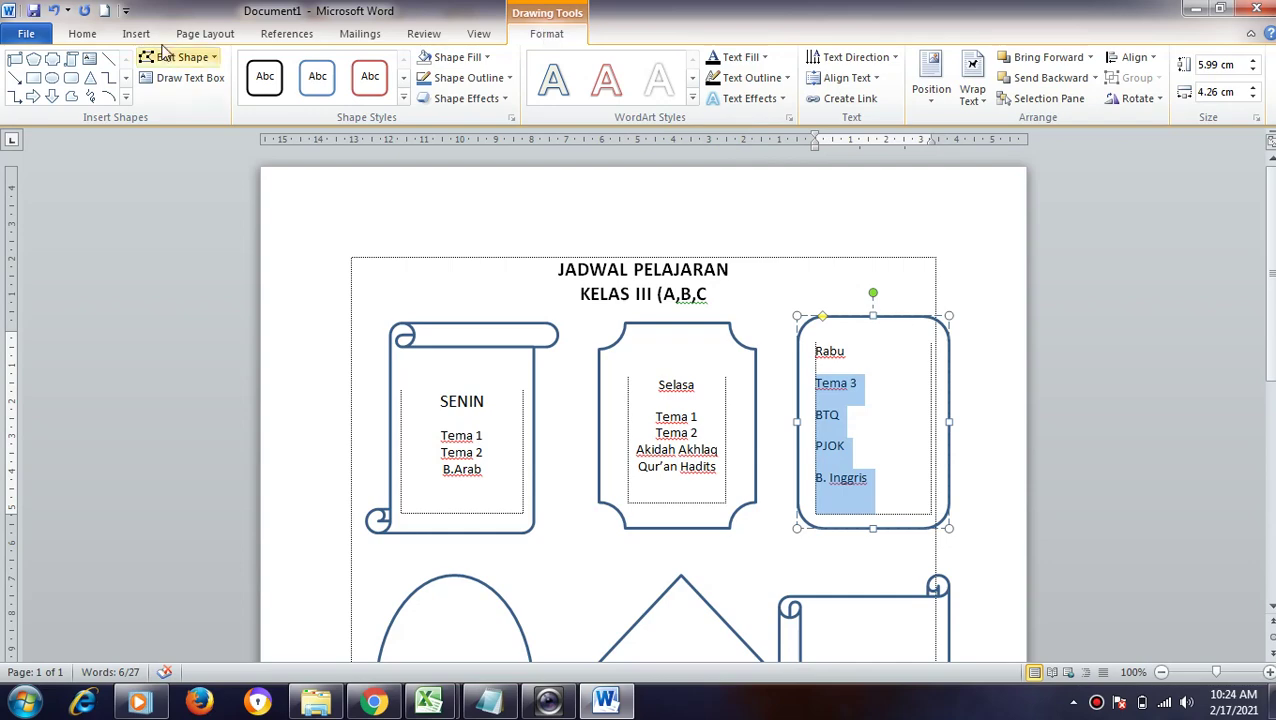
click(82, 33)
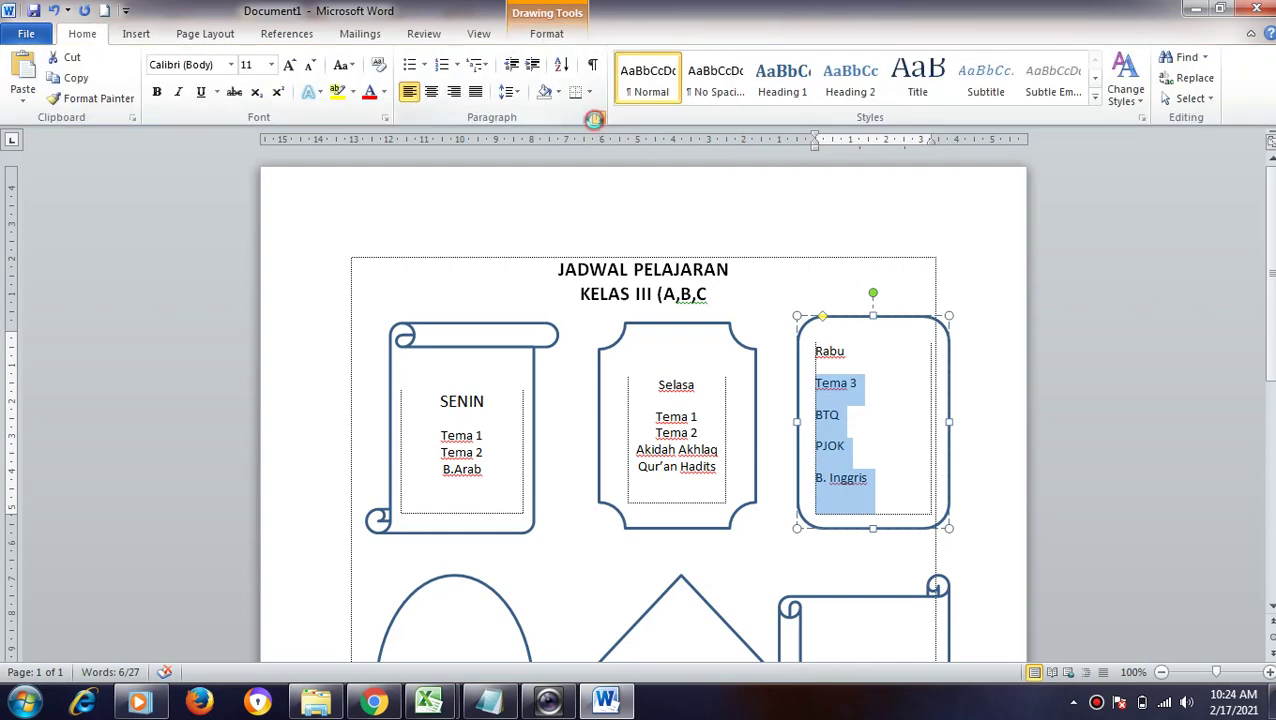
click(598, 117)
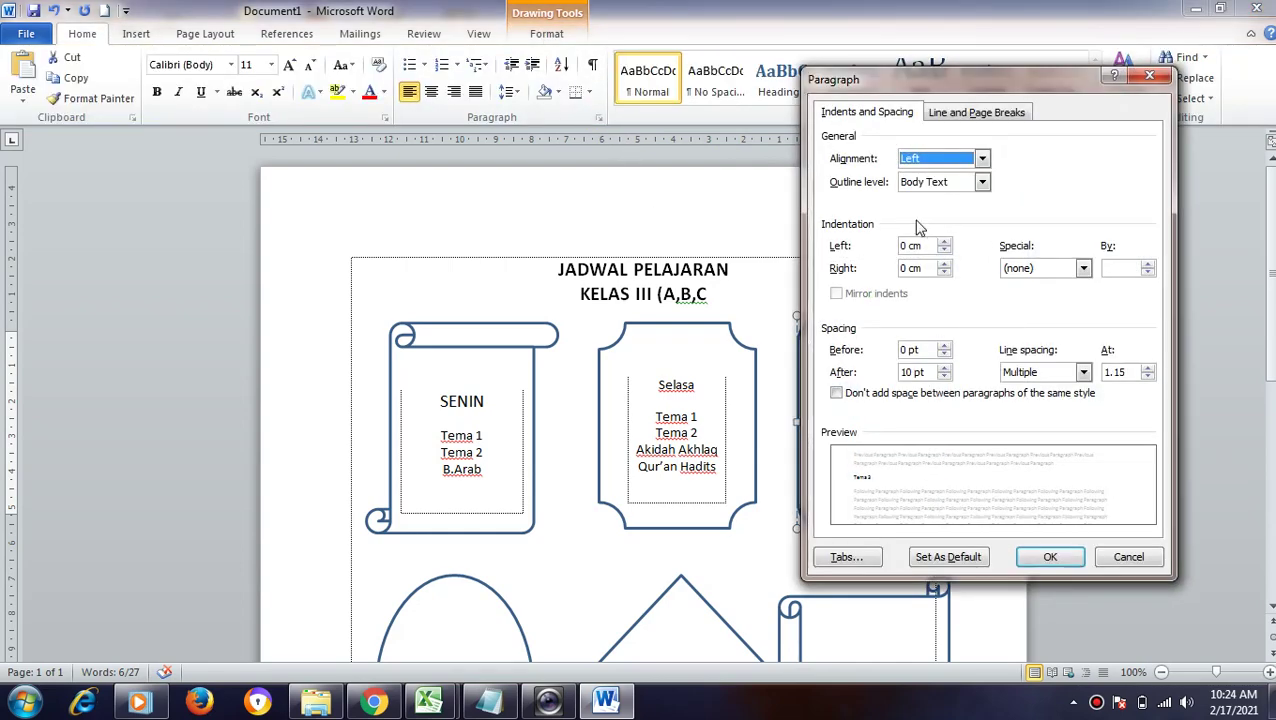
click(944, 376)
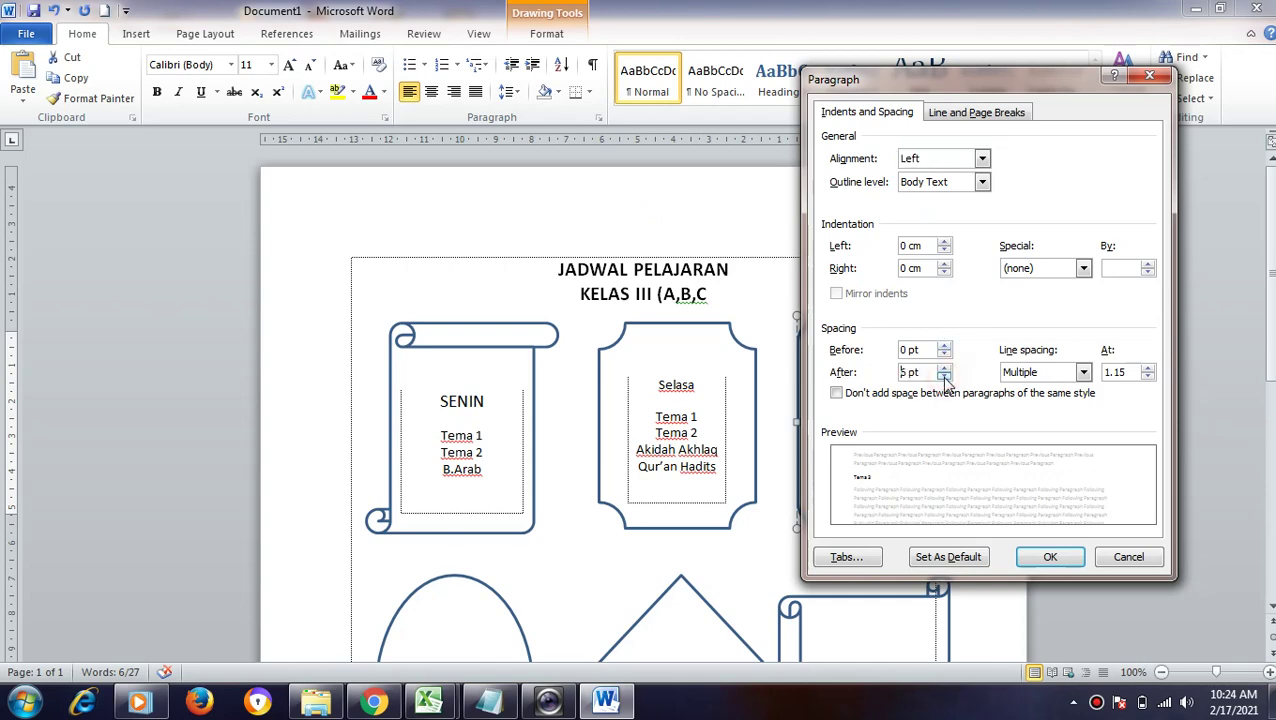
click(944, 376)
click(1030, 372)
click(1015, 389)
click(1052, 557)
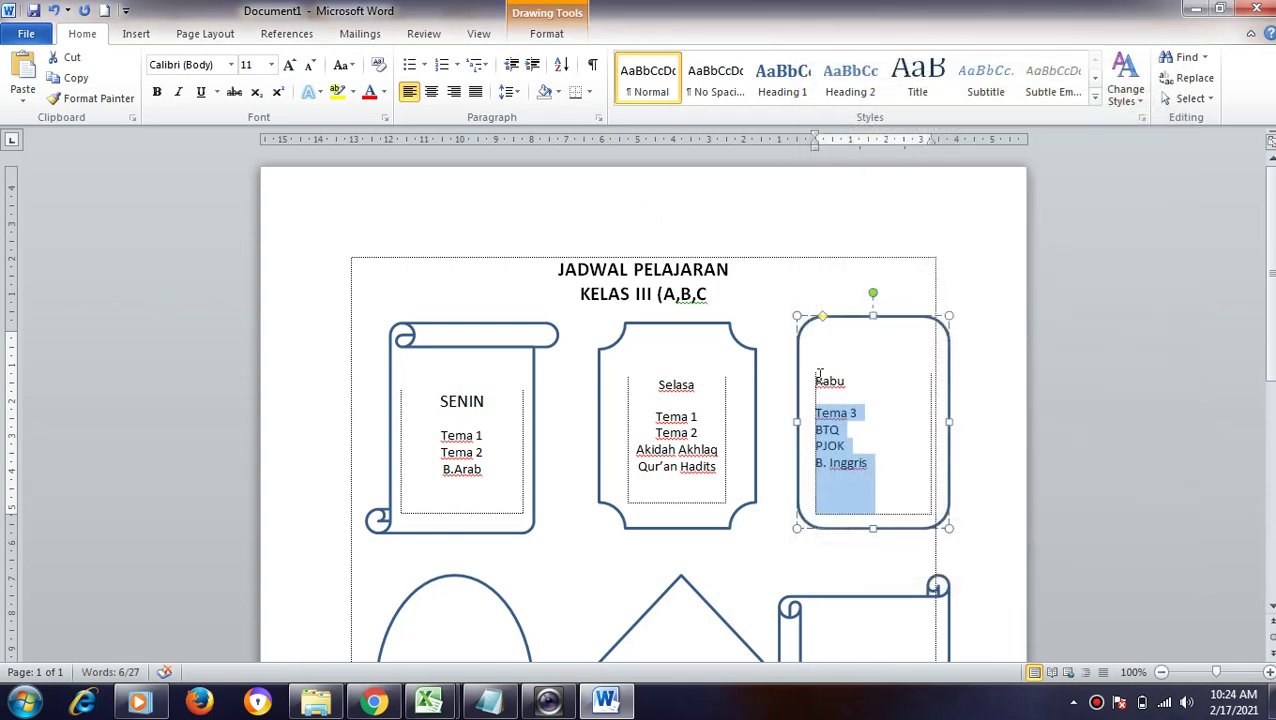
Centre all of the Rabu shape's text, including the Rabu heading.
shift+click(817, 378)
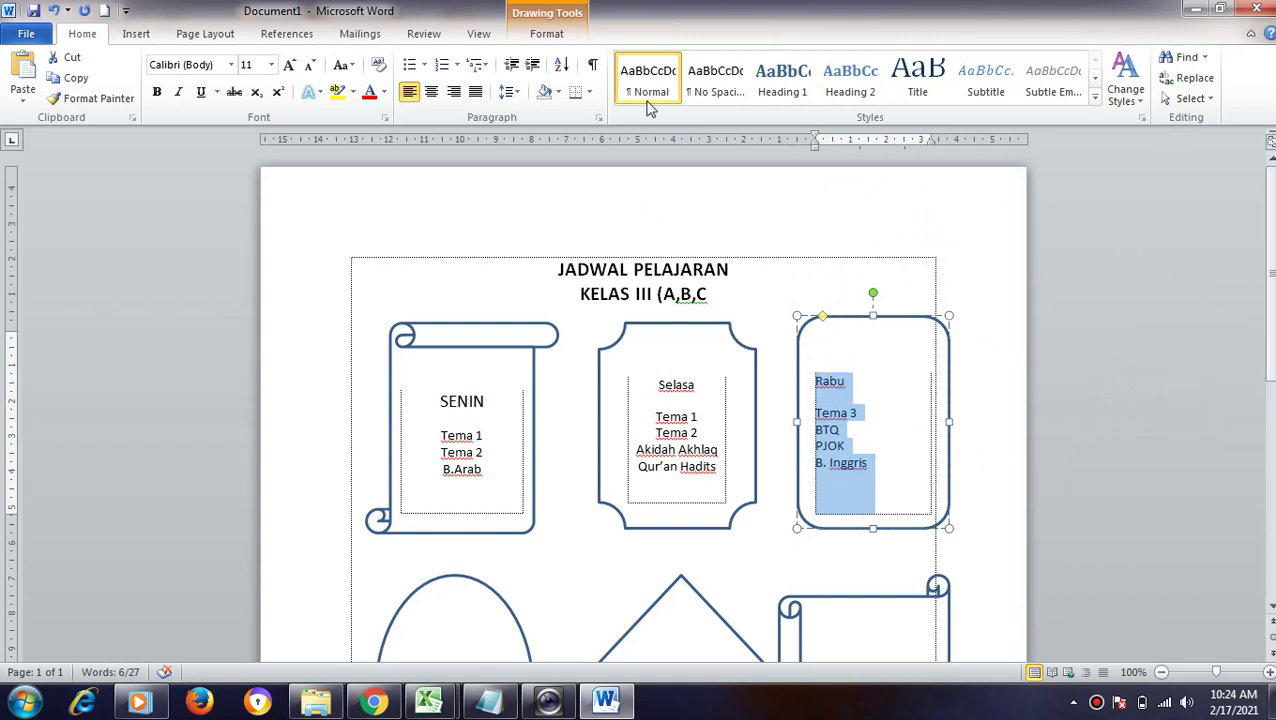
click(431, 91)
click(800, 306)
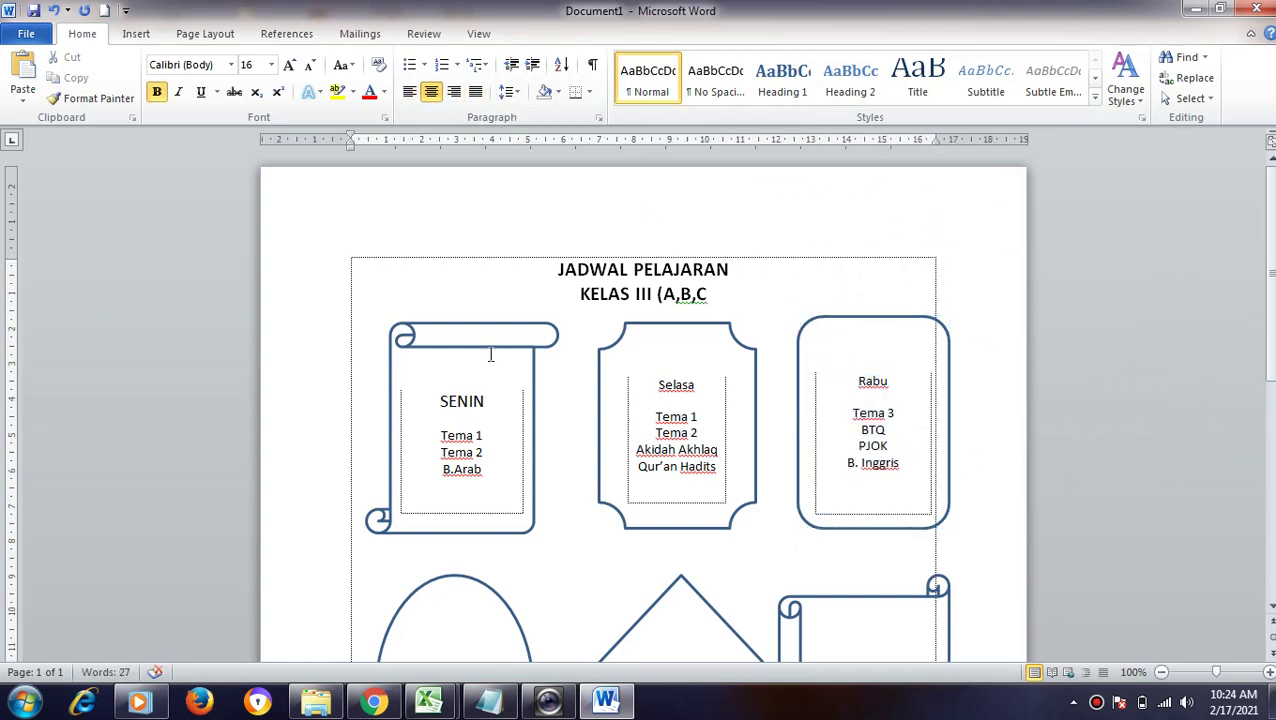
Add a Notepad line: 'jika sudah semua terisi jadwal pelajaran pada shapes yang ada, maka jangan lupa di'.
click(605, 700)
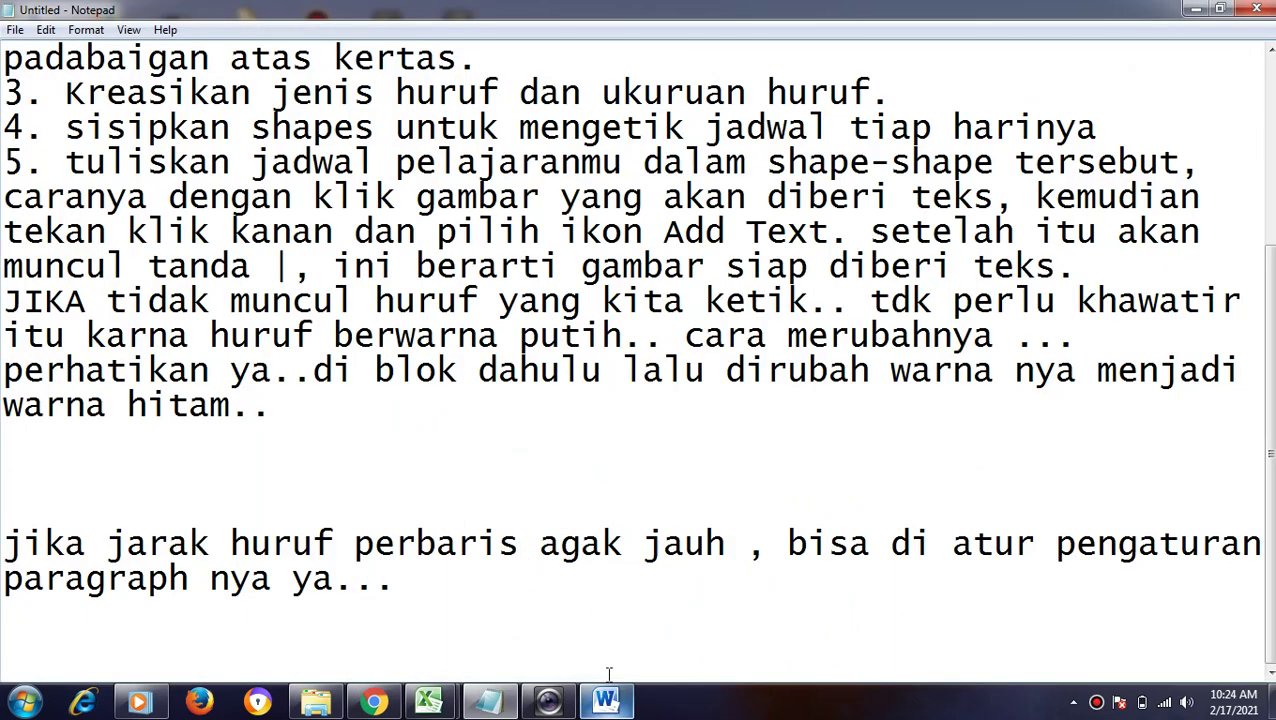
click(492, 594)
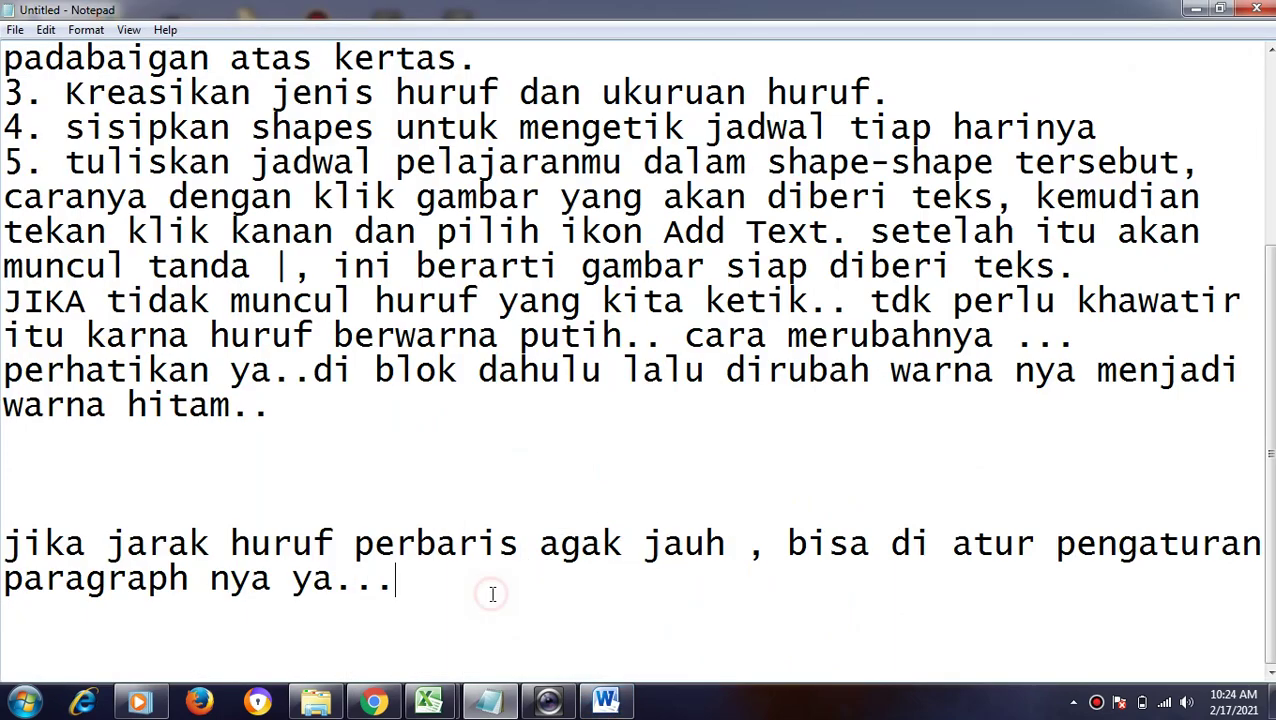
key(Return)
key(Return)
text(jika sudah )
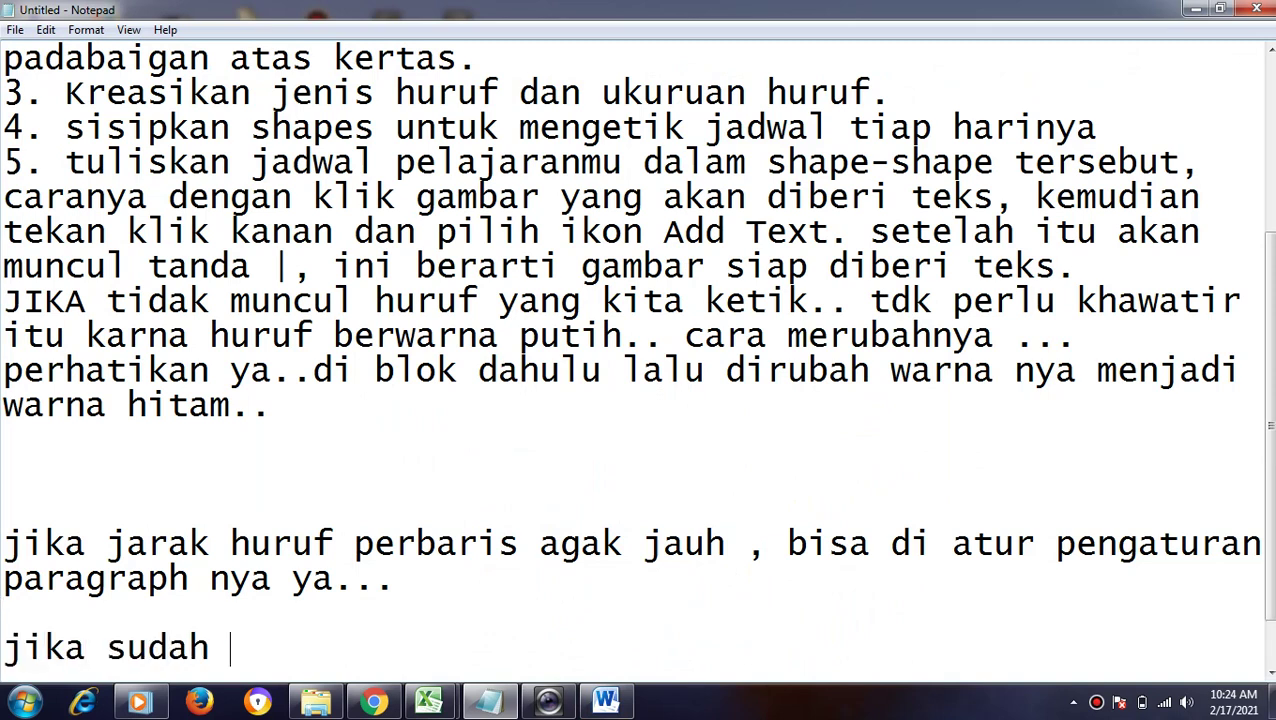
text(semua teri)
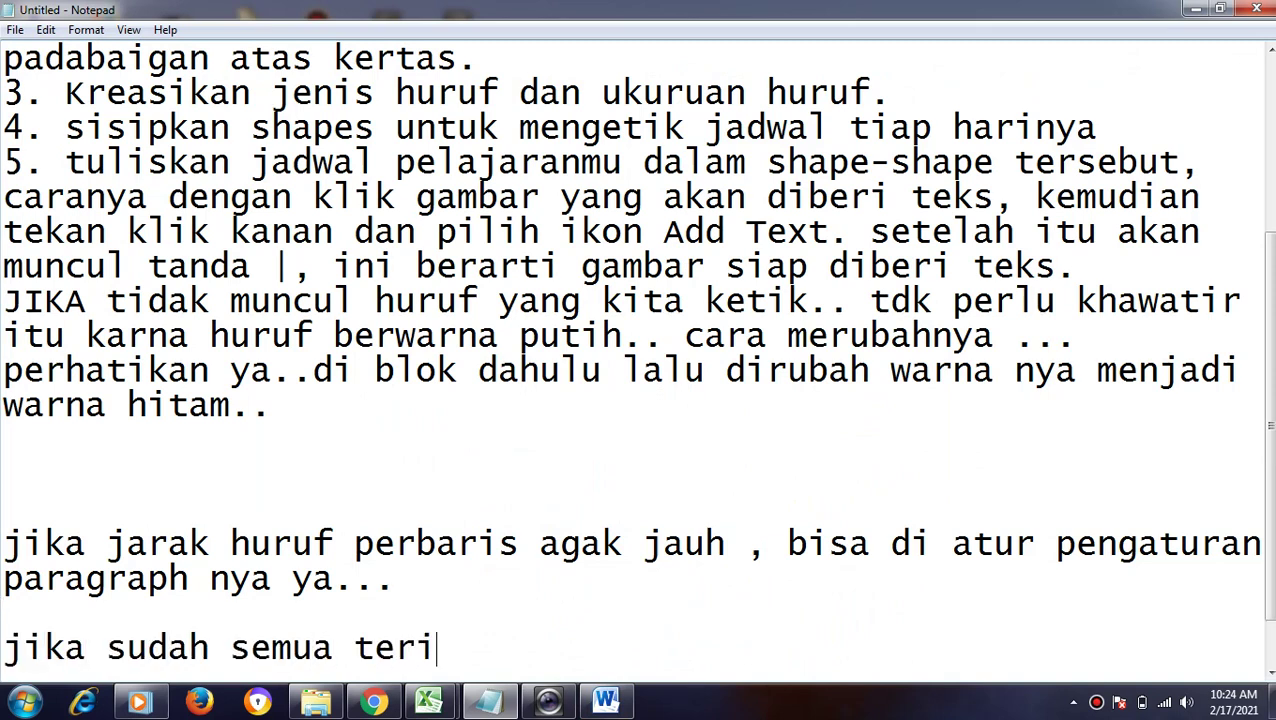
text(si )
text(jadwal)
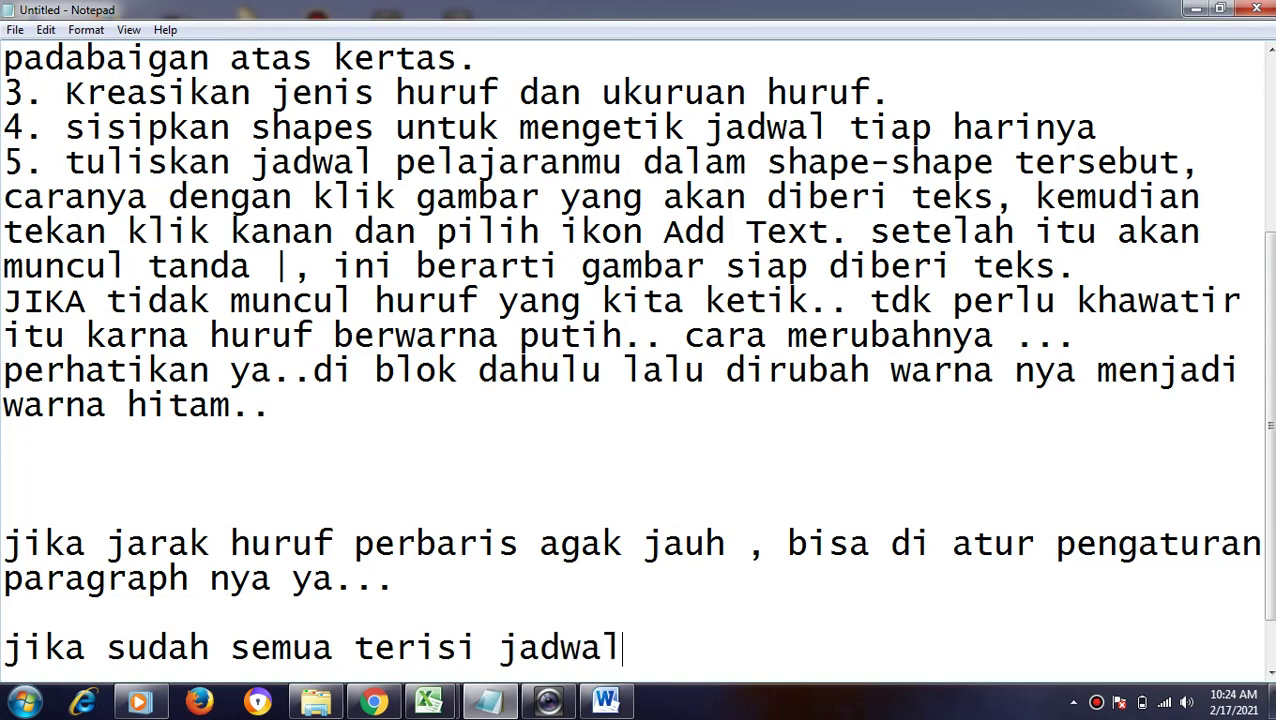
text( per)
key(BackSpace)
text(a)
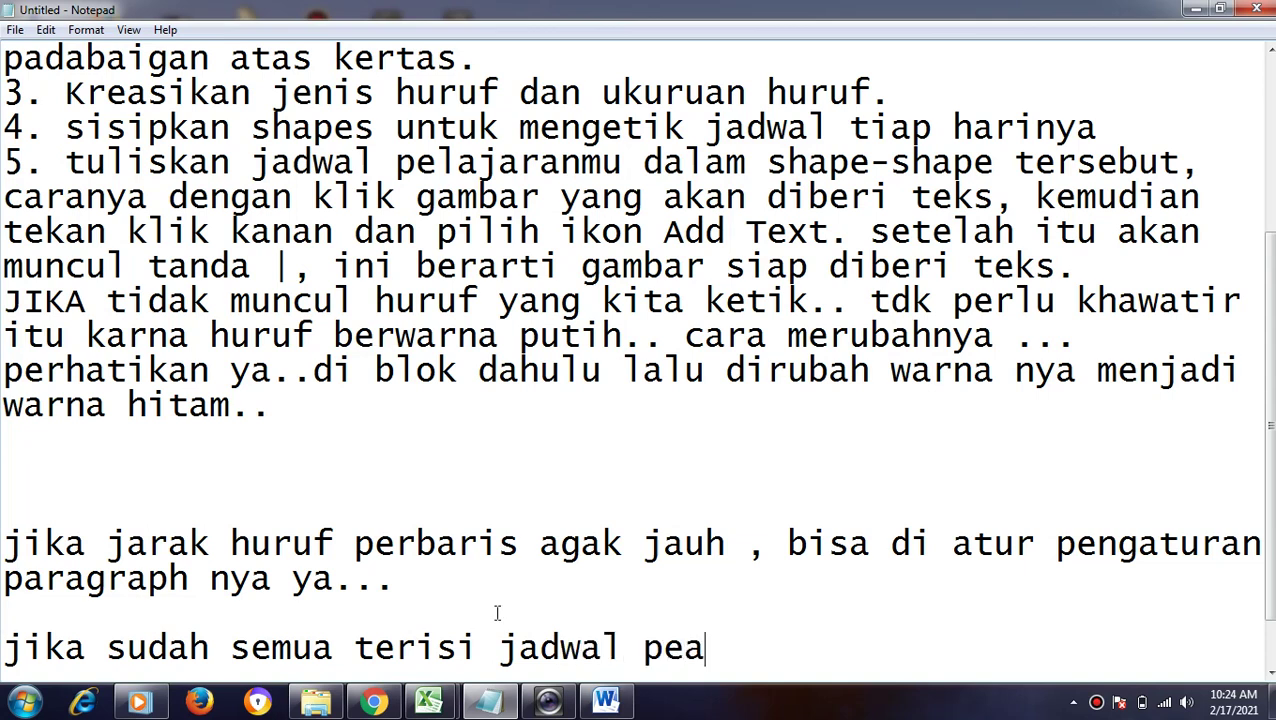
key(BackSpace)
text(lajara)
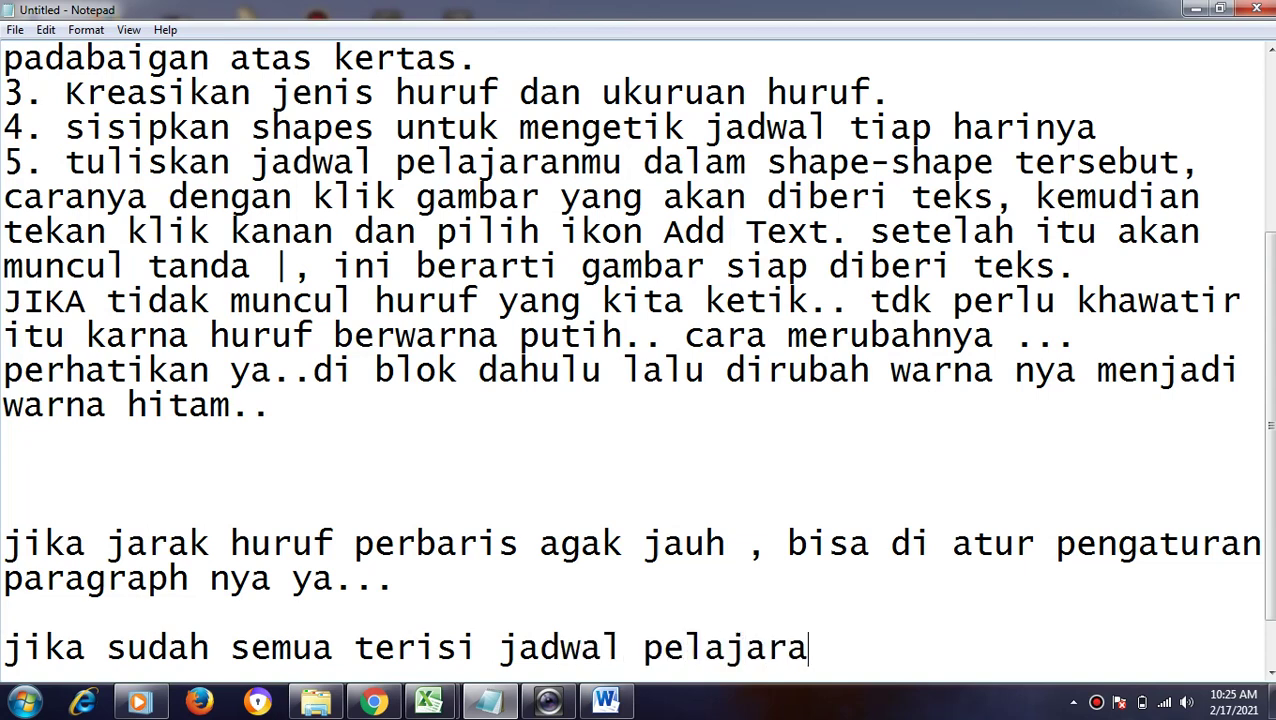
text(n )
text(pada shapes )
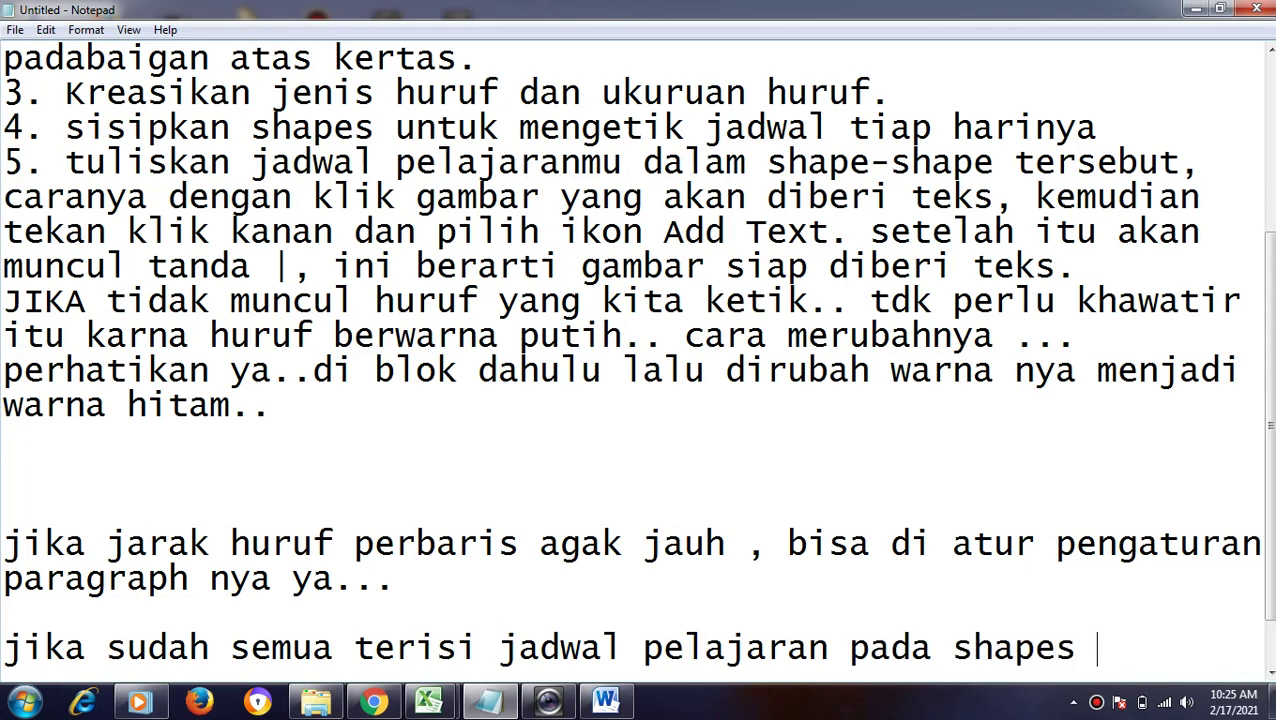
text(yang ada.)
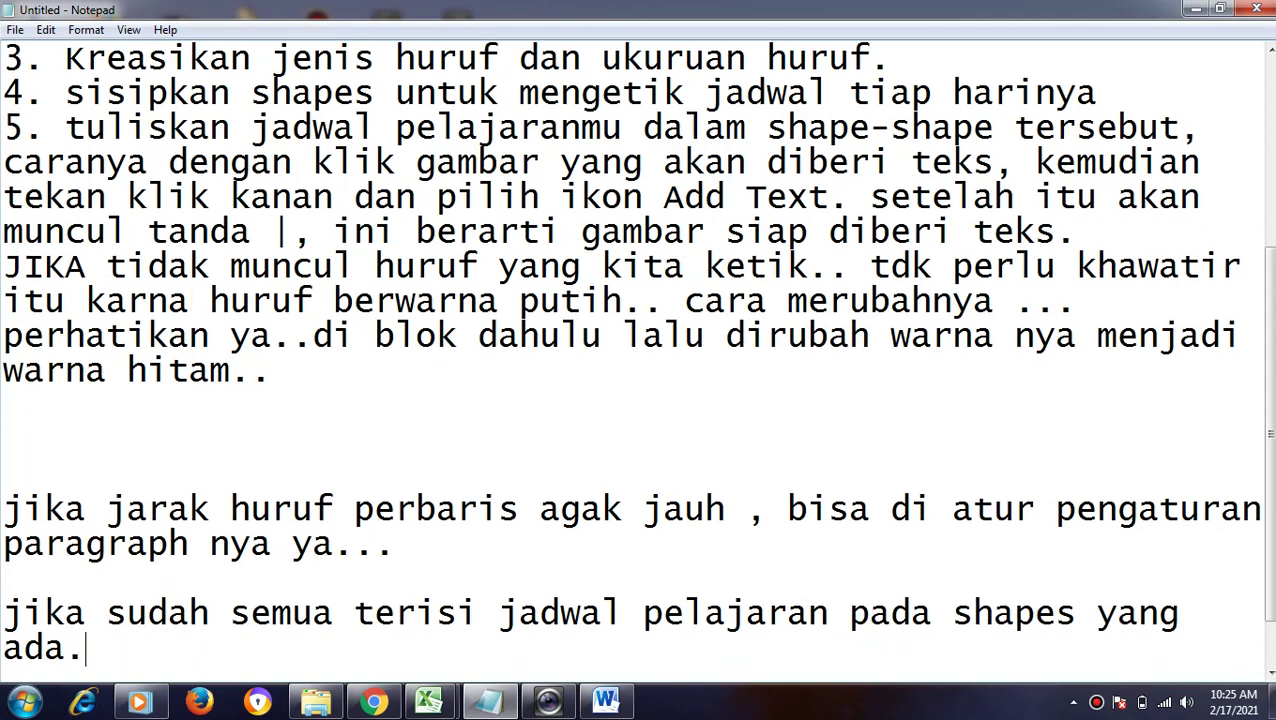
key(BackSpace)
text(, ma)
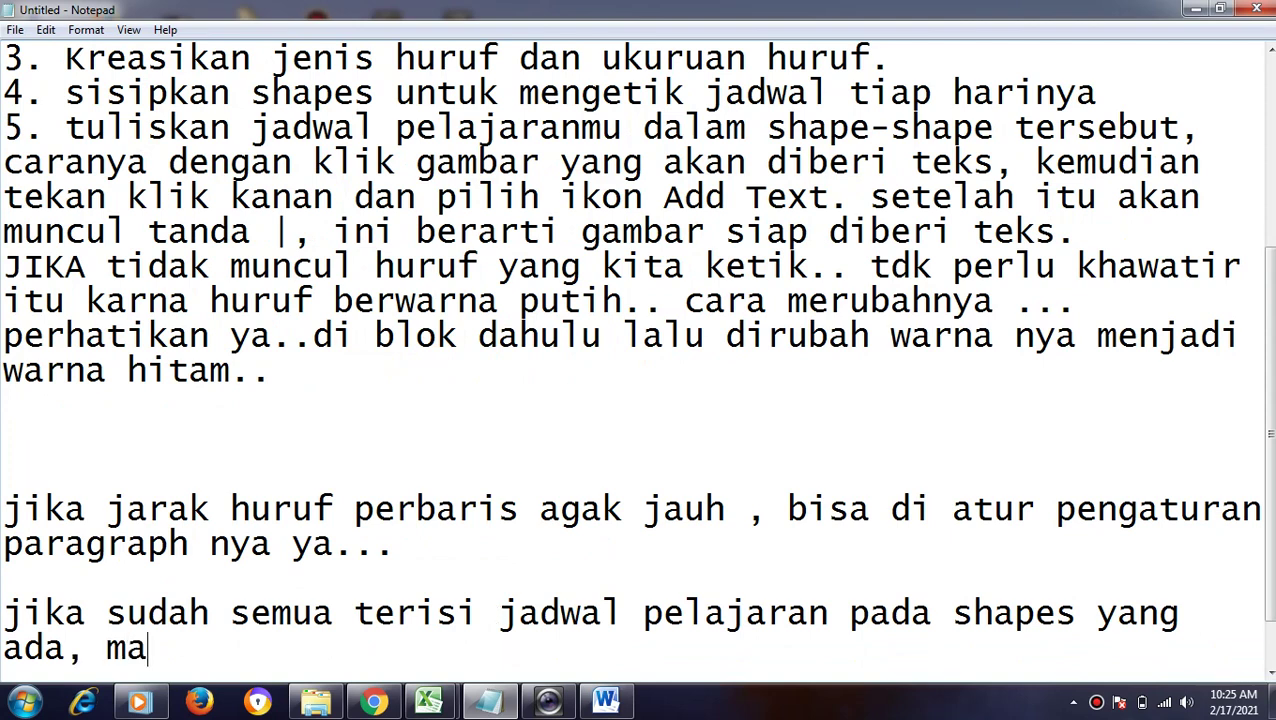
text(kan)
key(BackSpace)
key(BackSpace)
key(BackSpace)
text(a jangan j)
key(BackSpace)
text(lup)
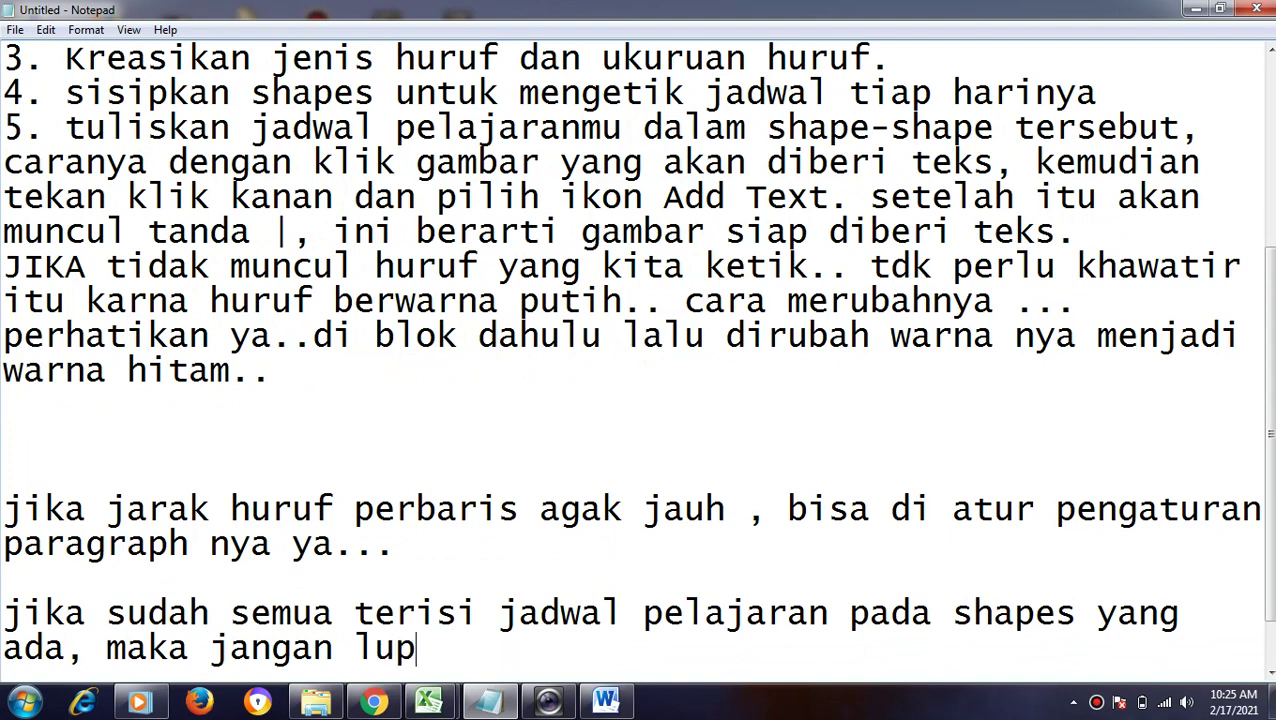
text(a di)
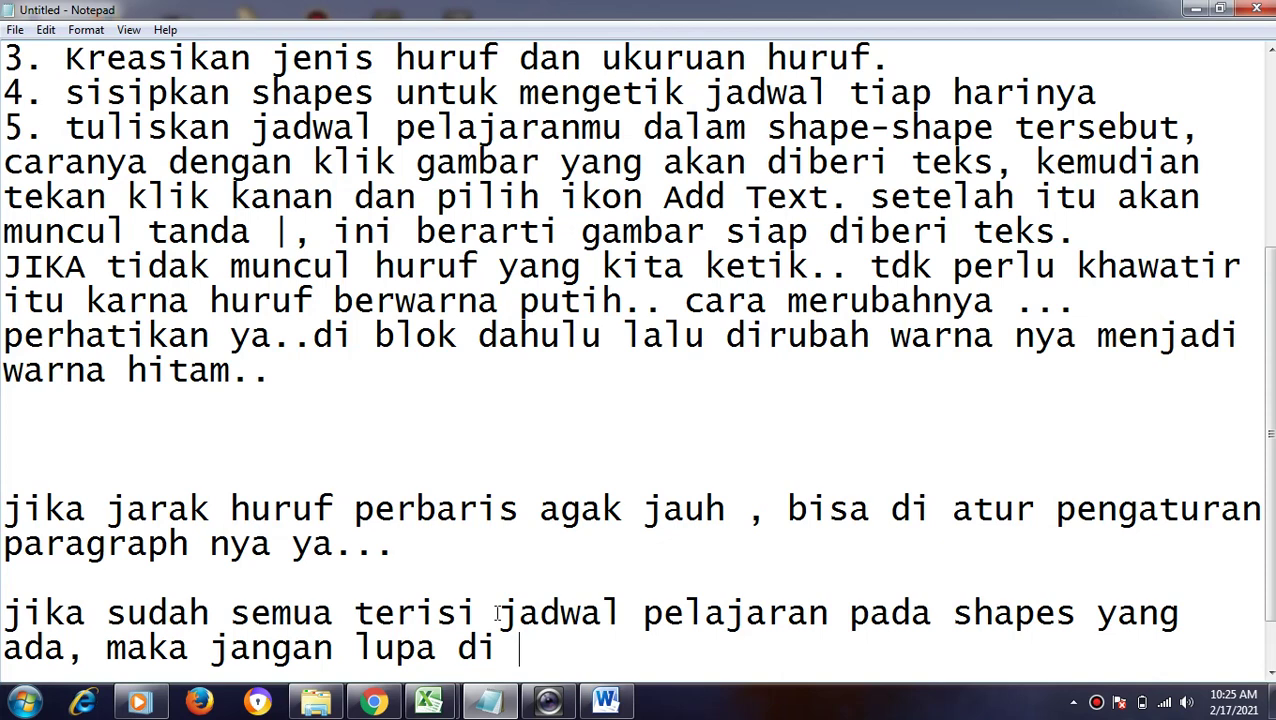
Continue the Notepad note with 'a disimpan, dan diberi warna pada shapes agar lebih enak'.
key(BackSpace)
key(BackSpace)
key(BackSpace)
key(BackSpace)
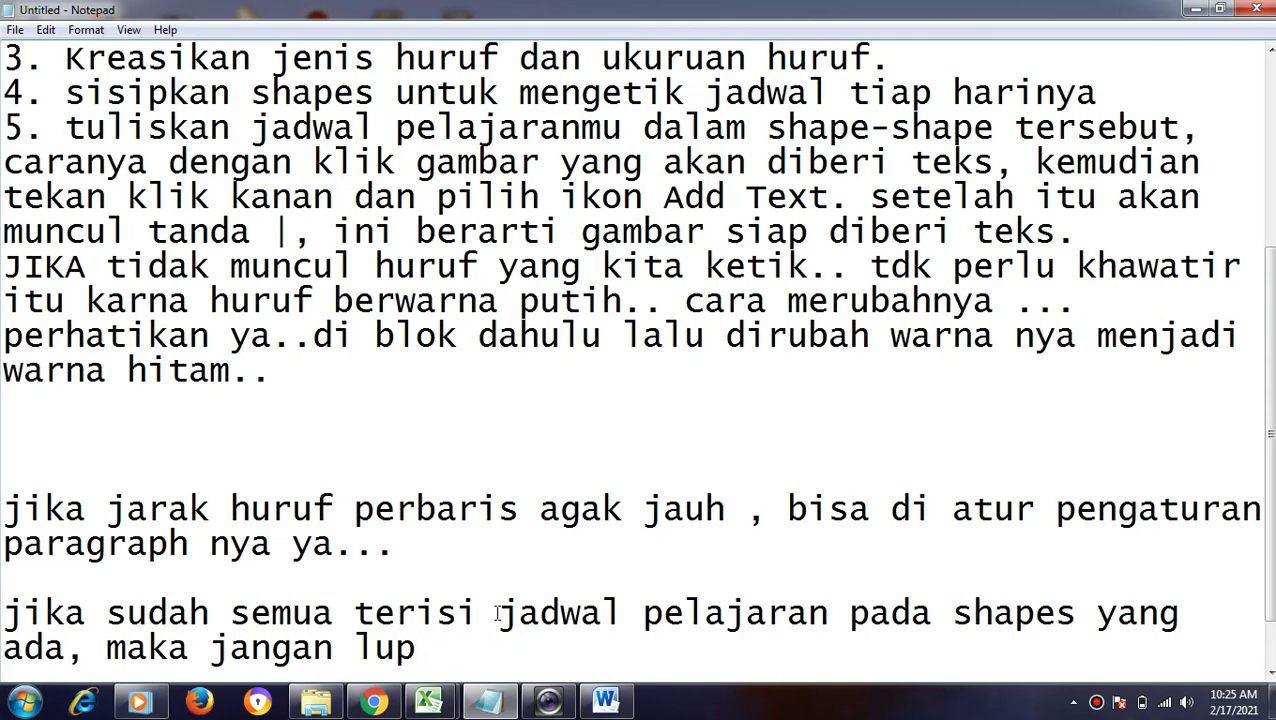
text(a disimp)
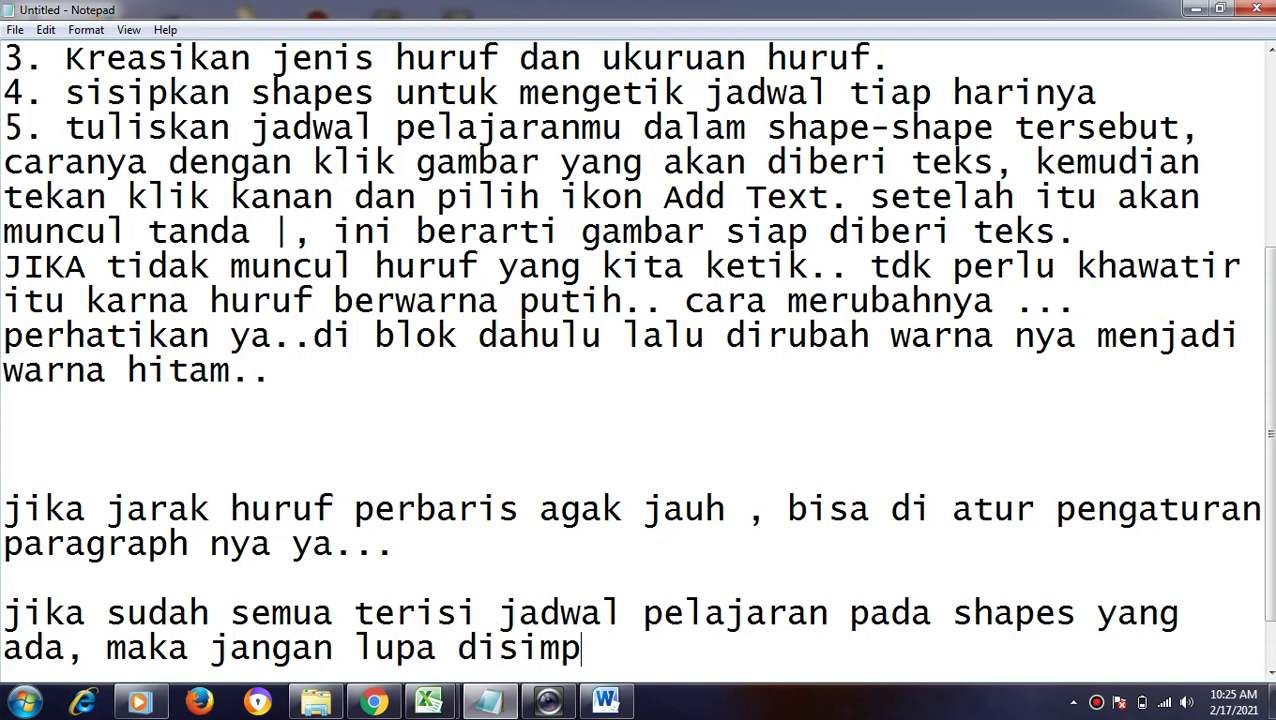
text(am)
key(BackSpace)
text(n, dan db)
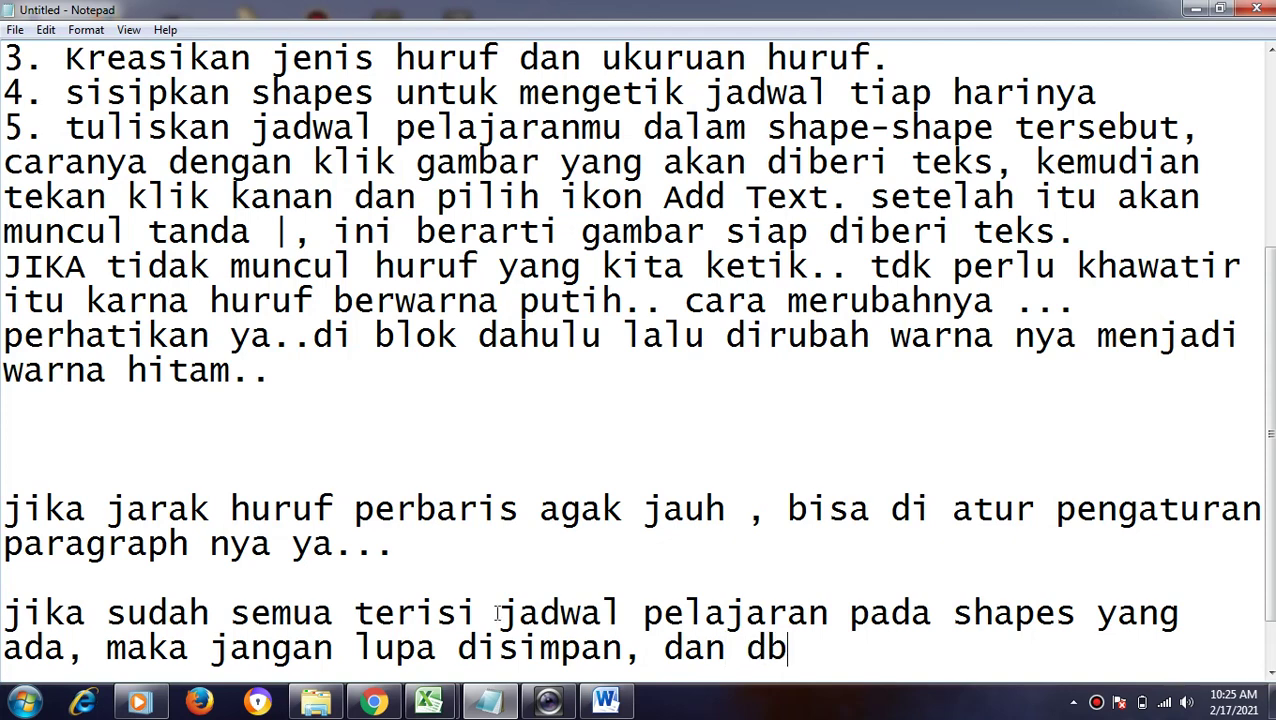
key(BackSpace)
text(iberi )
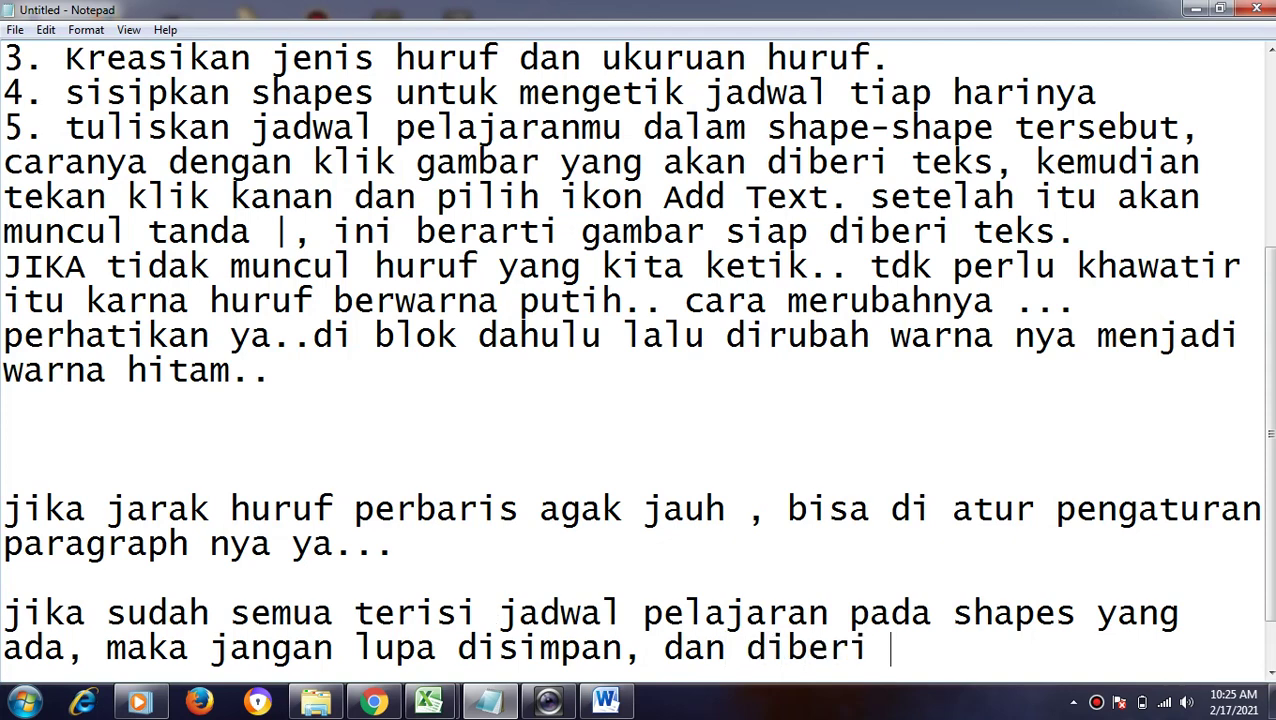
text(warna s)
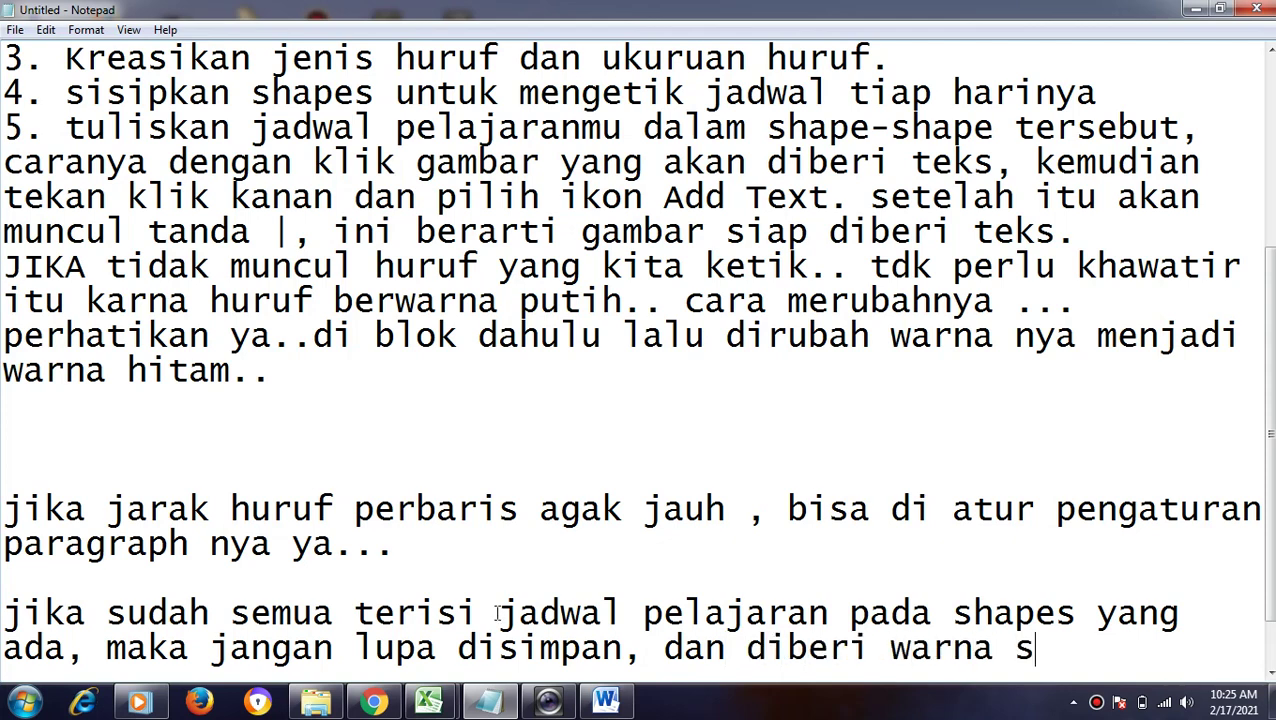
key(BackSpace)
text(pada shapes)
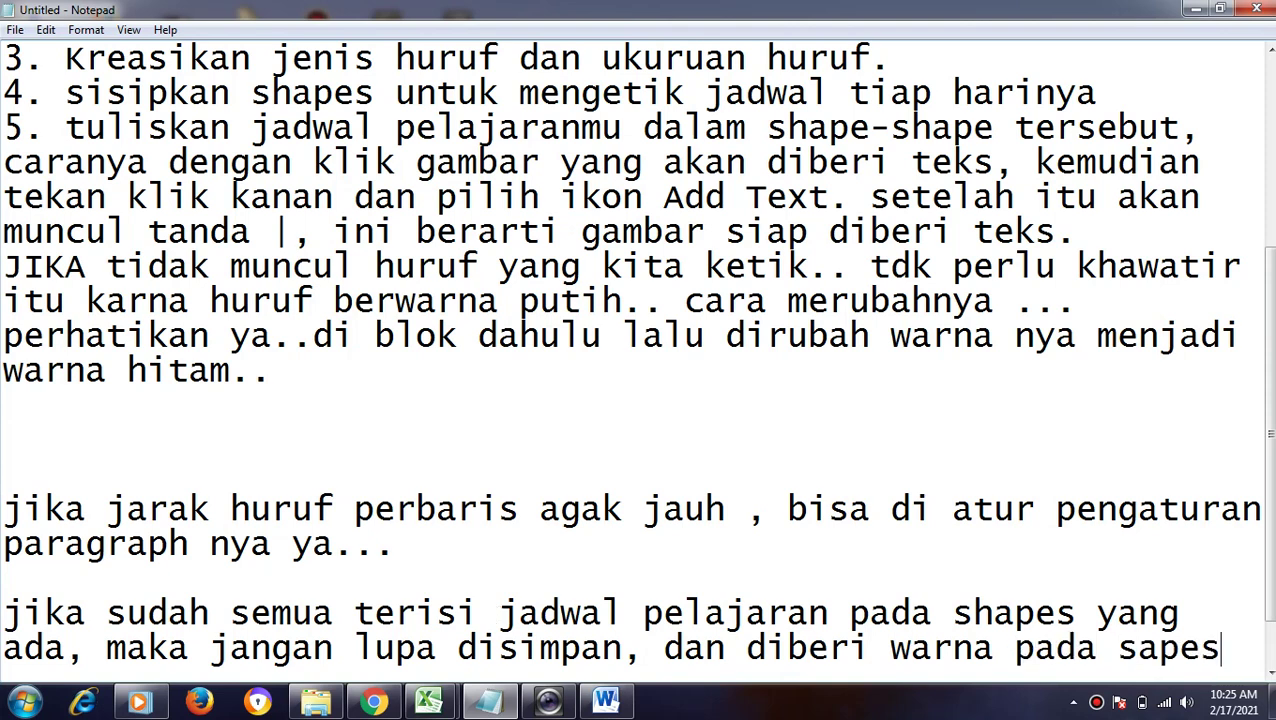
key(BackSpace)
key(BackSpace)
key(BackSpace)
key(BackSpace)
text(hape)
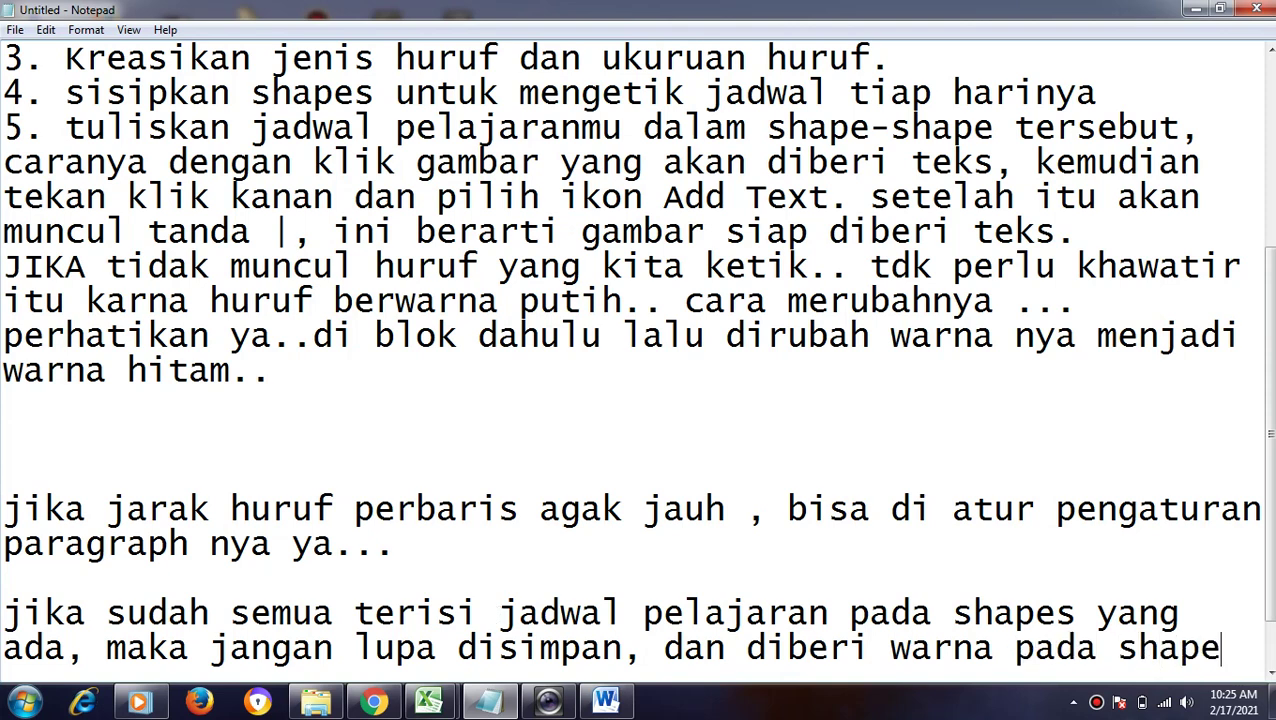
text(s aga)
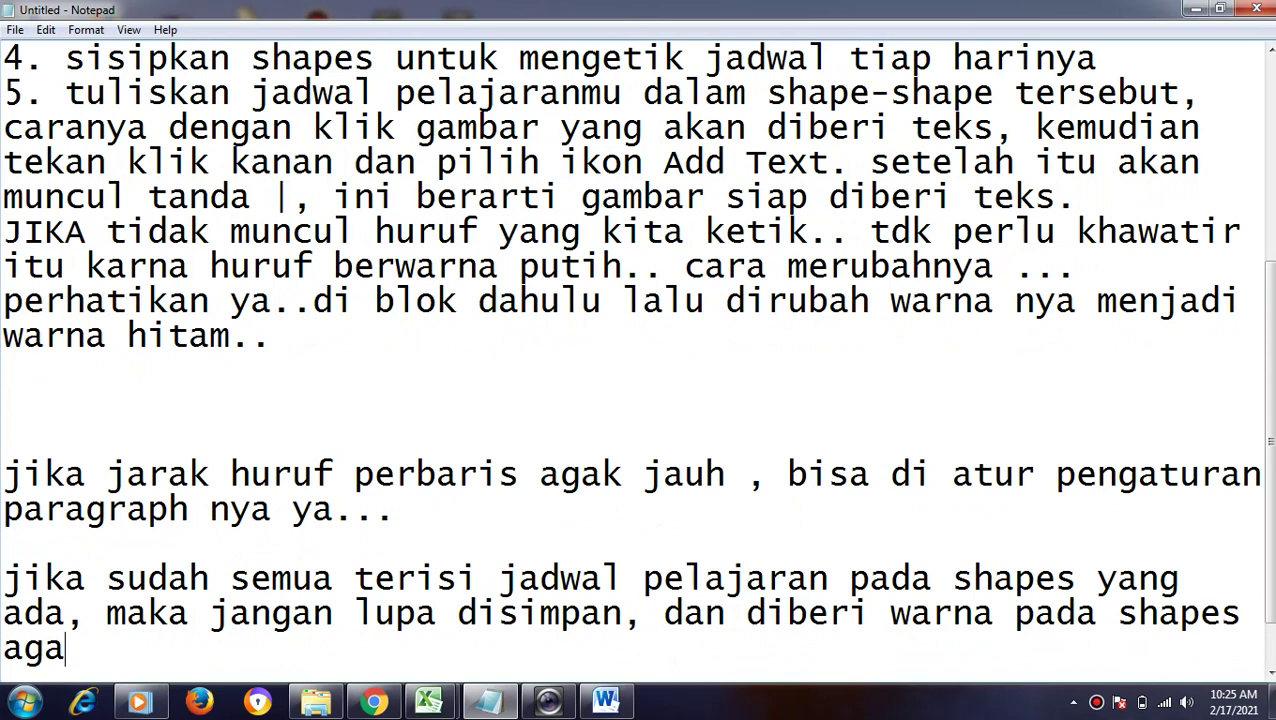
text(r )
text(l)
text(ebih enakd)
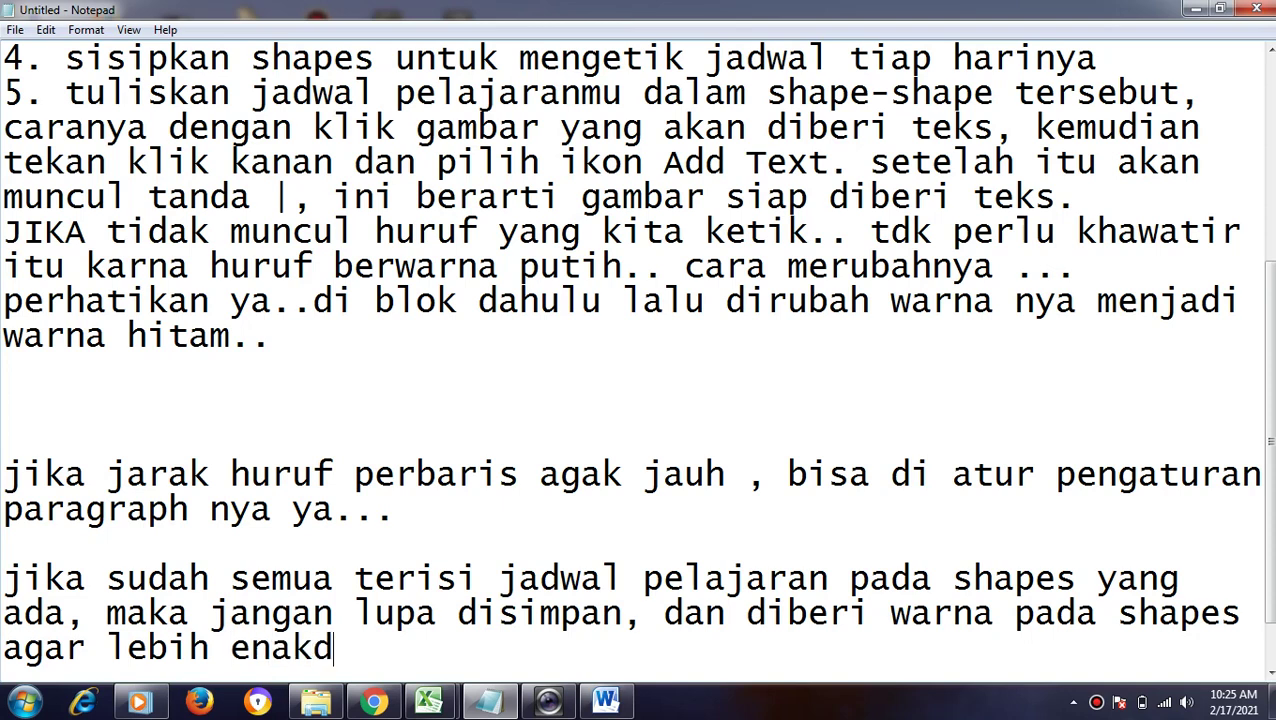
text(i)
End the note with 'di lihatnya jika menggunakan warna..' and add two blank lines.
key(BackSpace)
key(BackSpace)
text(di pa)
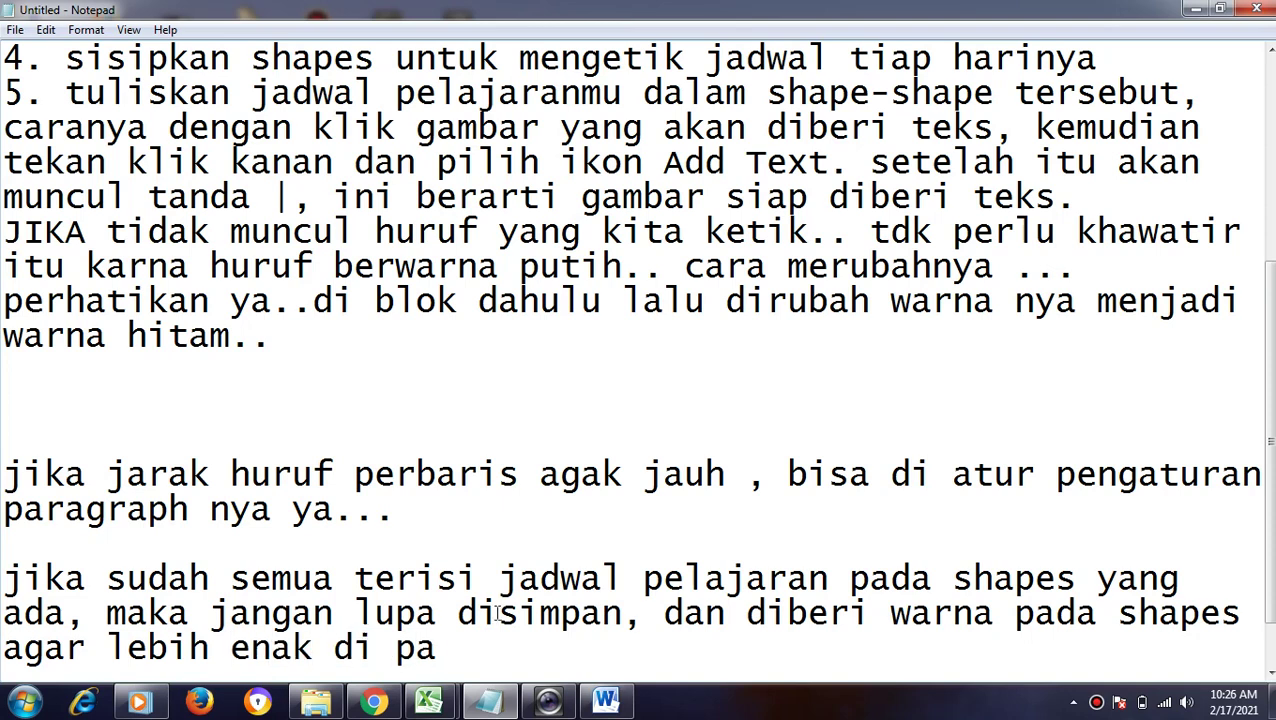
key(BackSpace)
key(BackSpace)
text(lihat)
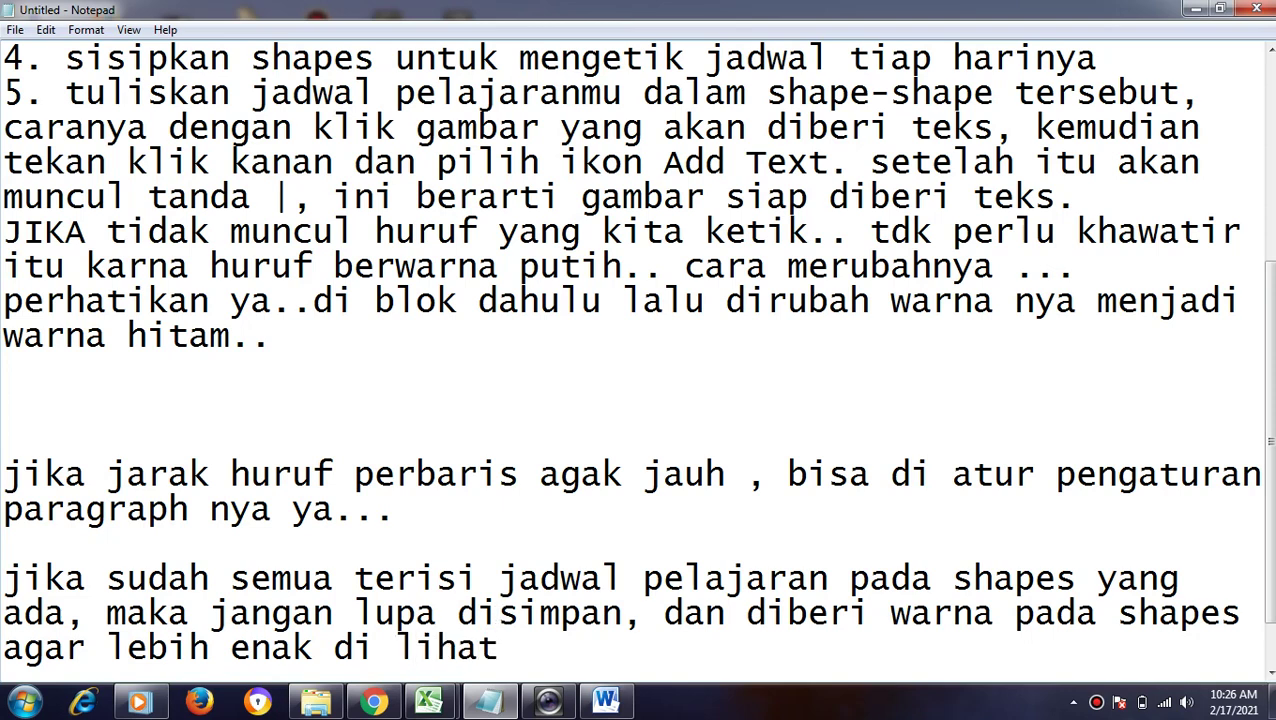
text(nya ji)
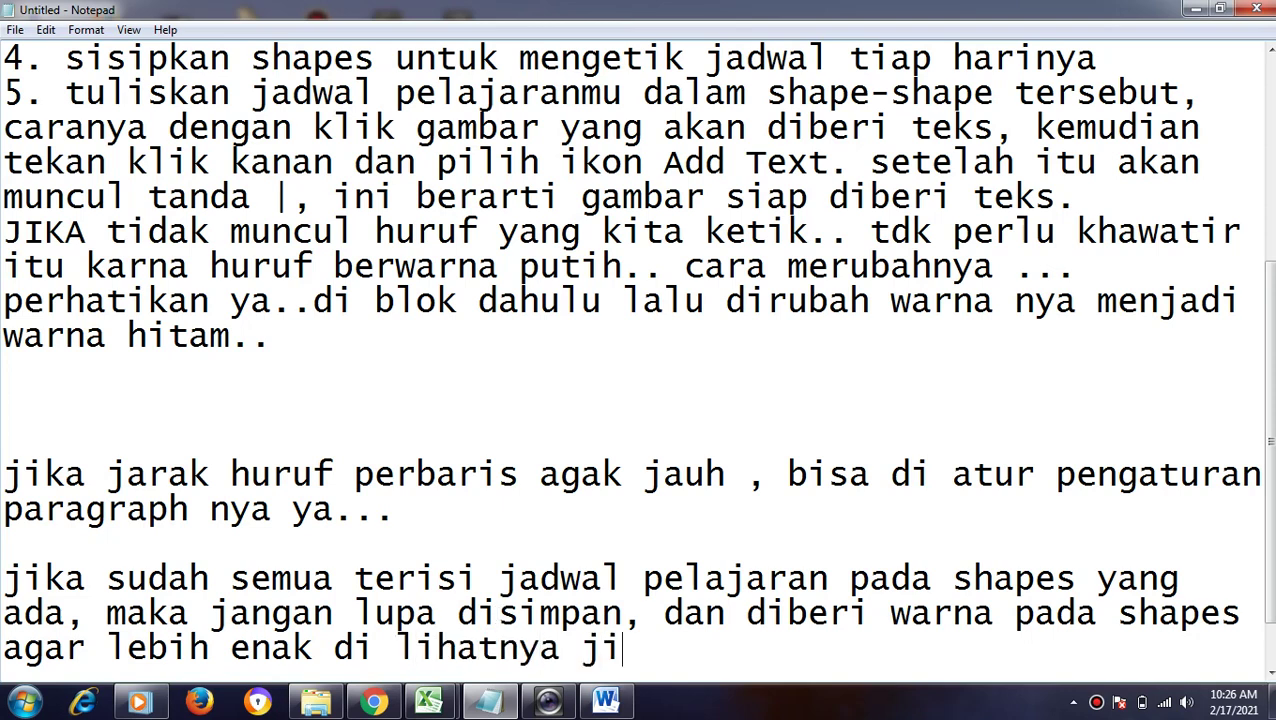
text(ka mengg)
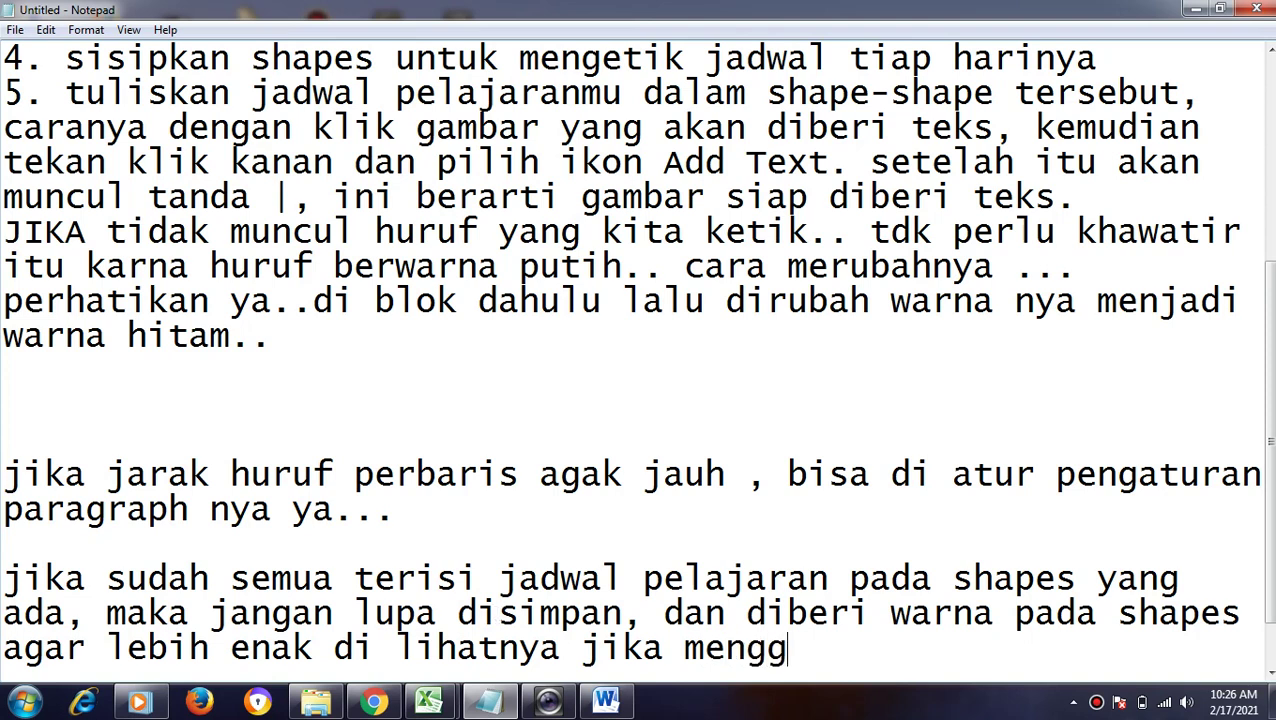
text(uana)
key(BackSpace)
key(BackSpace)
key(BackSpace)
text(nakan warna..)
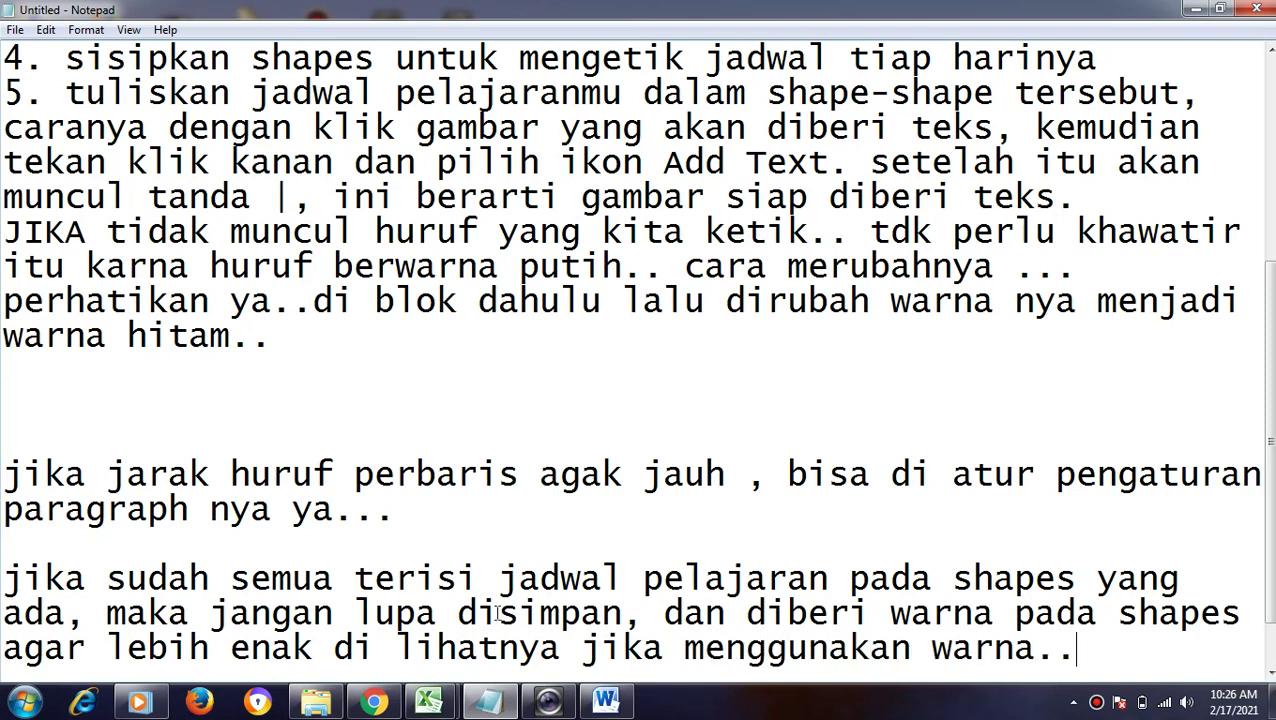
key(Return)
key(Return)
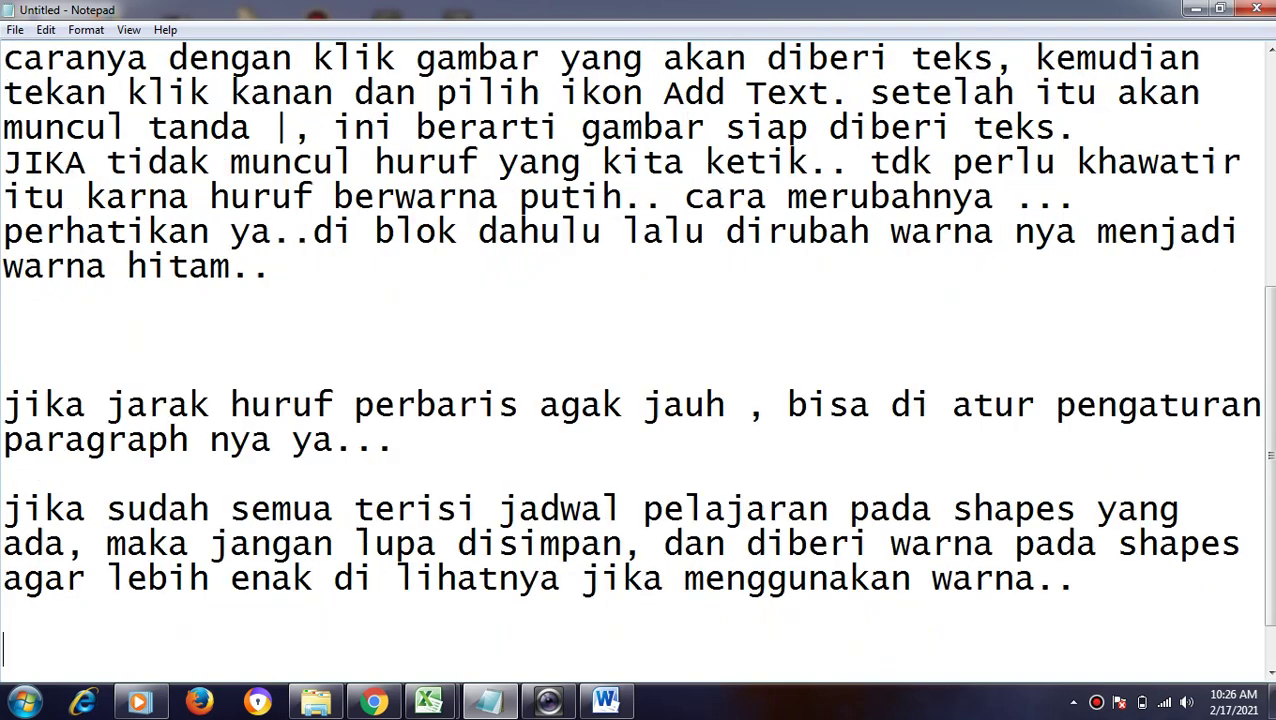
key(Return)
key(Return)
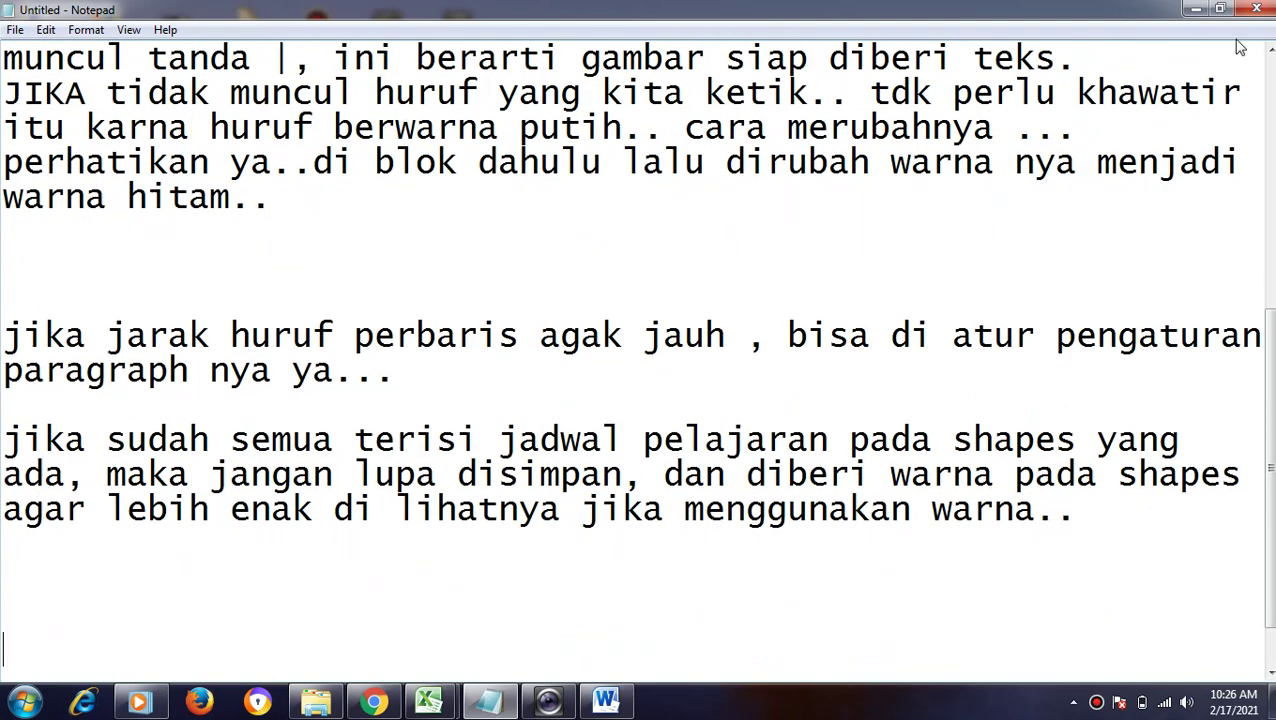
Return to the Word schedule and give the SENIN scroll shape a green Shape Fill.
click(1197, 11)
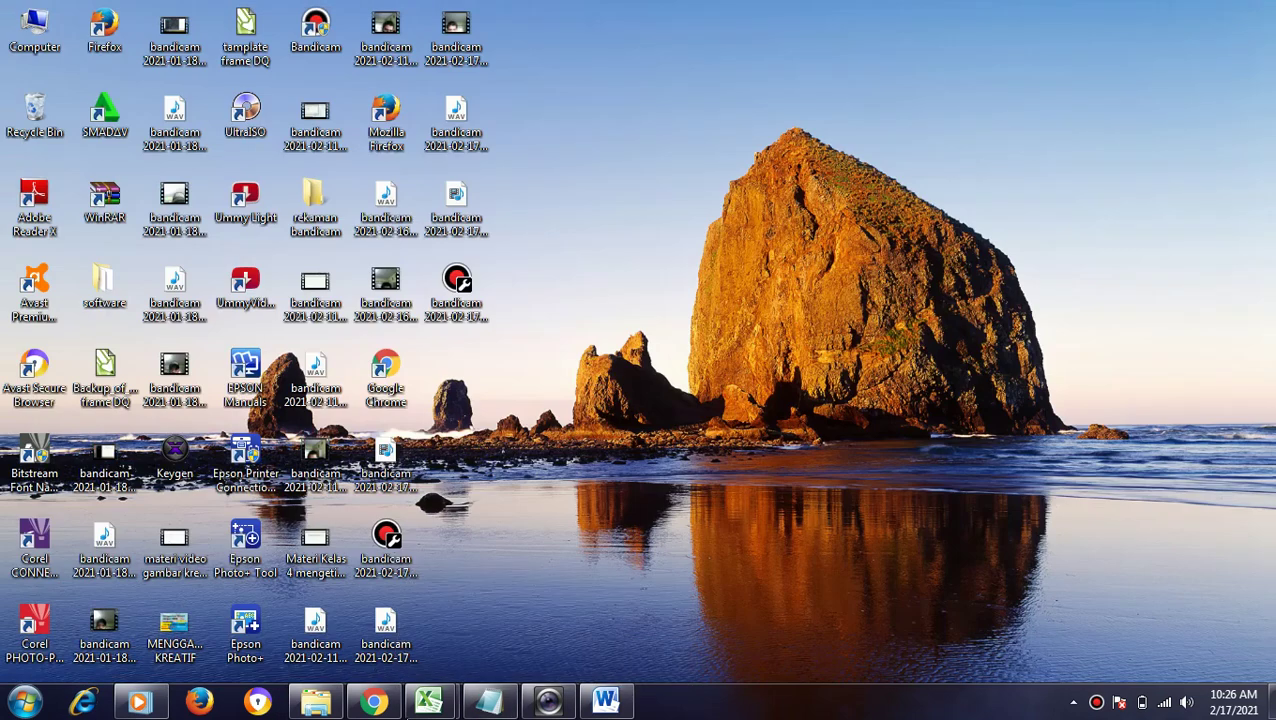
click(625, 700)
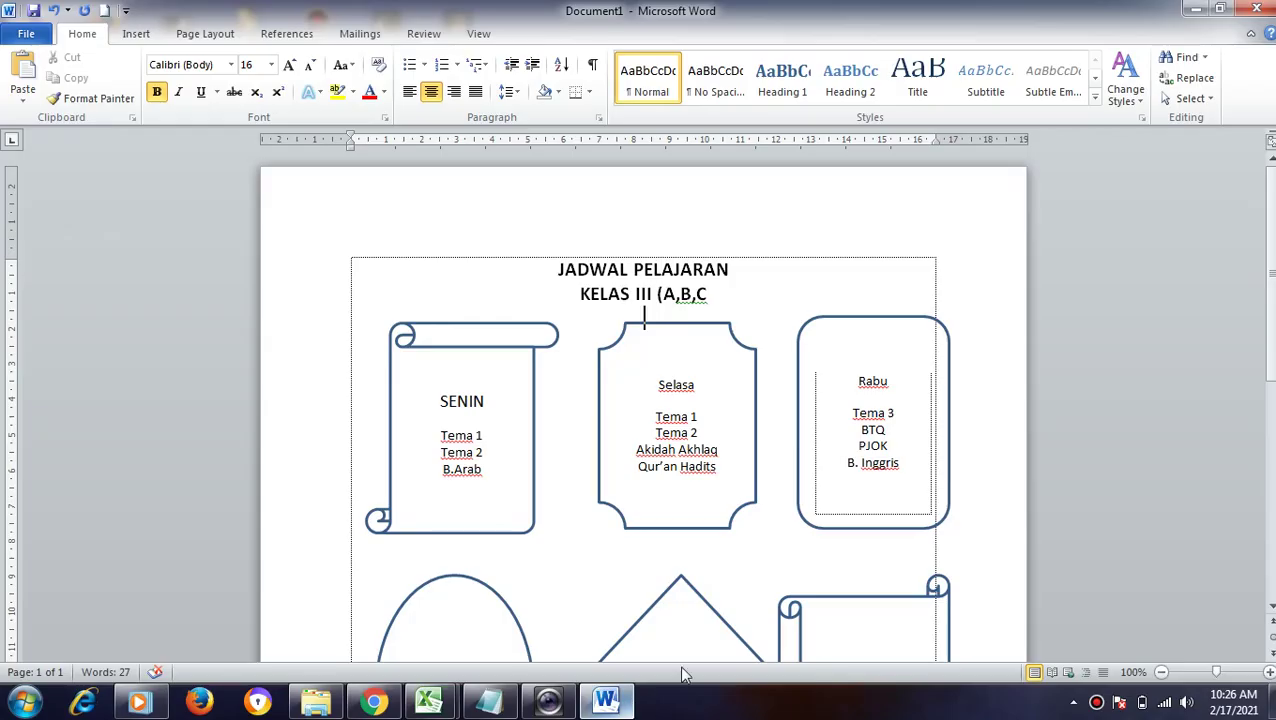
click(508, 330)
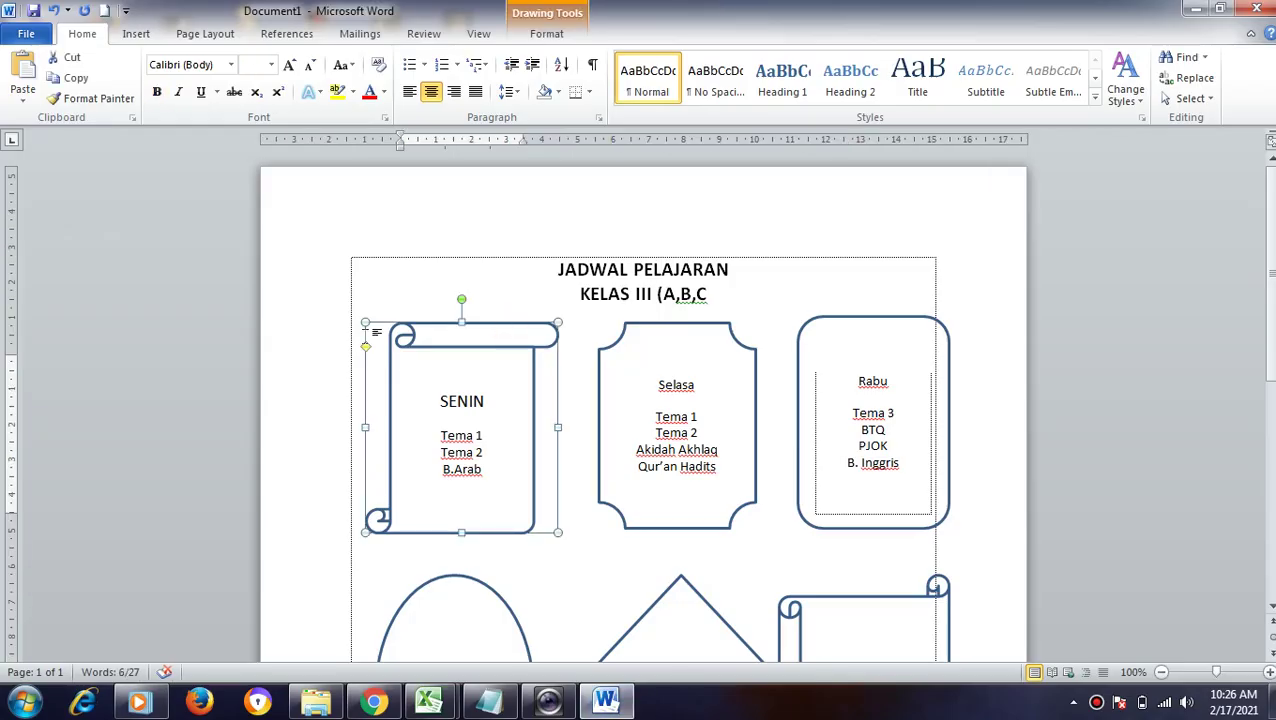
click(563, 38)
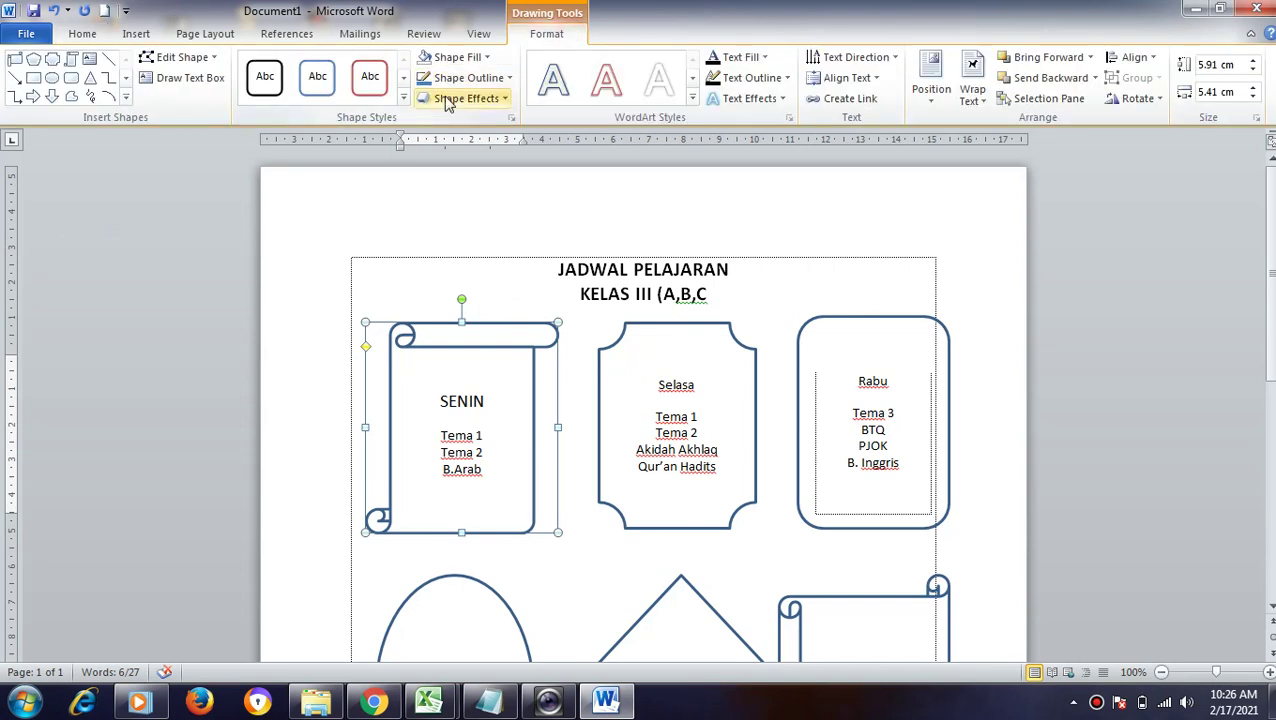
click(471, 57)
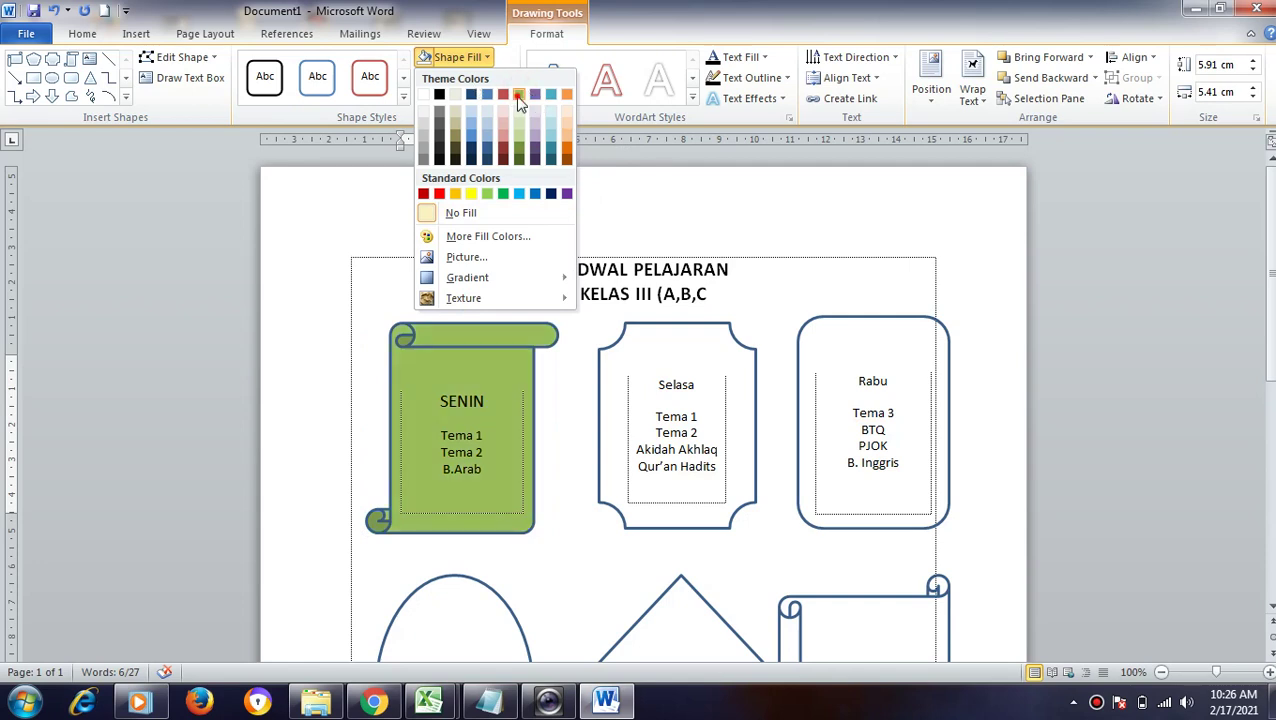
click(519, 97)
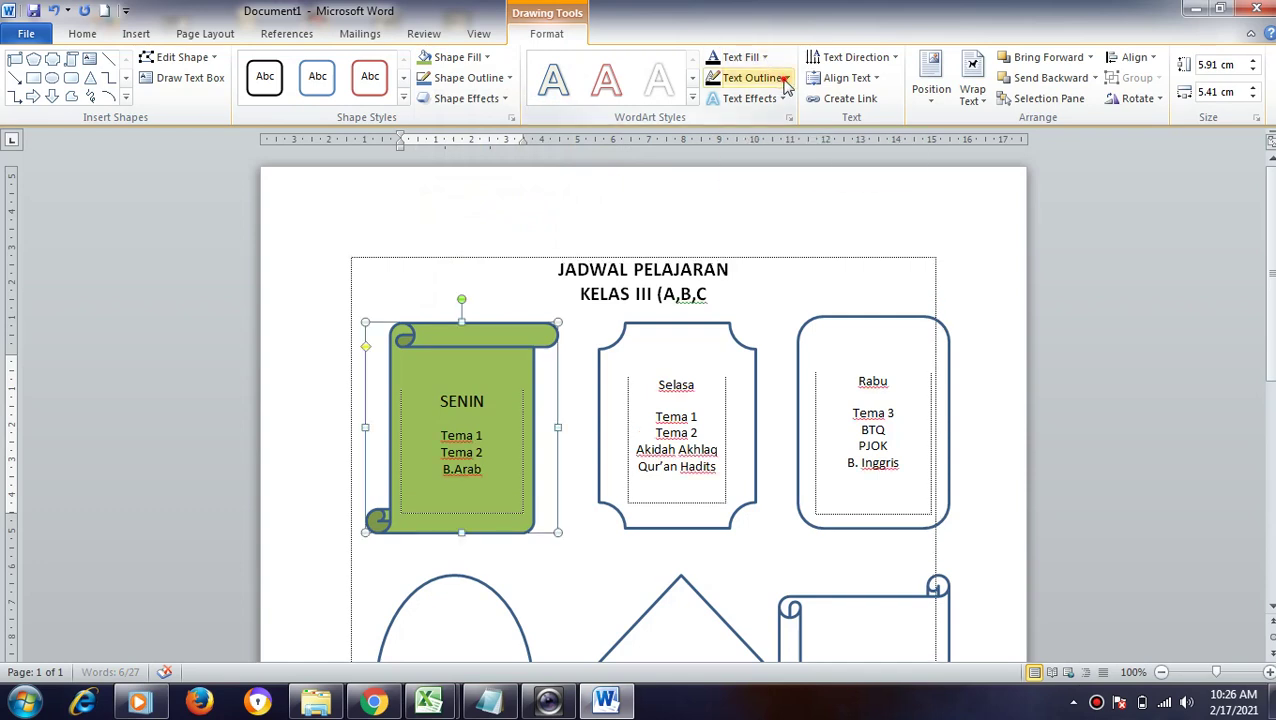
Apply a black Text Outline to the text inside the SENIN shape.
click(786, 79)
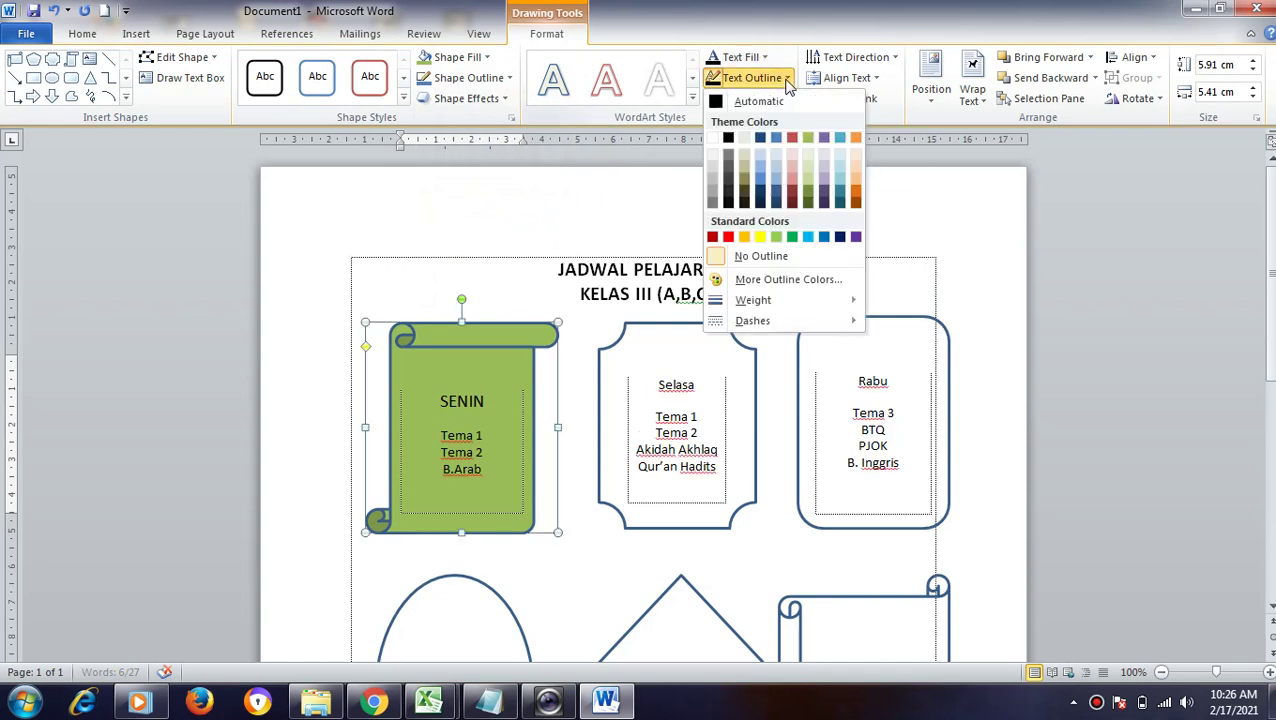
click(727, 140)
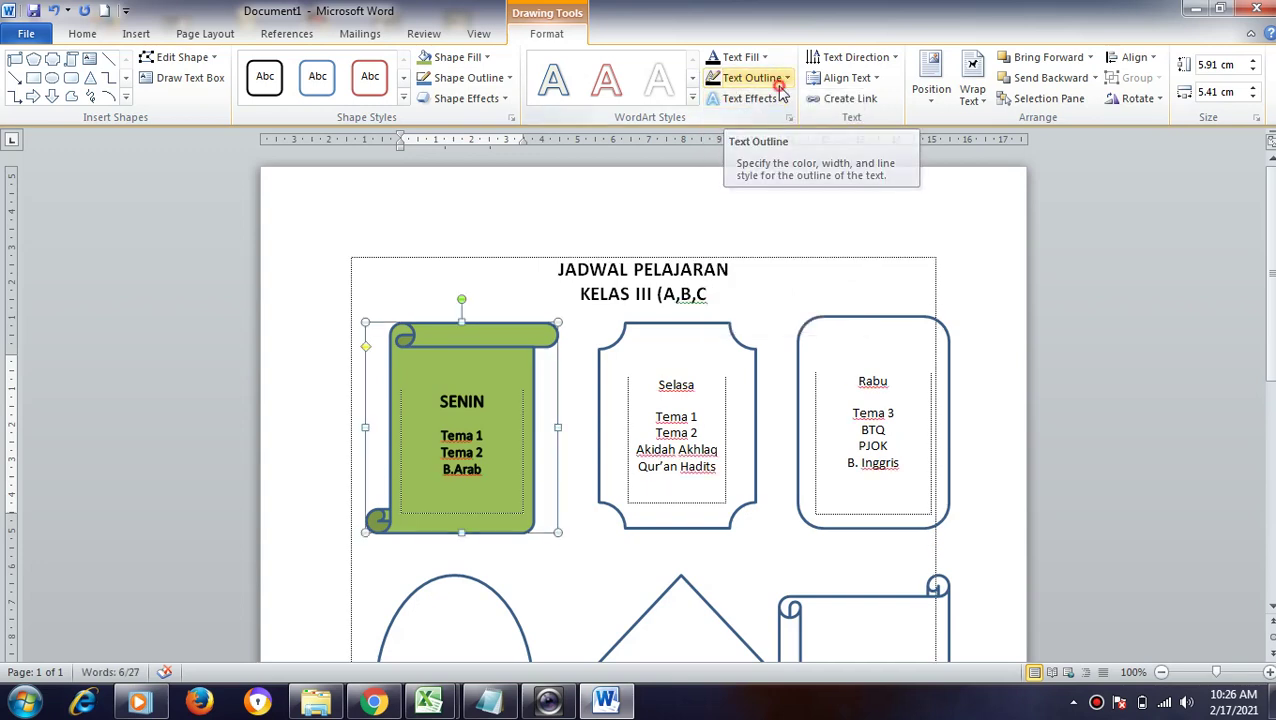
click(786, 80)
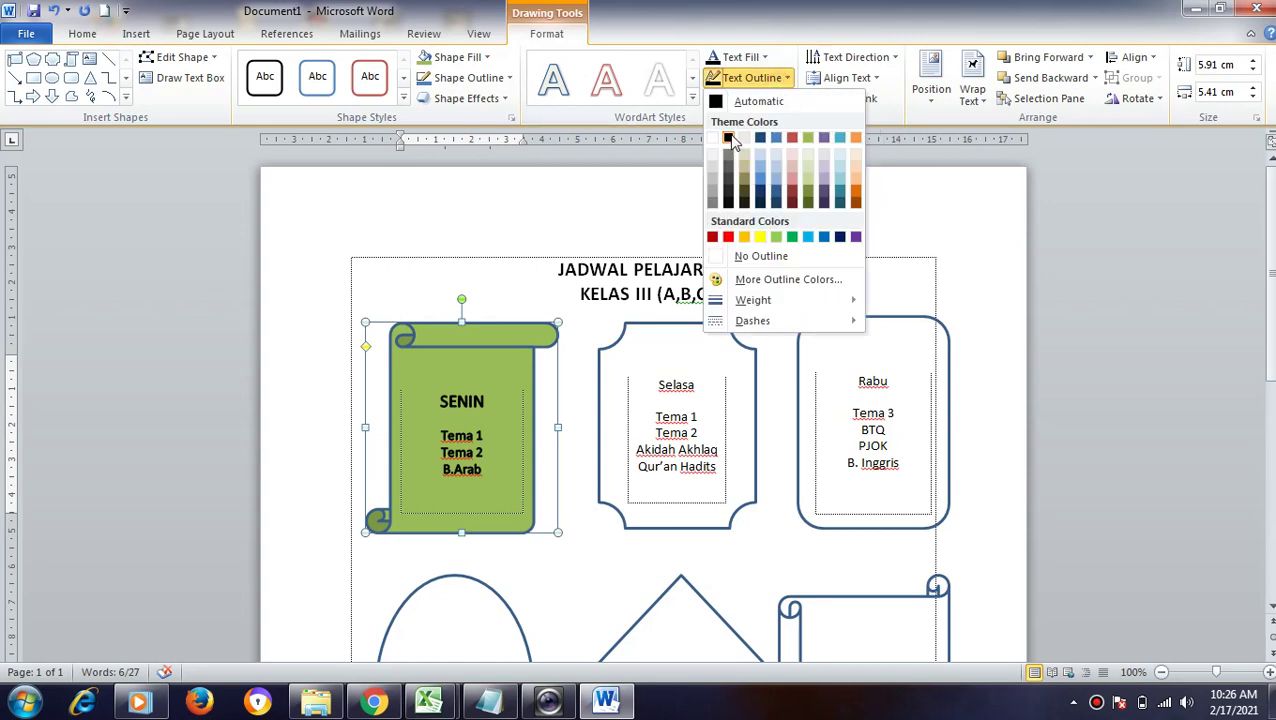
click(728, 138)
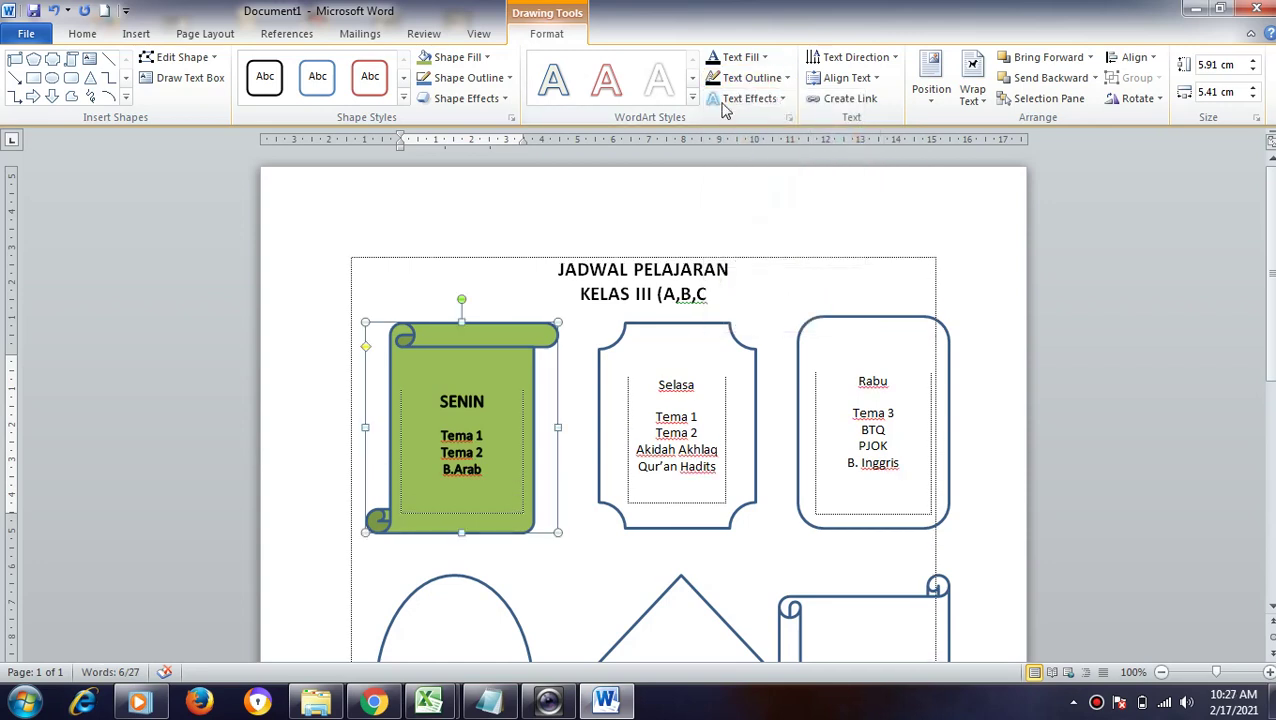
click(769, 80)
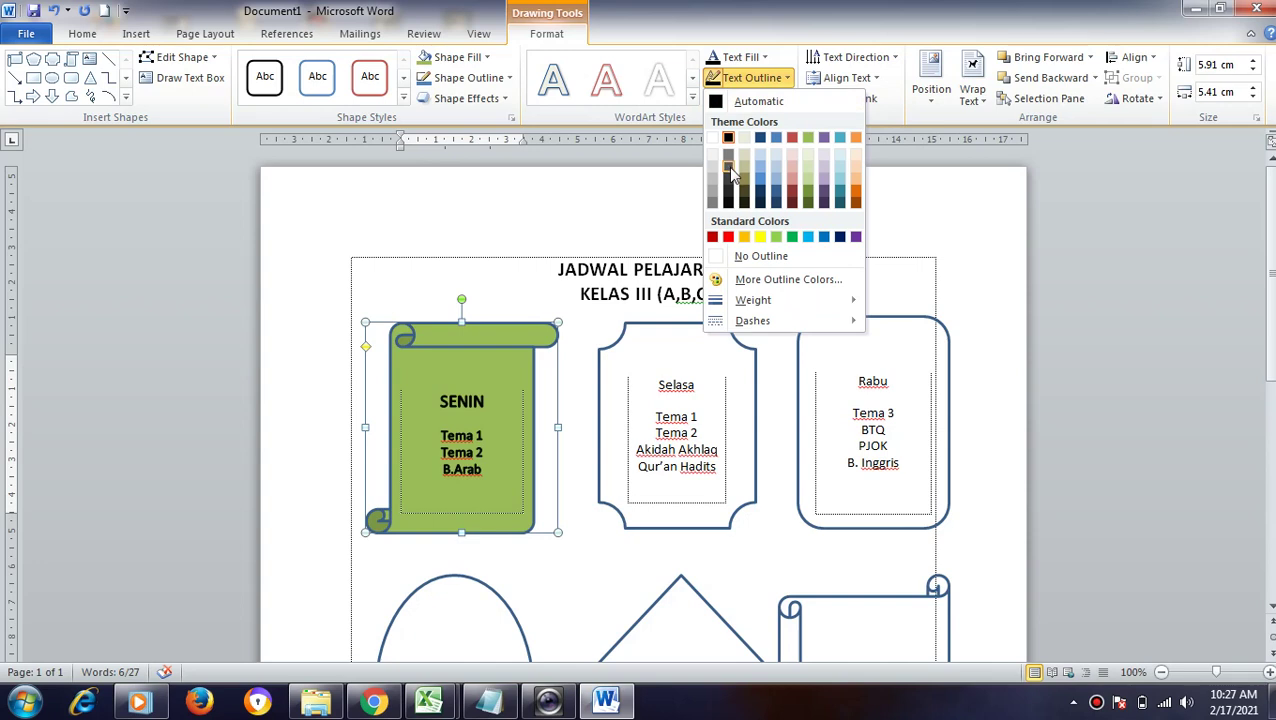
right_click(731, 175)
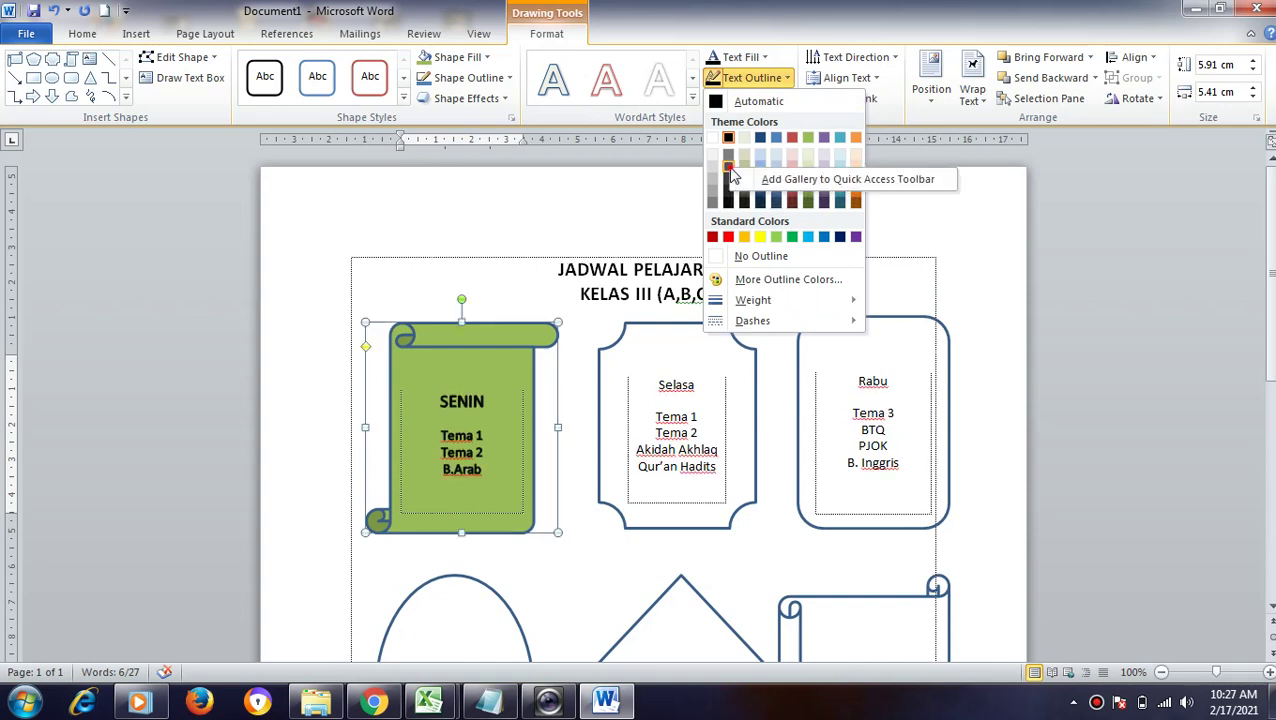
key(Escape)
key(Escape)
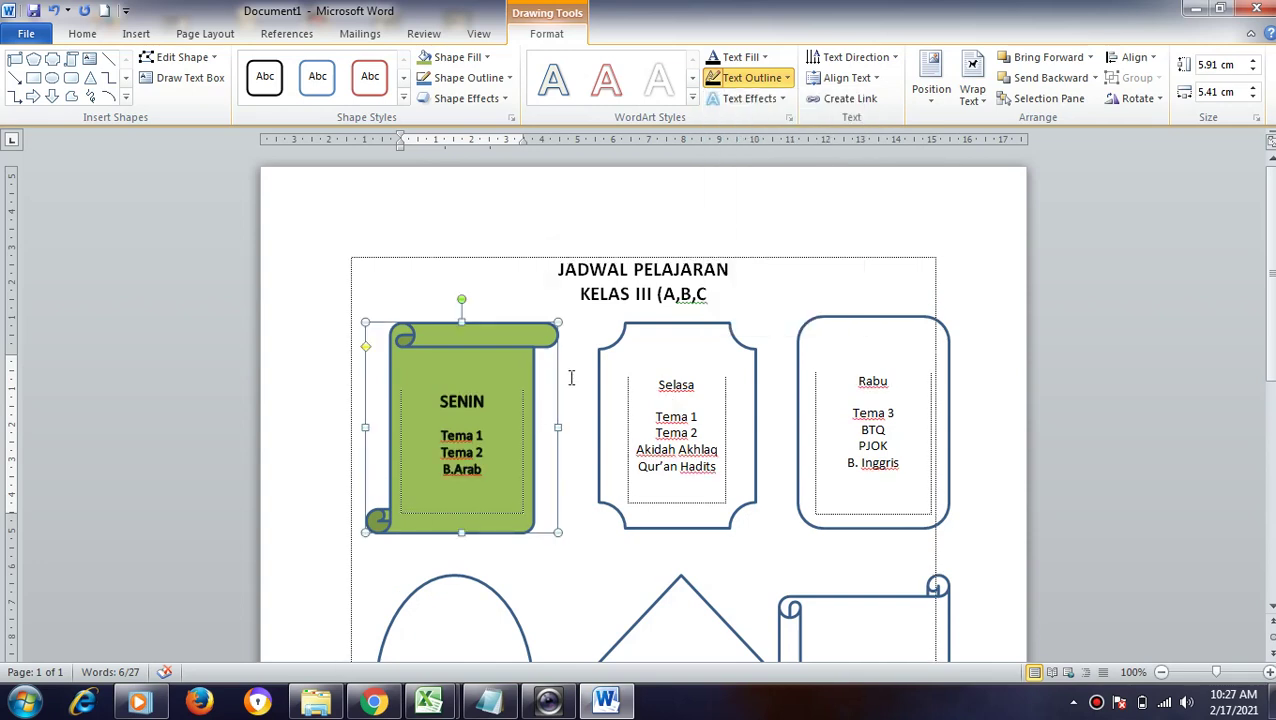
Fill the Selasa shape with a light blue gradient.
click(629, 330)
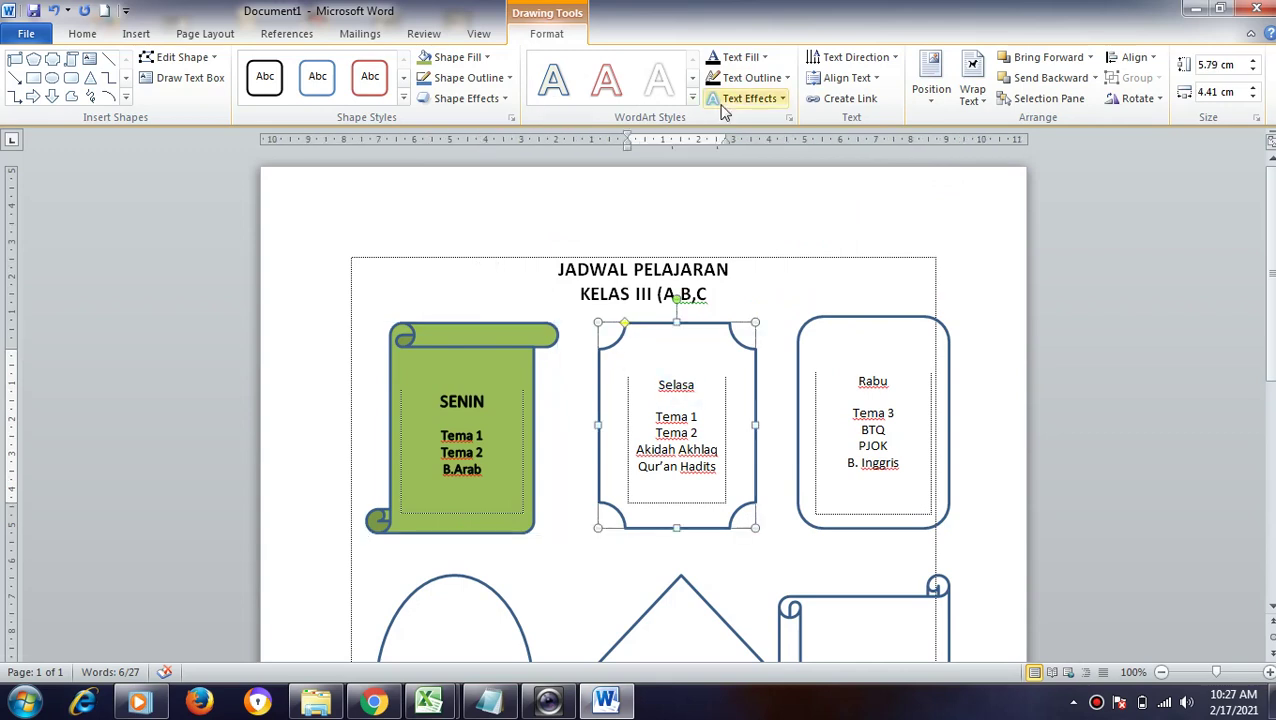
click(477, 61)
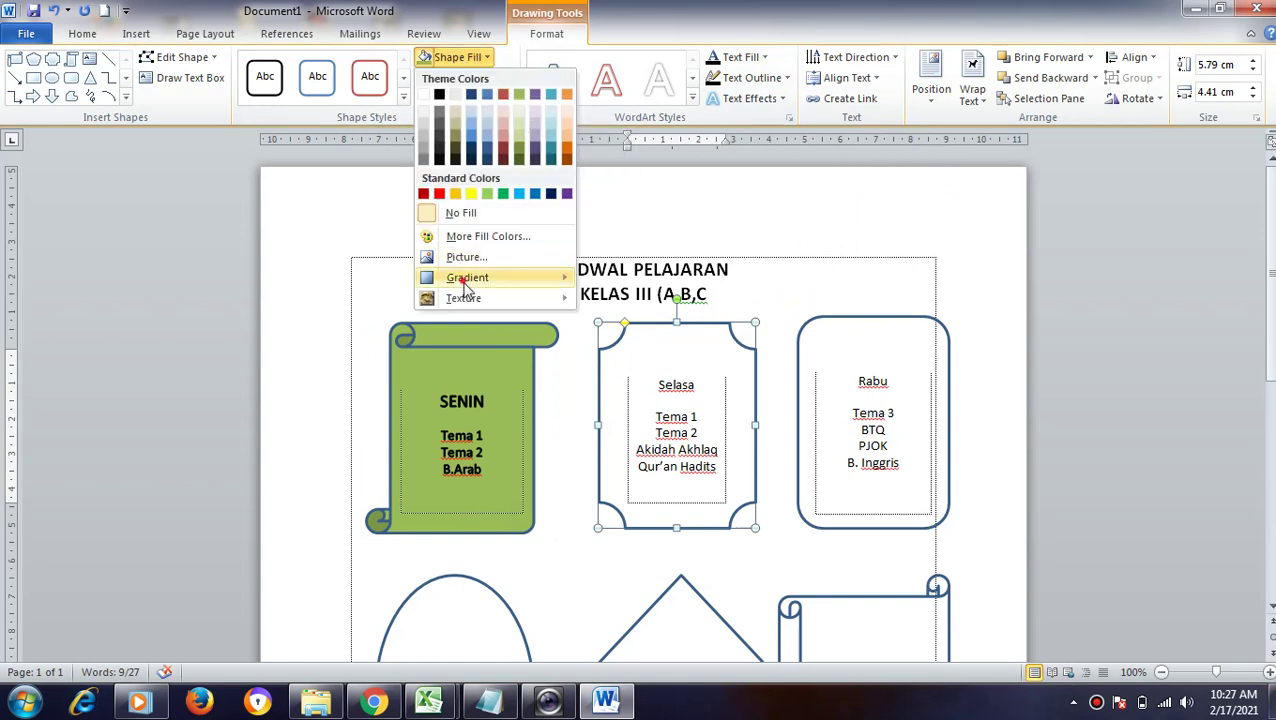
mouse_move(467, 277)
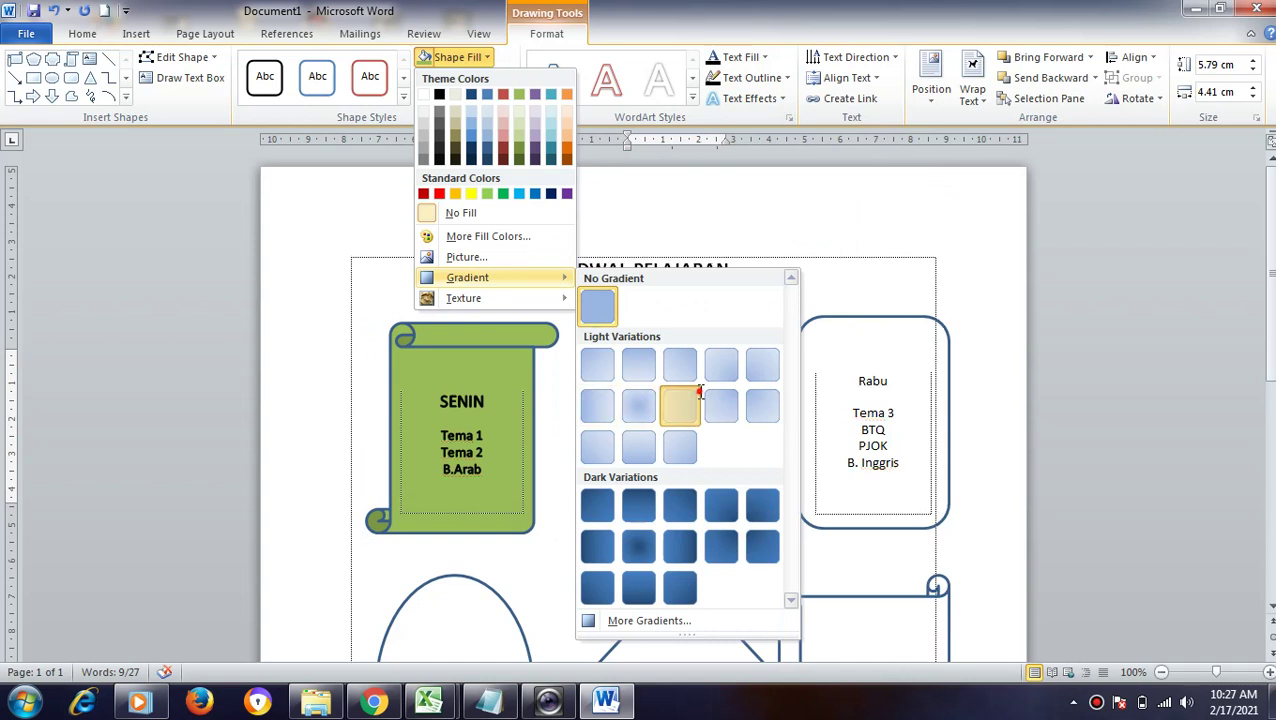
click(699, 399)
click(838, 349)
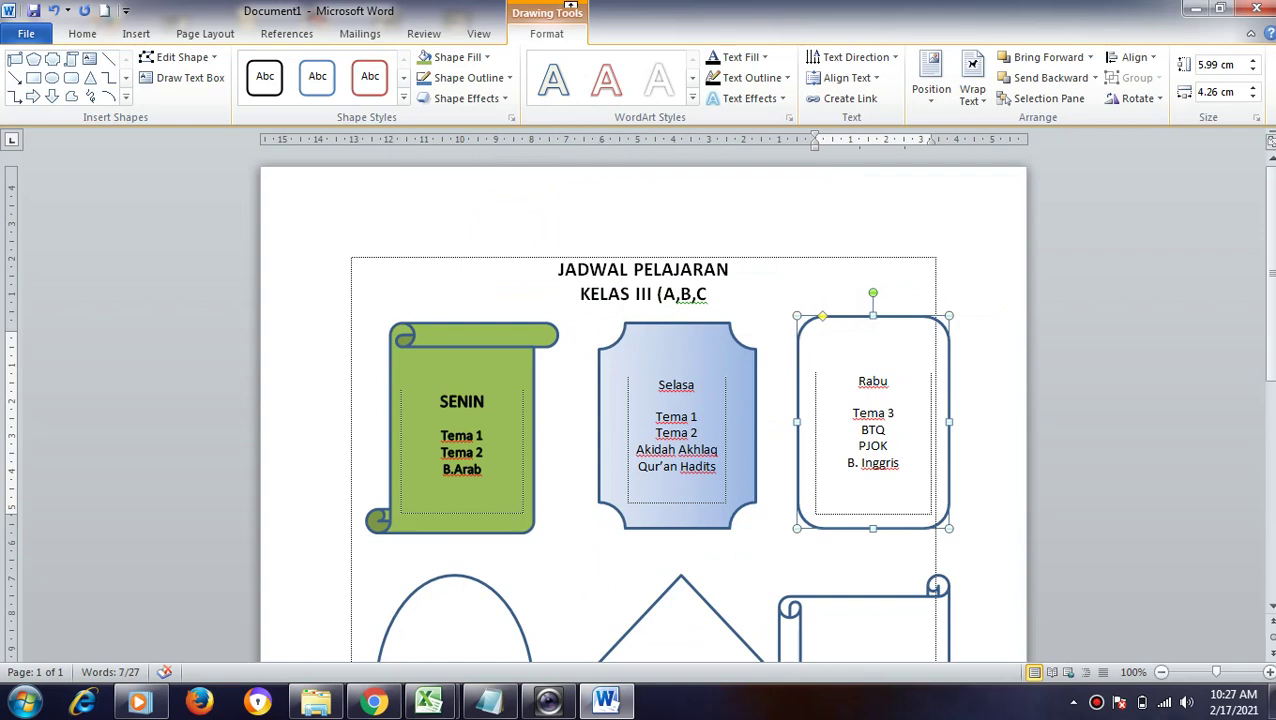
Fill the Rabu shape with Yellow from the Standard Colors.
click(462, 57)
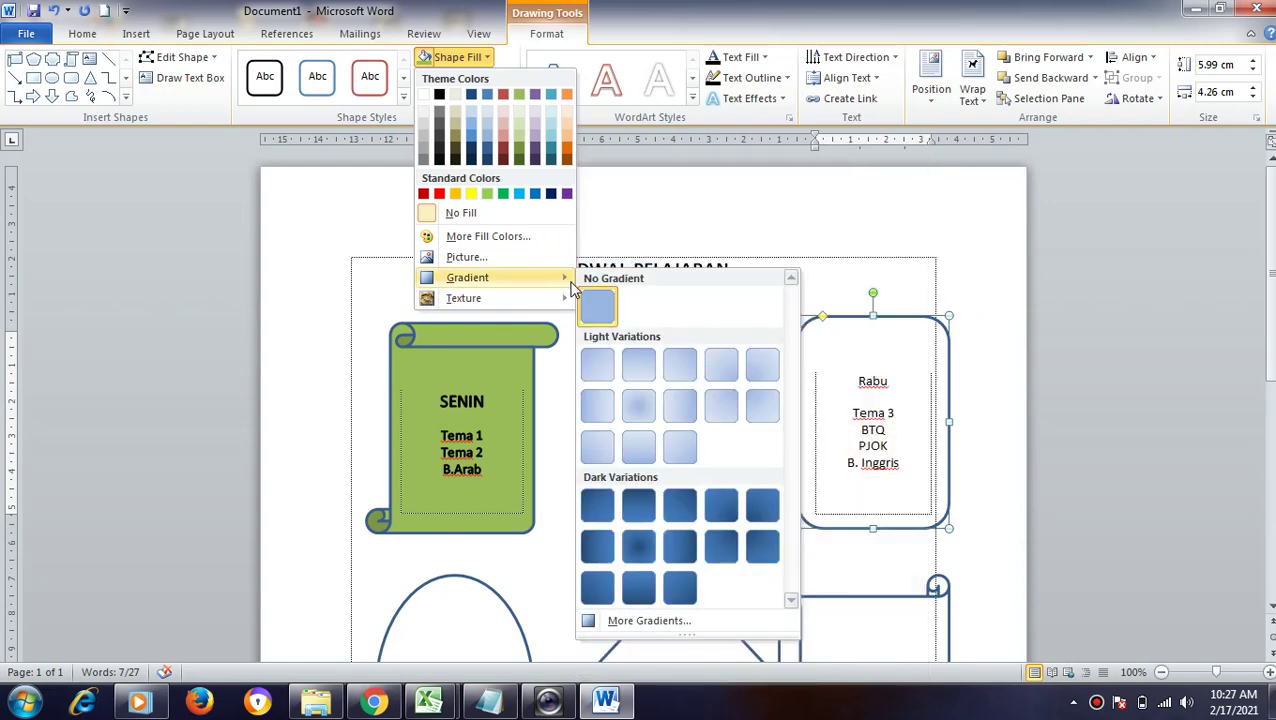
mouse_move(467, 277)
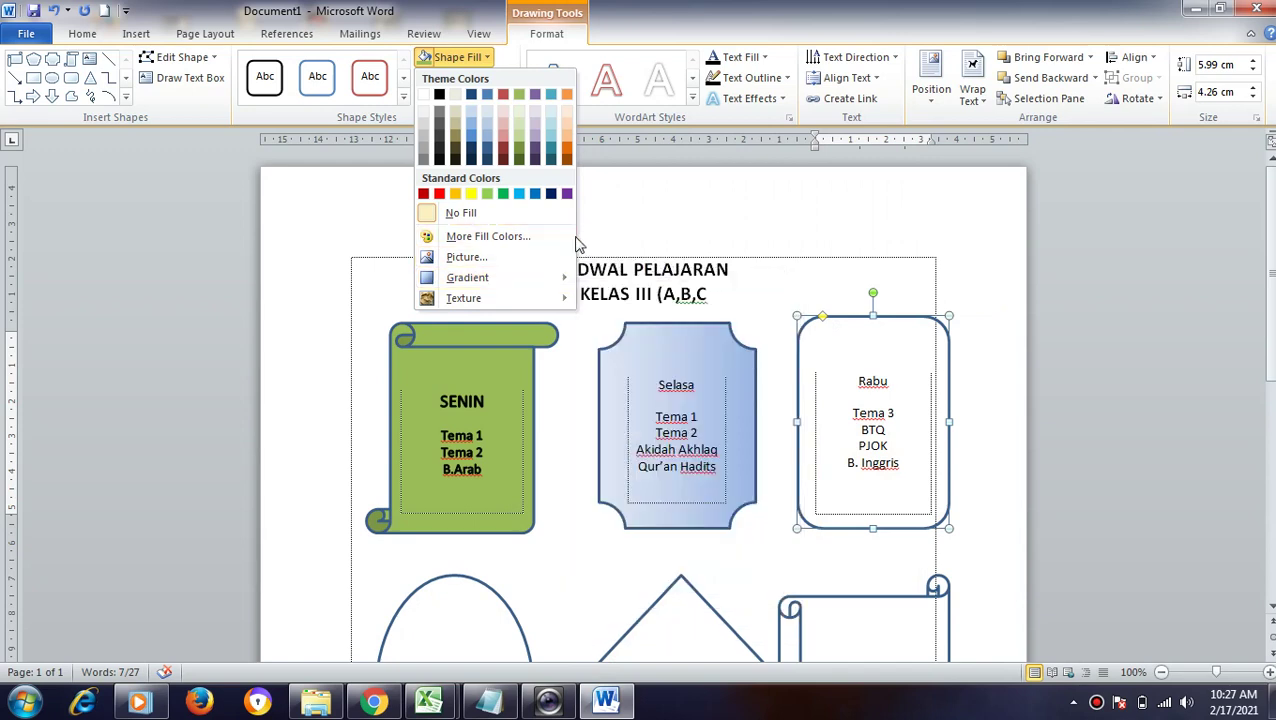
click(786, 275)
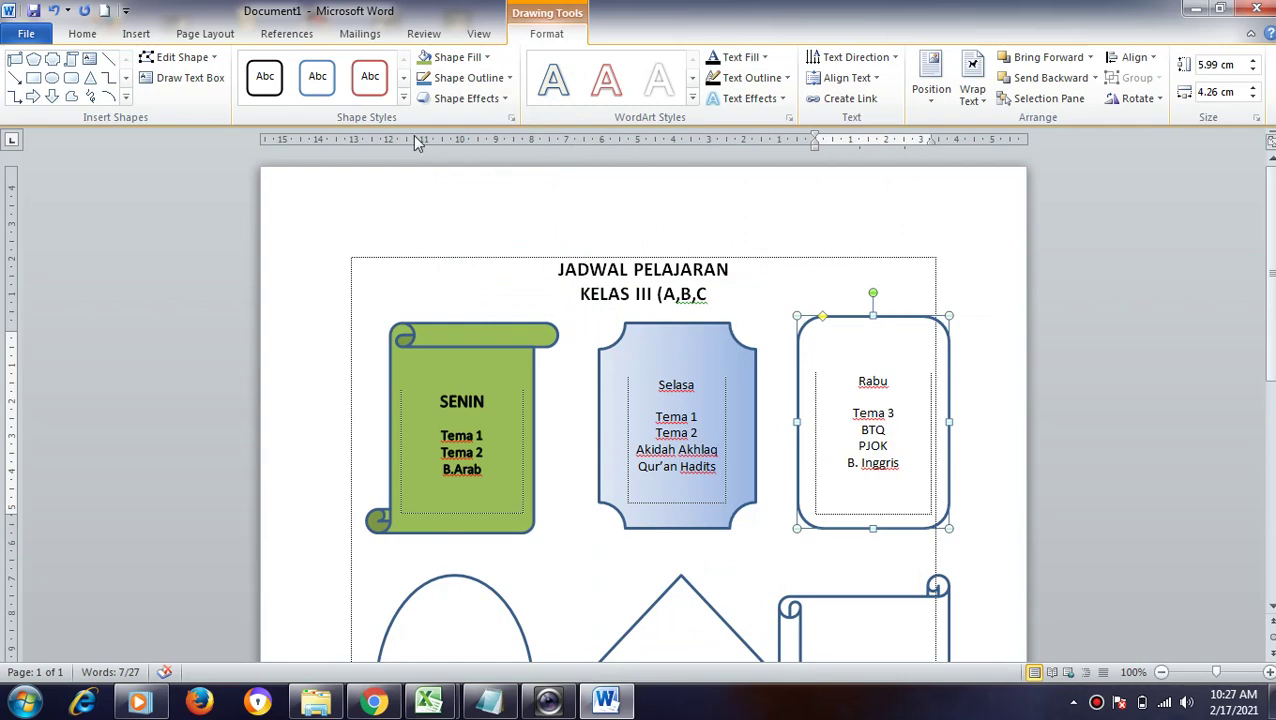
click(471, 57)
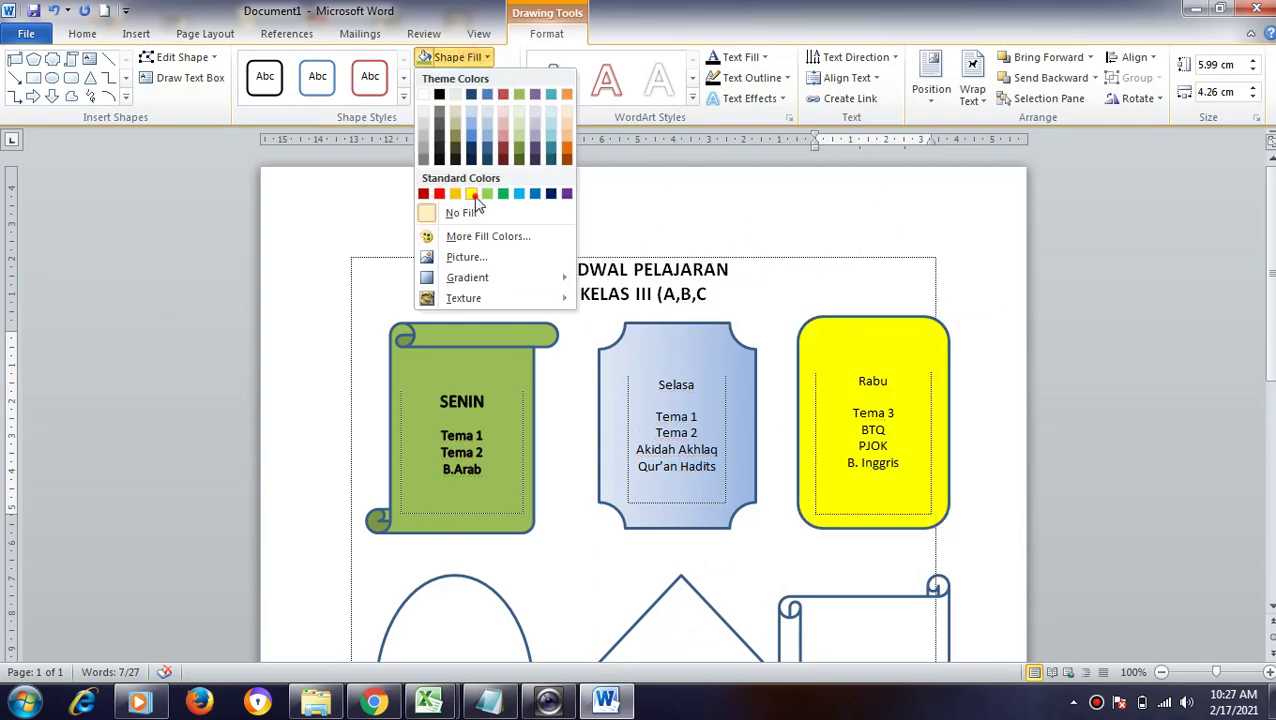
click(477, 190)
scroll(479, 370, down, 3)
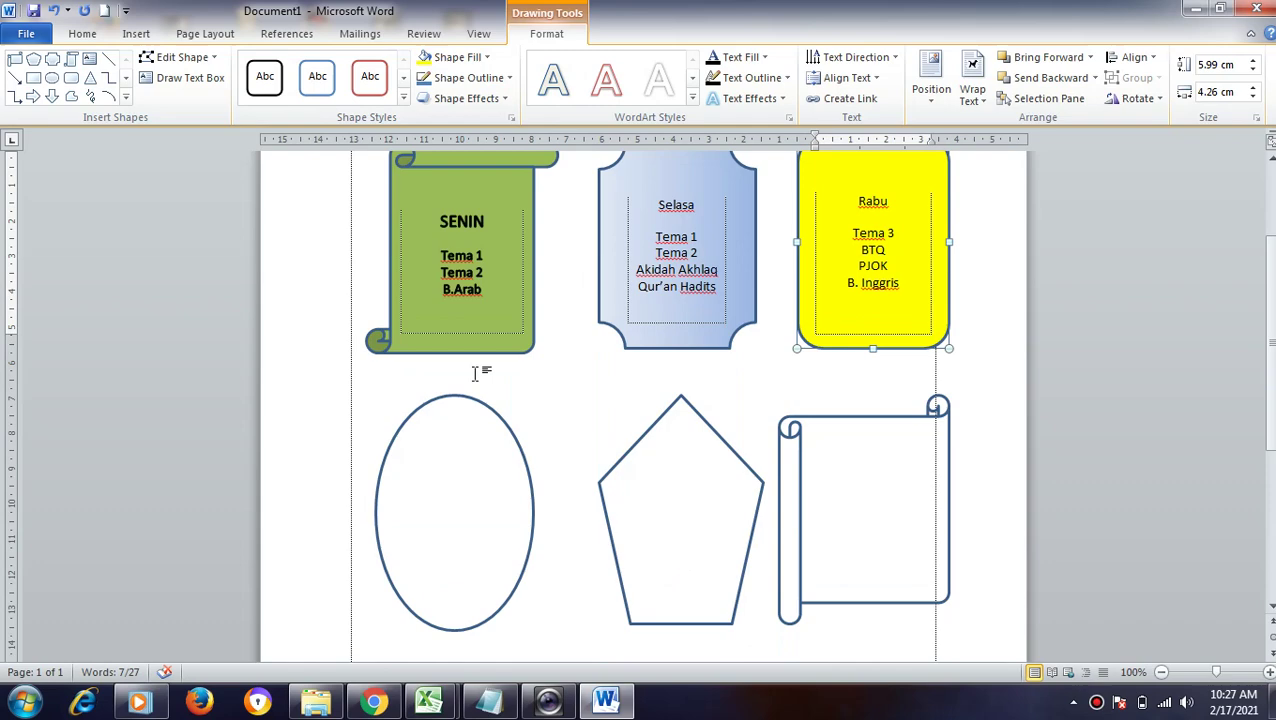
scroll(459, 411, up, 1)
click(448, 440)
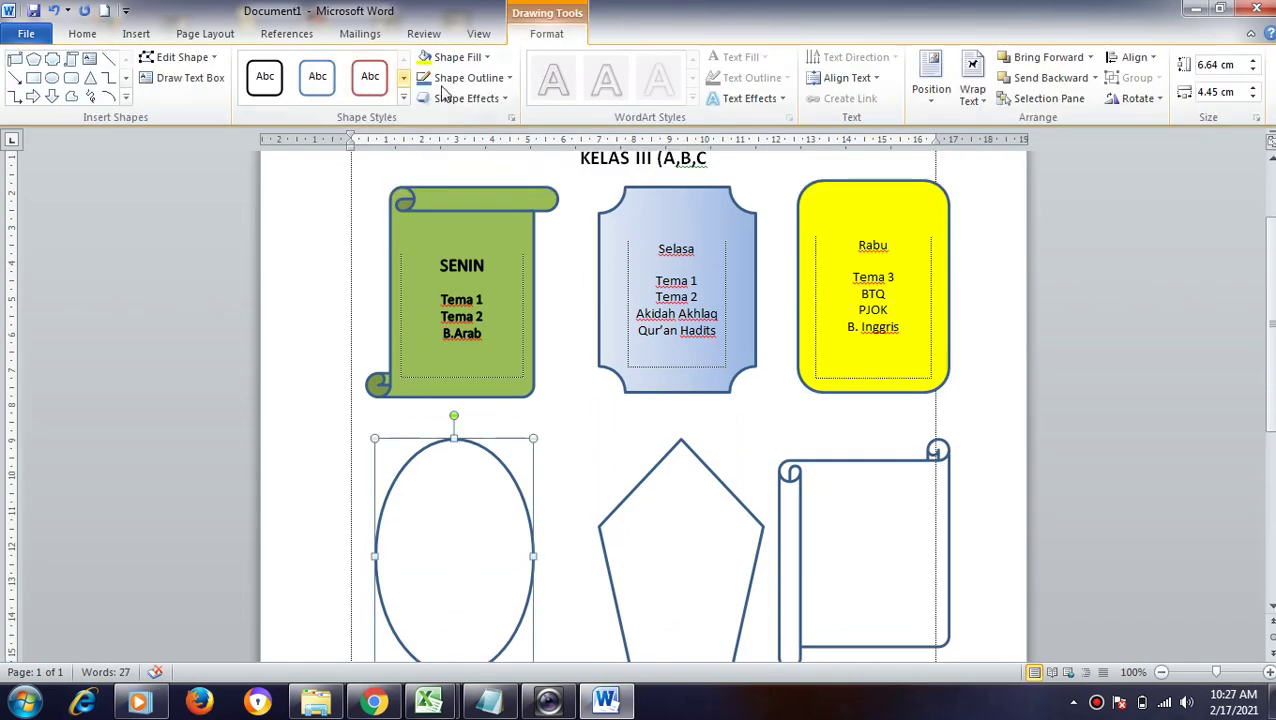
Fill the ellipse with light blue.
click(484, 57)
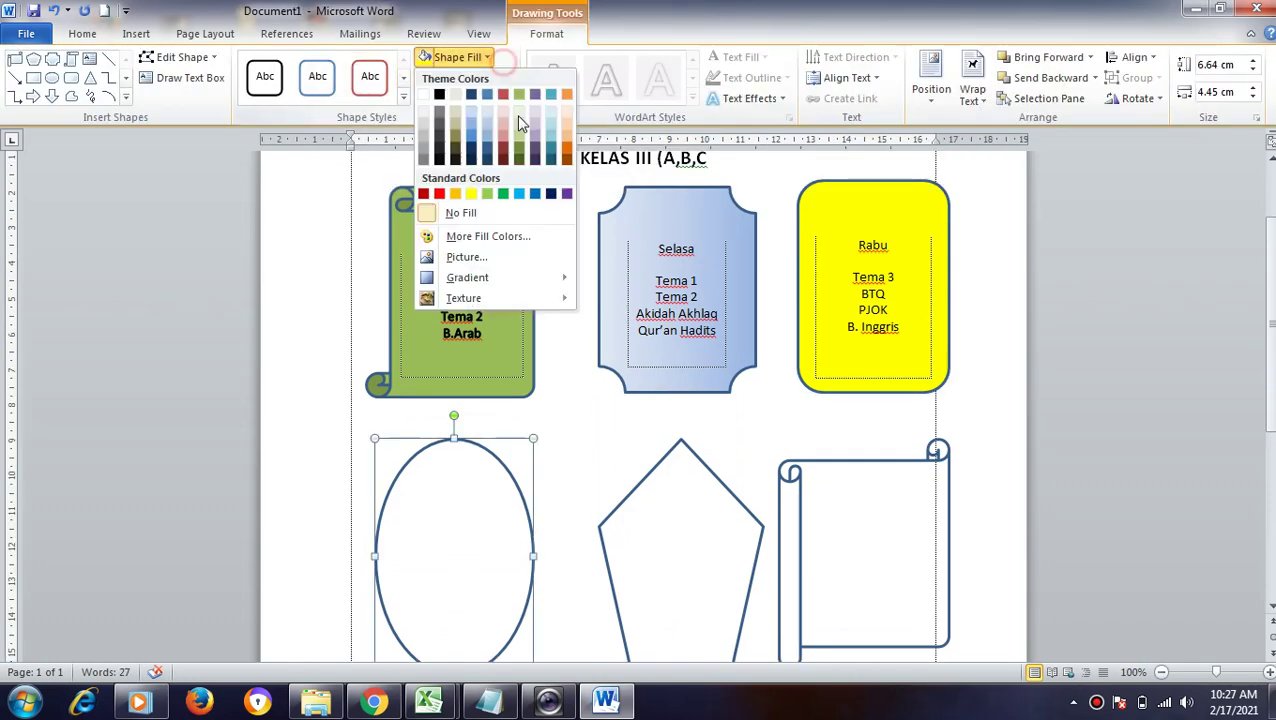
click(487, 194)
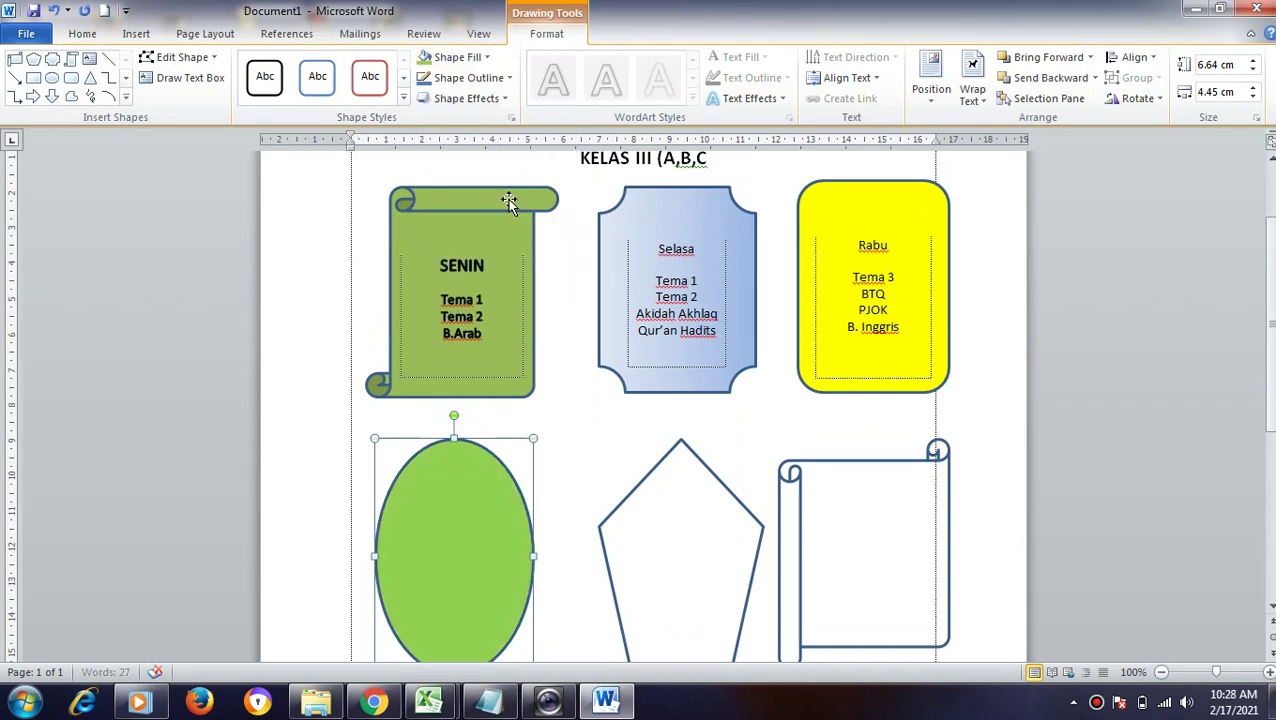
click(479, 58)
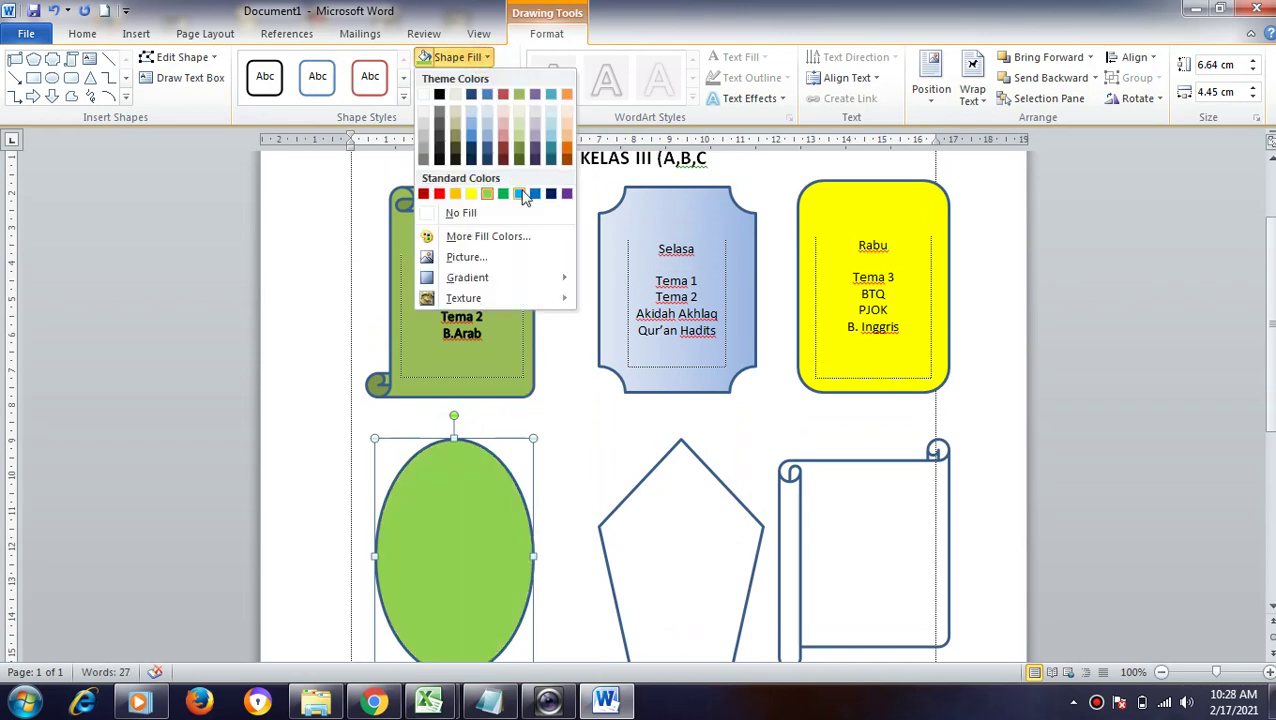
click(520, 194)
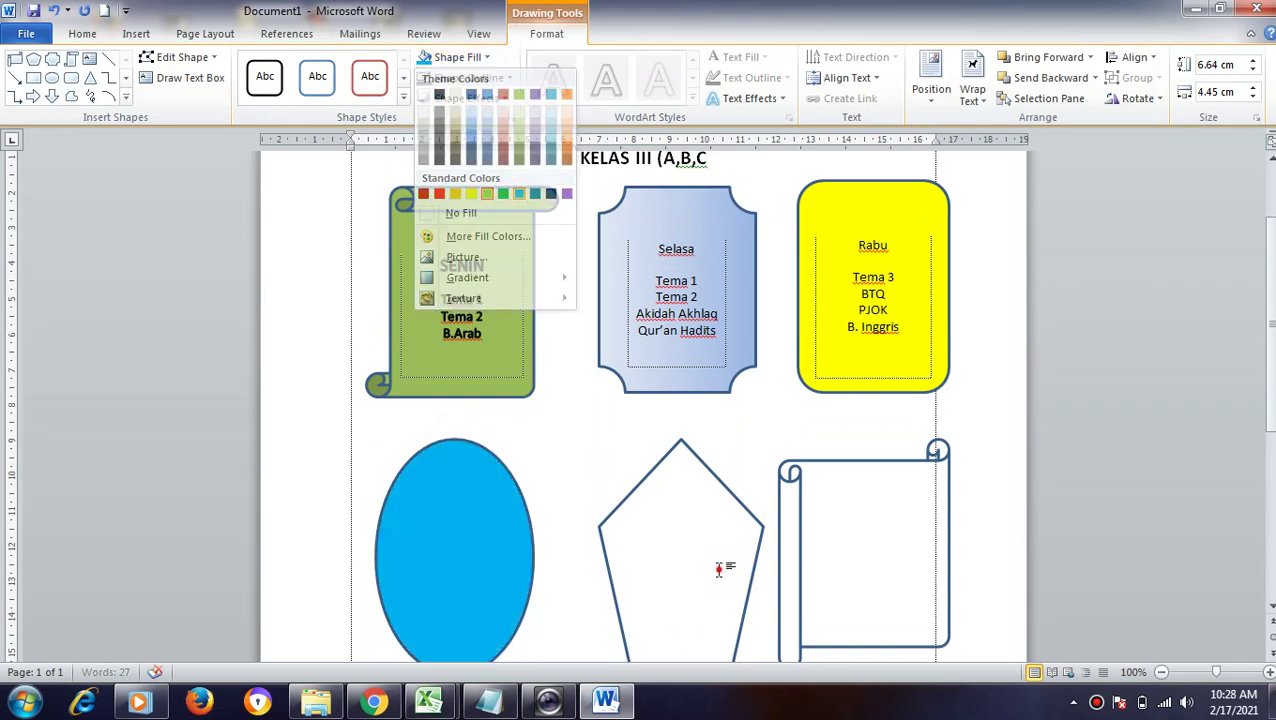
Fill the pentagon with dark blue.
scroll(705, 400, down, 2)
click(712, 442)
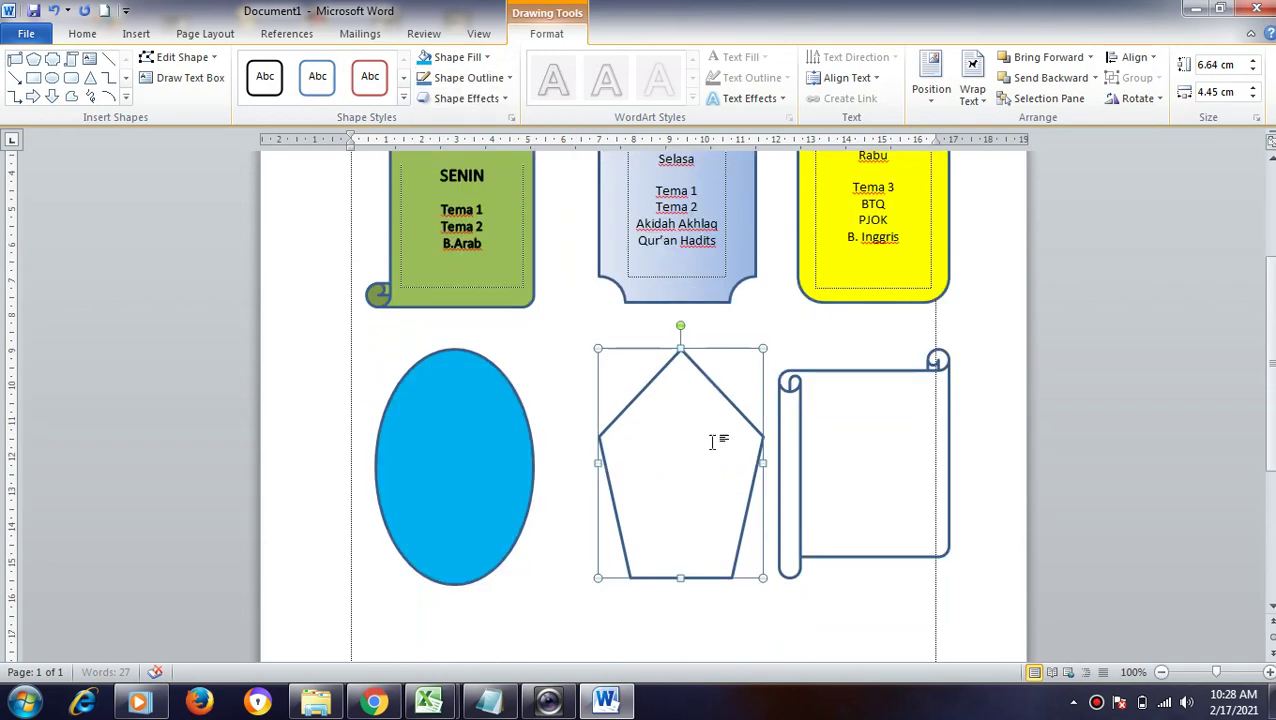
click(452, 57)
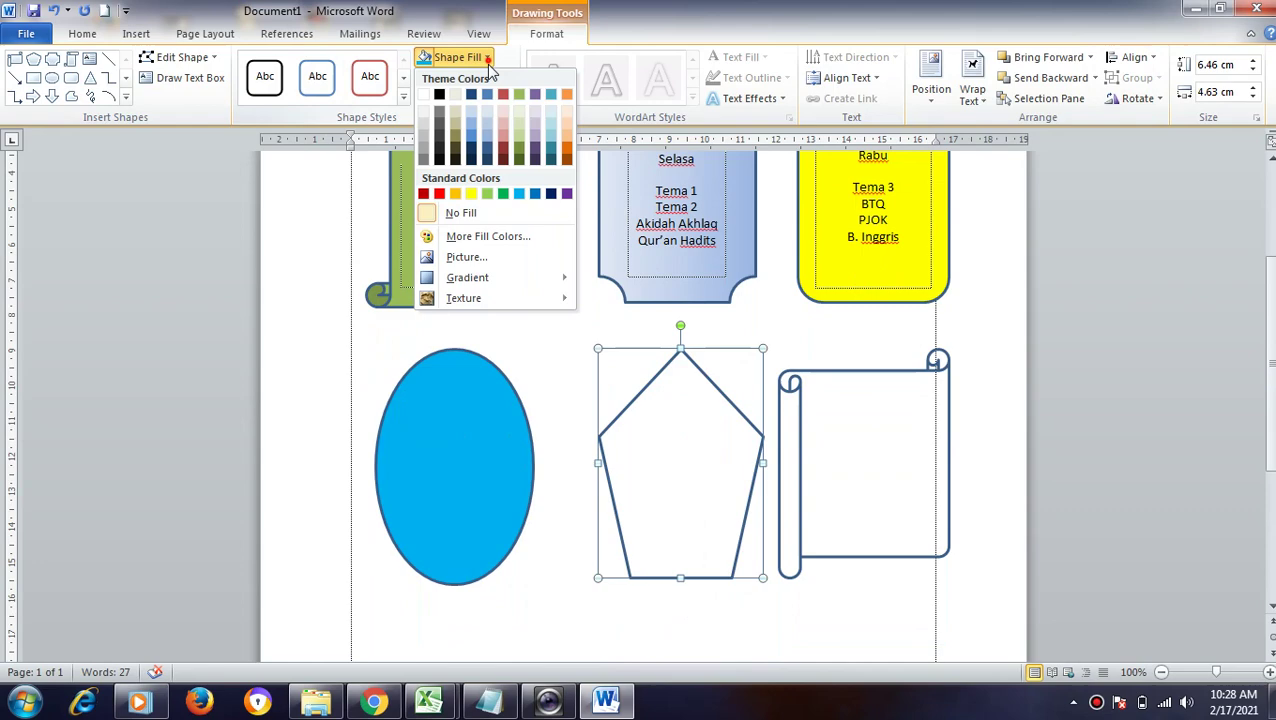
click(551, 193)
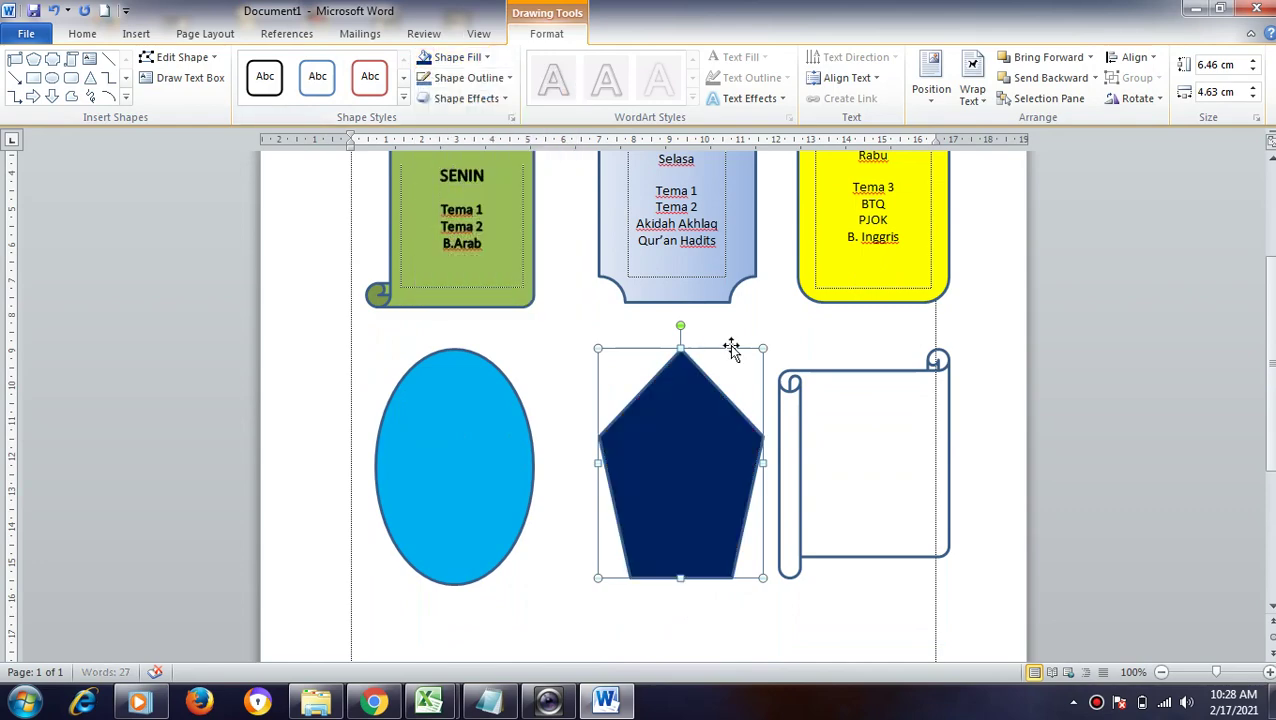
Fill the bottom-right scroll shape with orange.
click(834, 407)
scroll(875, 444, up, 2)
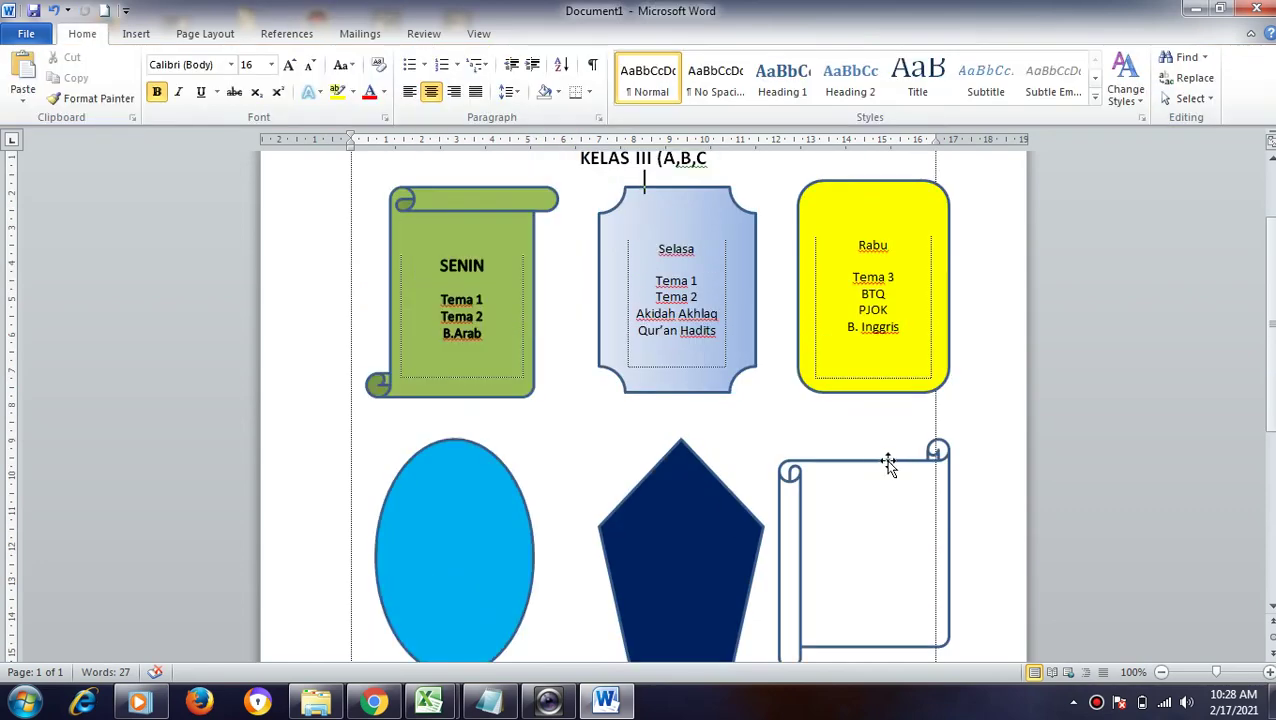
click(889, 464)
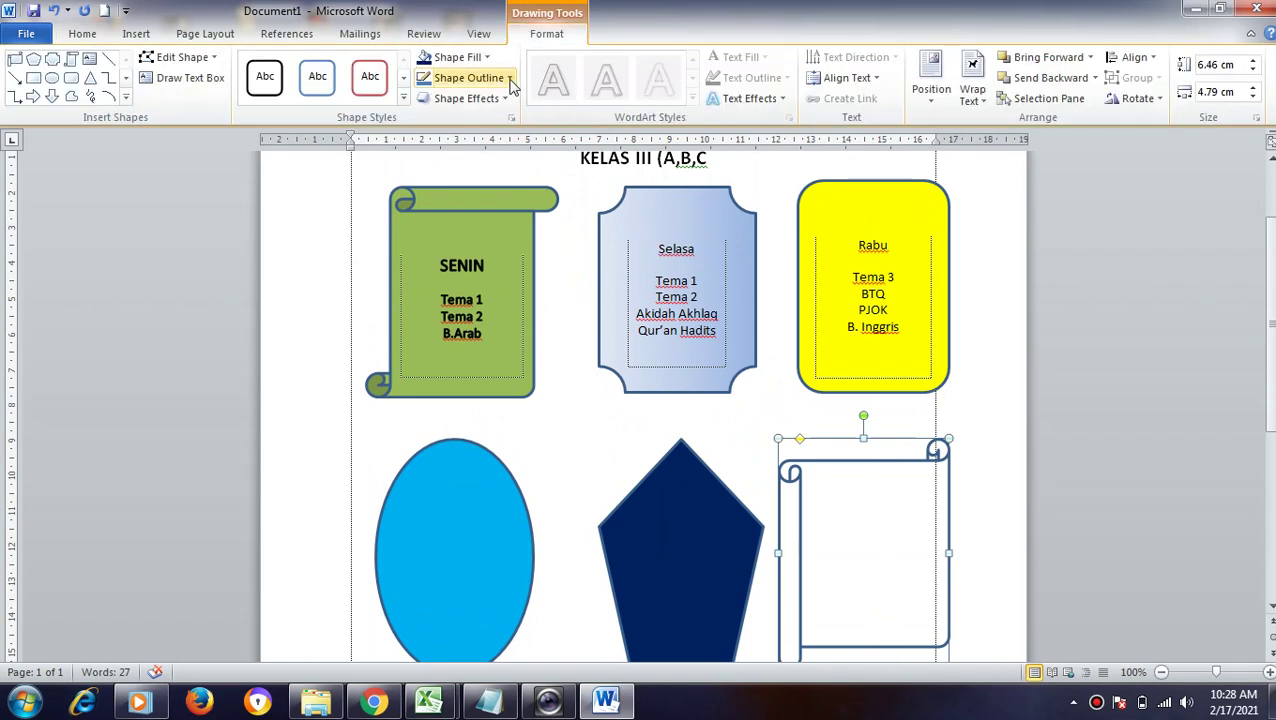
click(486, 58)
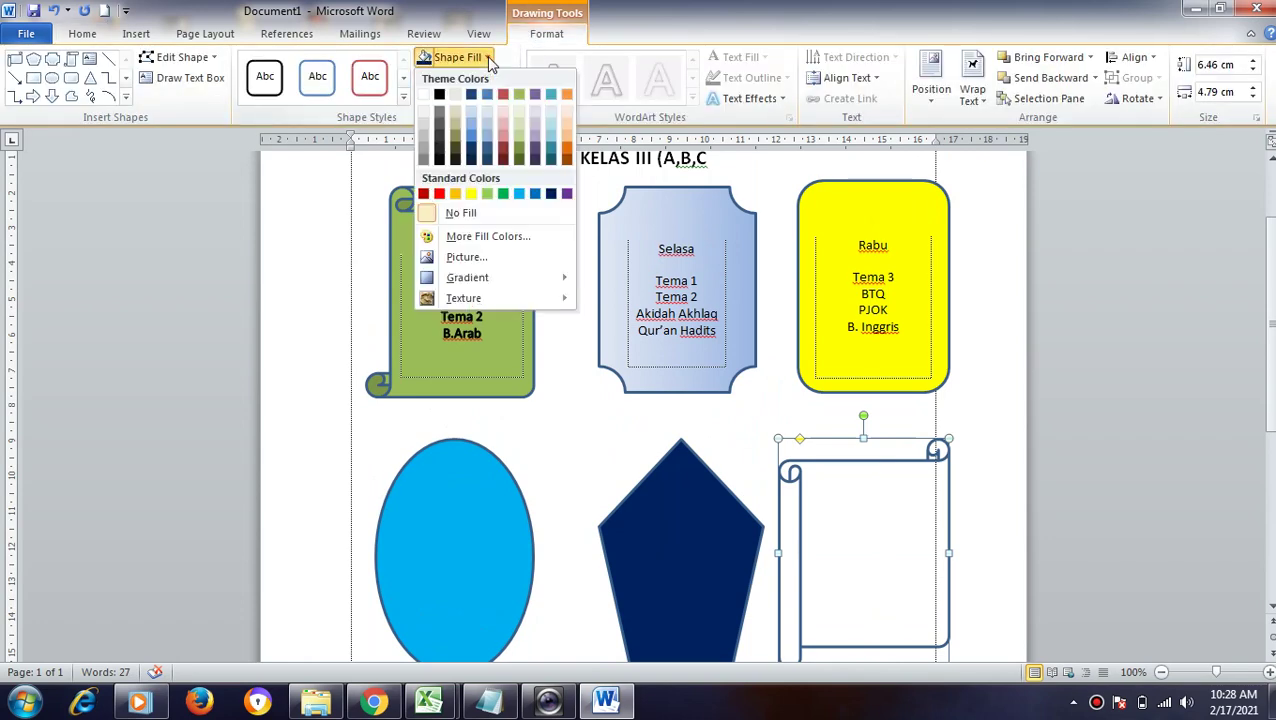
click(455, 193)
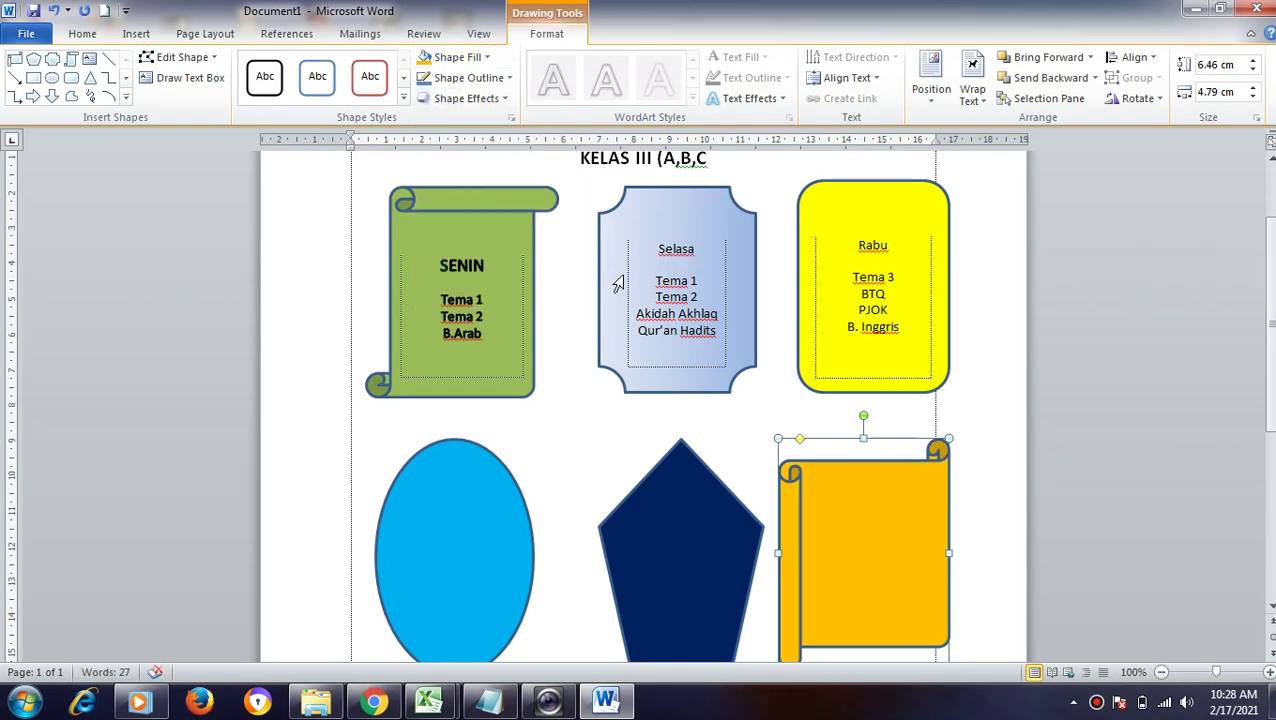
scroll(616, 283, up, 3)
scroll(629, 281, down, 2)
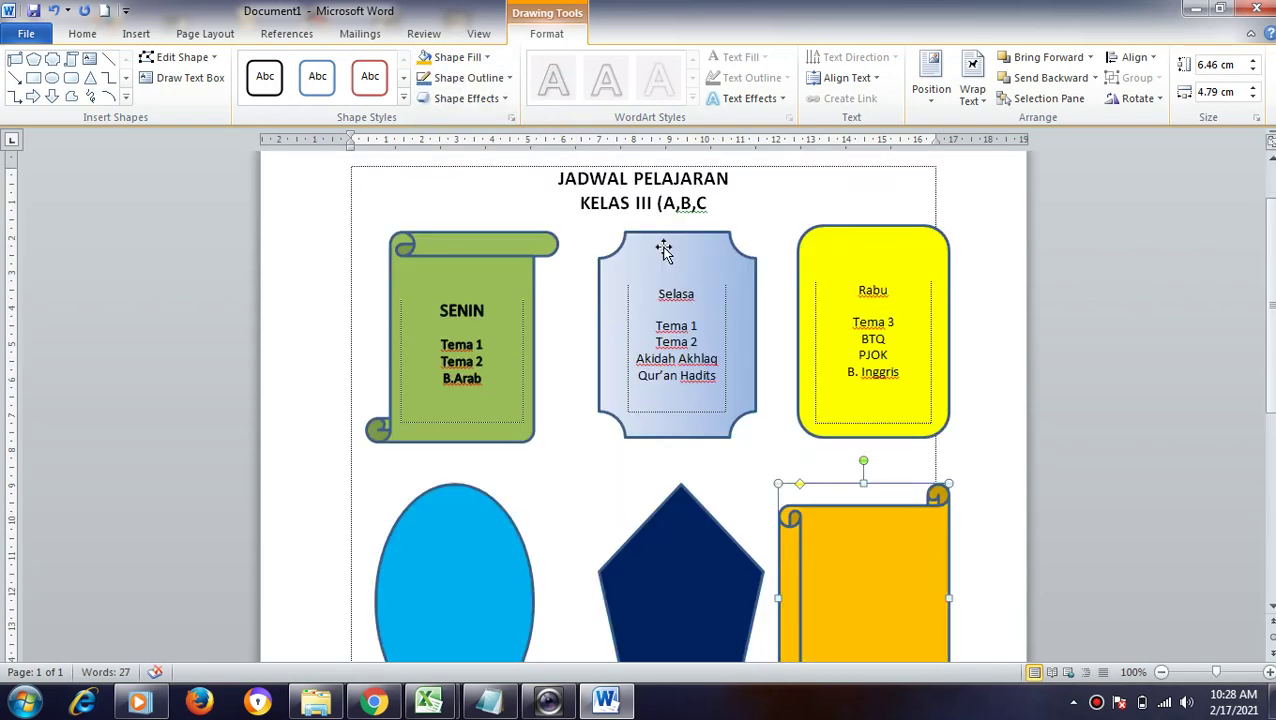
scroll(661, 250, down, 1)
Add text to the blue ellipse, starting with the heading KAMIS.
click(458, 482)
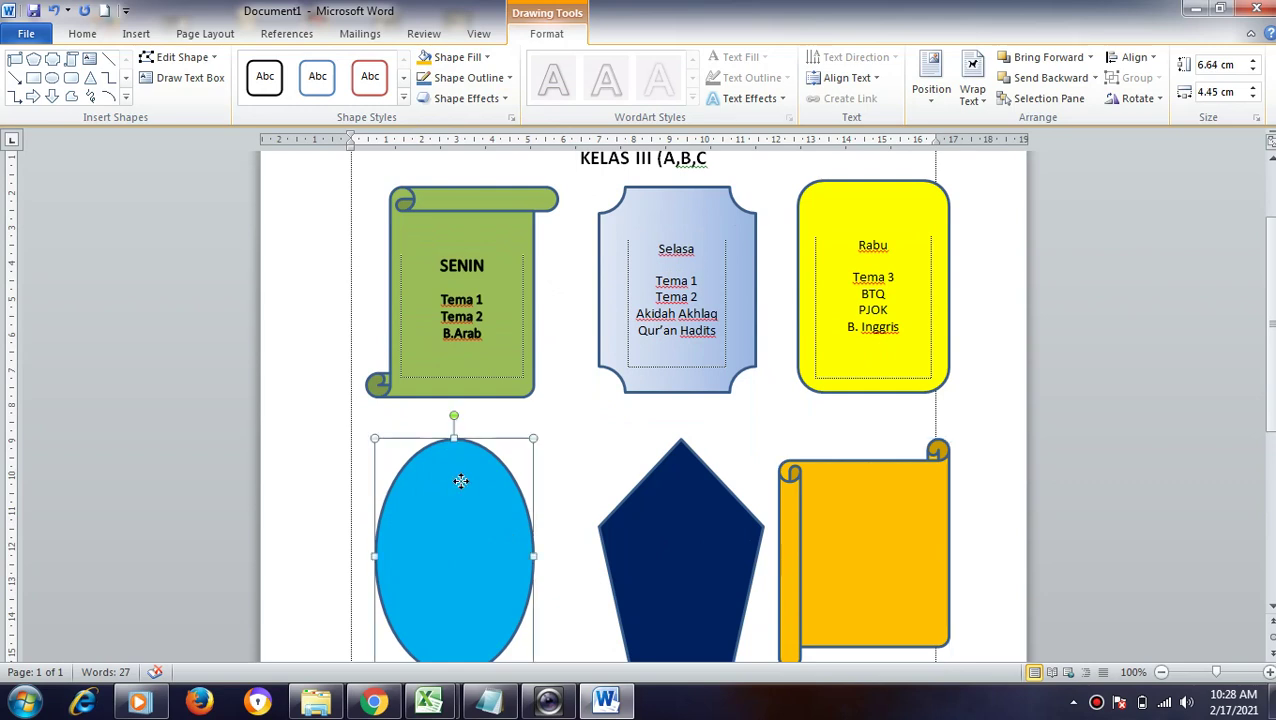
right_click(460, 481)
click(520, 250)
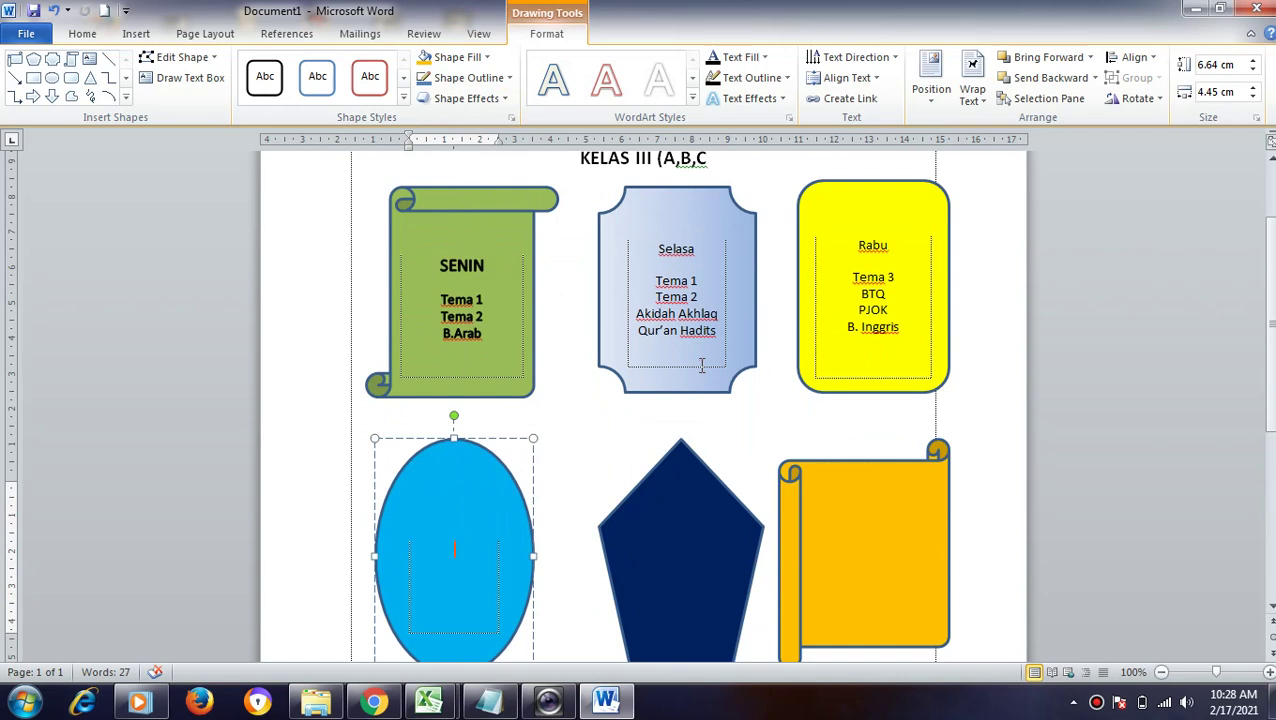
text(K)
click(702, 365)
text(m)
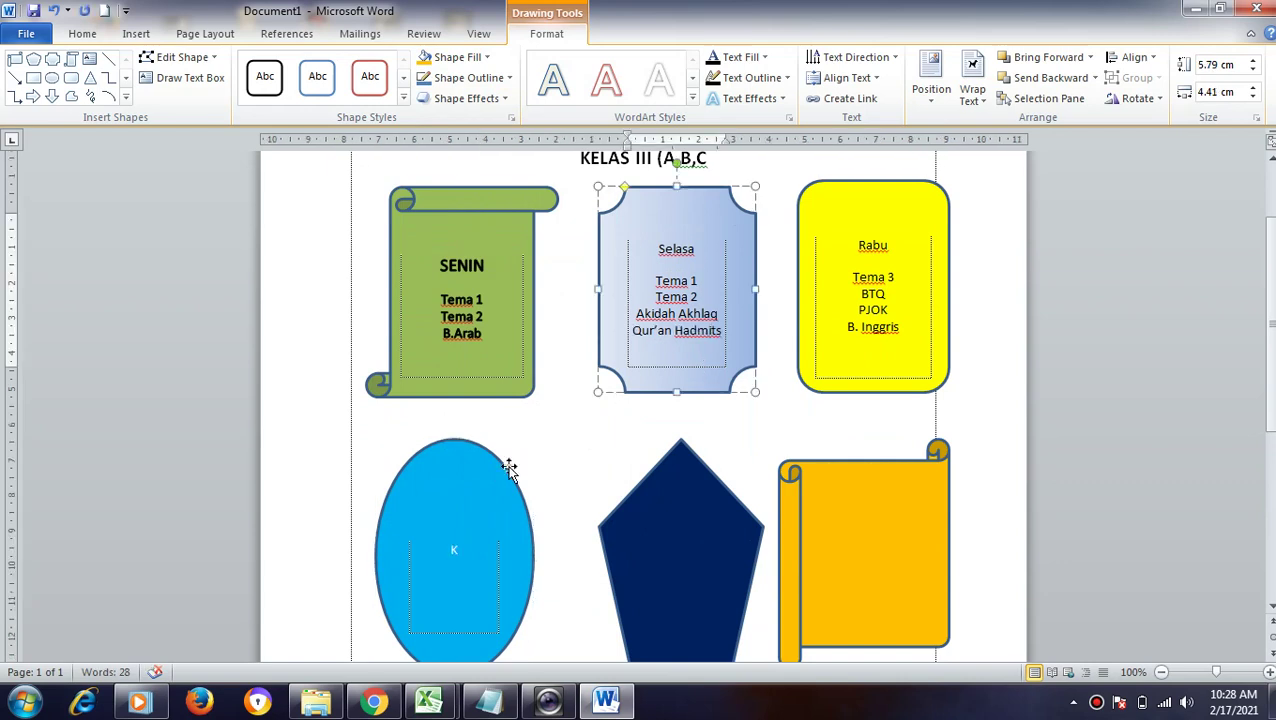
click(498, 559)
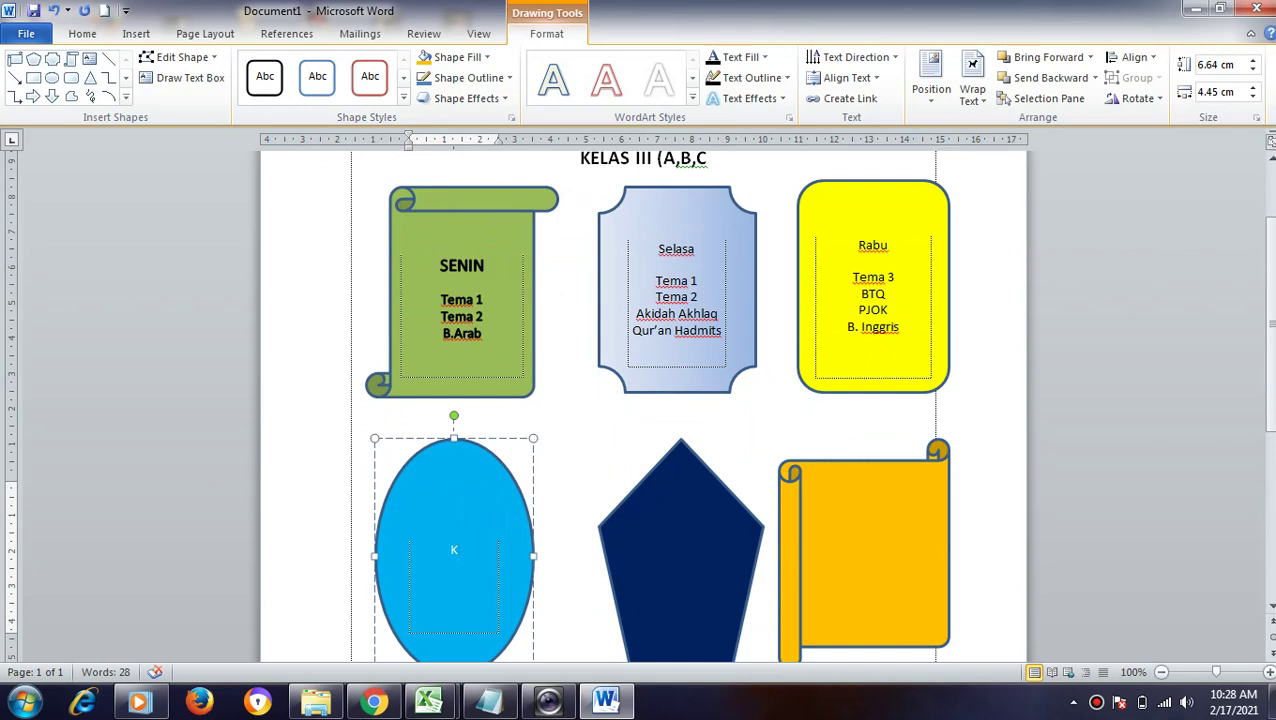
text(AMIS)
key(Return)
List B. sunda, B. Inggris, Fikih and TEma 3 on separate lines under KAMIS.
text(m)
key(BackSpace)
text(b)
text(.)
text( s)
text(unda)
key(Return)
text(B.)
text( Inggris)
key(Return)
click(488, 610)
text(F)
text(ikih)
key(Return)
text(TEma)
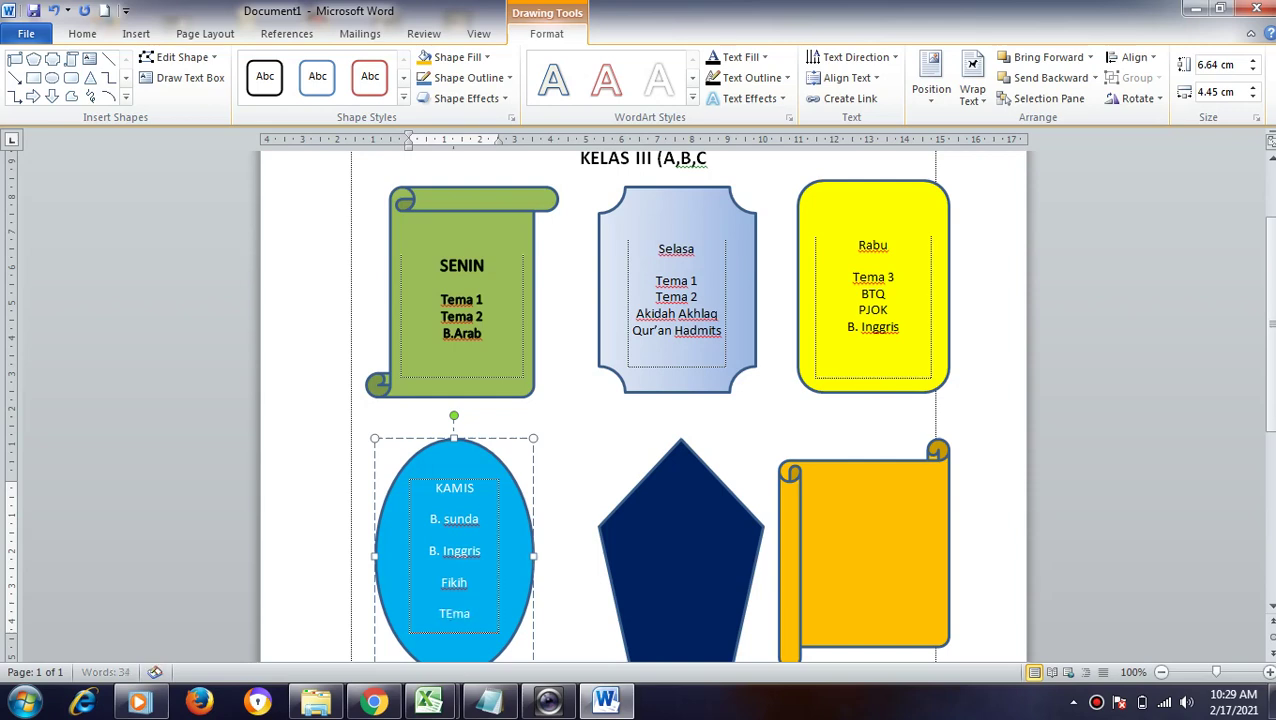
text( 3)
Set the KAMIS subject lines to Single line spacing with 0 pt spacing after.
drag(477, 614, 430, 519)
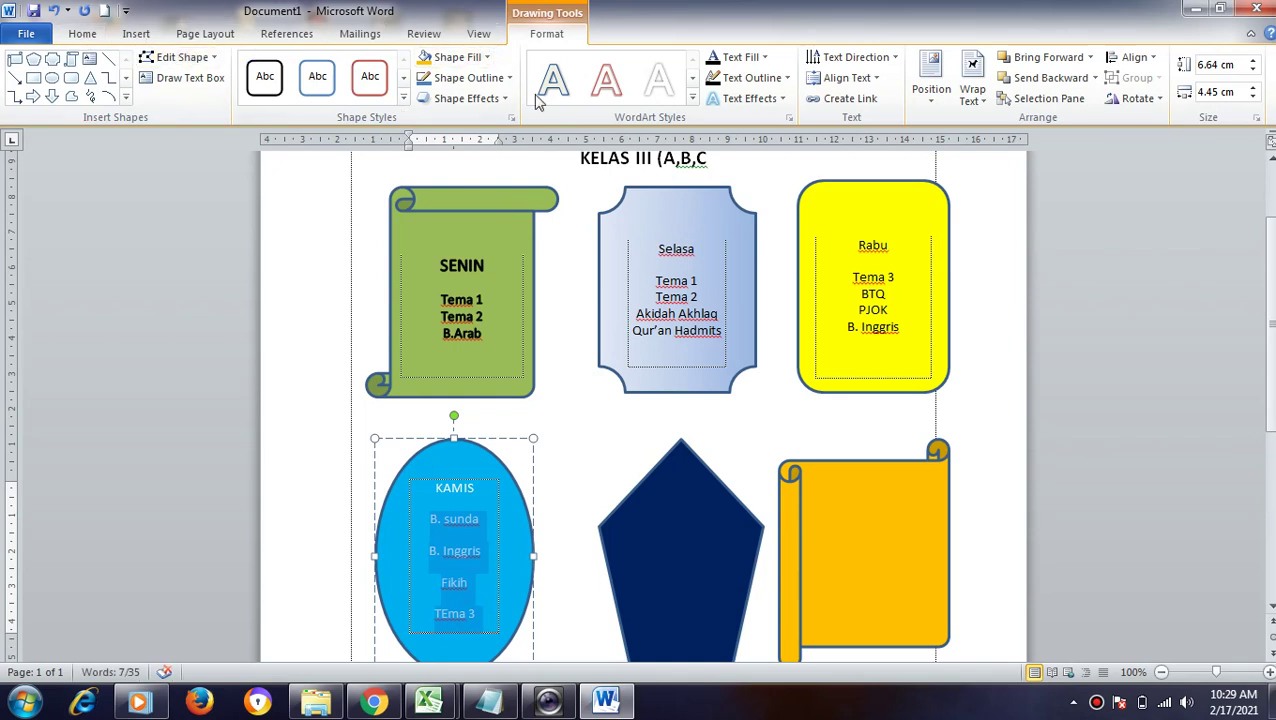
scroll(252, 129, up, 7)
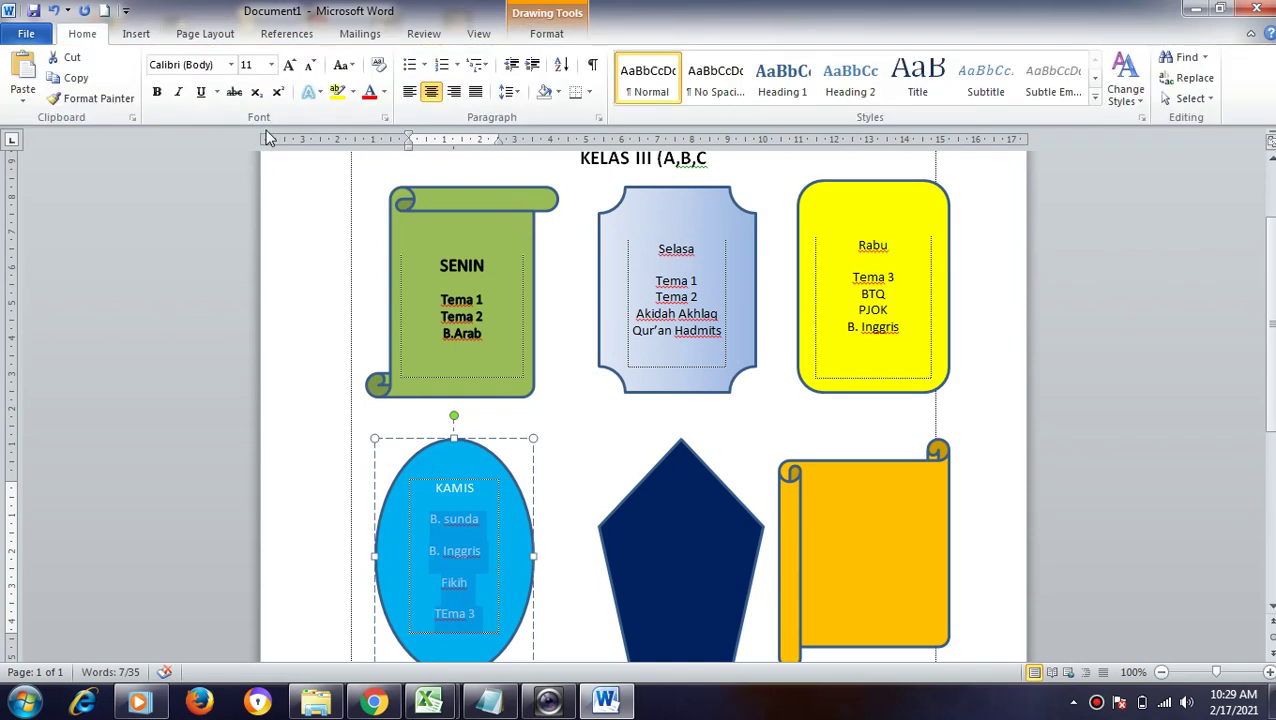
click(598, 117)
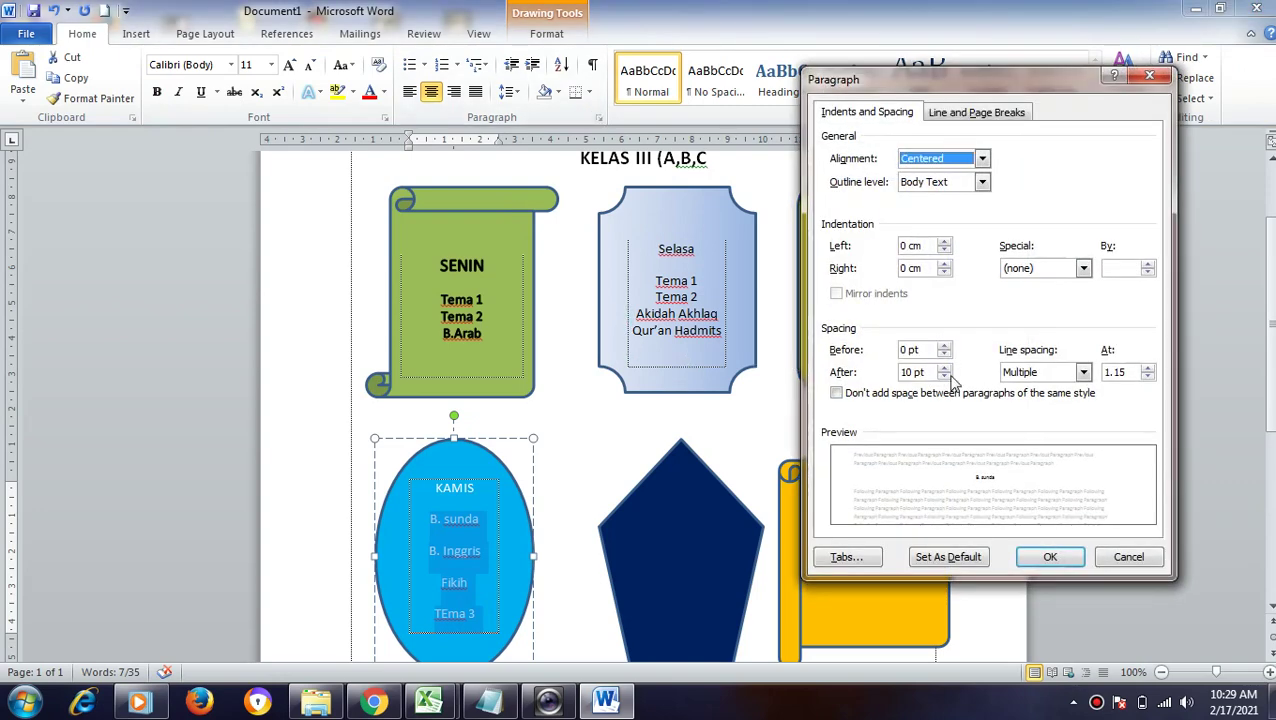
click(944, 377)
click(945, 377)
click(1083, 372)
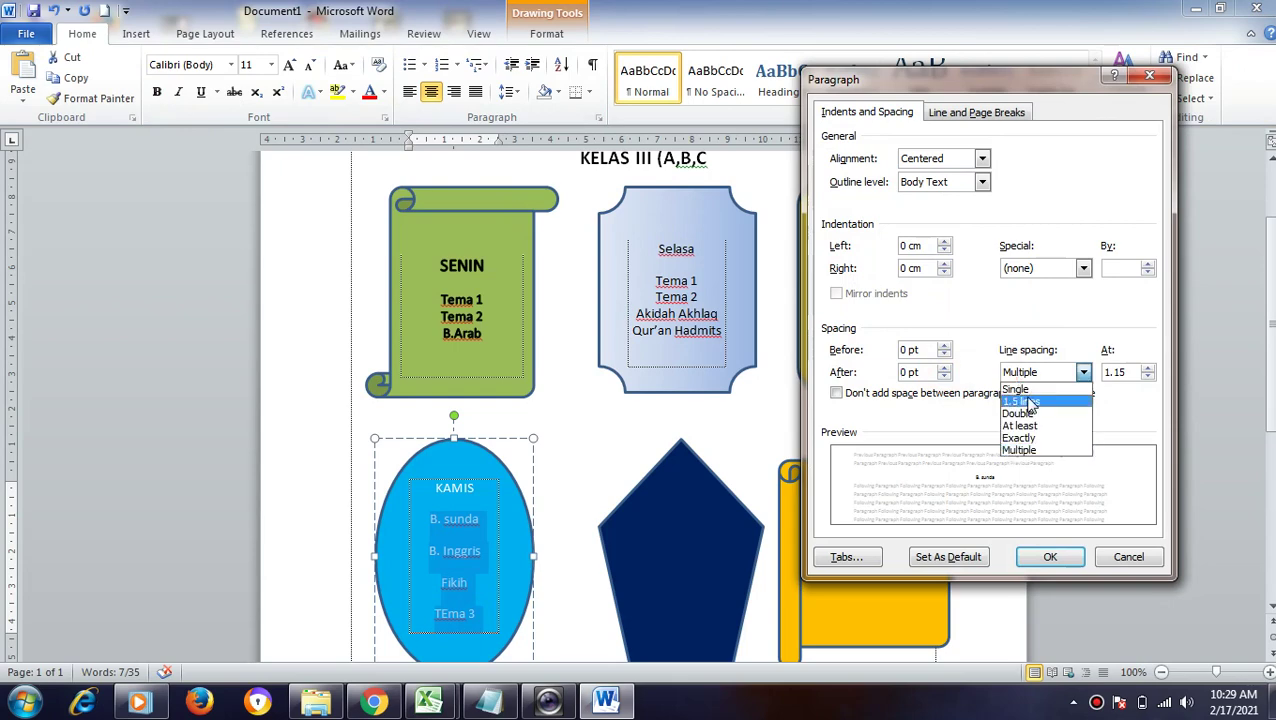
click(1025, 387)
click(1050, 557)
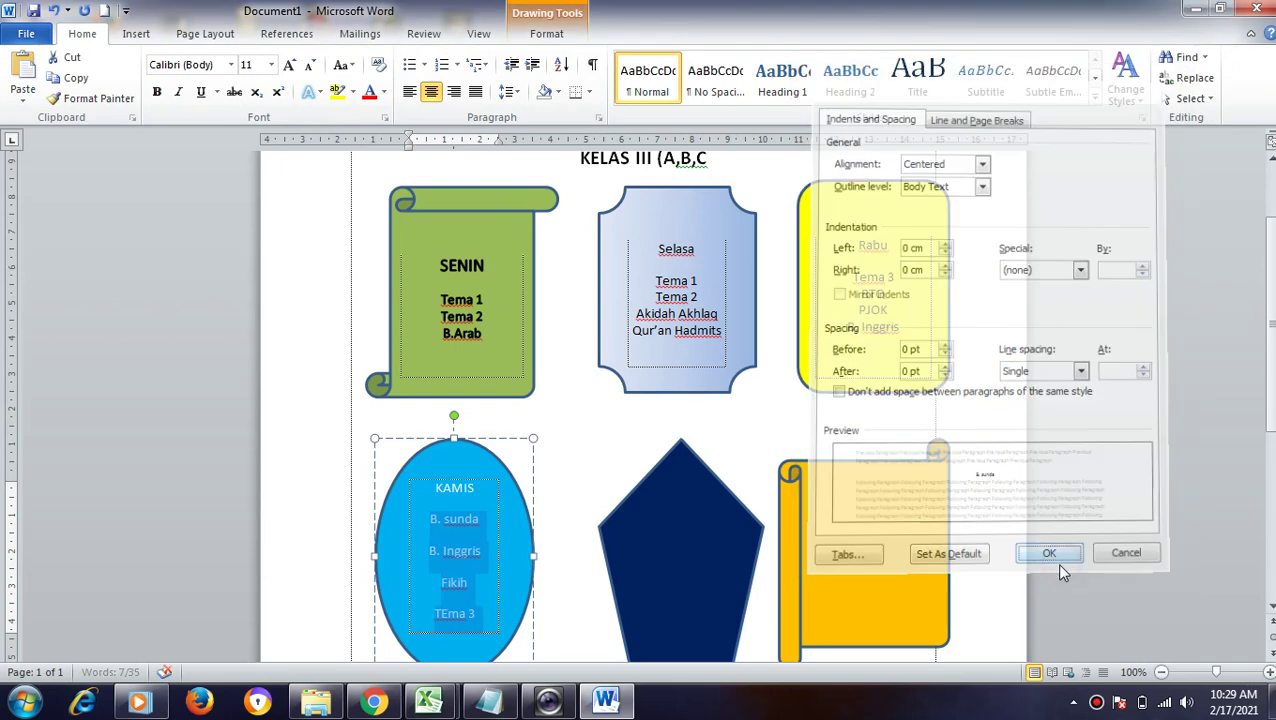
click(702, 560)
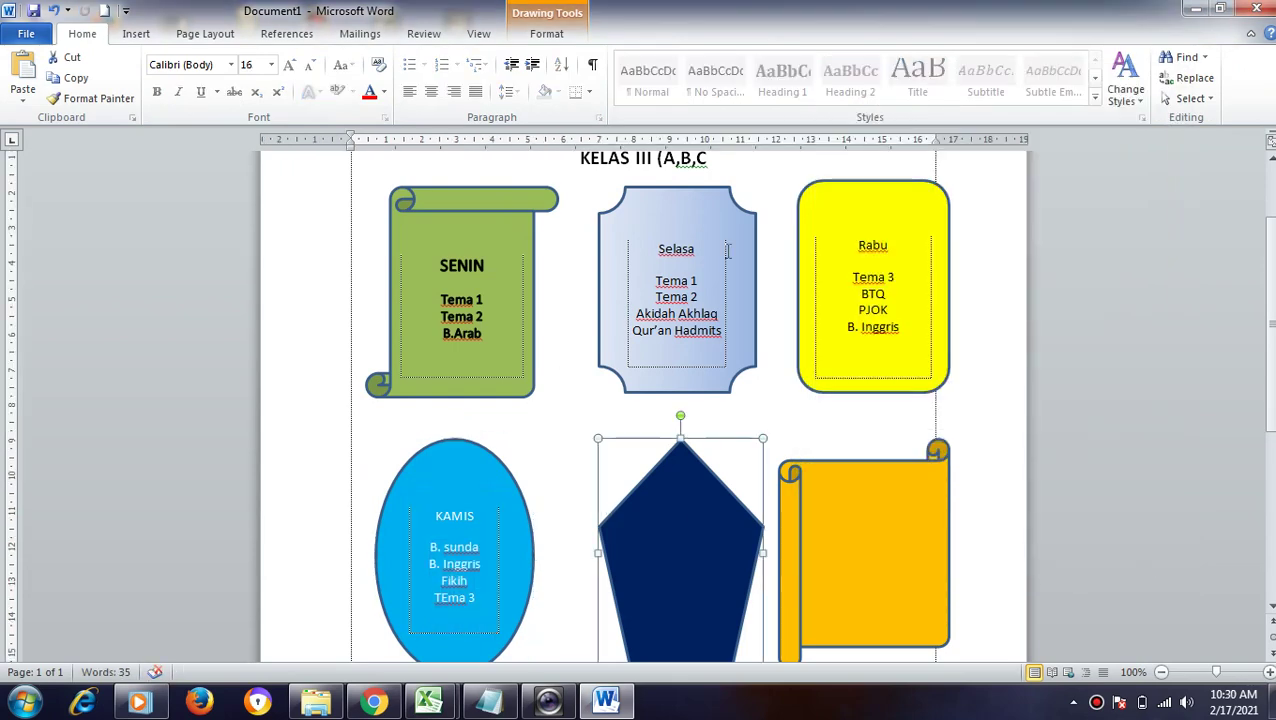
Add text to the dark blue pentagon with the heading JUMAT.
right_click(721, 488)
click(777, 257)
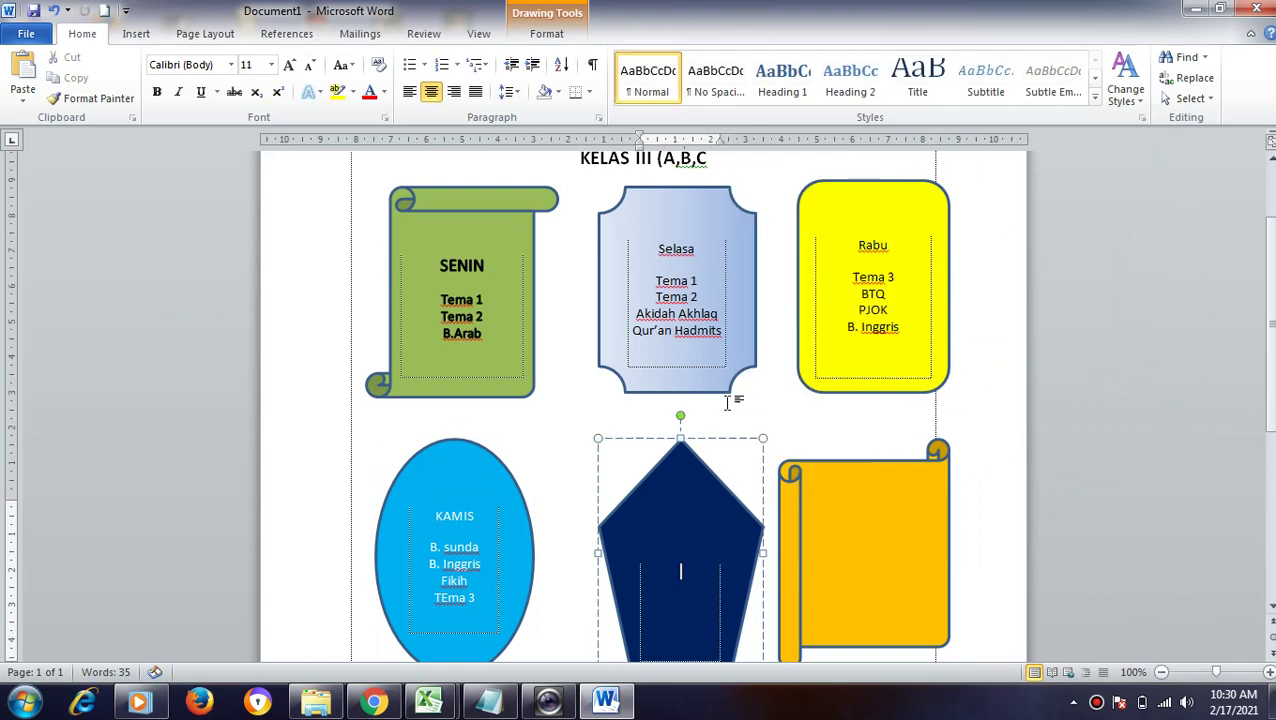
text(ju)
text(m)
key(BackSpace)
key(BackSpace)
key(BackSpace)
text(JU)
text(MAT)
key(Return)
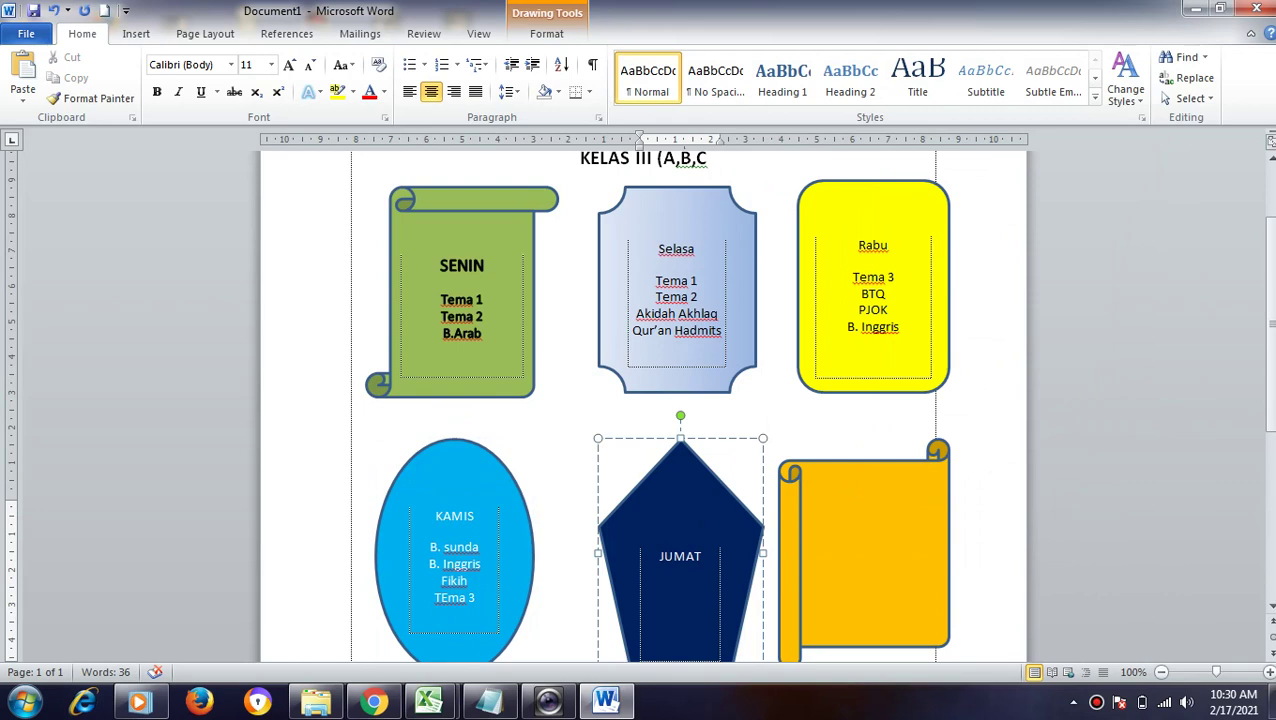
List Tik, Sbdp, Matematika and BTQ on separate lines under JUMAT.
text(B.)
text( a)
key(BackSpace)
key(BackSpace)
key(BackSpace)
key(BackSpace)
key(BackSpace)
text(T)
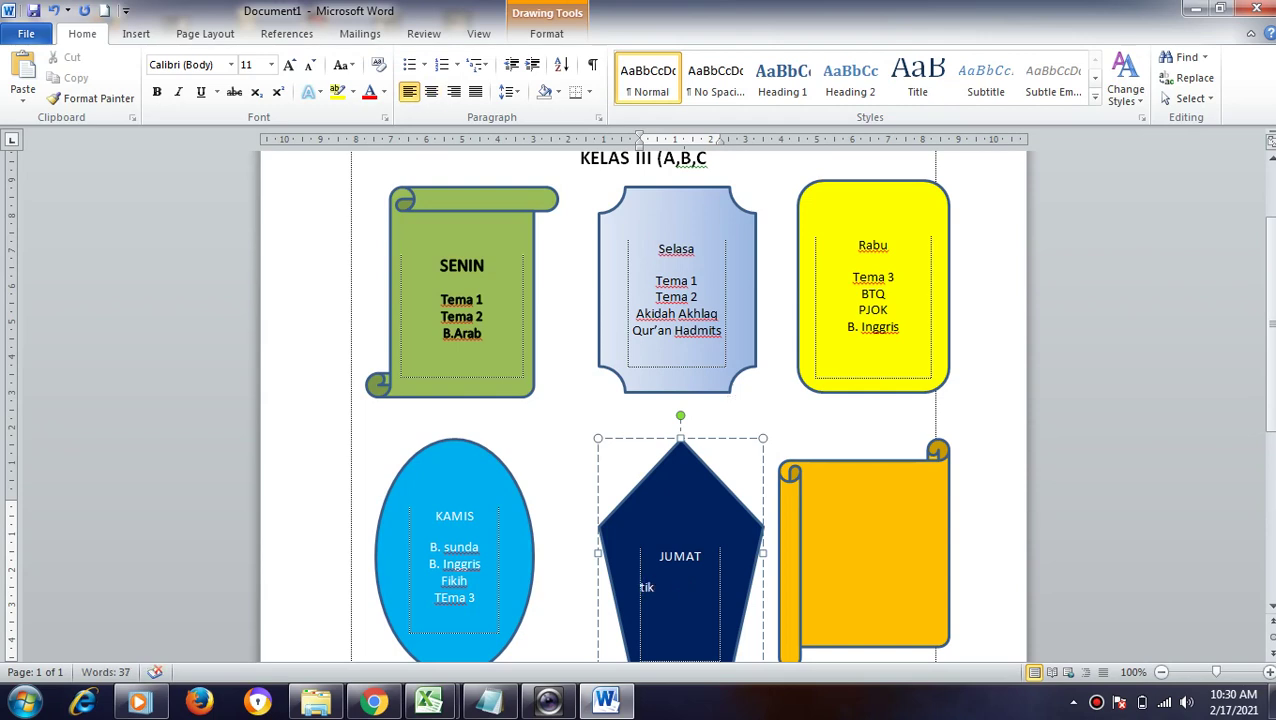
text(ik  )
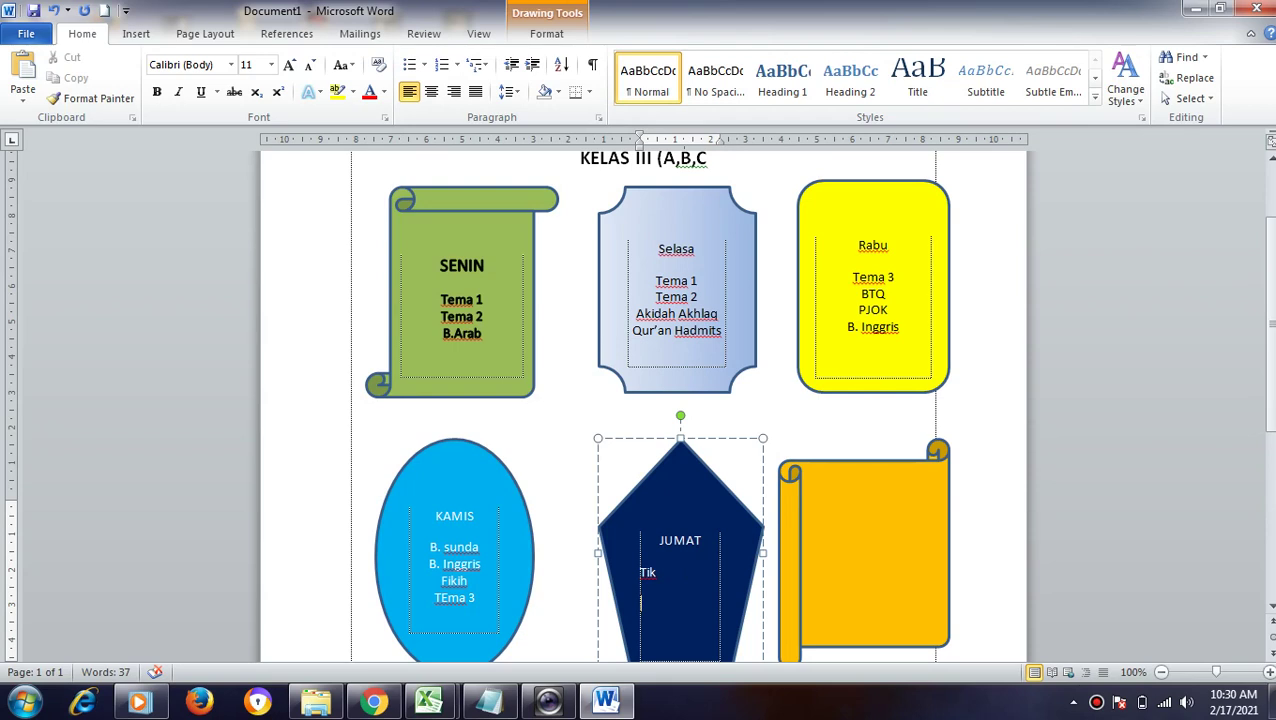
text(sb)
text(dp)
key(Return)
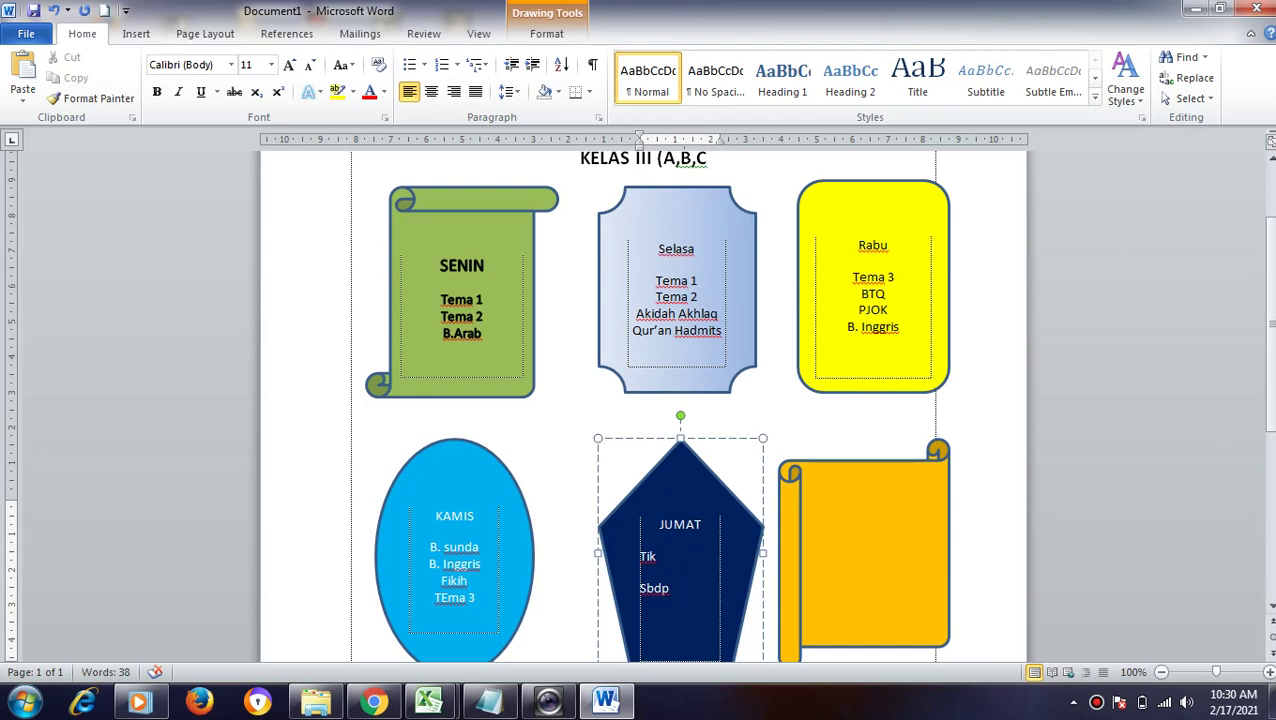
text(Matem)
text(ATEMATIKA)
key(Return)
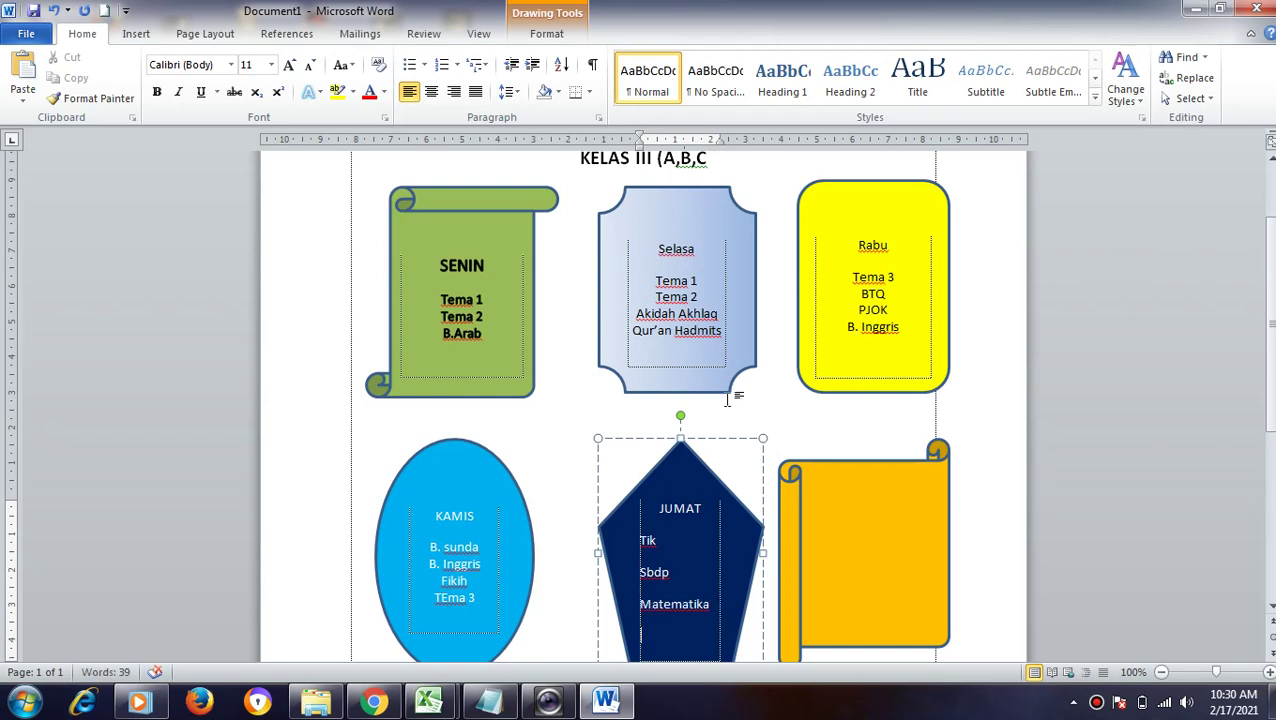
text(I)
text(P)
key(BackSpace)
key(BackSpace)
text(B)
text(TQ)
Centre the text inside the JUMAT pentagon.
double_click(662, 508)
double_click(656, 541)
drag(658, 508, 715, 641)
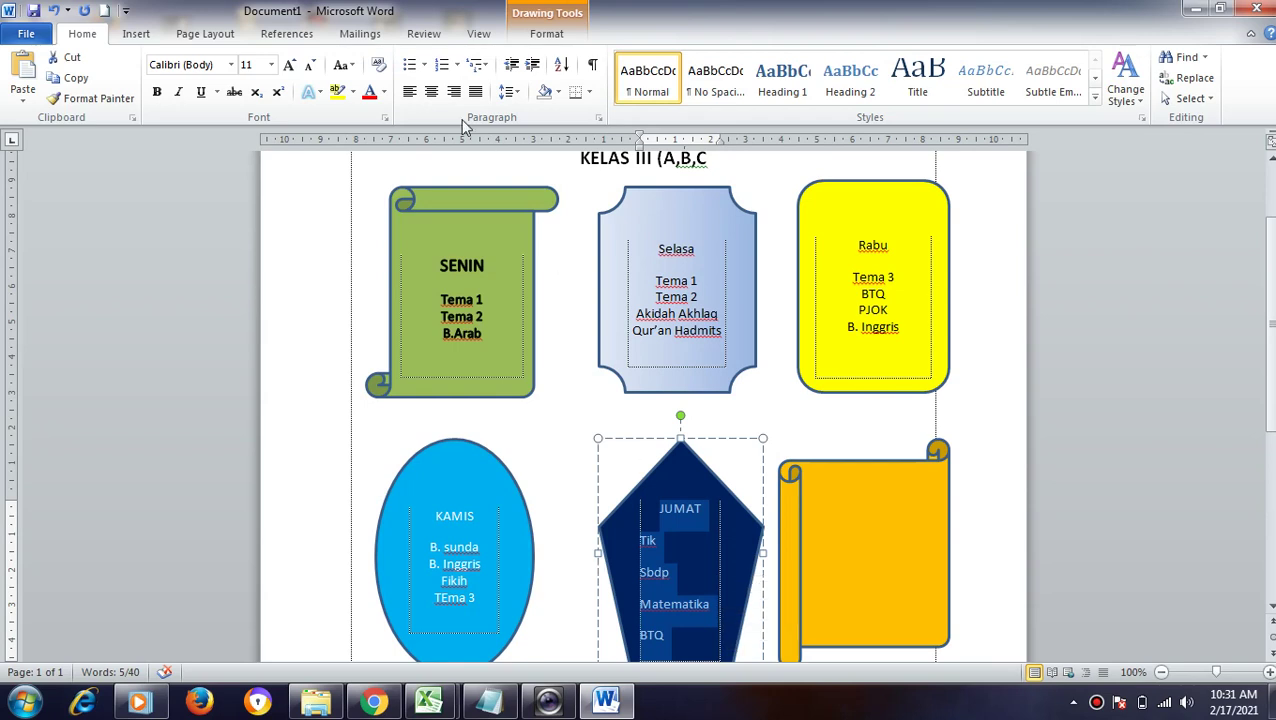
click(431, 92)
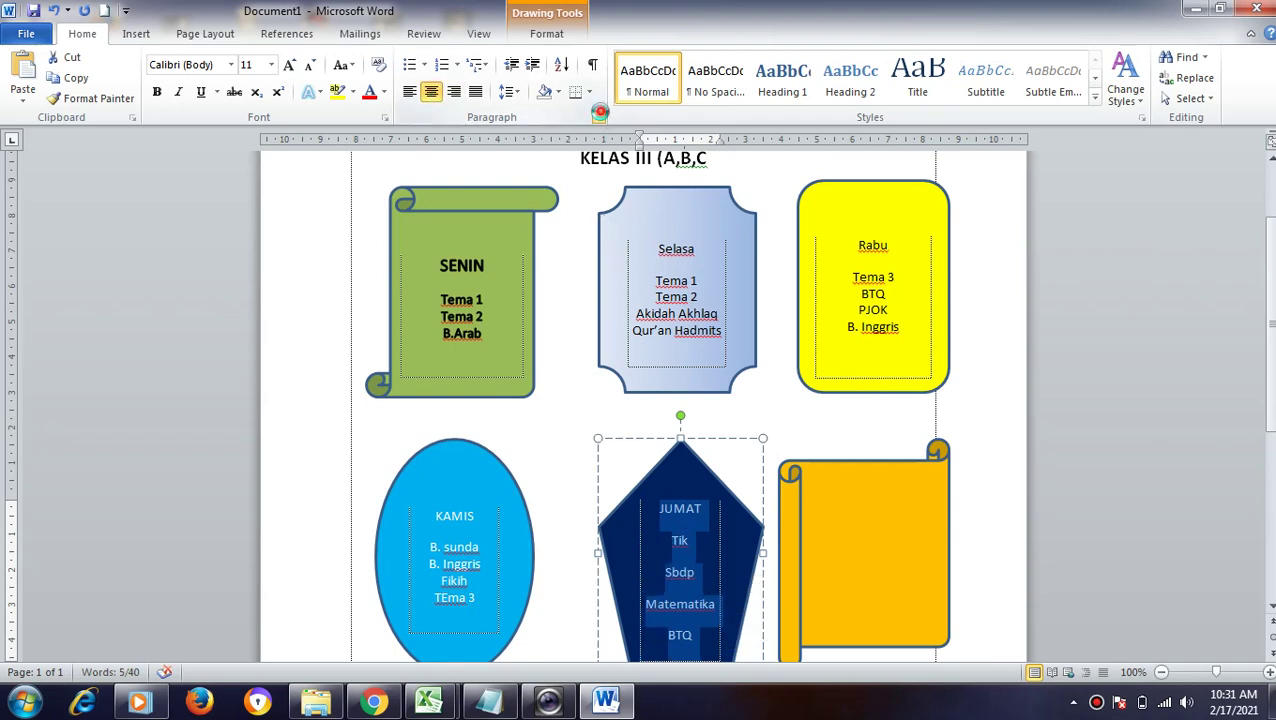
Give the pentagon text 0 pt spacing after and Single line spacing.
click(598, 117)
click(944, 377)
click(944, 377)
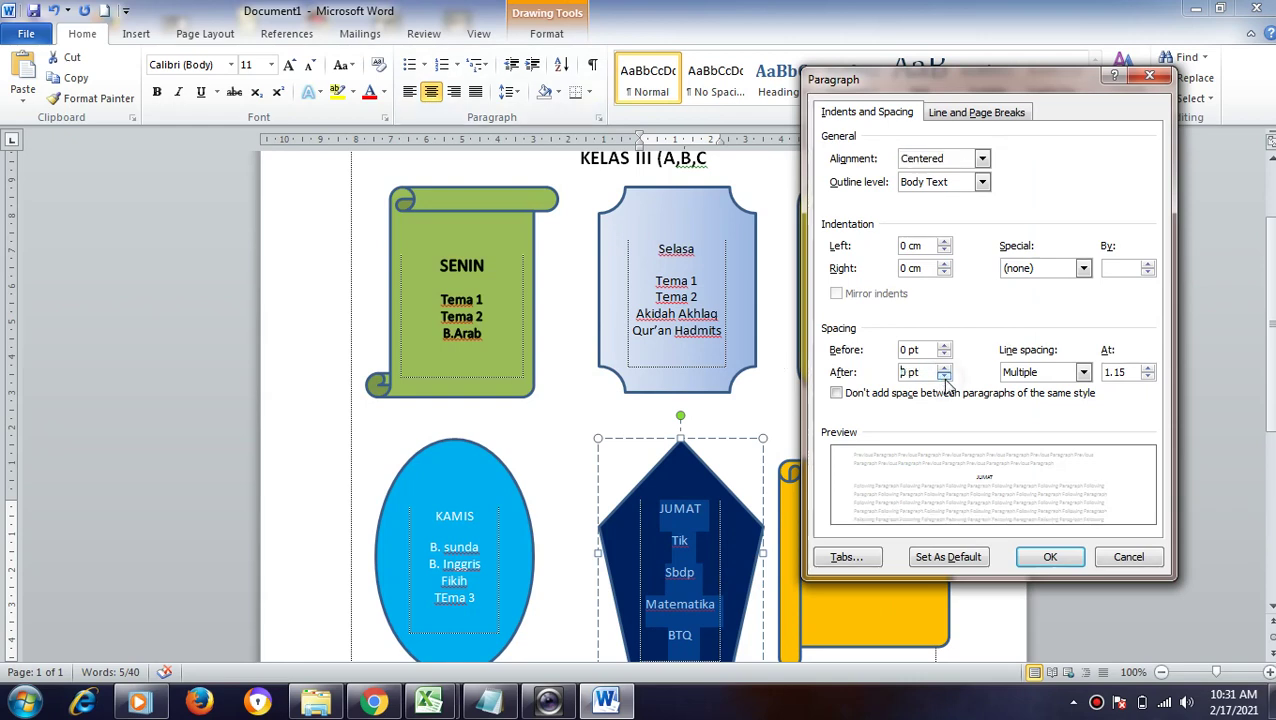
click(1024, 376)
click(1020, 413)
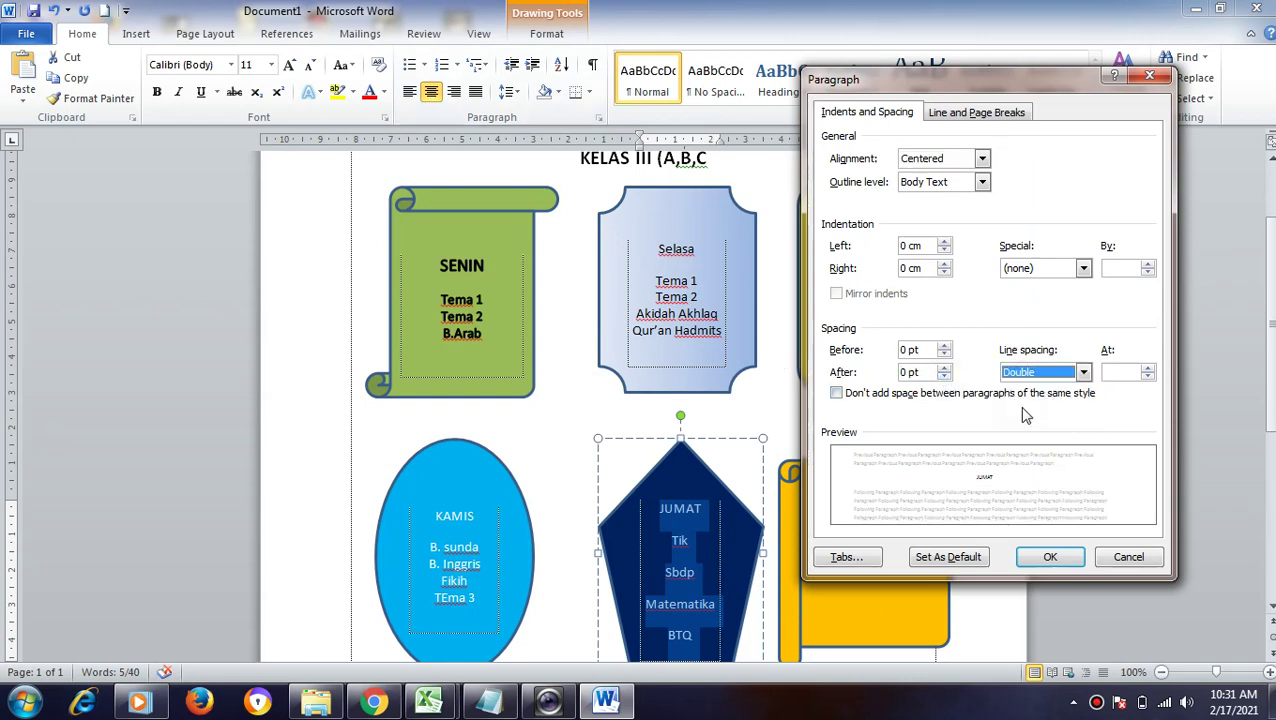
click(1024, 371)
click(1022, 401)
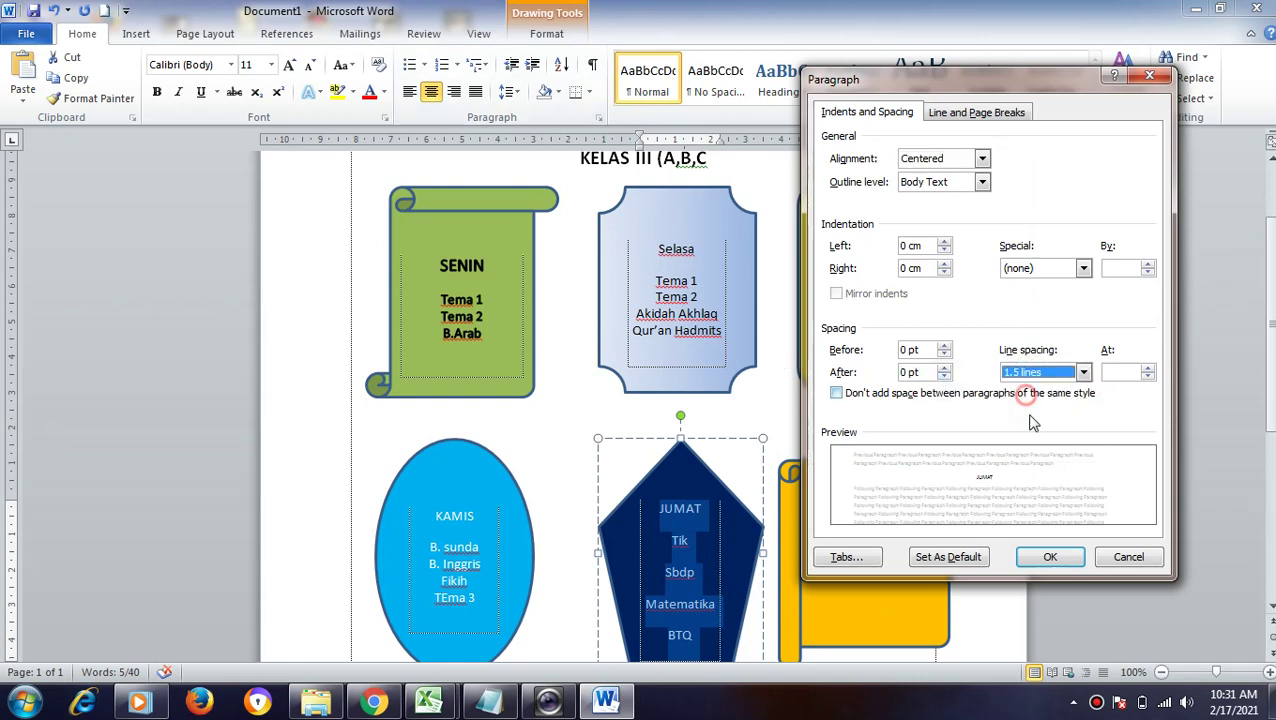
click(1046, 557)
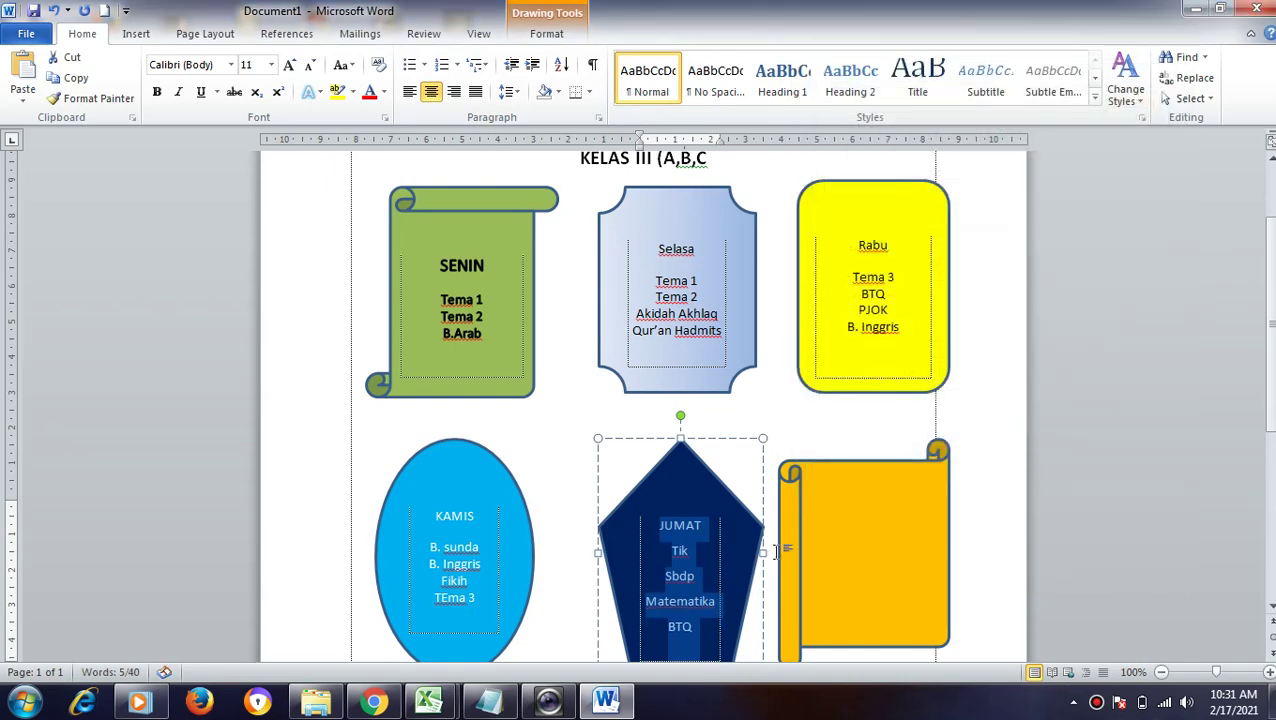
right_click(686, 533)
click(740, 347)
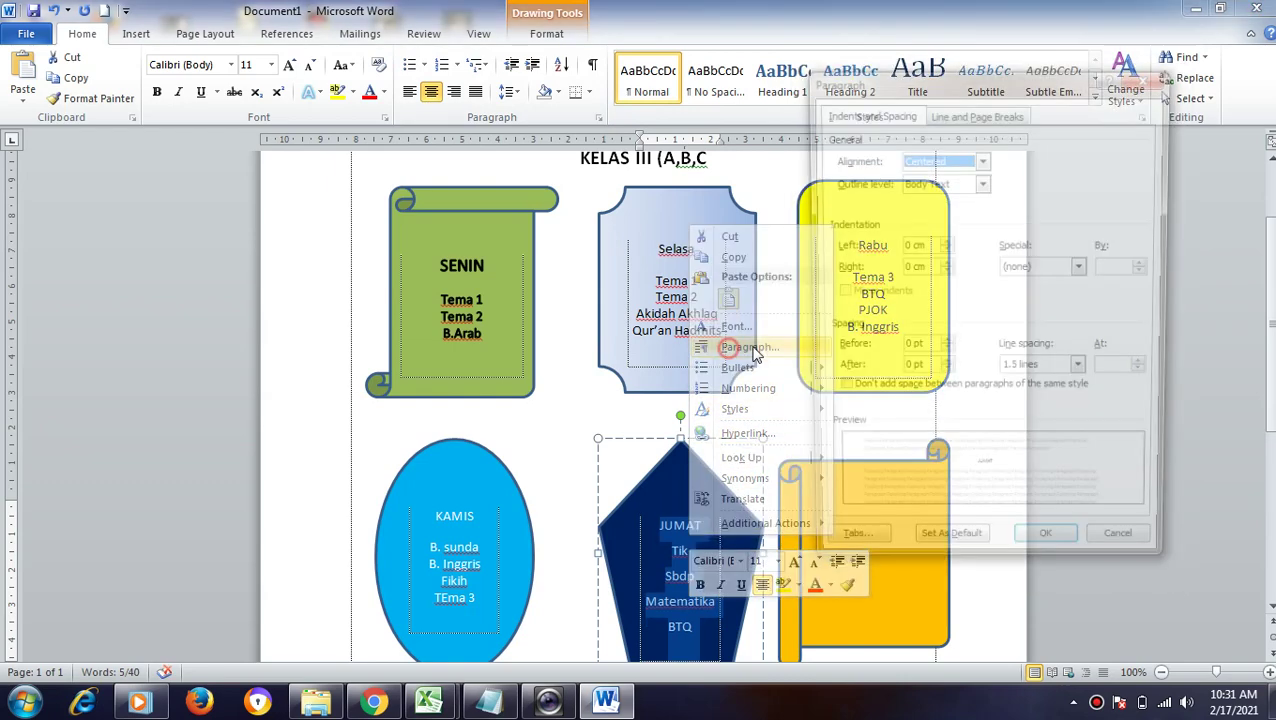
click(1025, 372)
click(1016, 389)
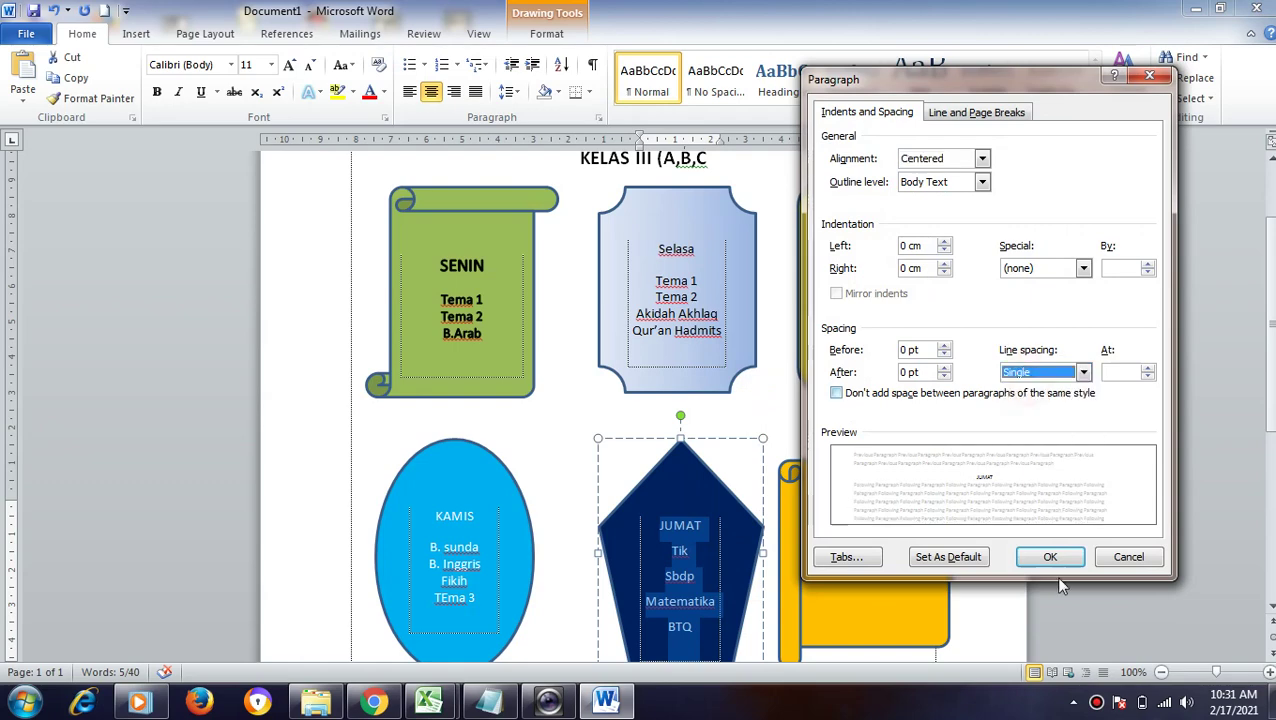
click(1050, 557)
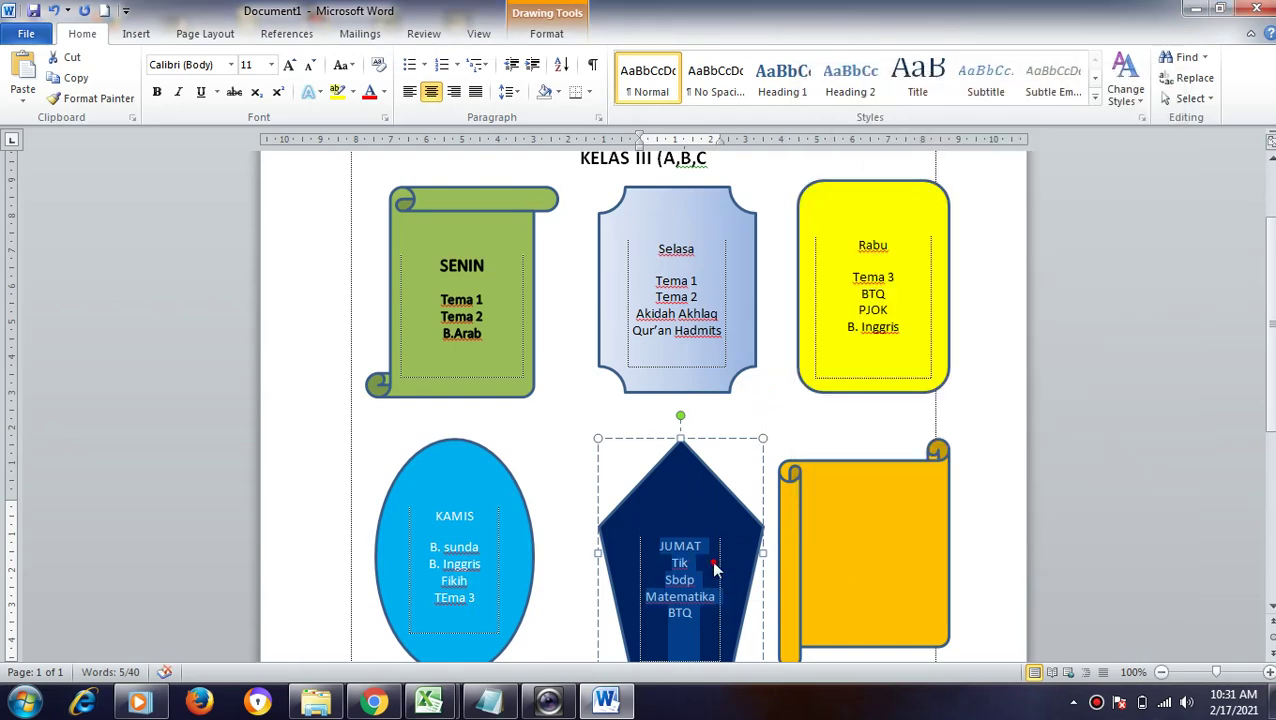
Insert a blank line below the JUMAT heading.
click(678, 562)
click(705, 545)
key(Return)
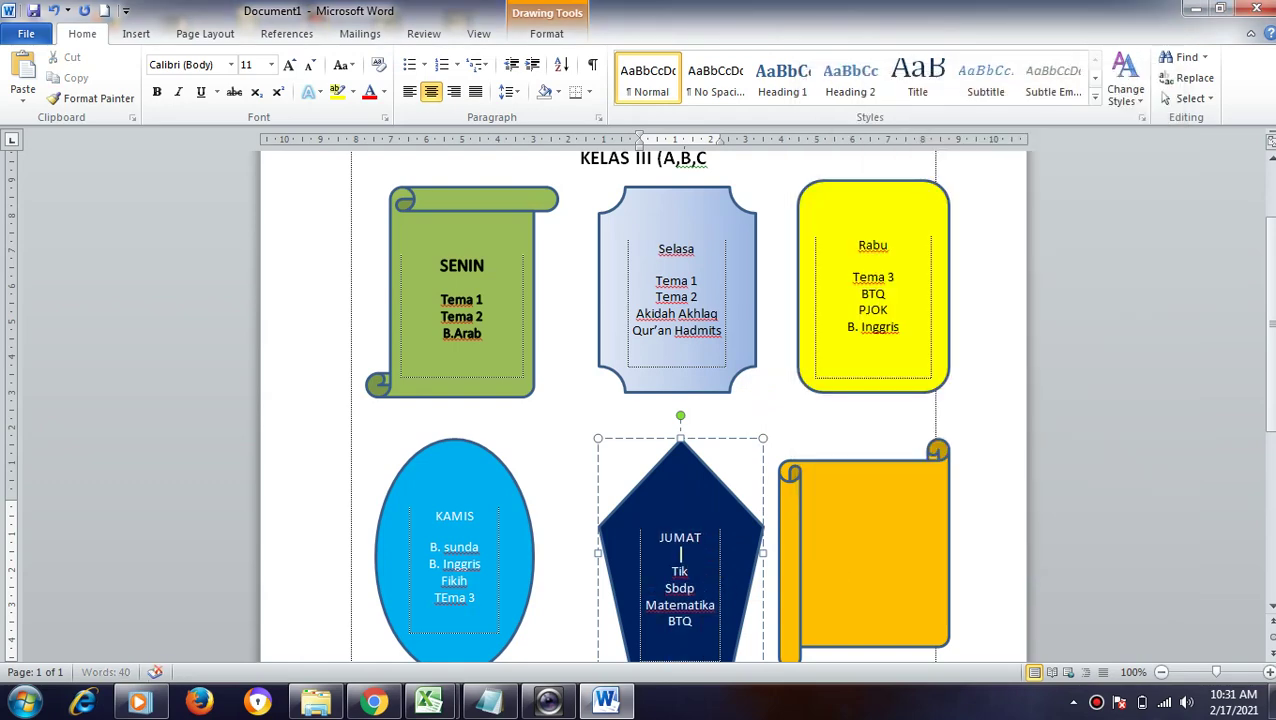
click(815, 542)
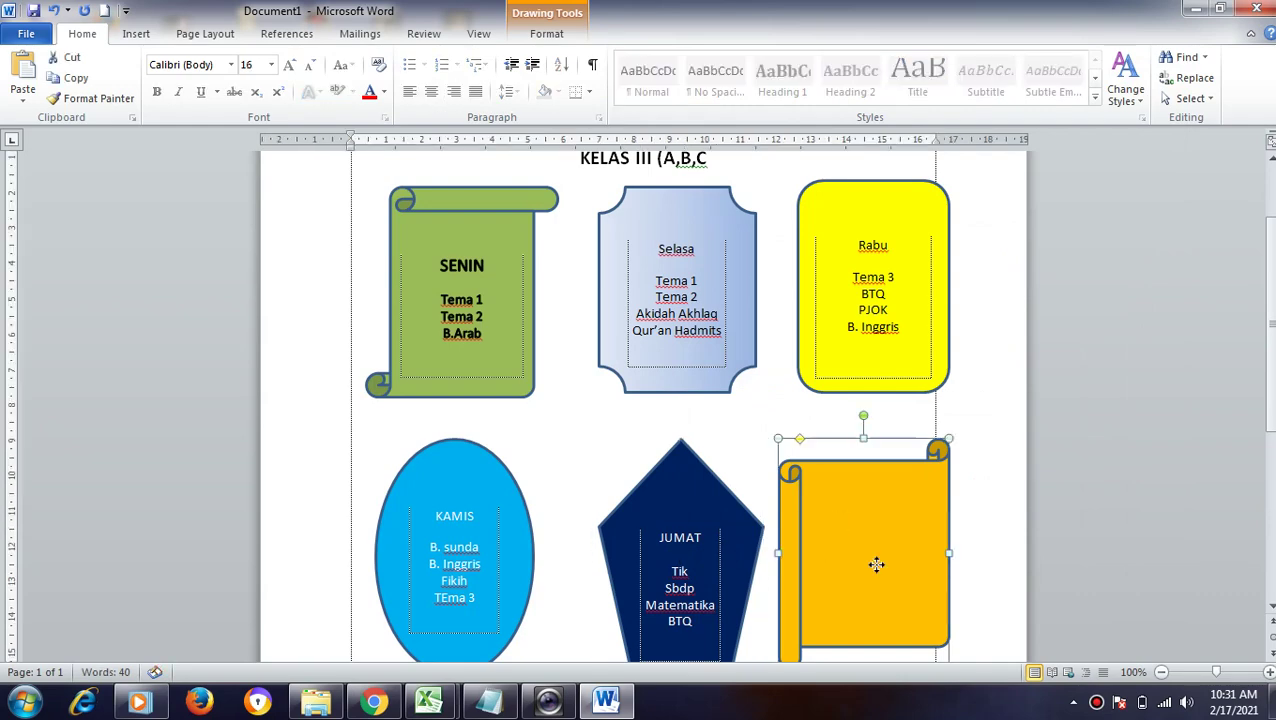
Add text to the orange scroll: 'Sabtu' and 'Pramuka' on separate lines.
right_click(840, 528)
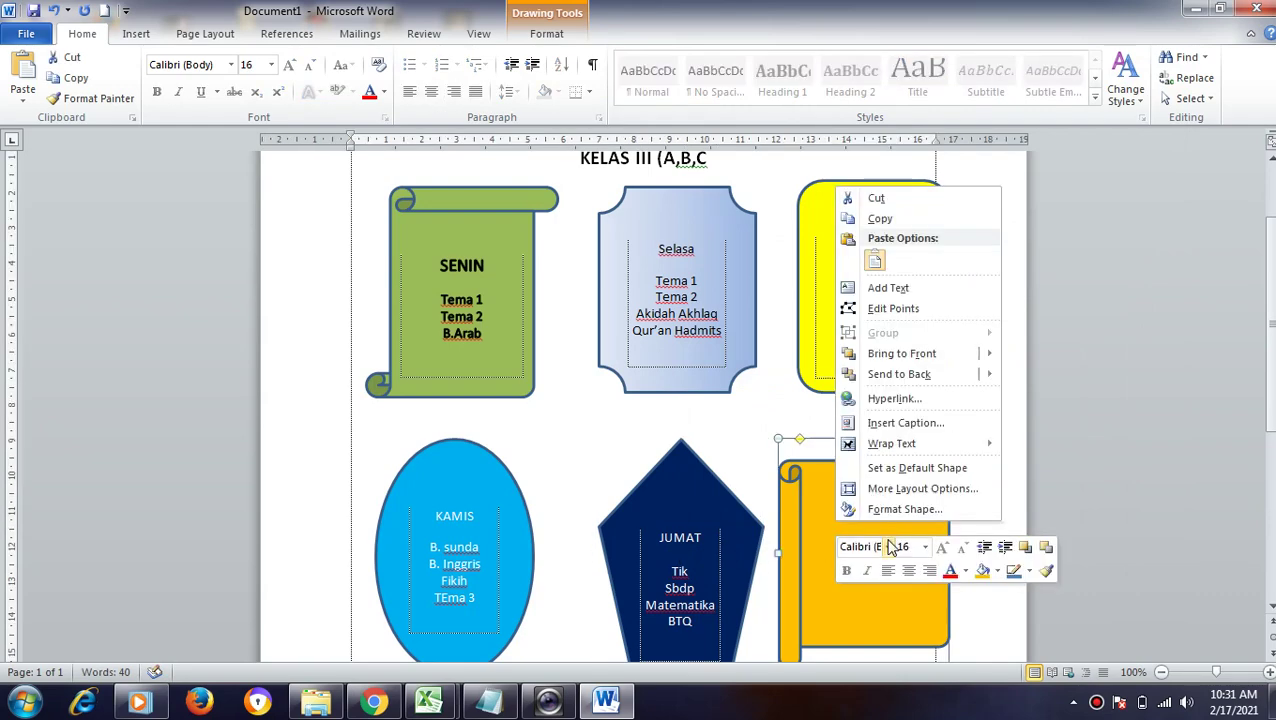
click(895, 288)
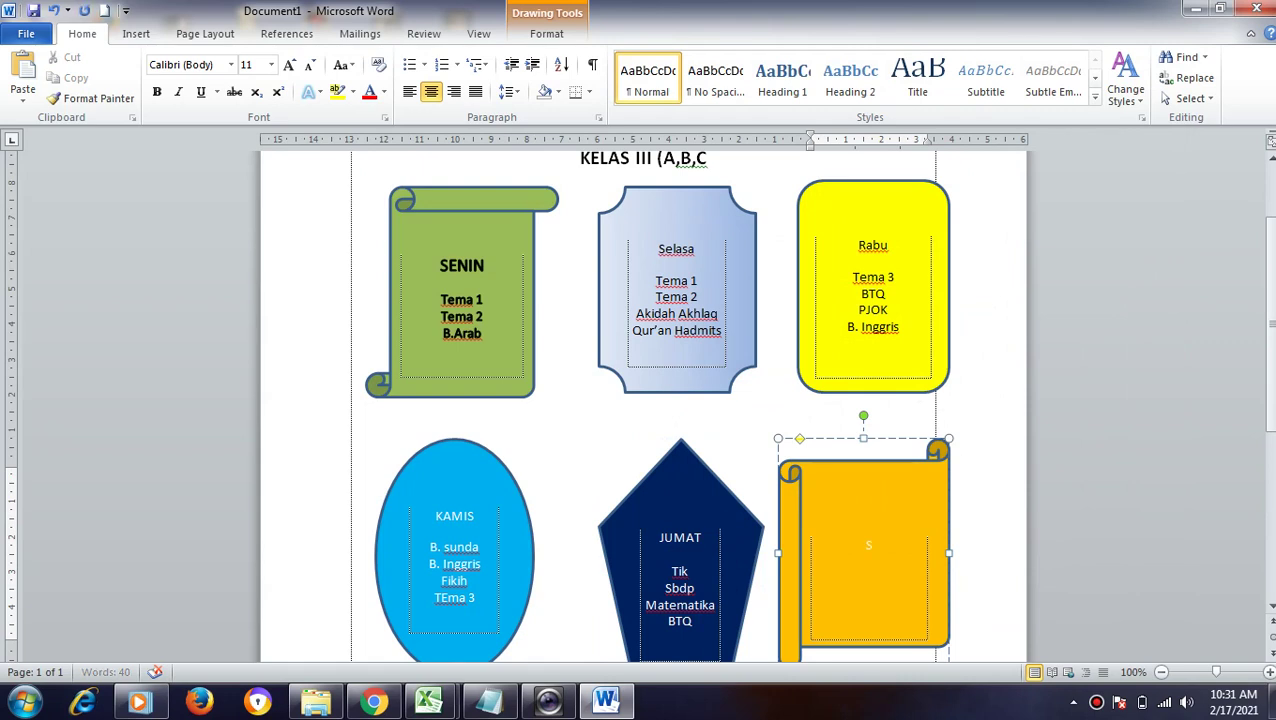
text(Saby)
text(u)
key(BackSpace)
key(BackSpace)
text(tu)
key(Return)
key(Return)
text(M)
key(BackSpace)
text(Pr)
text(amuka)
key(Return)
key(Return)
Insert 'Tema 6' between Sabtu and Pramuka, then select the Tema 6 and Pramuka lines.
click(887, 514)
key(Return)
key(Return)
text(Te)
text(ma)
text( 6)
drag(893, 563, 858, 537)
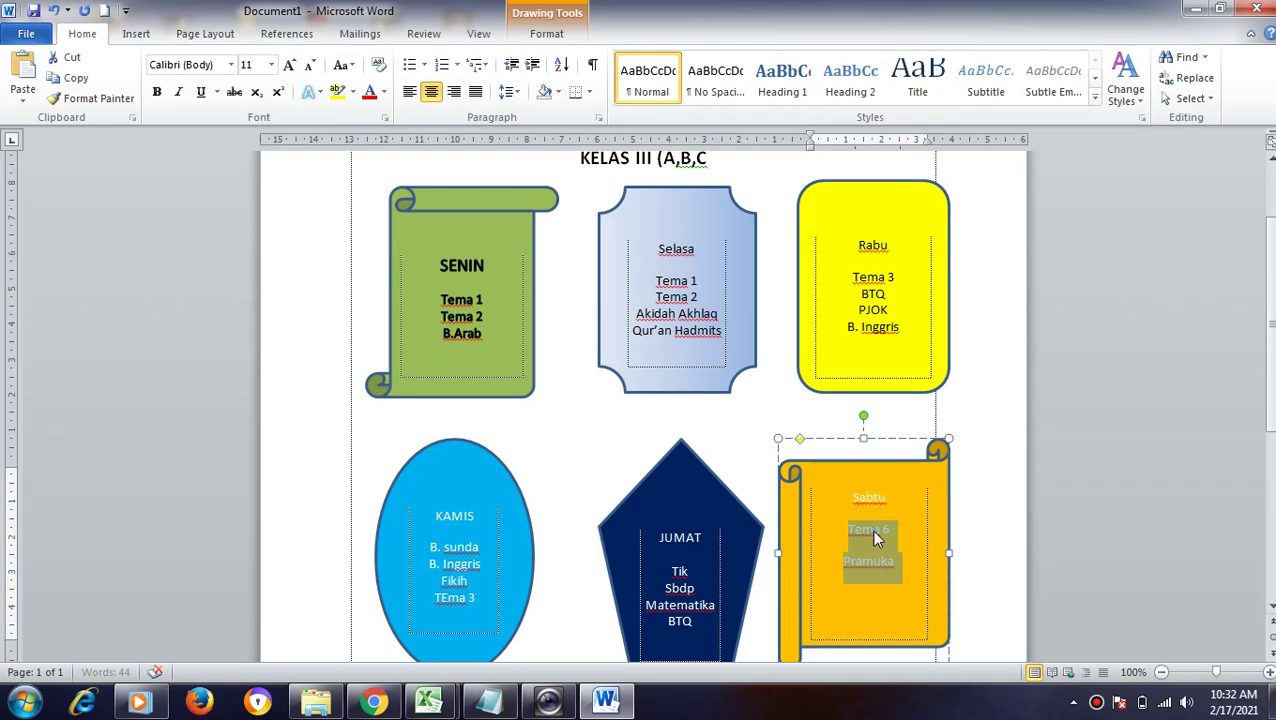
Give the Tema 6 and Pramuka lines 0 pt spacing after and single line spacing.
right_click(876, 536)
mouse_move(933, 384)
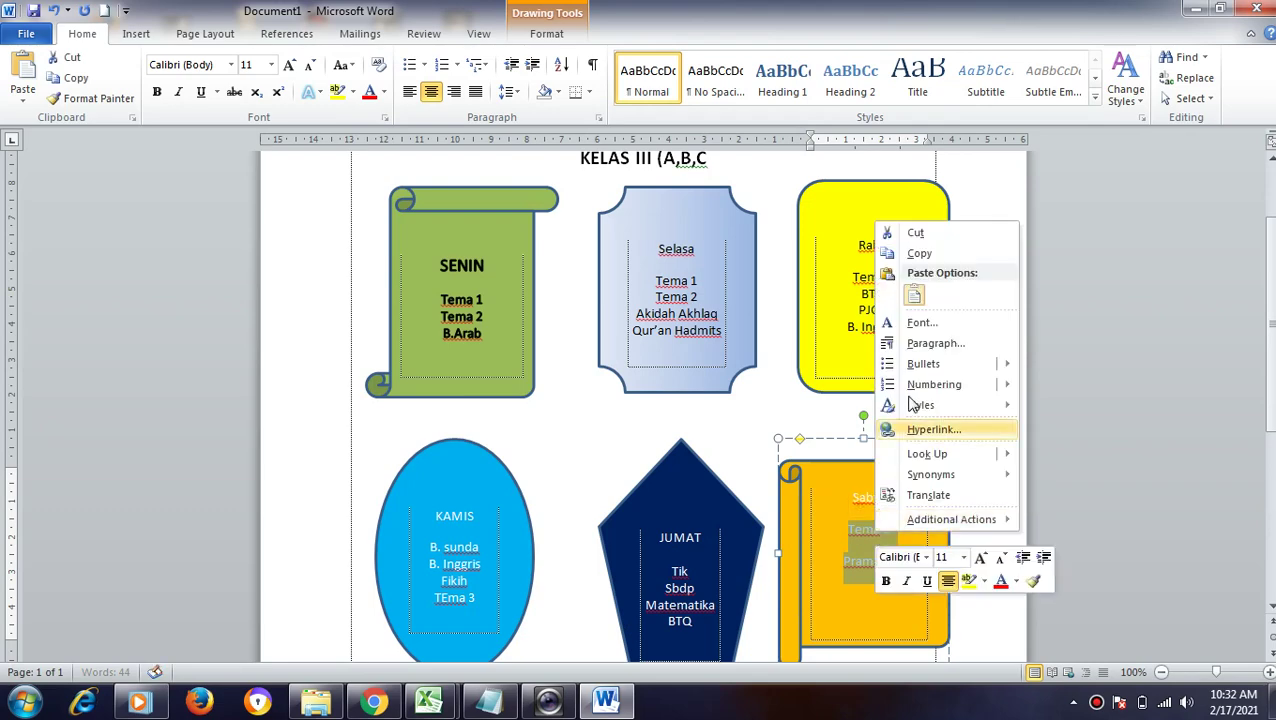
click(935, 343)
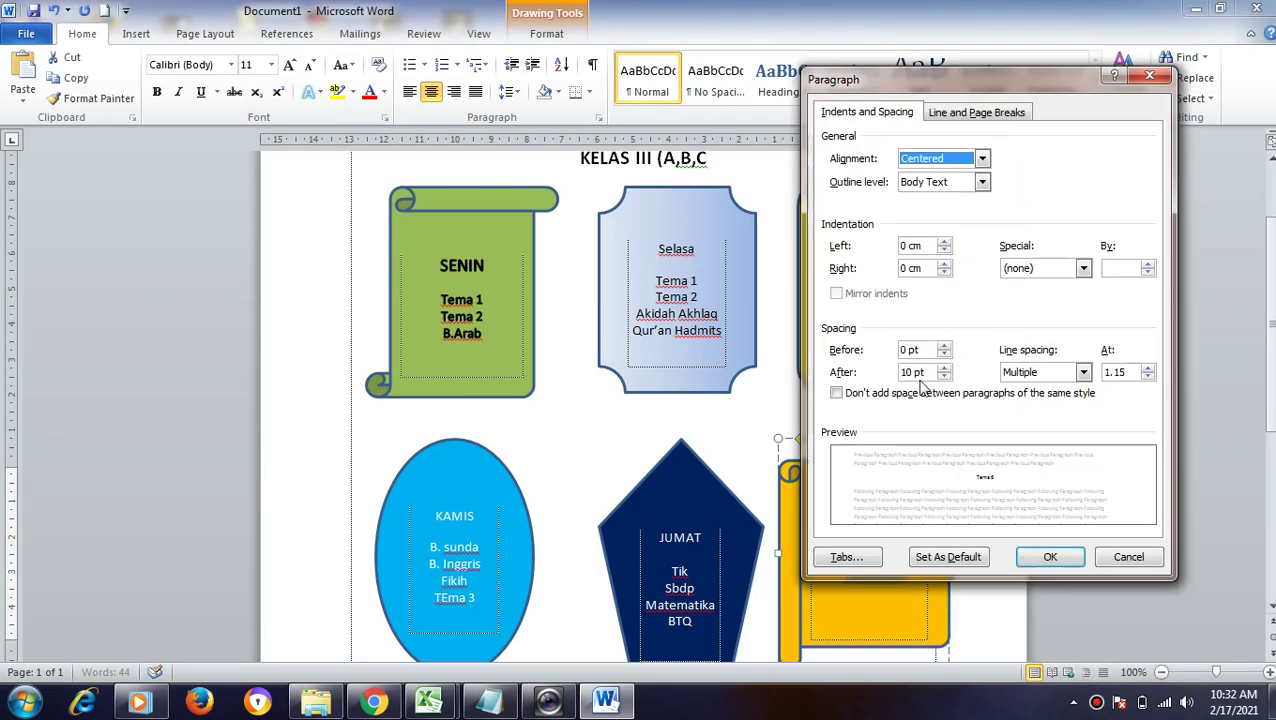
click(943, 377)
click(1040, 372)
click(1030, 401)
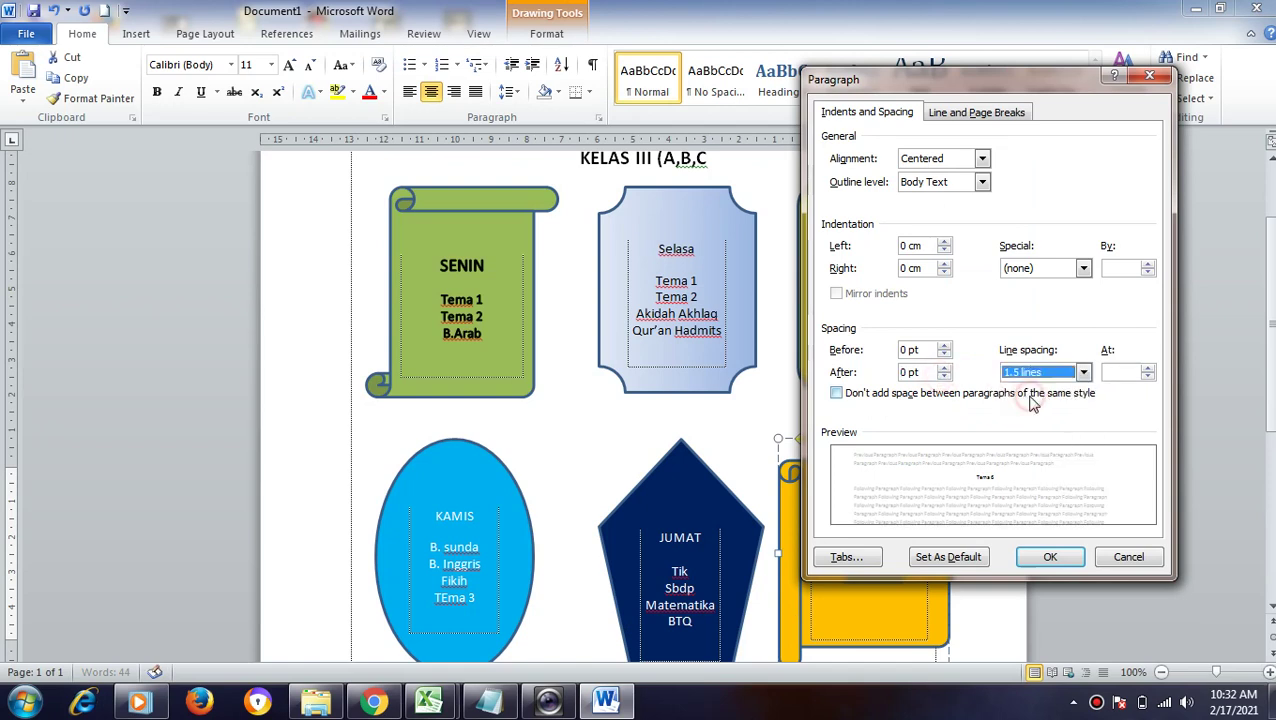
click(1031, 378)
click(1030, 401)
click(1030, 372)
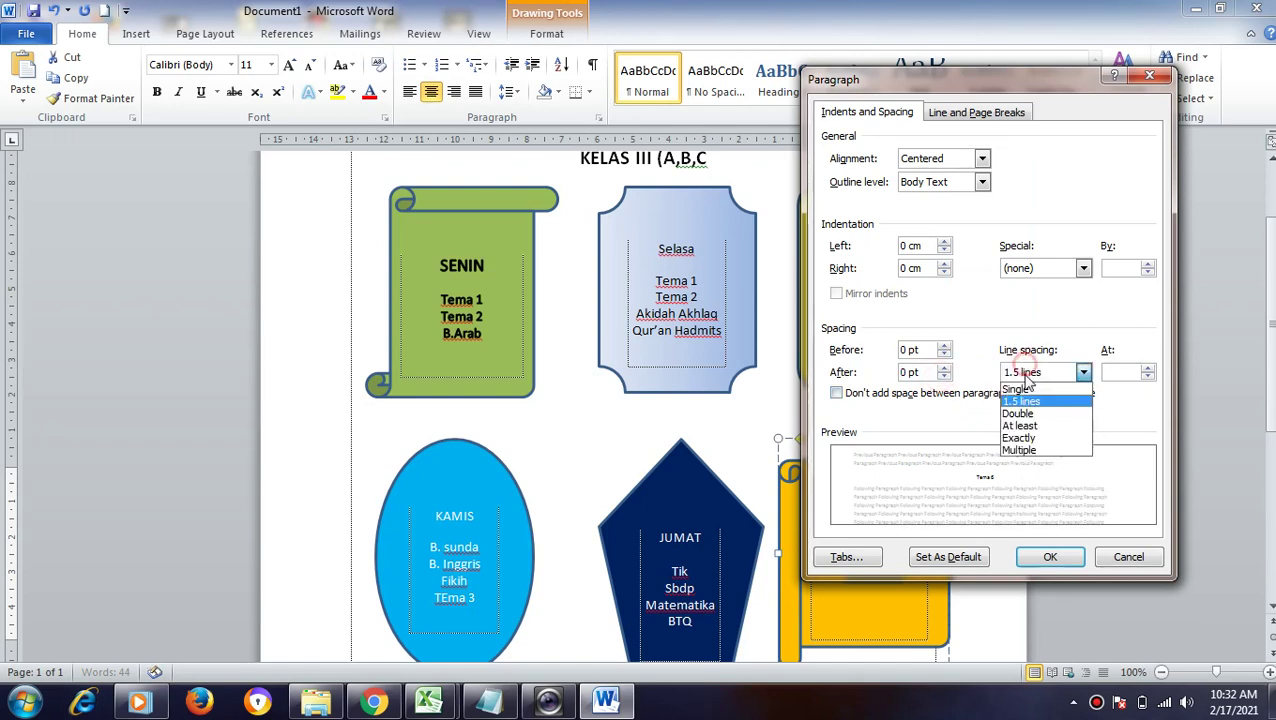
click(1030, 388)
click(1050, 557)
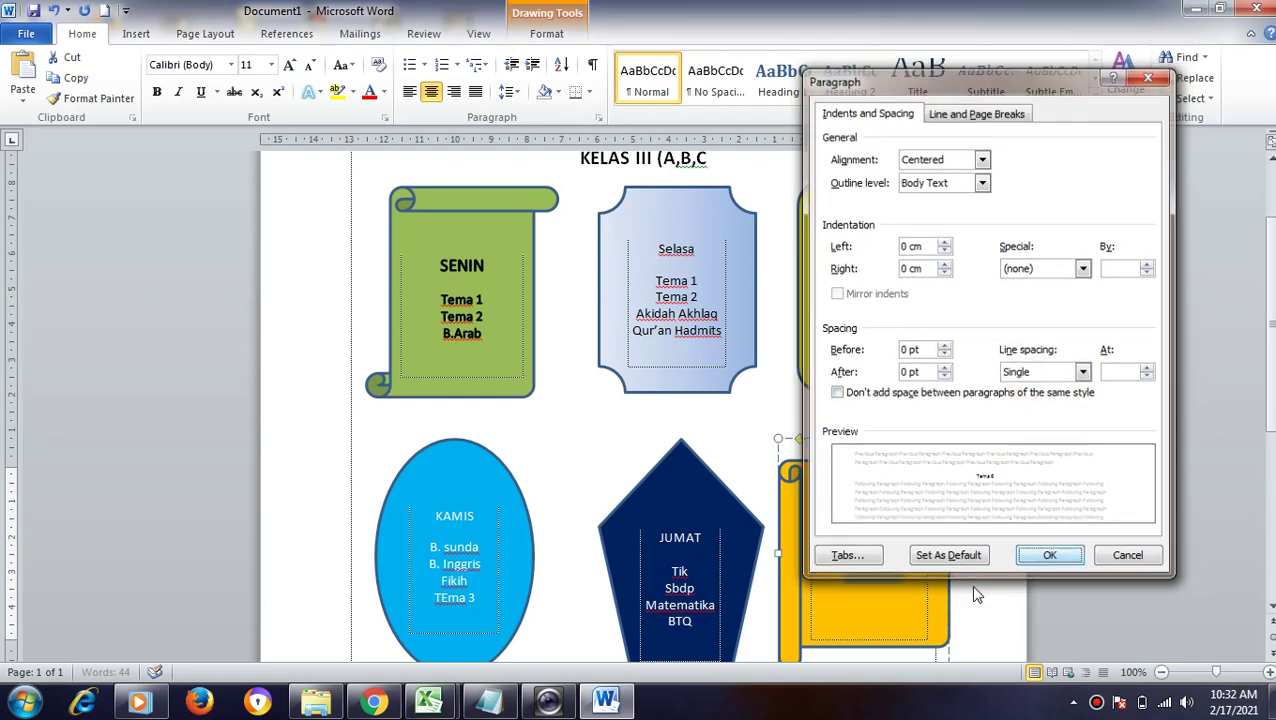
click(901, 514)
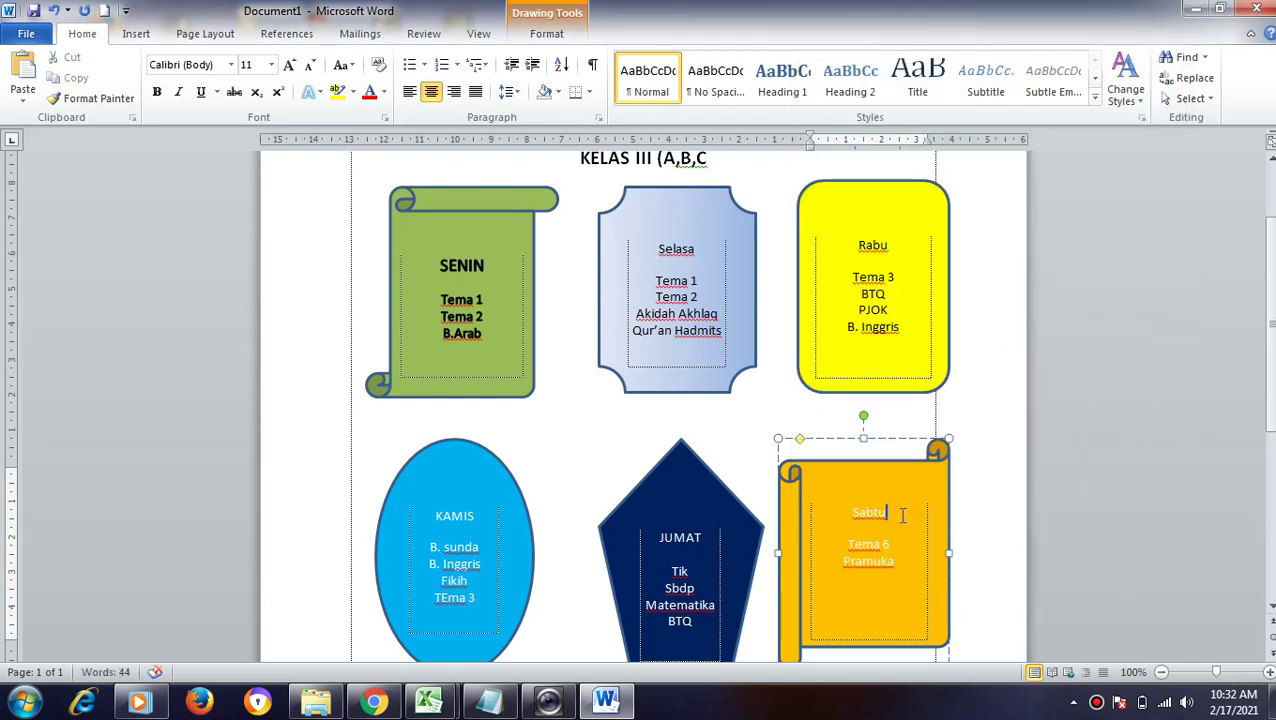
Retype the Sabtu label in capitals as 'SABTU'.
drag(901, 514, 828, 513)
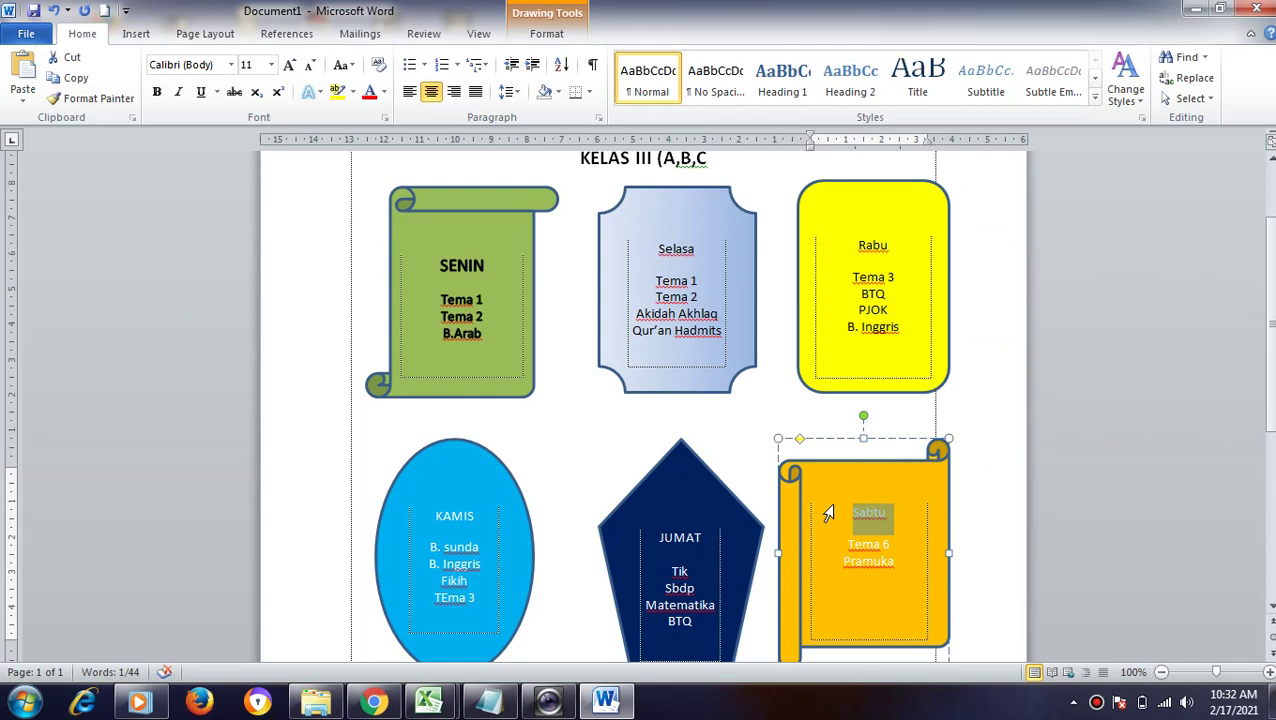
text(SABTU)
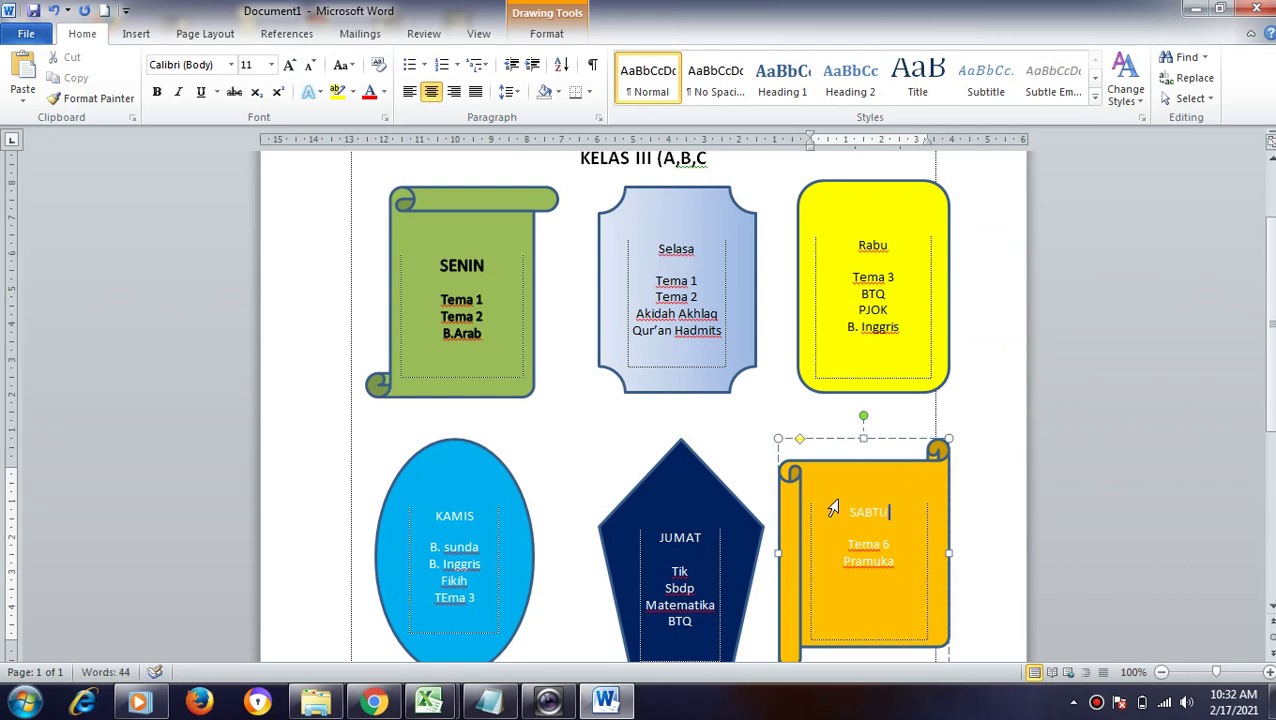
click(990, 401)
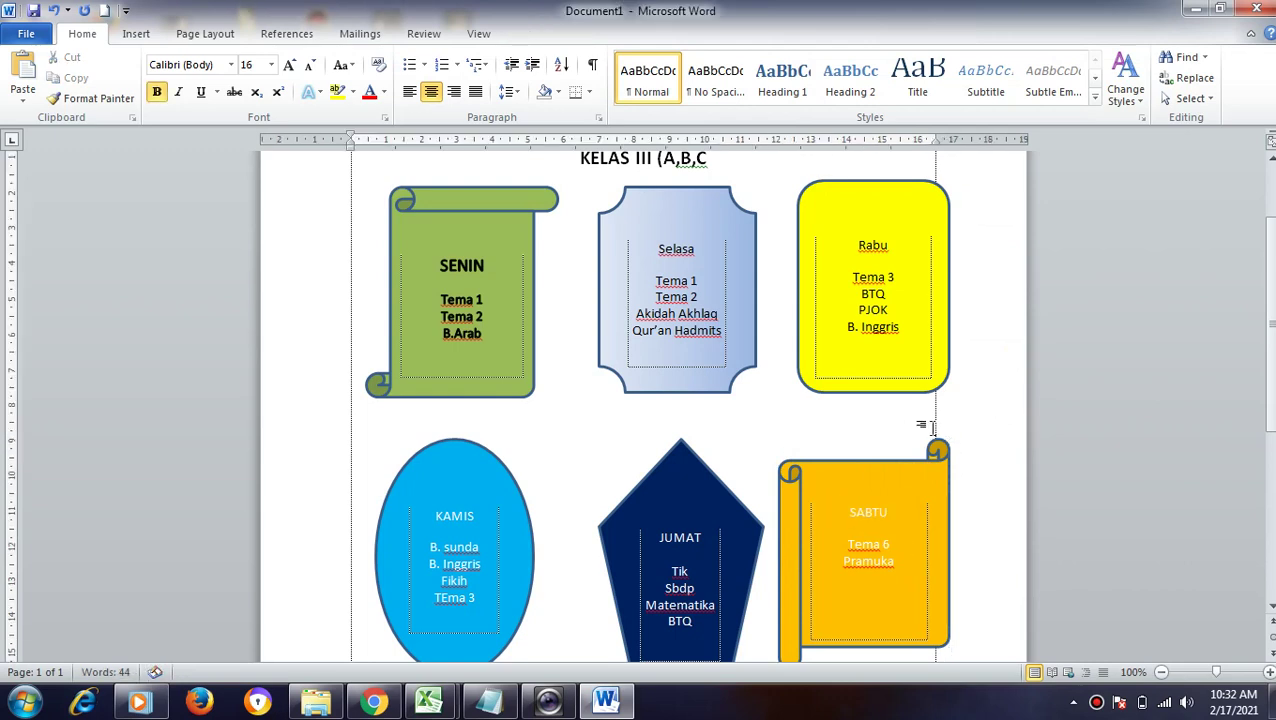
Zoom out to 60% so the whole schedule page is visible.
ctrl+scroll(711, 505, down, 1)
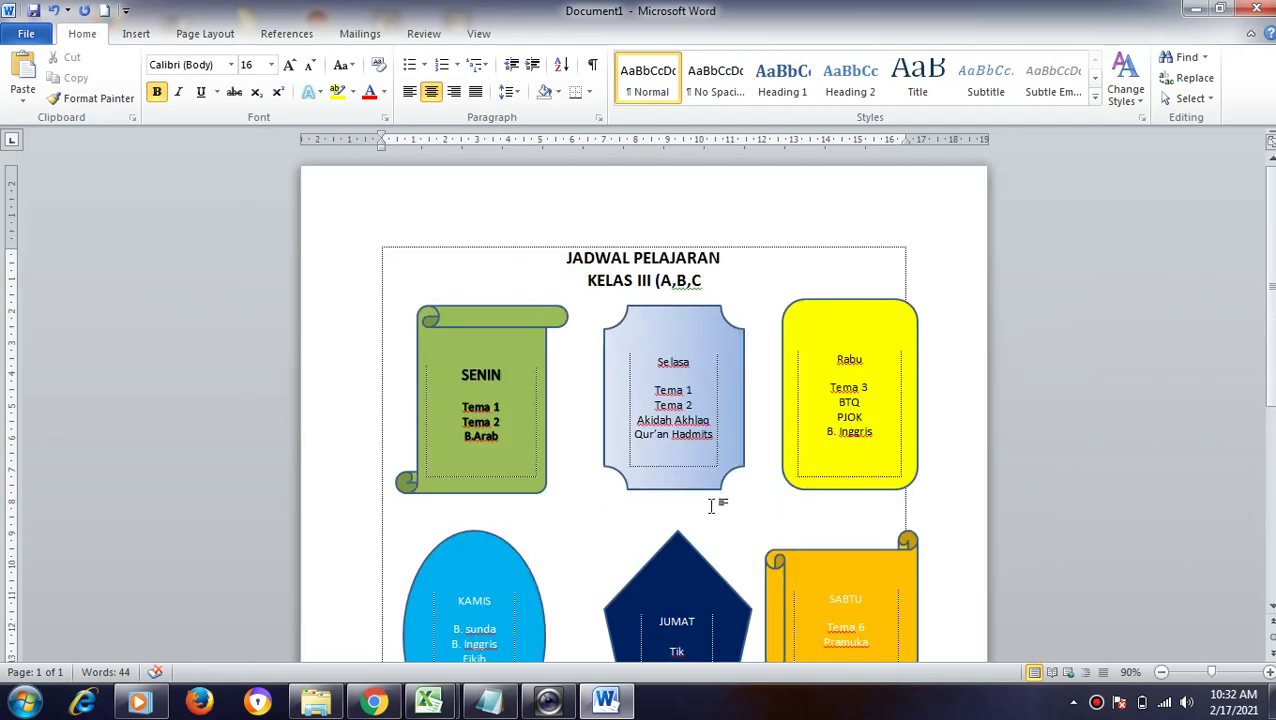
ctrl+scroll(711, 505, down, 1)
ctrl+scroll(713, 502, down, 1)
ctrl+scroll(715, 500, down, 1)
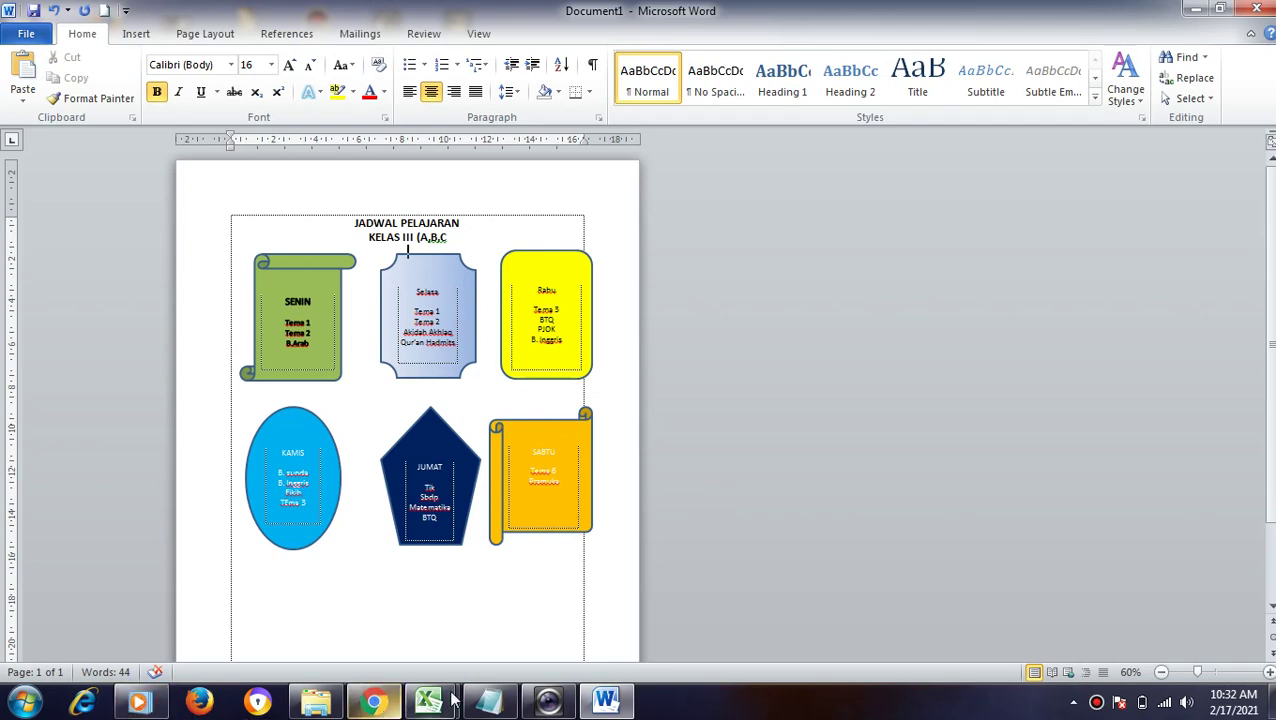
In Notepad, add the note 'kurang lebihnya nanti seperti itu jadiny'.
click(489, 700)
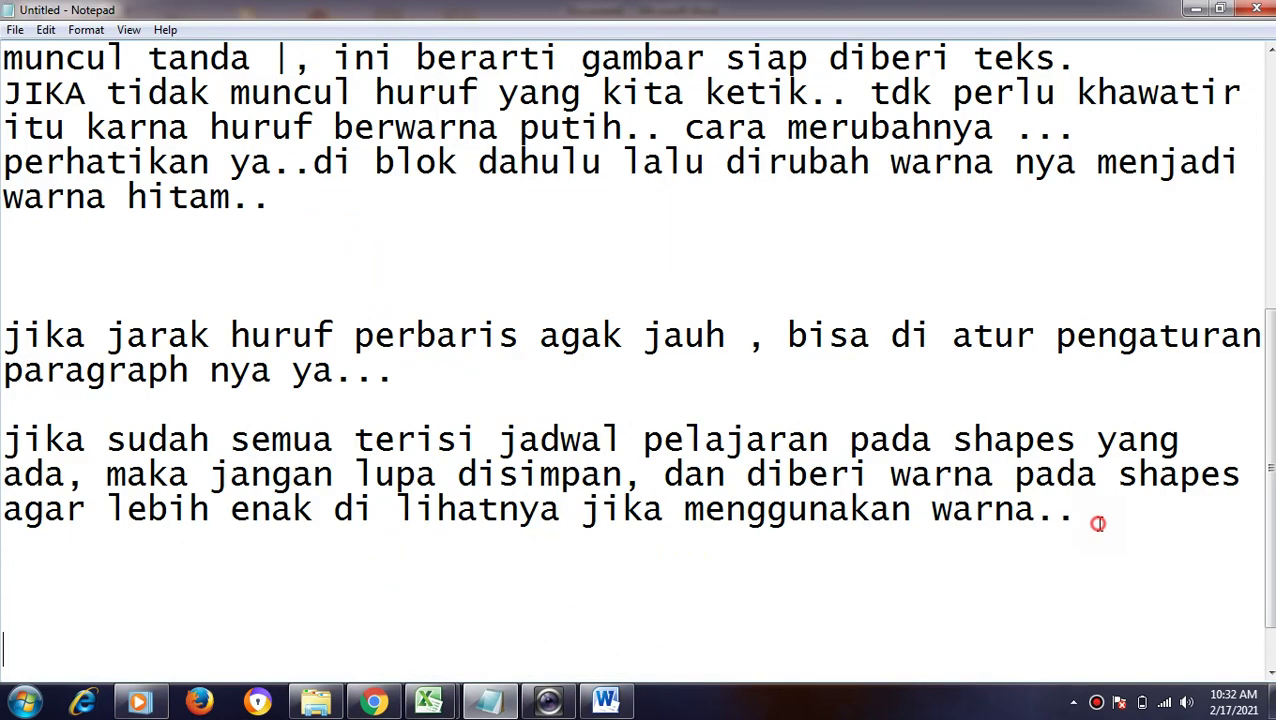
key(BackSpace)
key(BackSpace)
key(BackSpace)
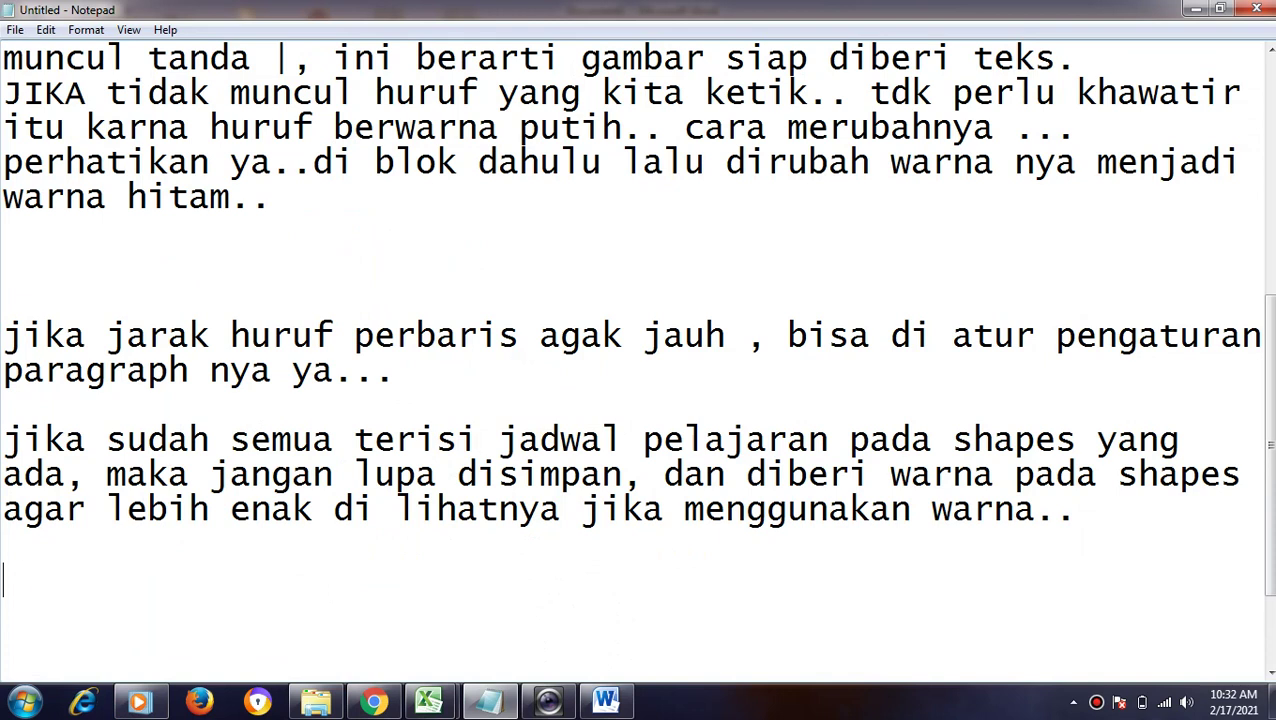
text(KU)
key(BackSpace)
click(1099, 524)
text(UR)
key(BackSpace)
key(BackSpace)
click(99, 577)
text(URAN)
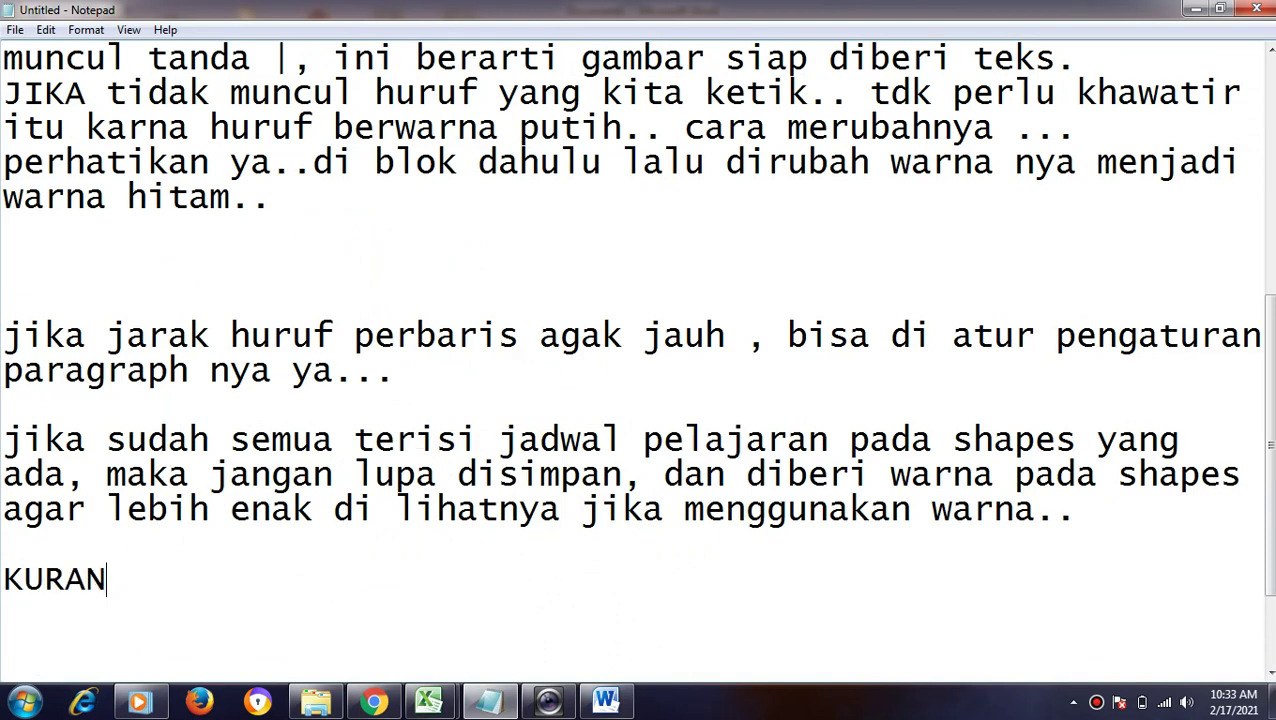
text(G)
key(BackSpace)
key(BackSpace)
key(BackSpace)
key(BackSpace)
key(BackSpace)
text(urang leb)
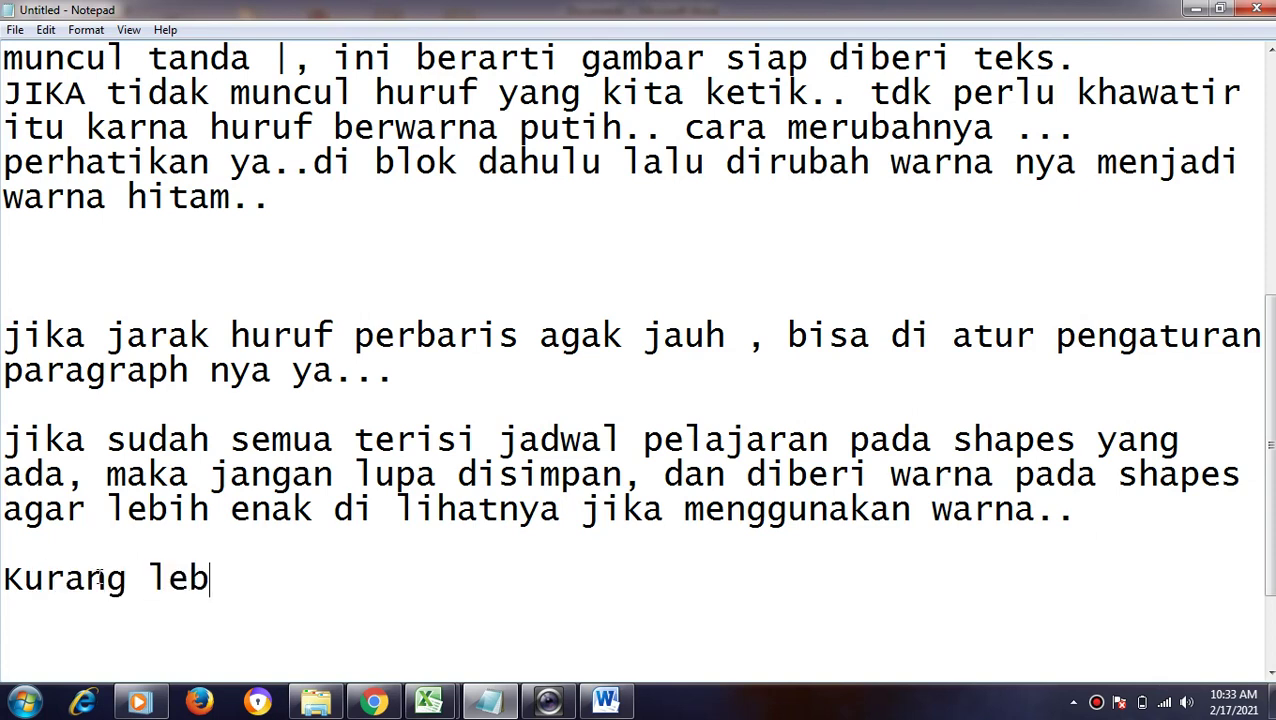
text(ihnya moh)
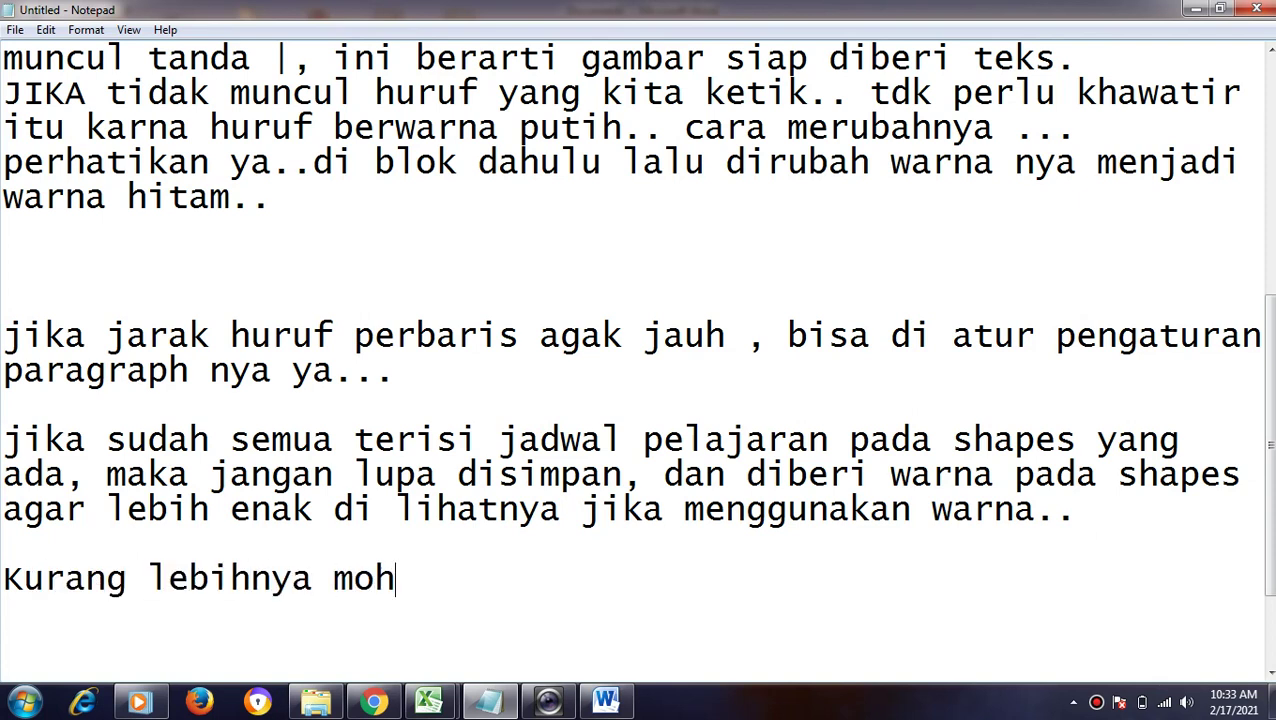
text(on)
key(BackSpace)
key(BackSpace)
key(BackSpace)
key(BackSpace)
key(BackSpace)
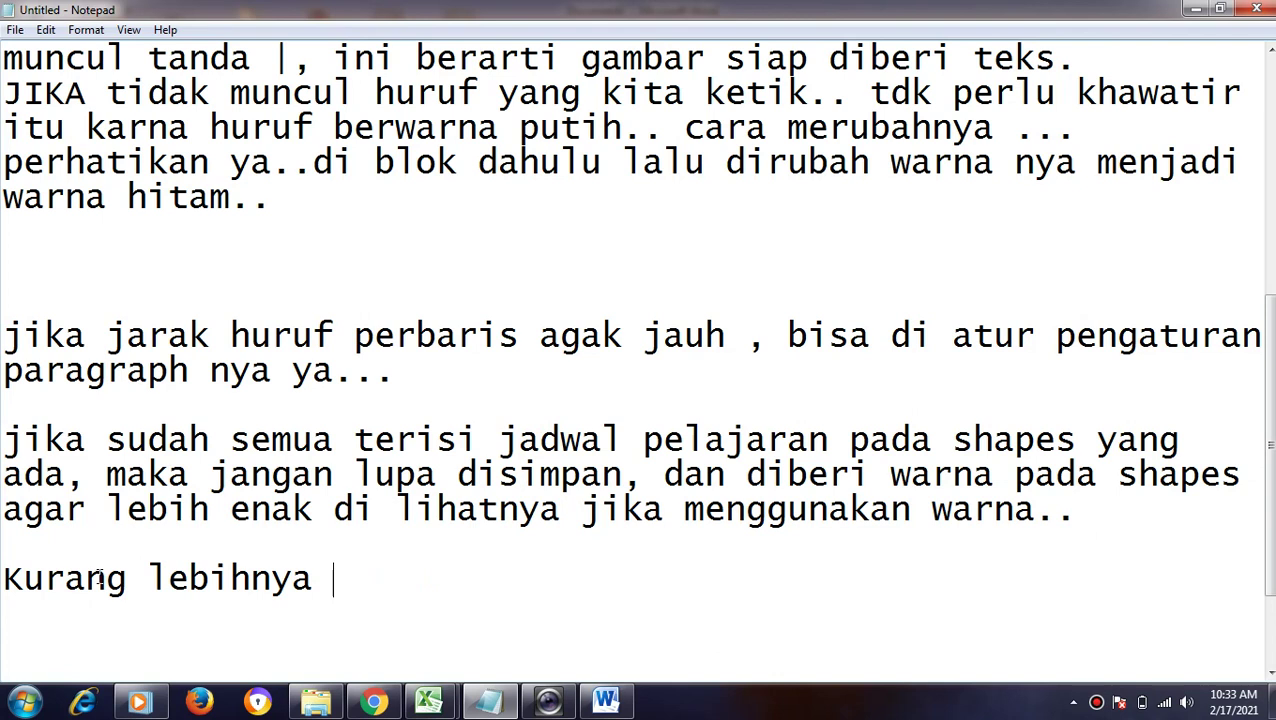
text(nanti seperti itu ja)
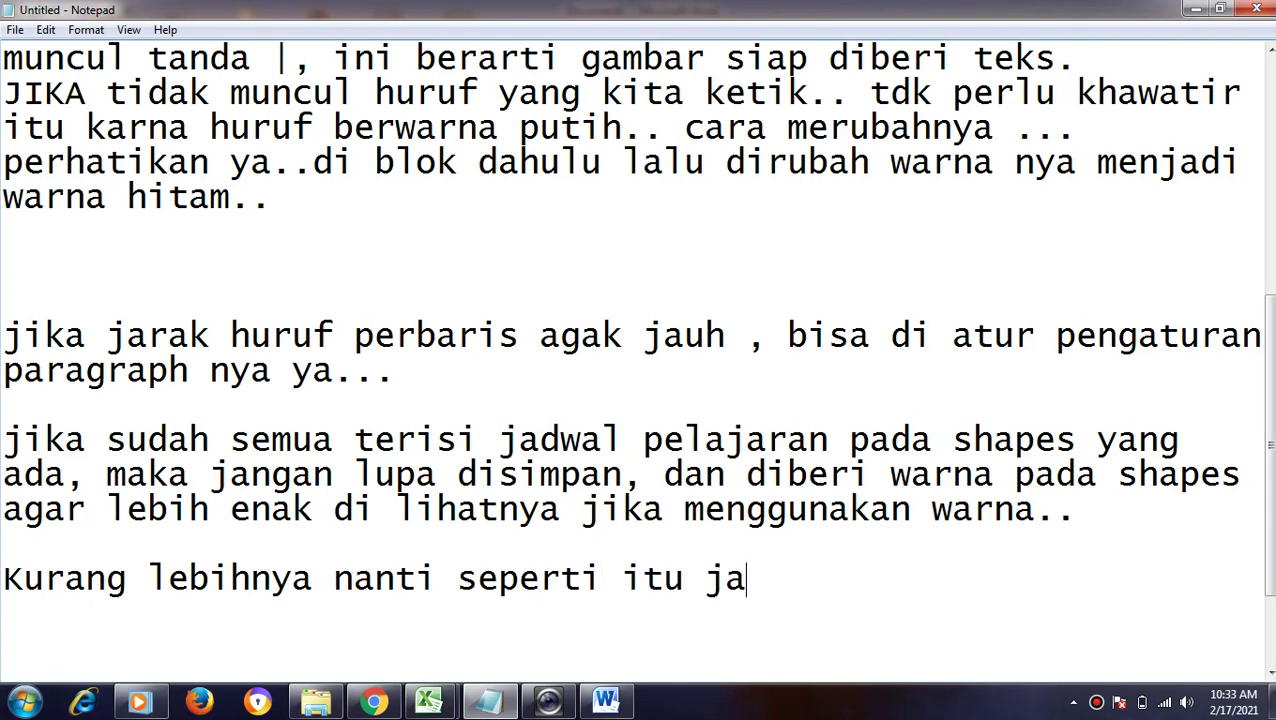
text(diny)
key(Return)
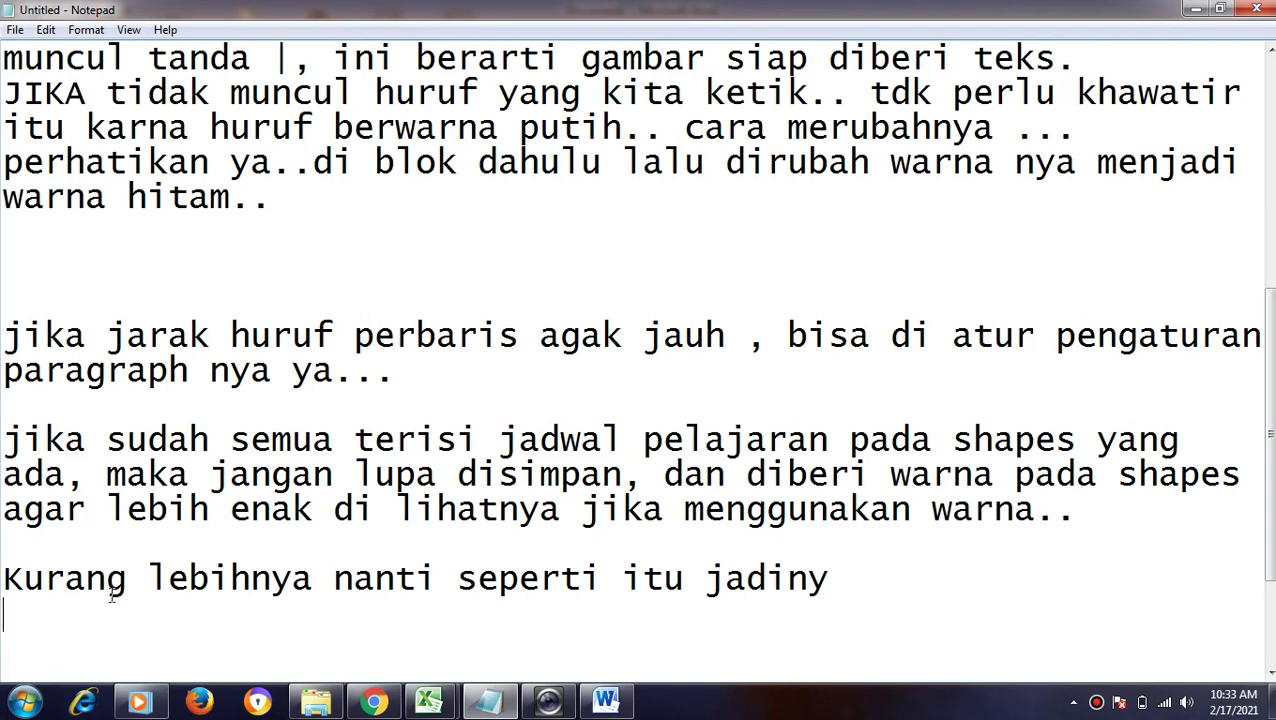
Add the lines 'jika sudah dibuat jangan lupa disimpan ya' and 'perhatikan !!!' to the notes.
scroll(112, 597, down, 2)
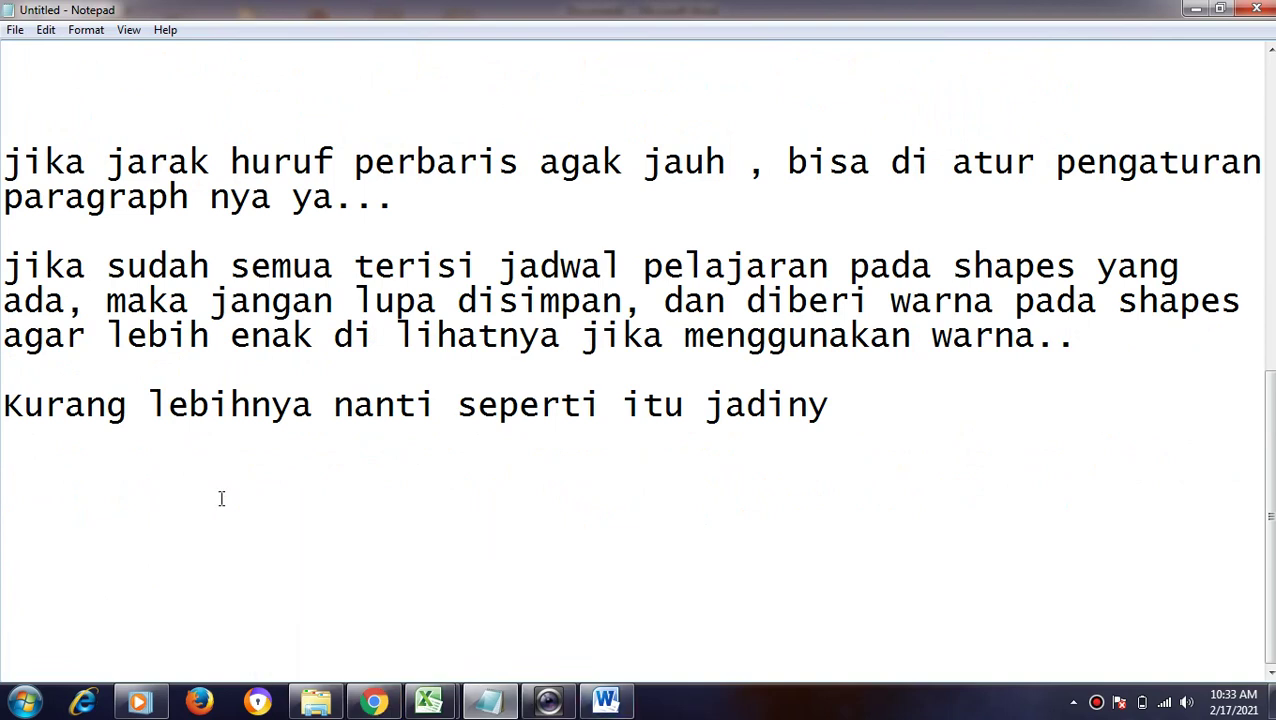
text(jika sudah )
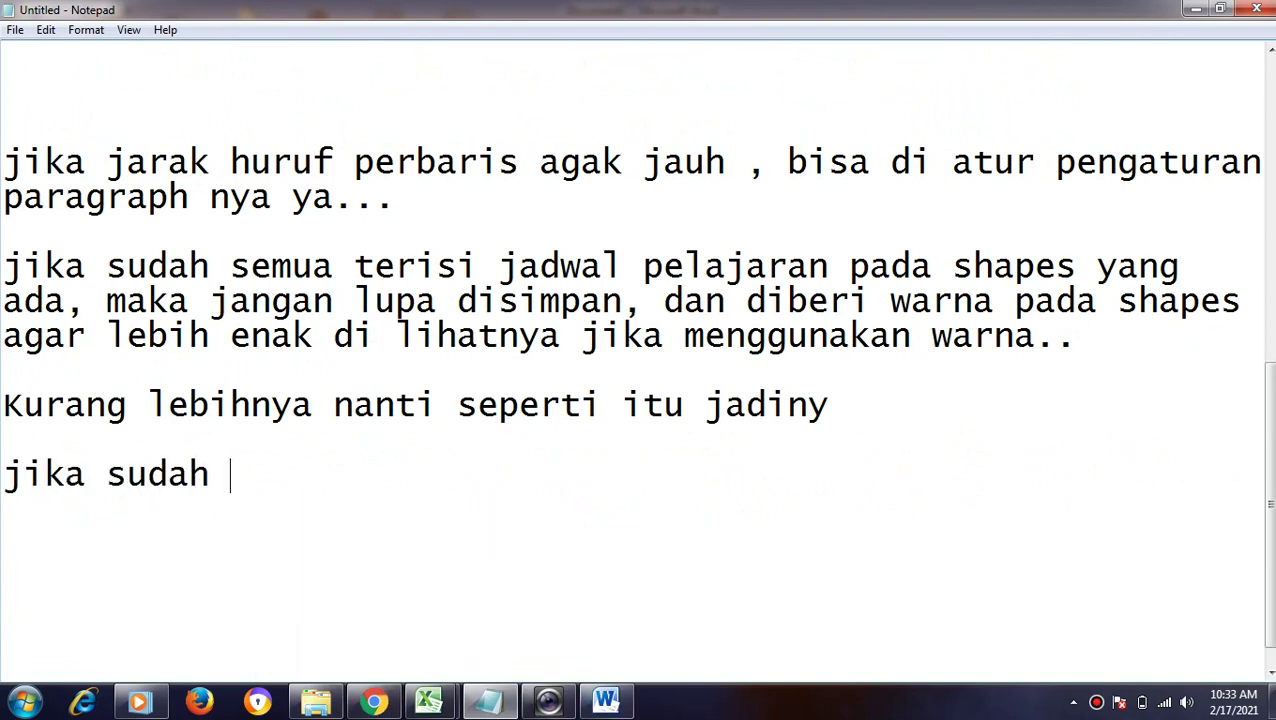
text(diub)
key(BackSpace)
key(BackSpace)
text(u)
key(BackSpace)
text(buat )
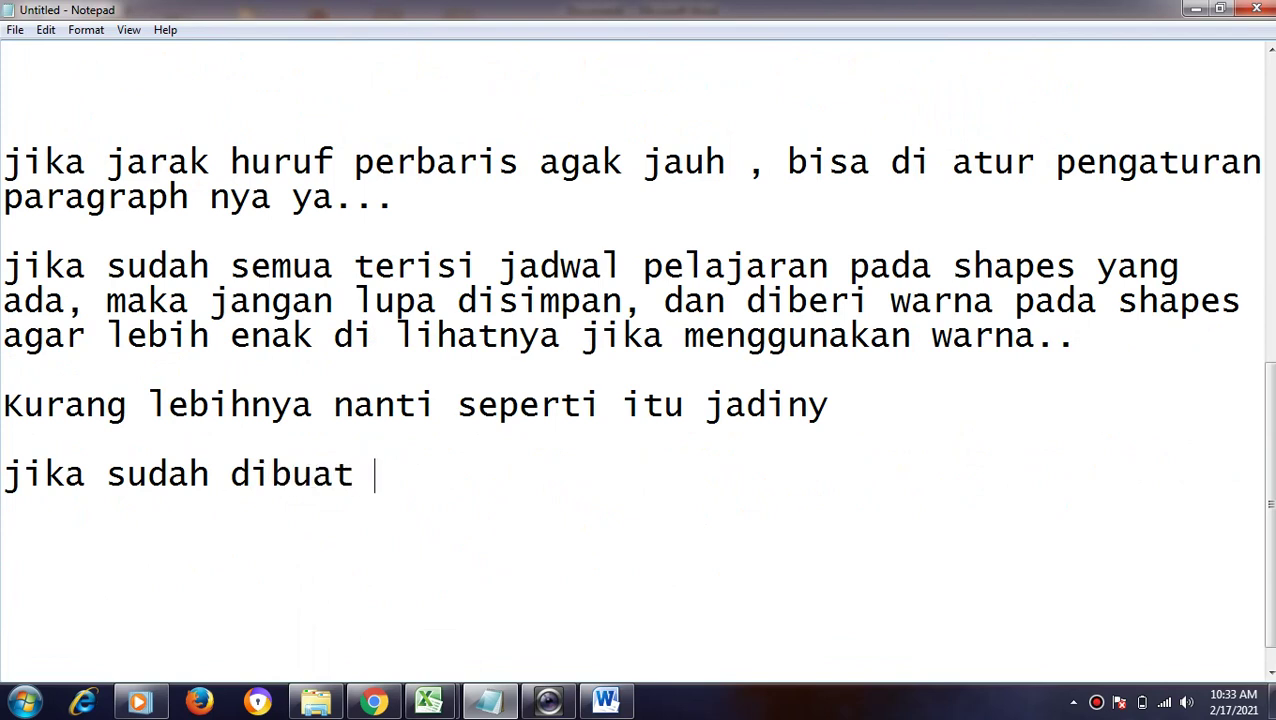
text(jangan lupa disim)
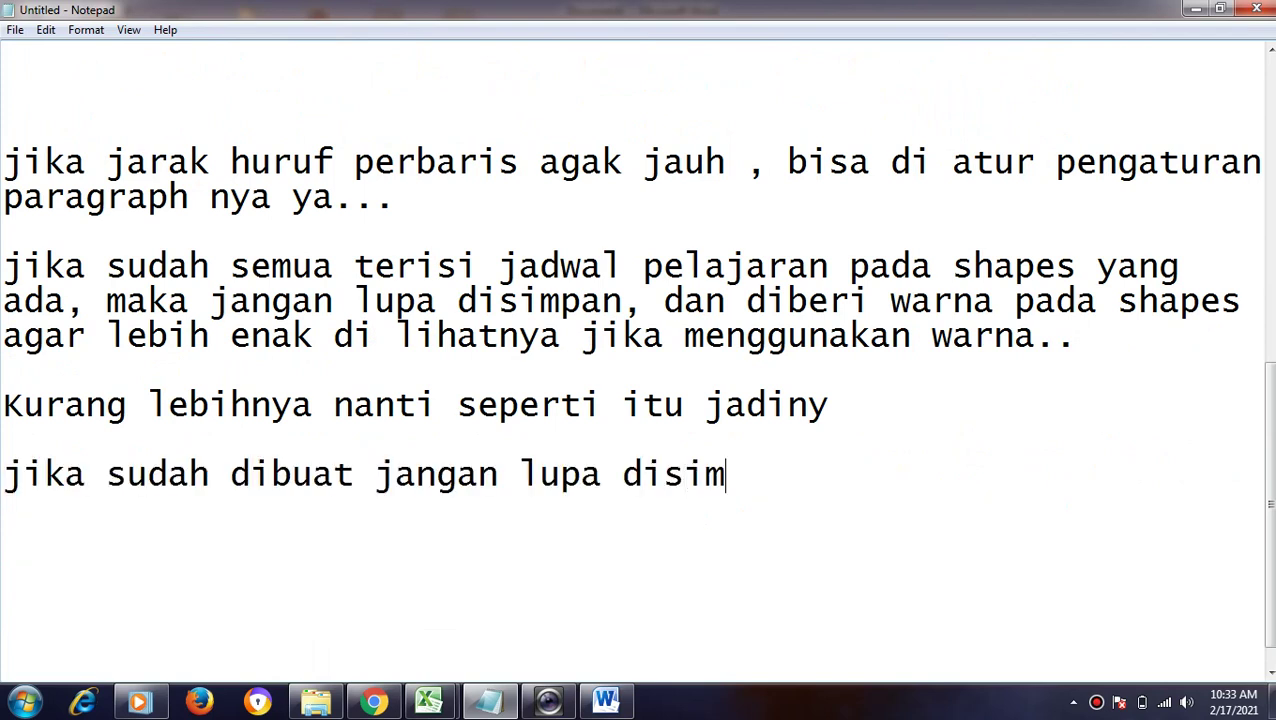
text(pan y)
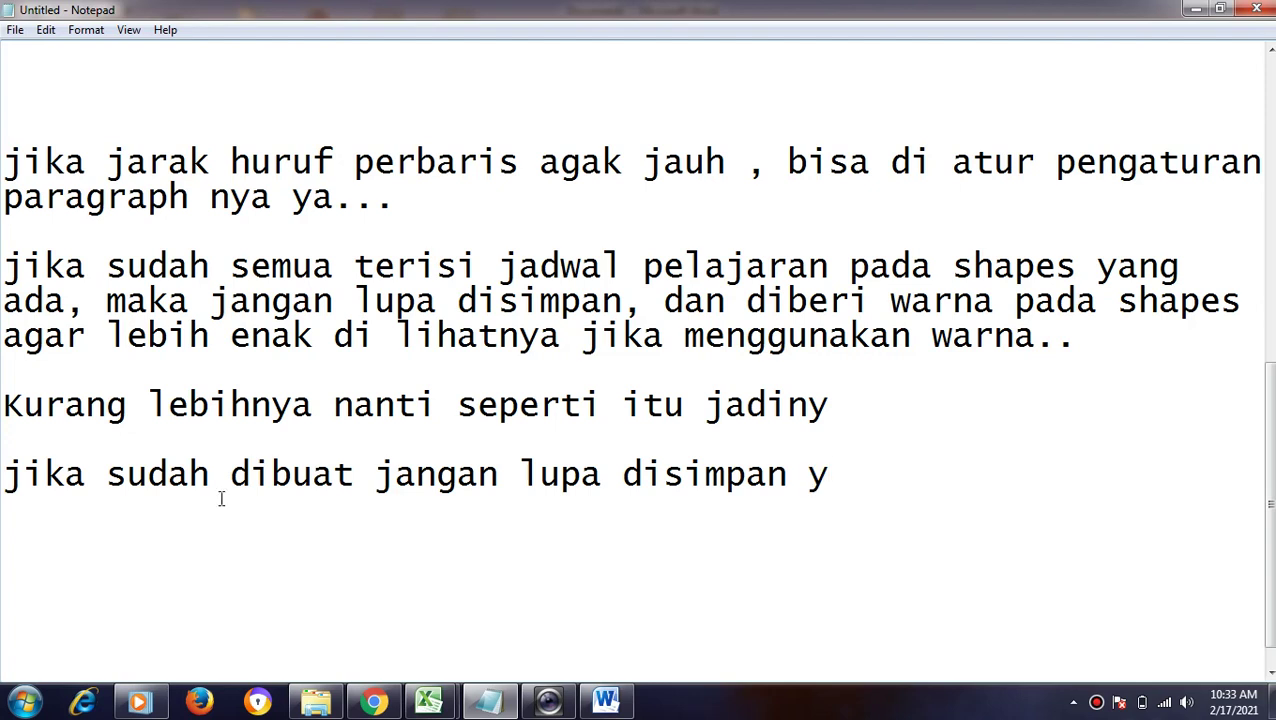
text(a)
key(Return)
key(Return)
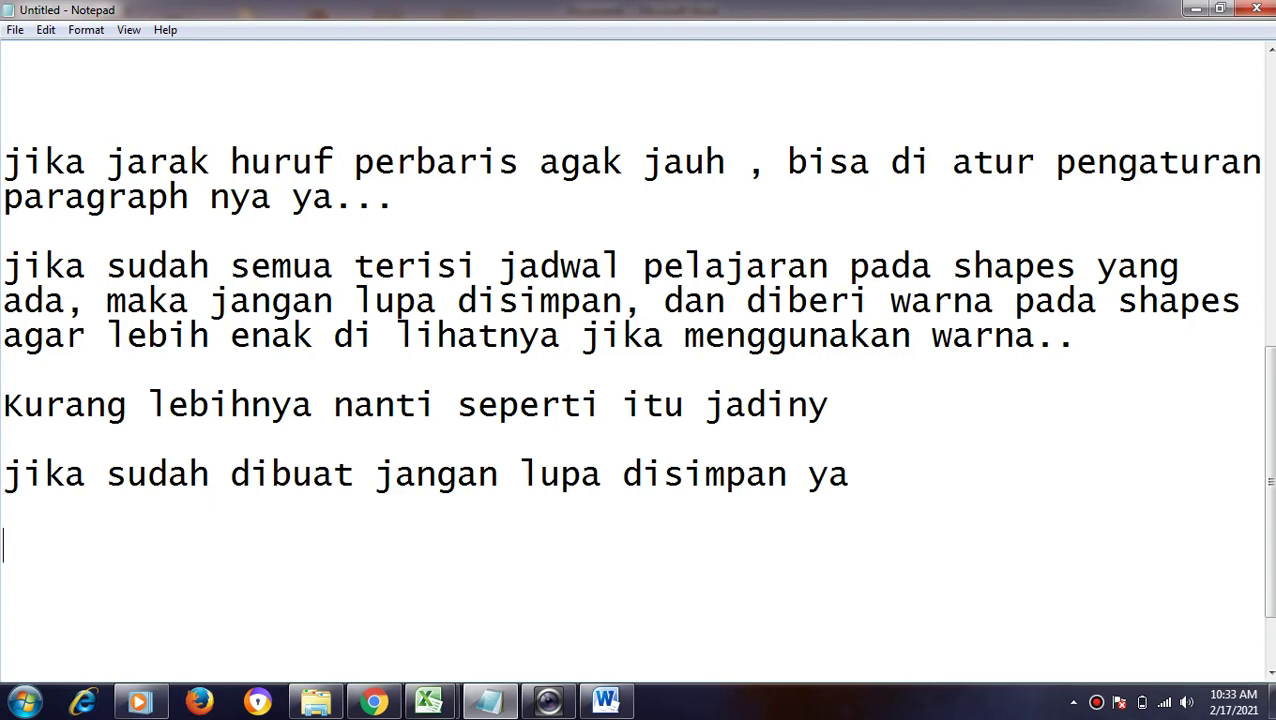
text(perhatikan )
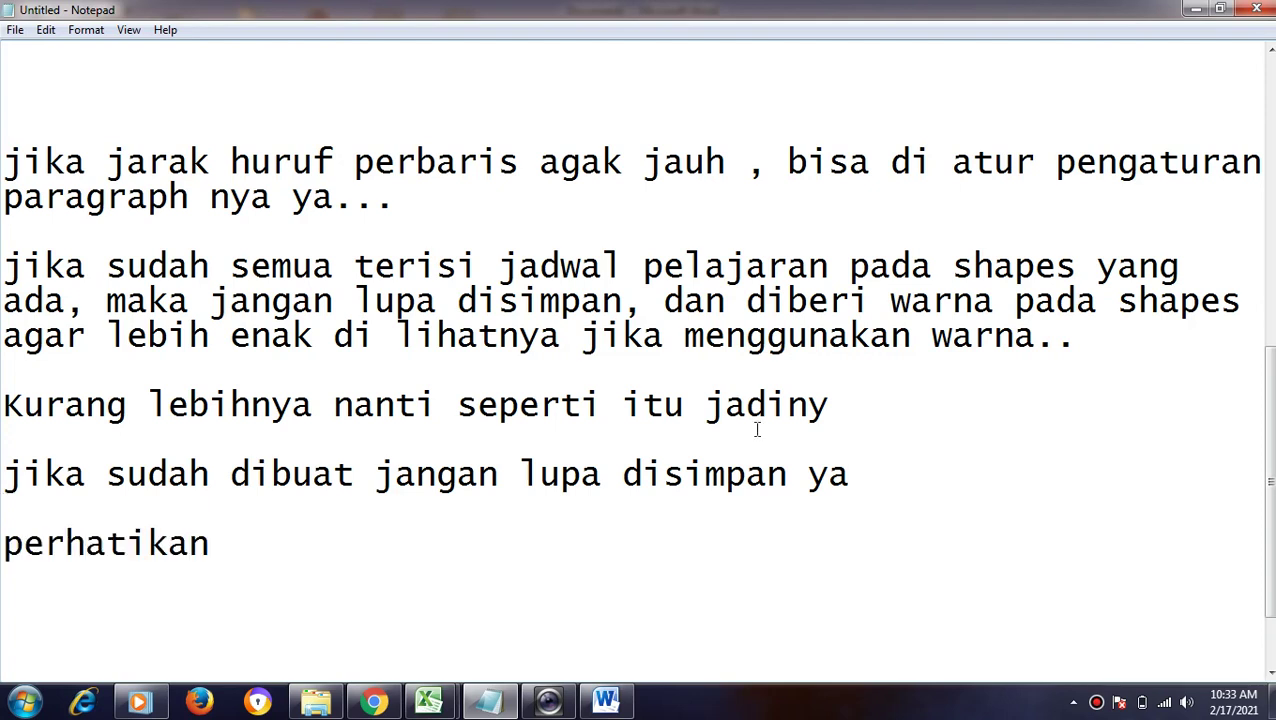
text(!!!)
key(Return)
click(605, 700)
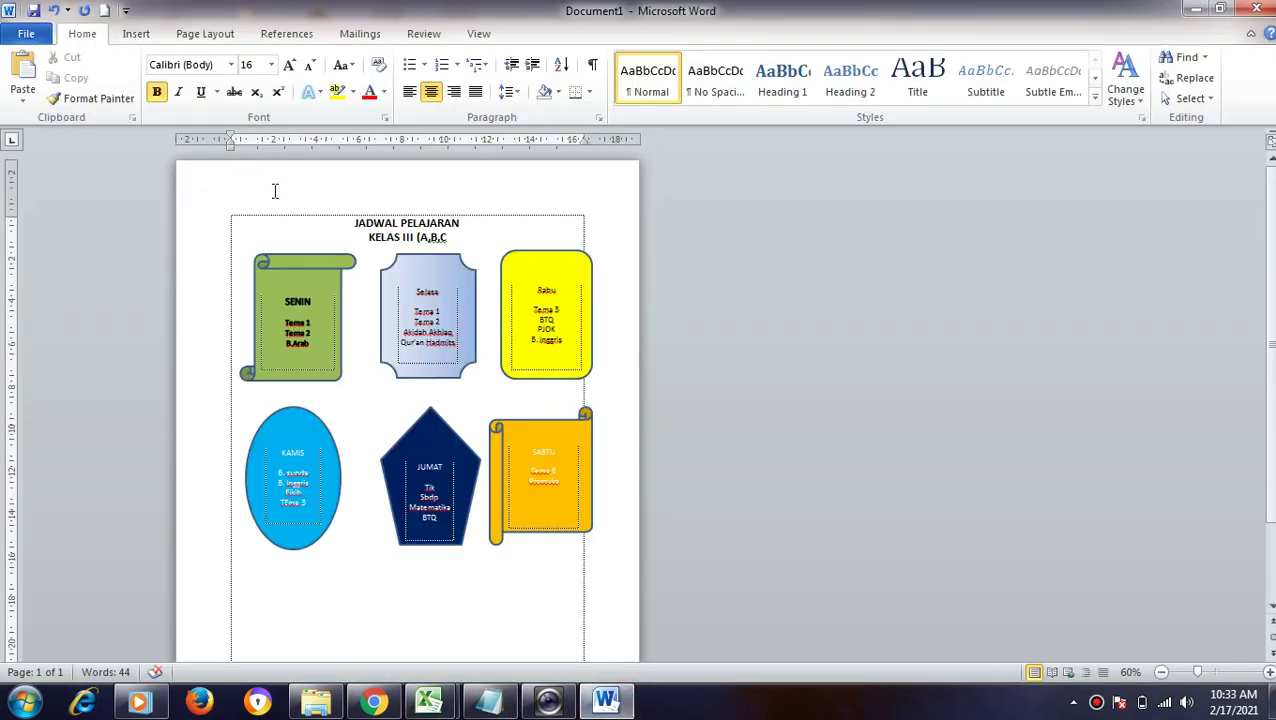
Start Save As and enter the file name 'Jadwal Pelajaran kelas 3 latihan'.
click(26, 34)
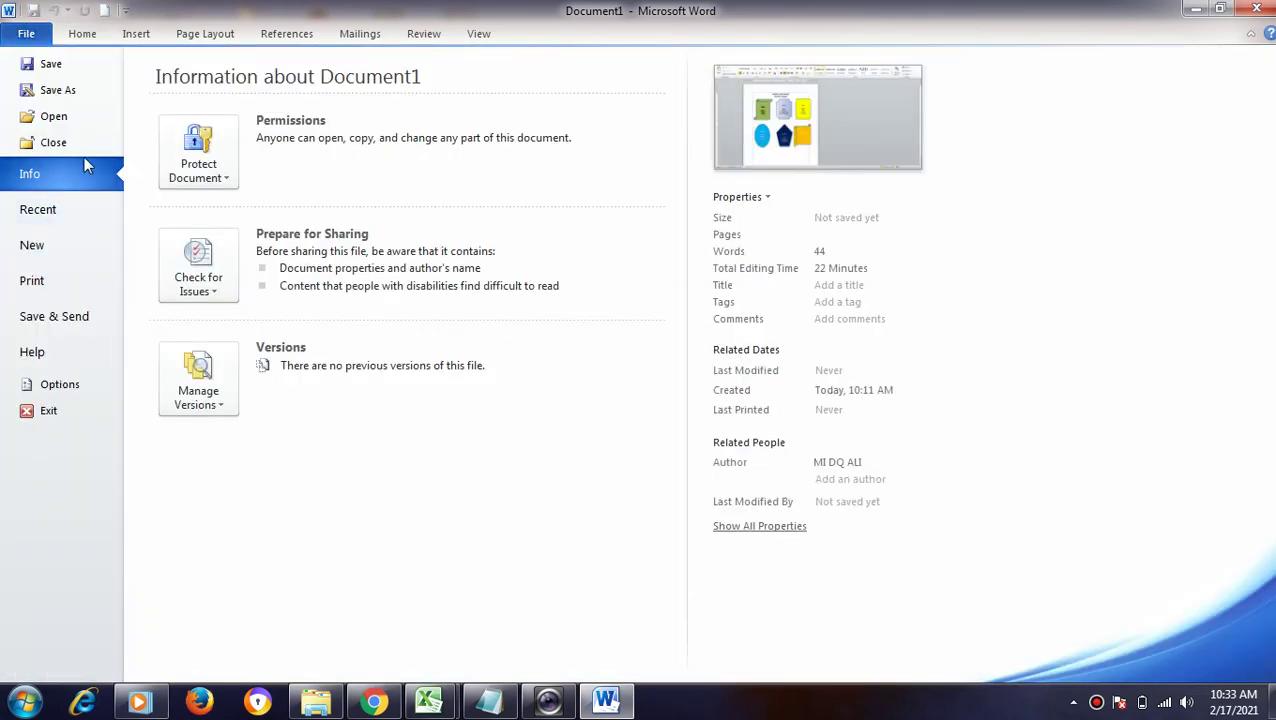
key(Escape)
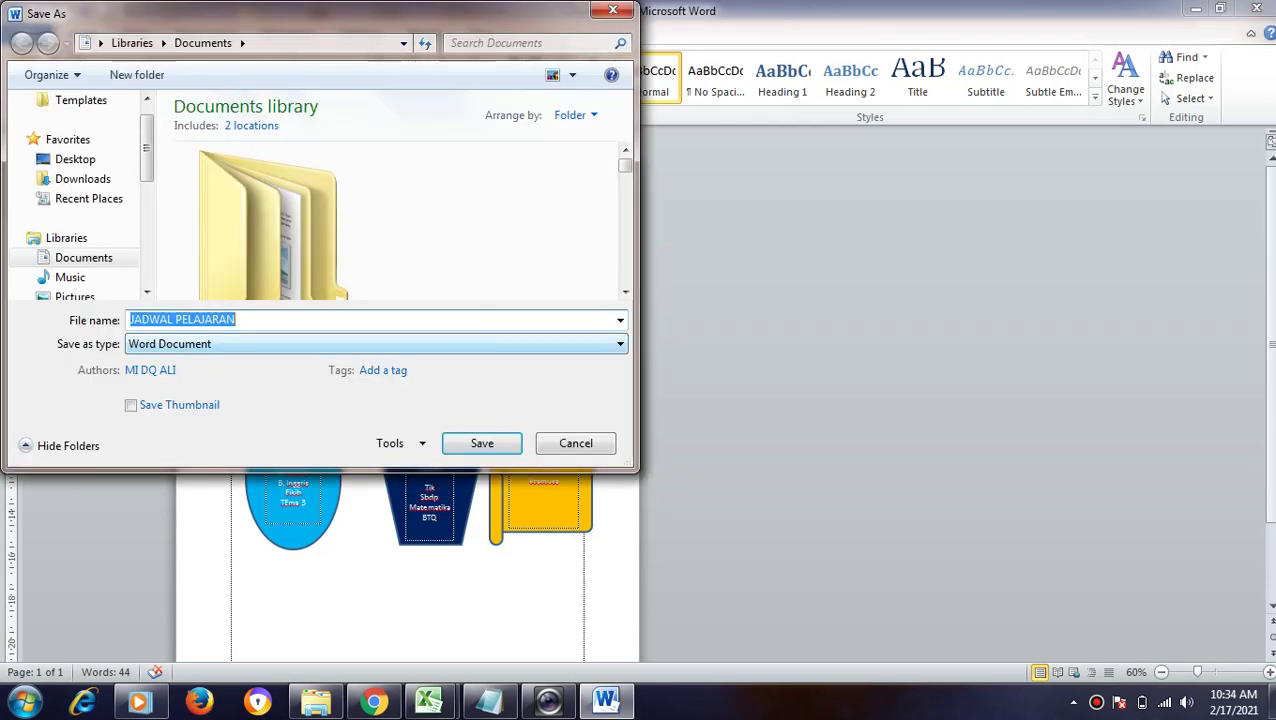
text(Jadwal Pela)
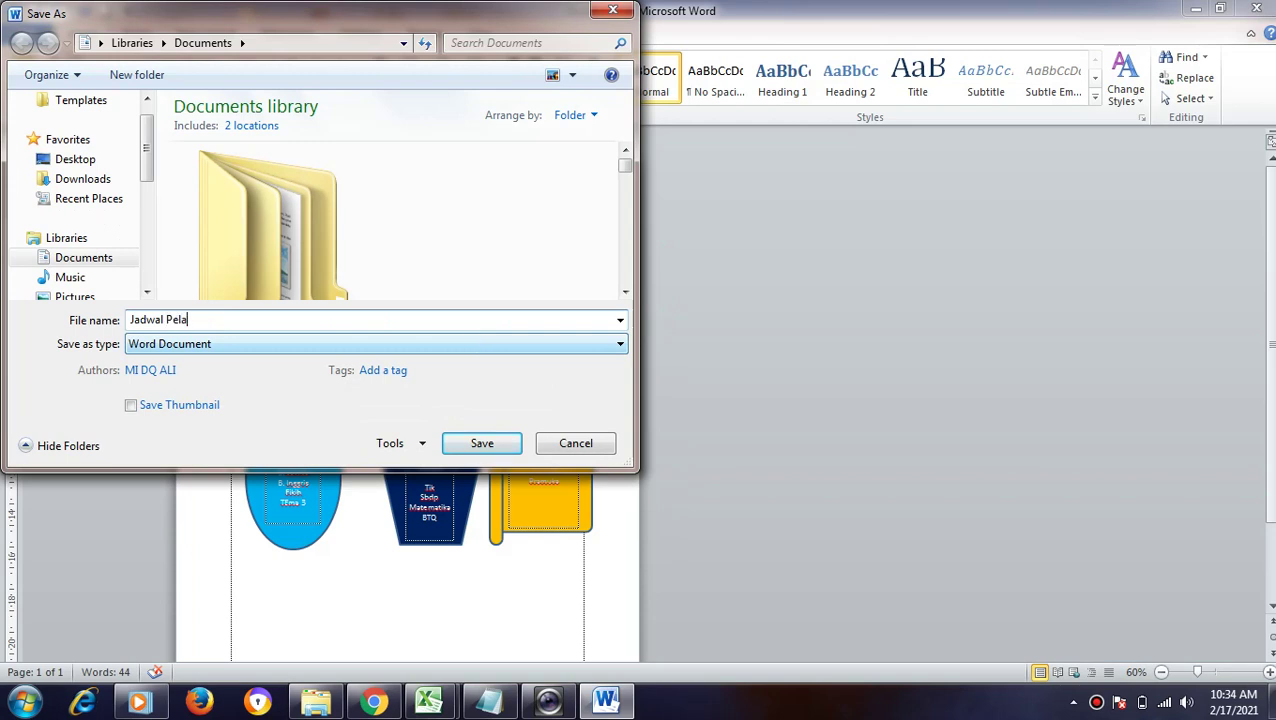
text(jaran kelas 3)
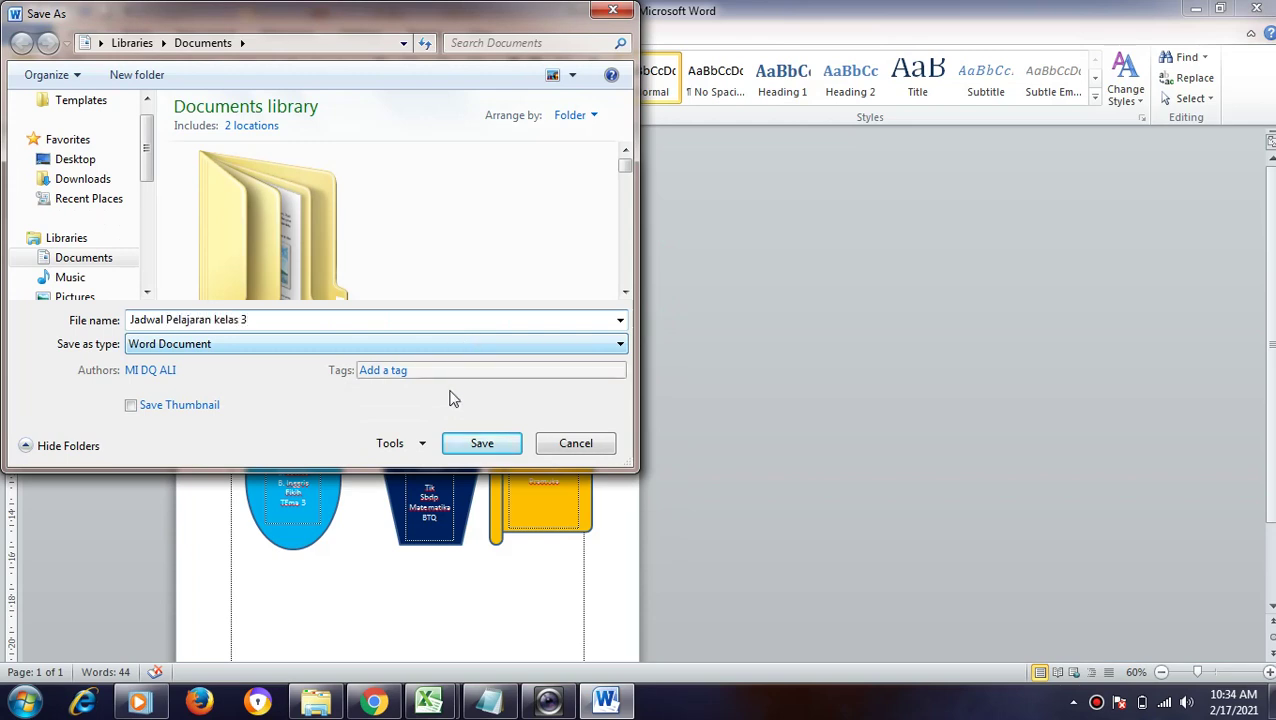
text( latiha)
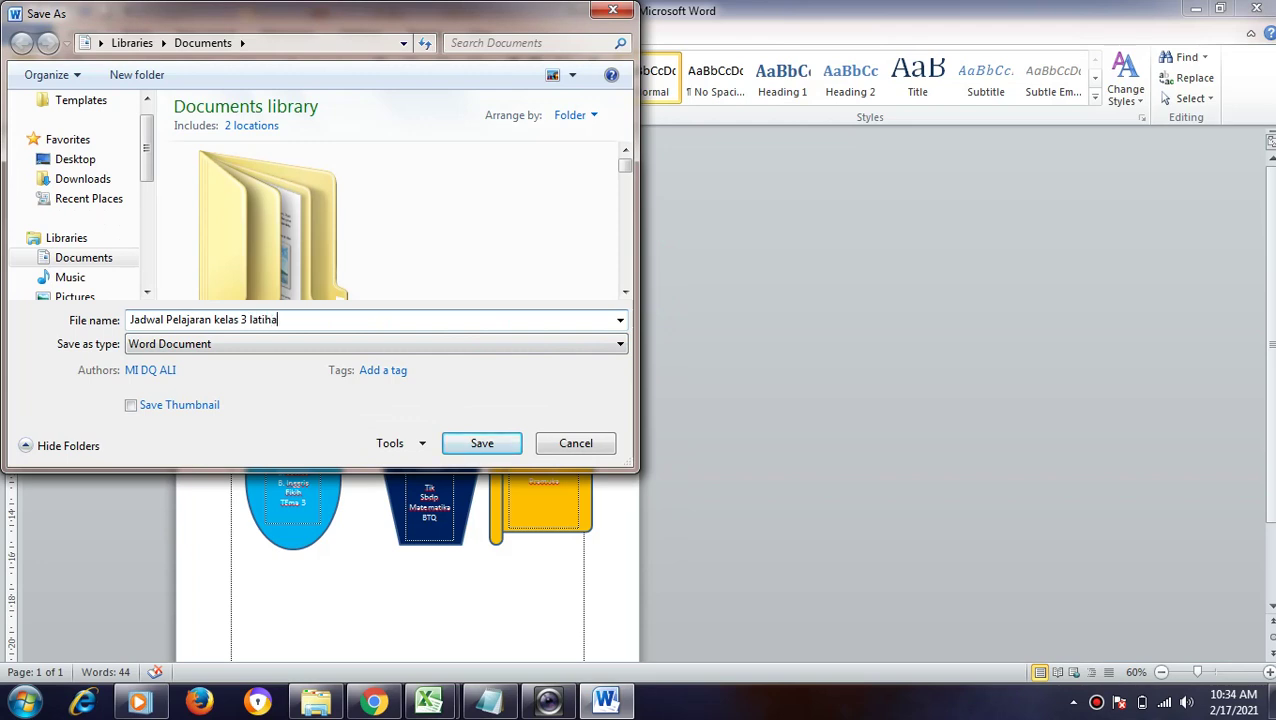
text(n)
Save 'Jadwal Pelajaran kelas 3 latihan' as a Word Document, then review the lower day shapes.
click(468, 446)
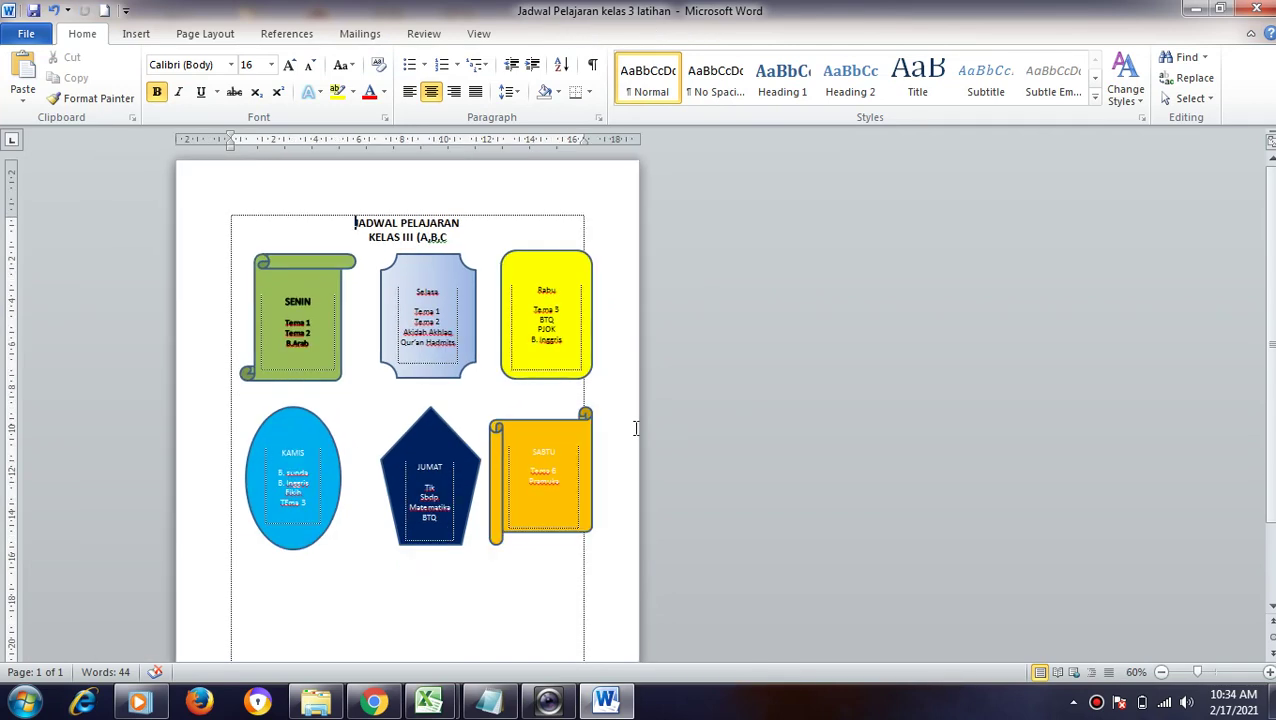
scroll(635, 428, up, 3)
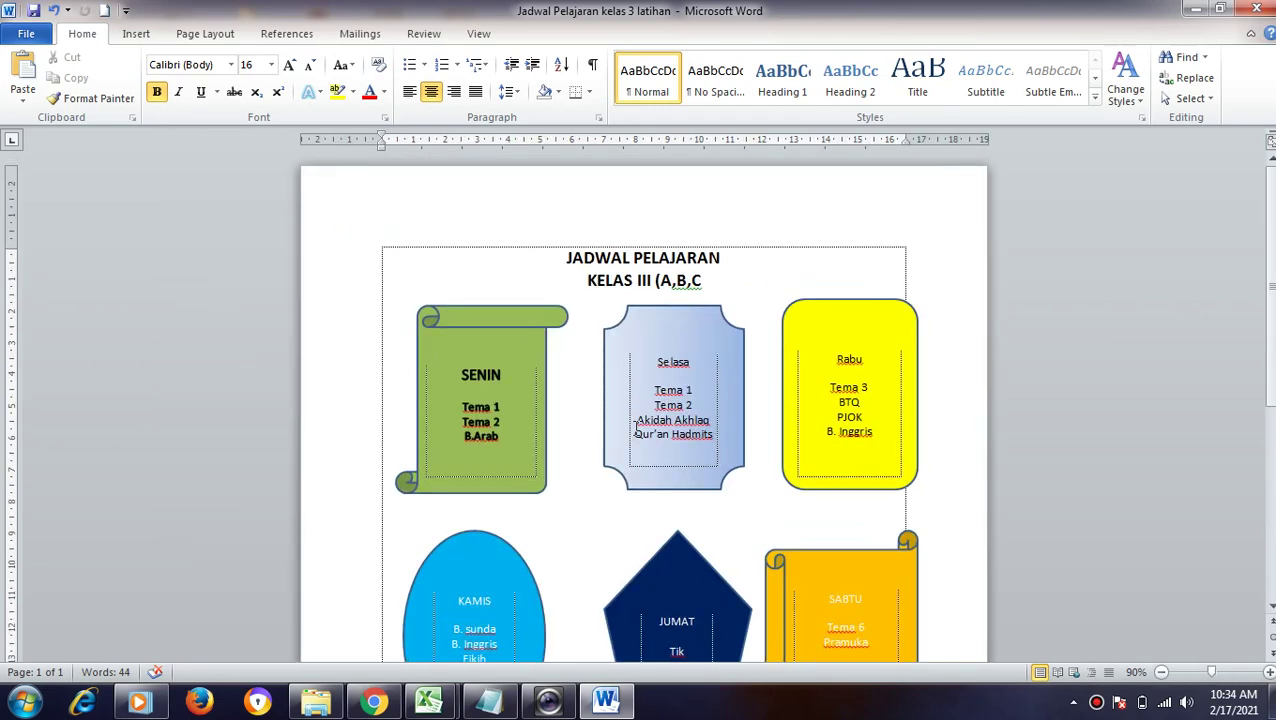
scroll(636, 425, down, 1)
scroll(636, 420, down, 3)
scroll(627, 362, down, 3)
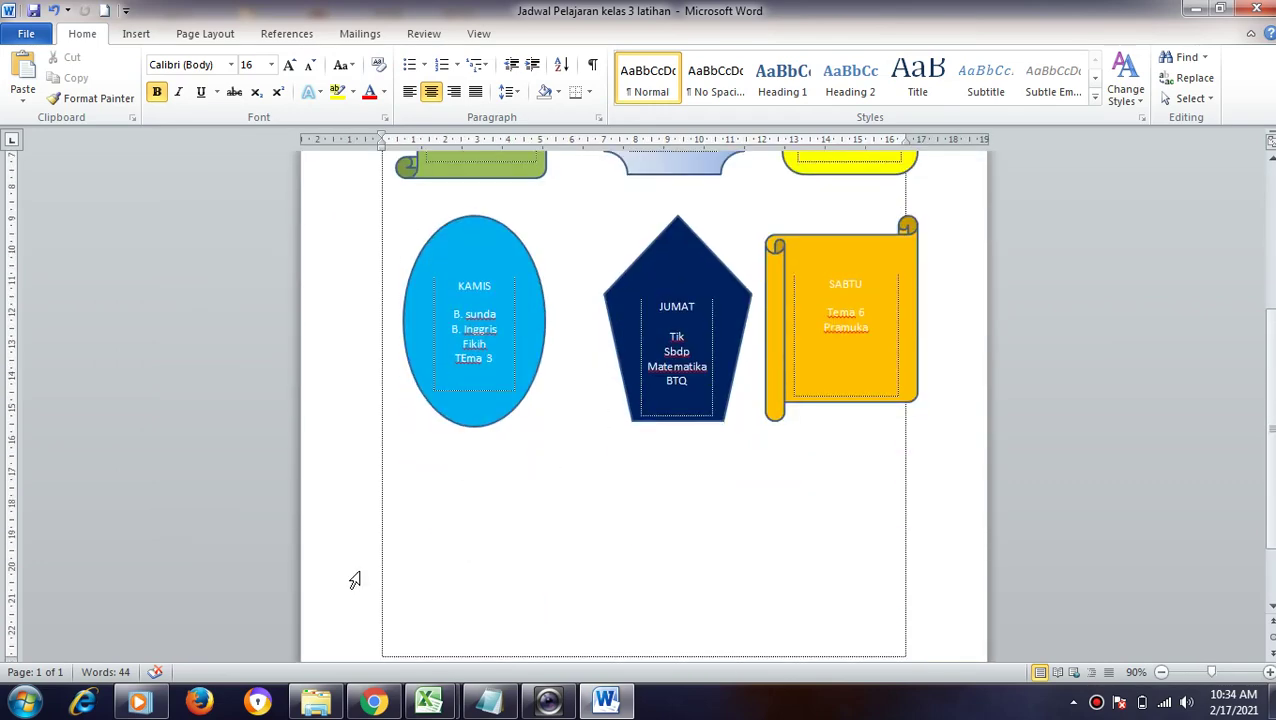
Add 'oke cukup sekian dulu ya anak-anak, coba diperaktikan jika ada komputer dirumahya..' and a reminder about the material.
click(489, 700)
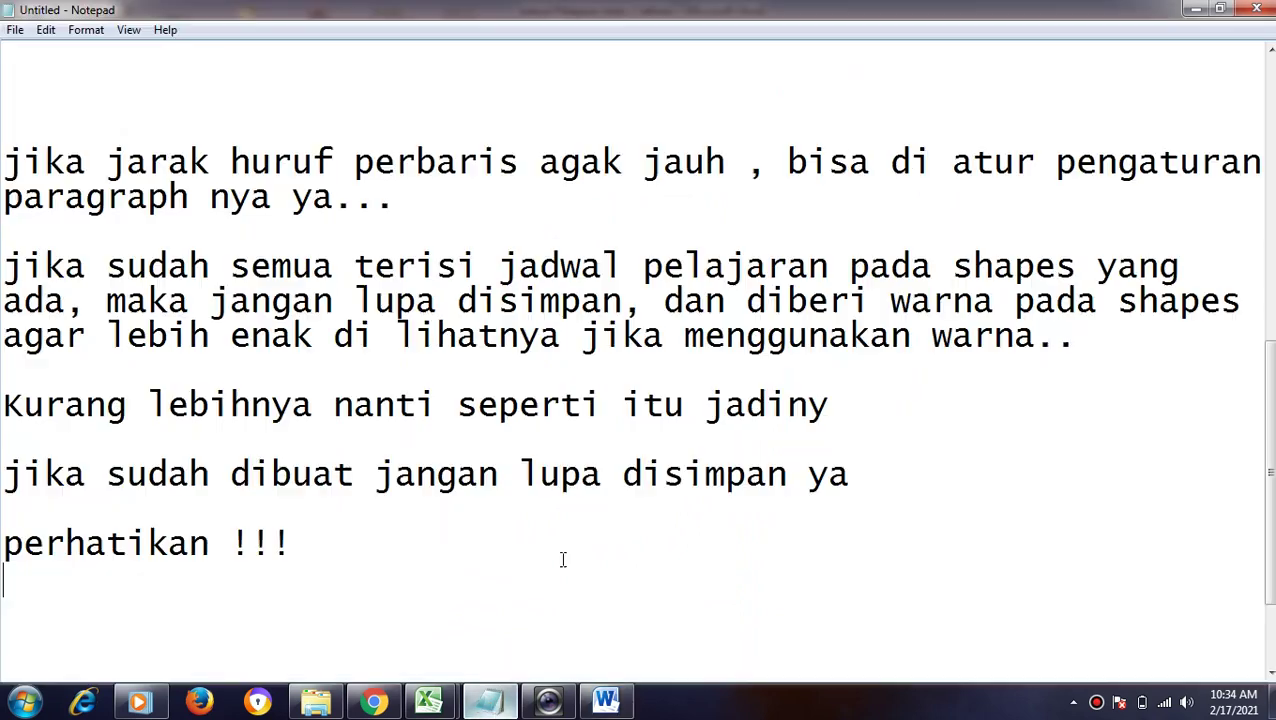
key(Return)
key(Return)
text(oke )
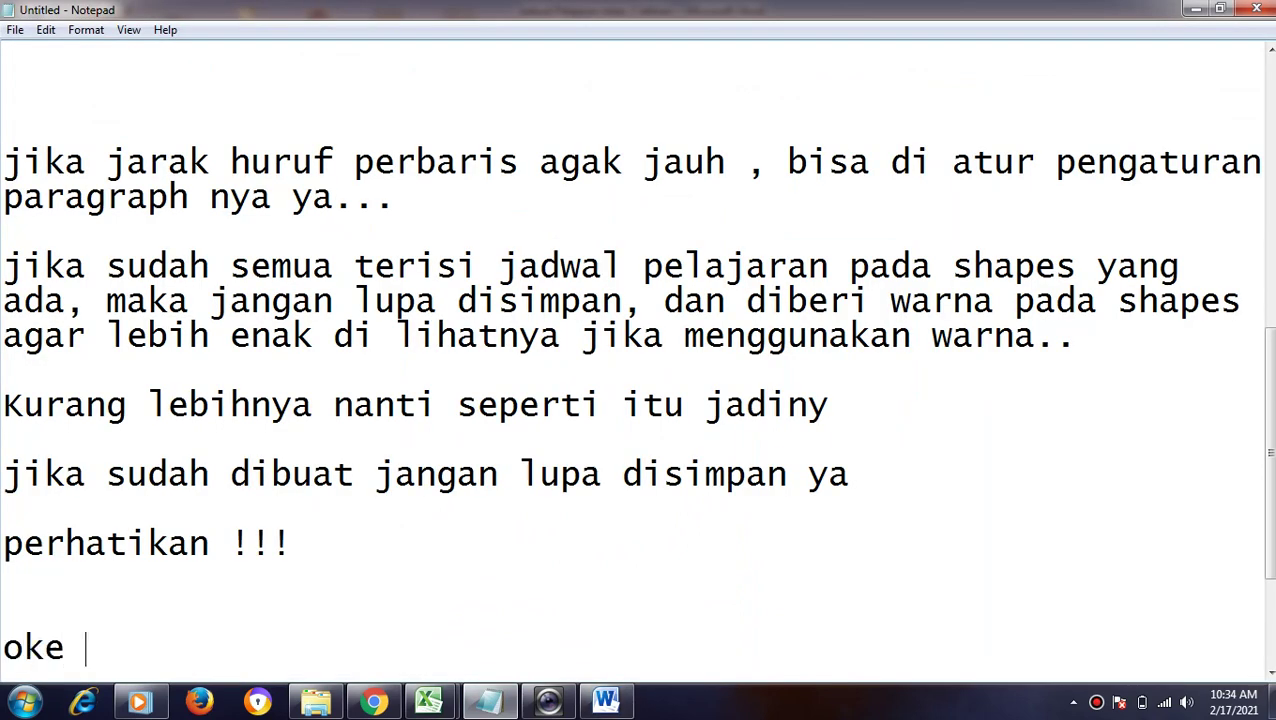
text(cukupseki)
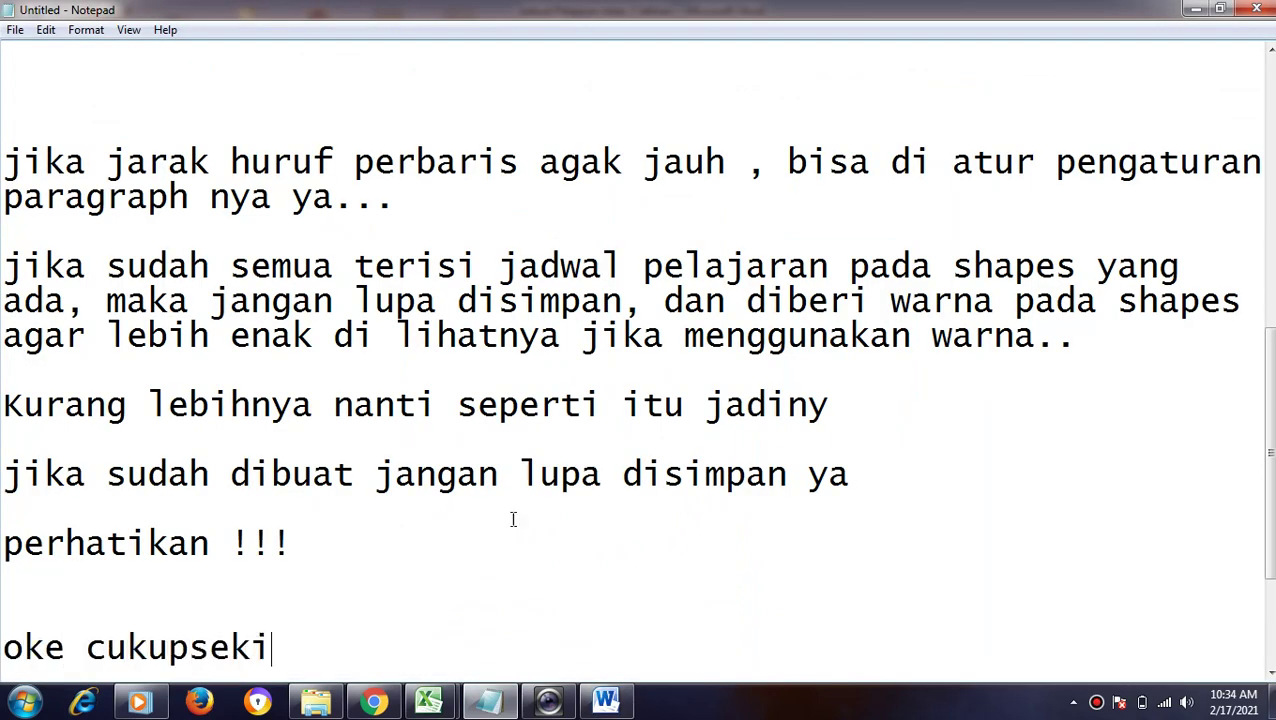
key(BackSpace)
key(BackSpace)
key(BackSpace)
text(ks)
key(BackSpace)
key(BackSpace)
text(sekian )
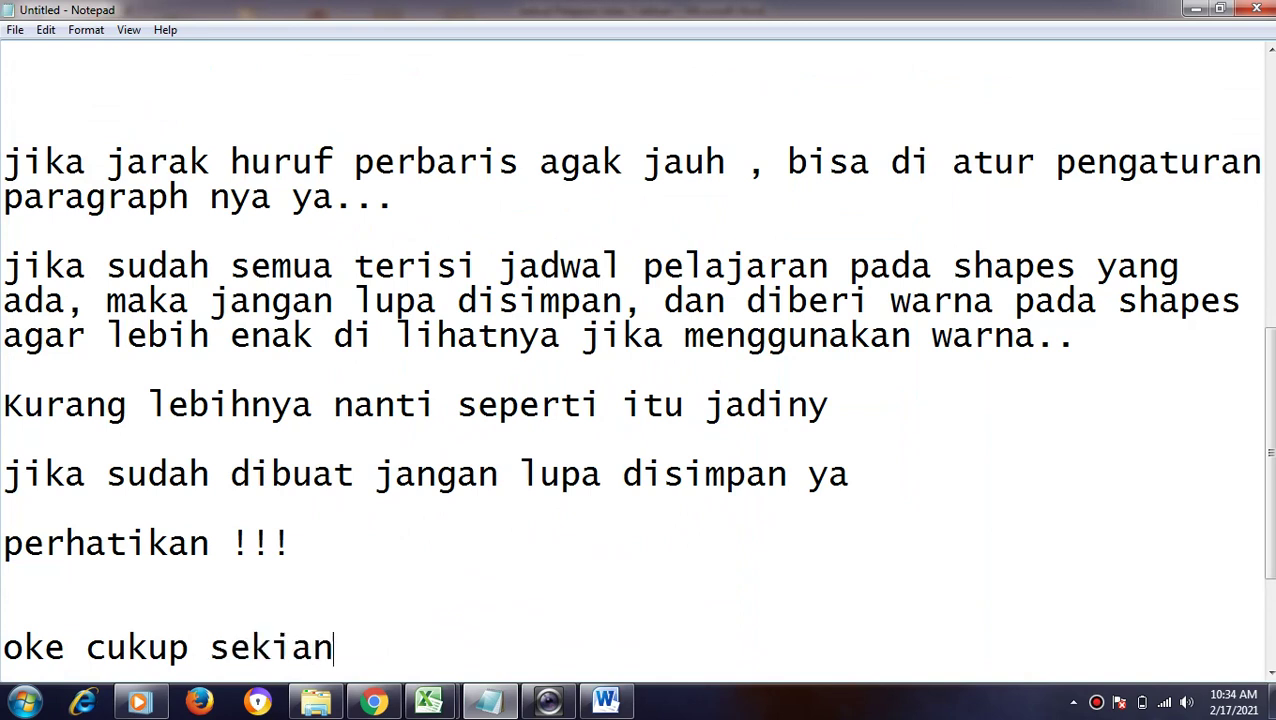
text(dulu)
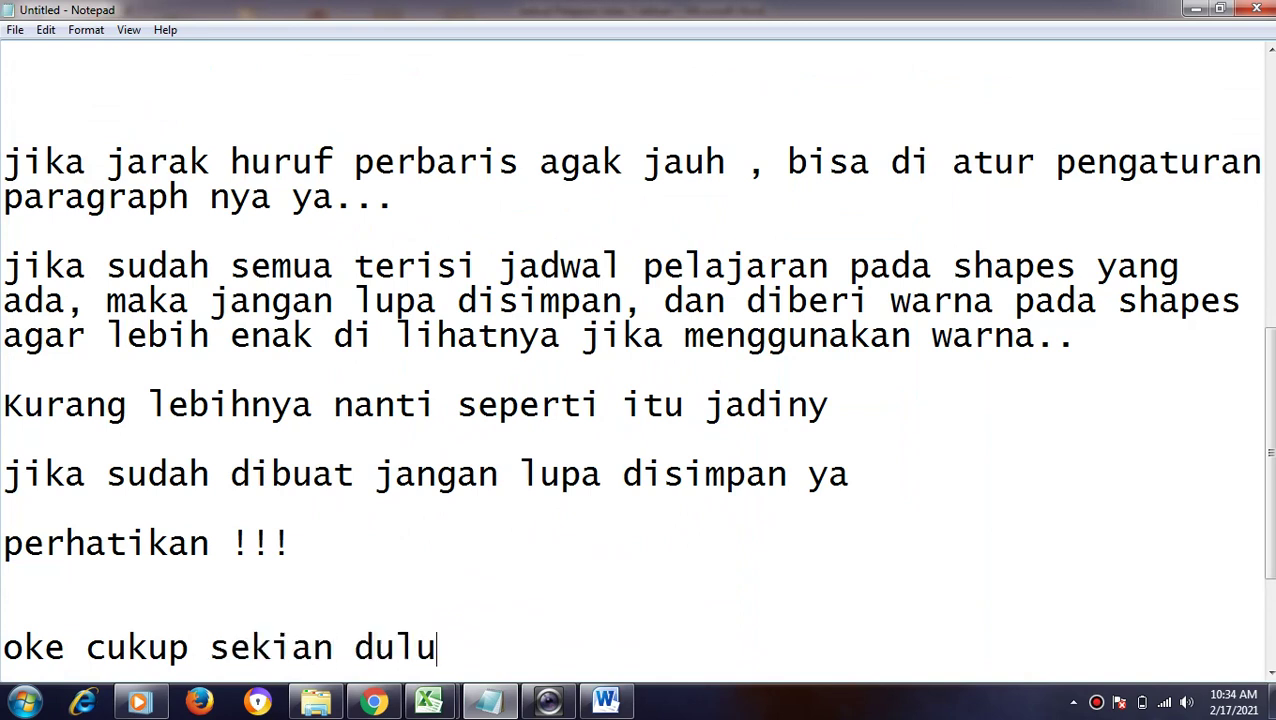
text( ya anak)
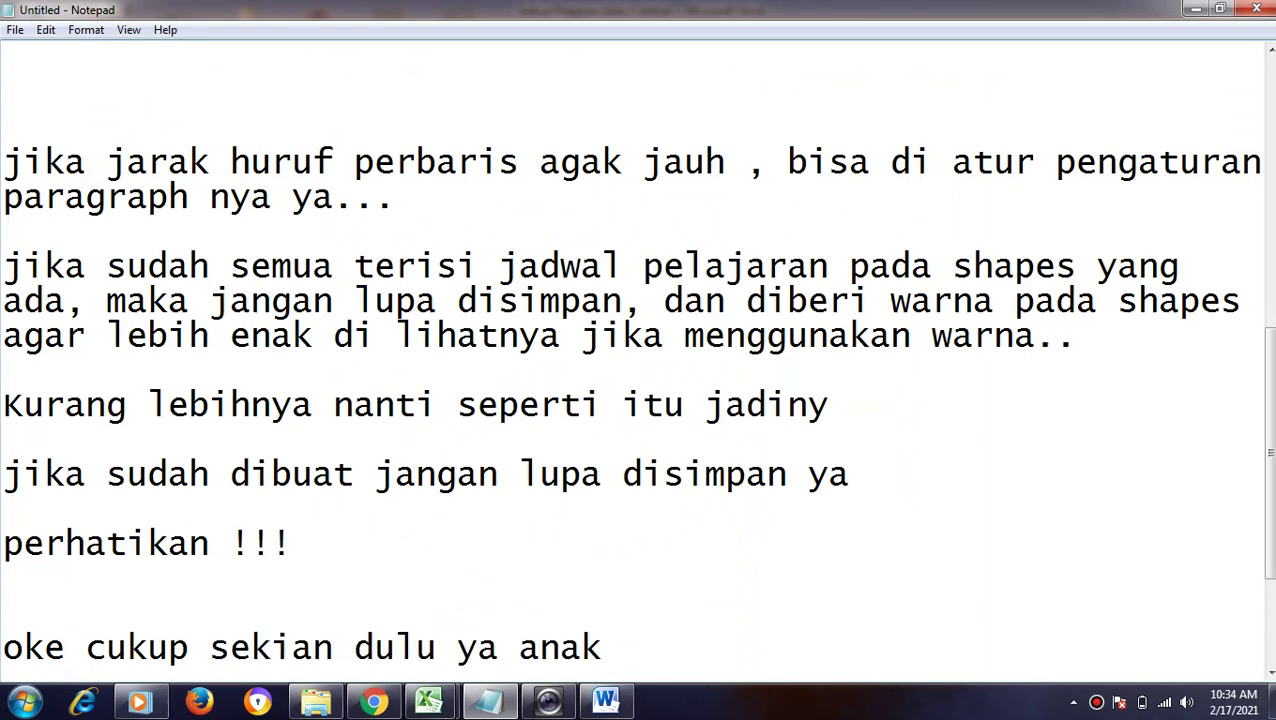
text(-anak, c)
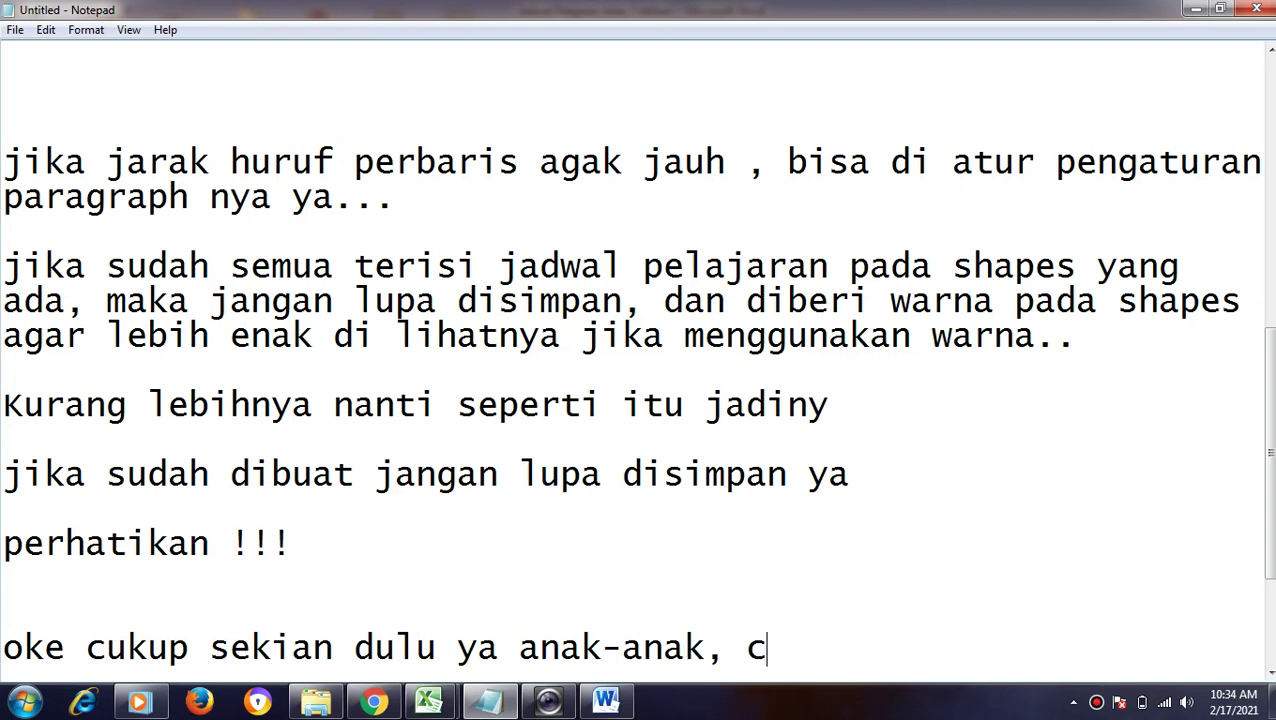
text(oba diperak)
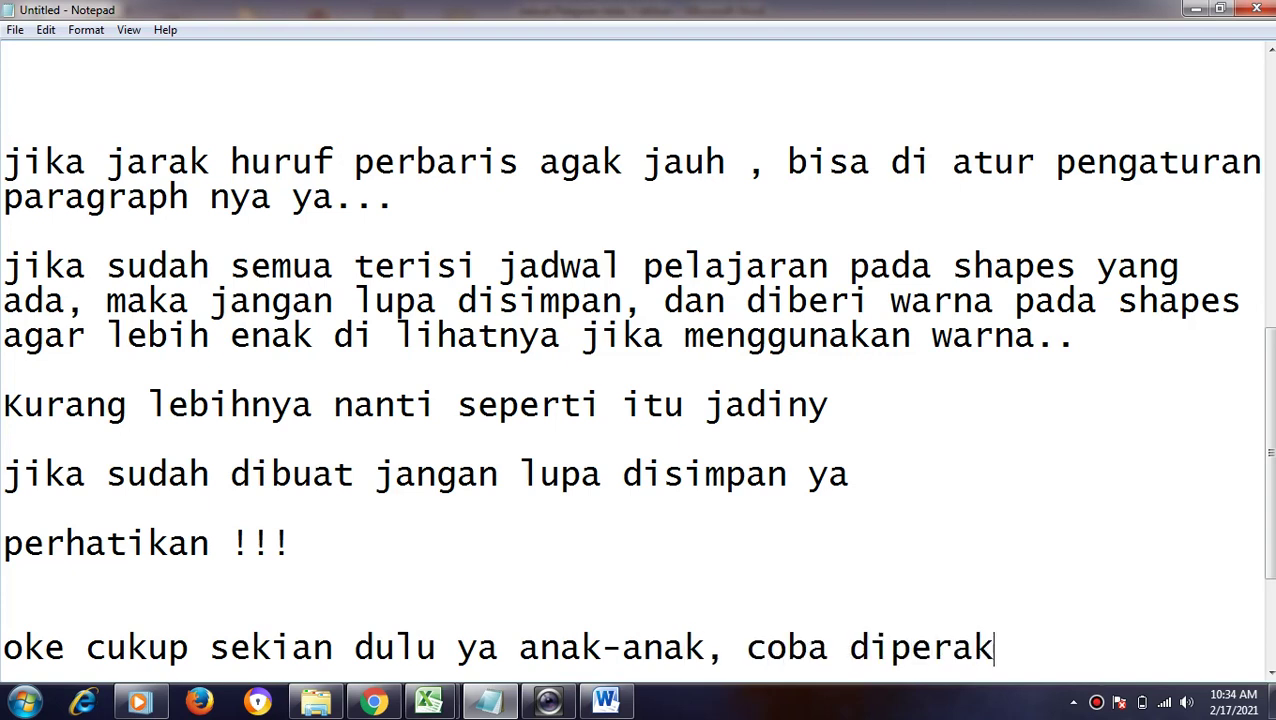
text(tikan )
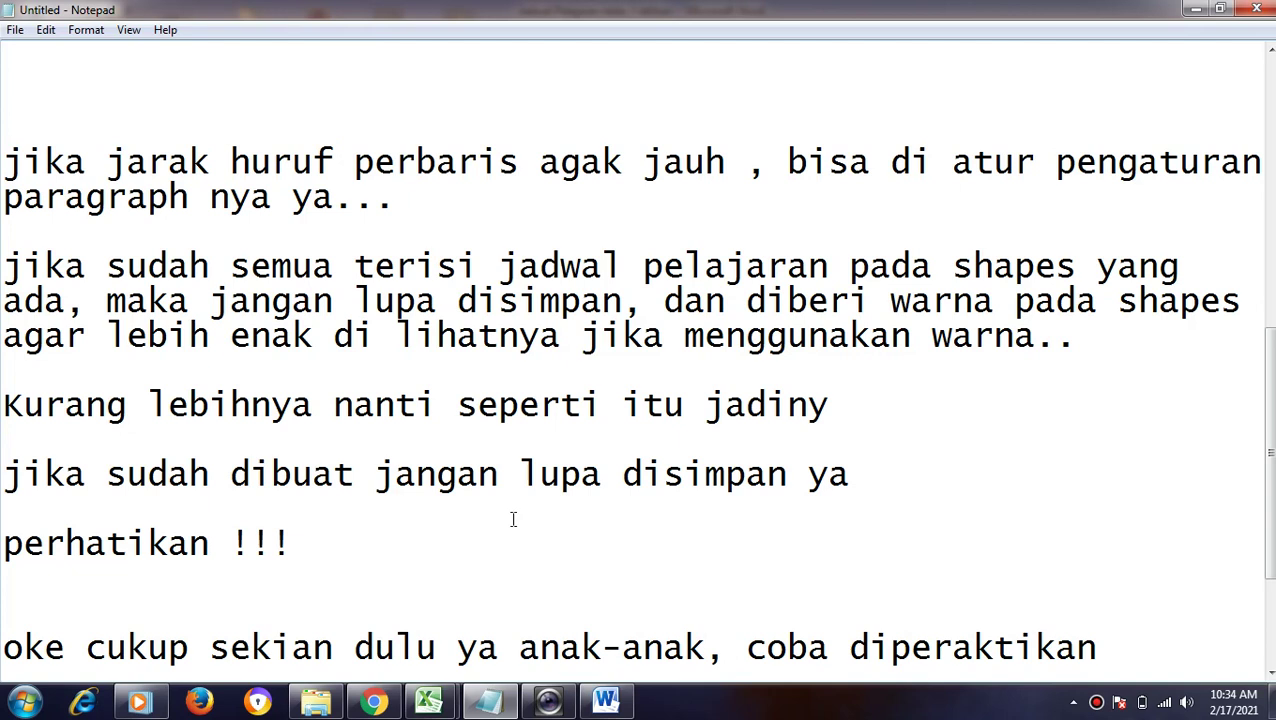
text(jika ada kompute)
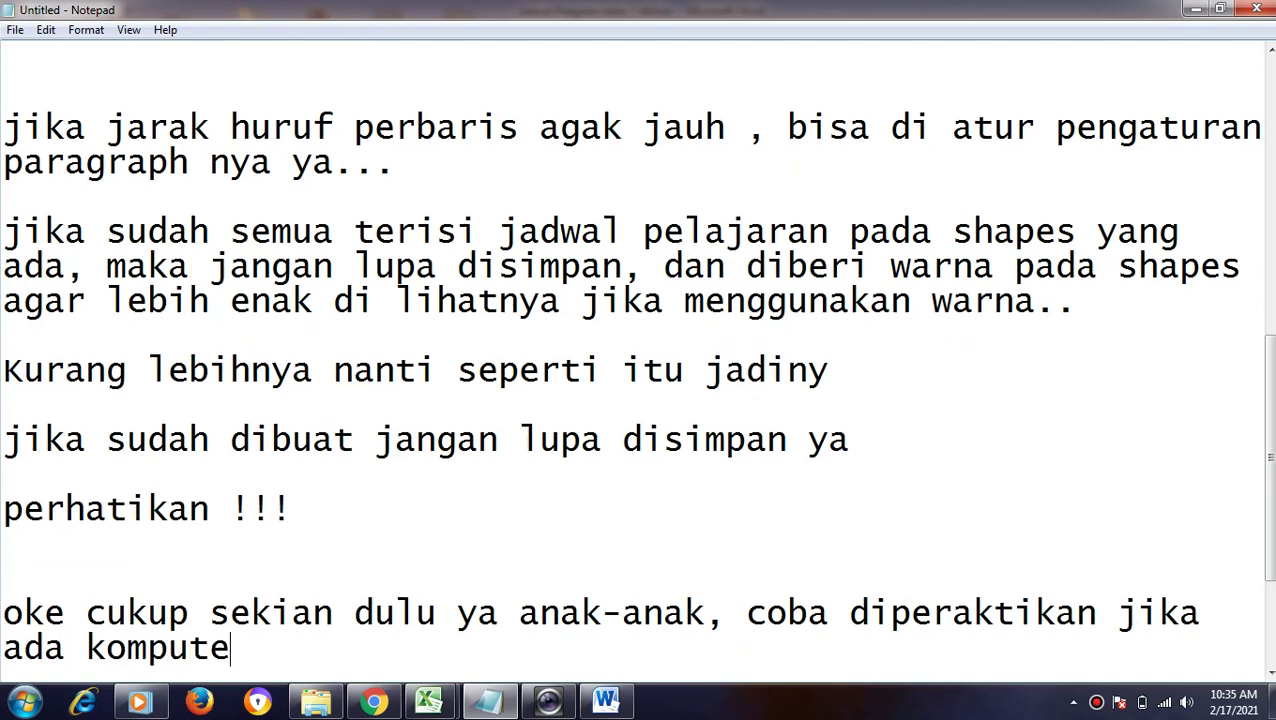
text(r dirumahya.)
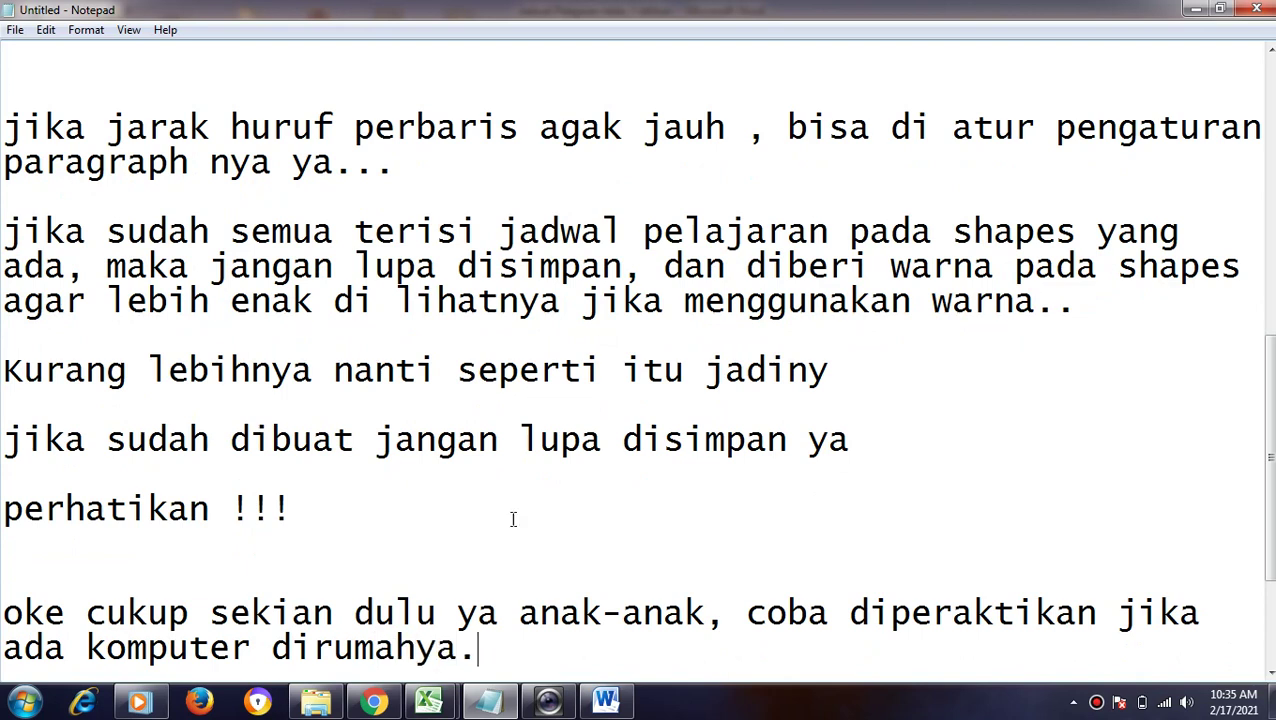
text(.)
key(Return)
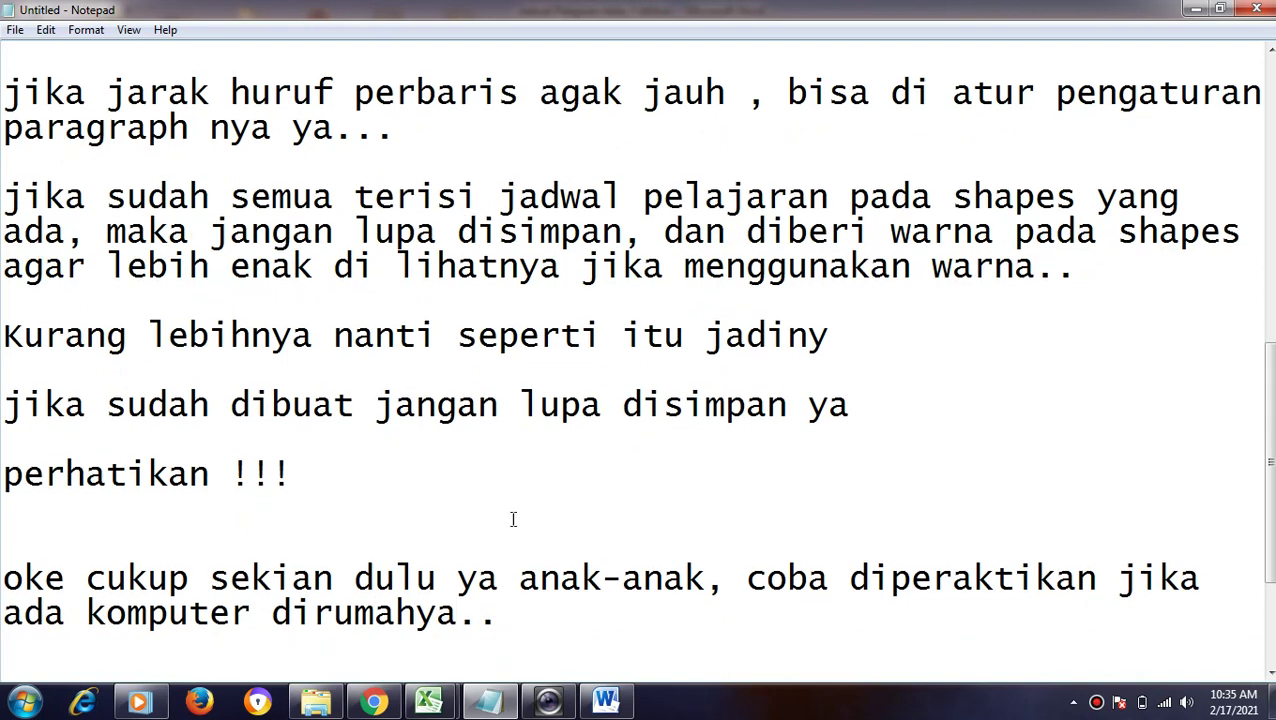
text(jika d)
key(BackSpace)
text(ka d)
key(BackSpace)
key(BackSpace)
key(BackSpace)
key(BackSpace)
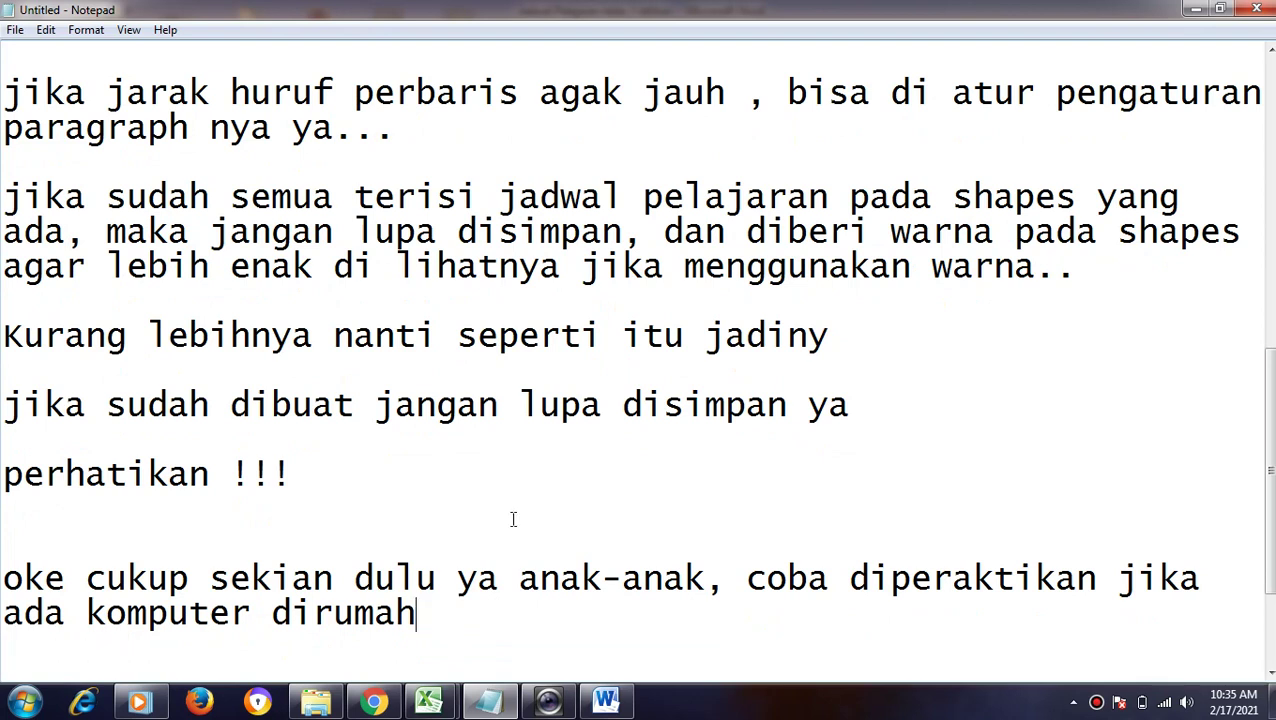
text(..)
key(Return)
text(disim)
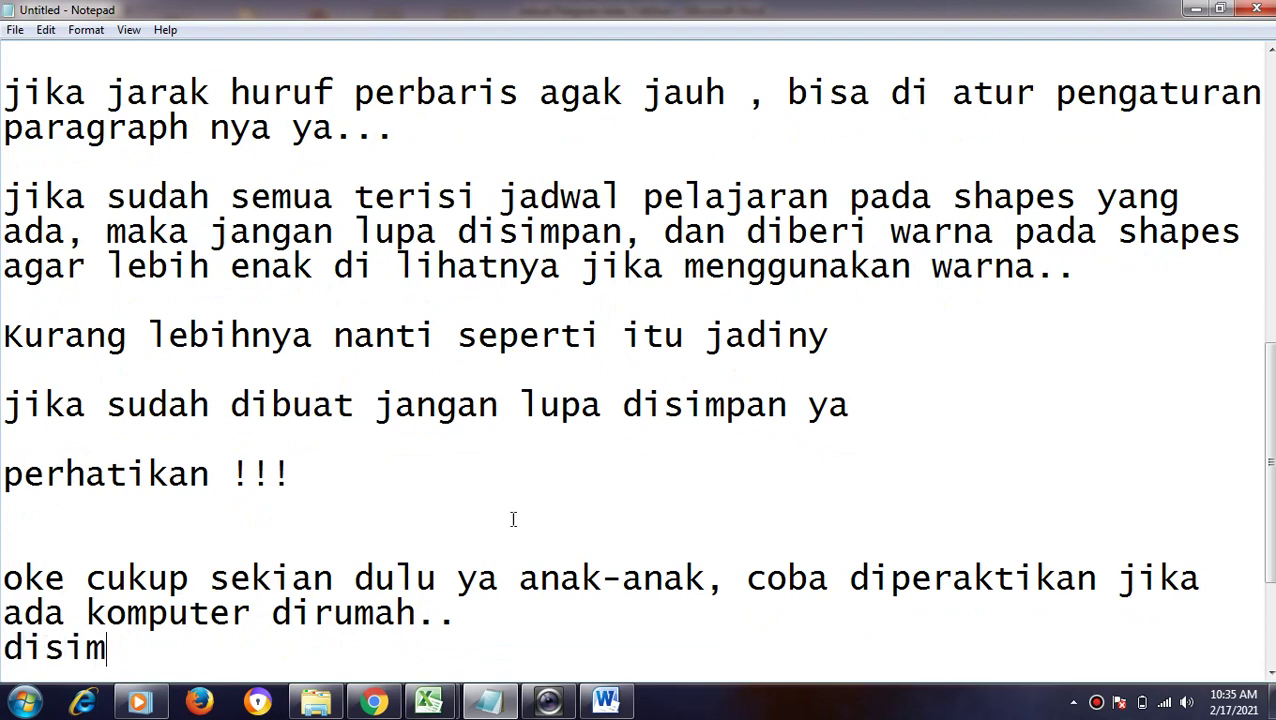
text(pa)
key(BackSpace)
key(BackSpace)
text(ak )
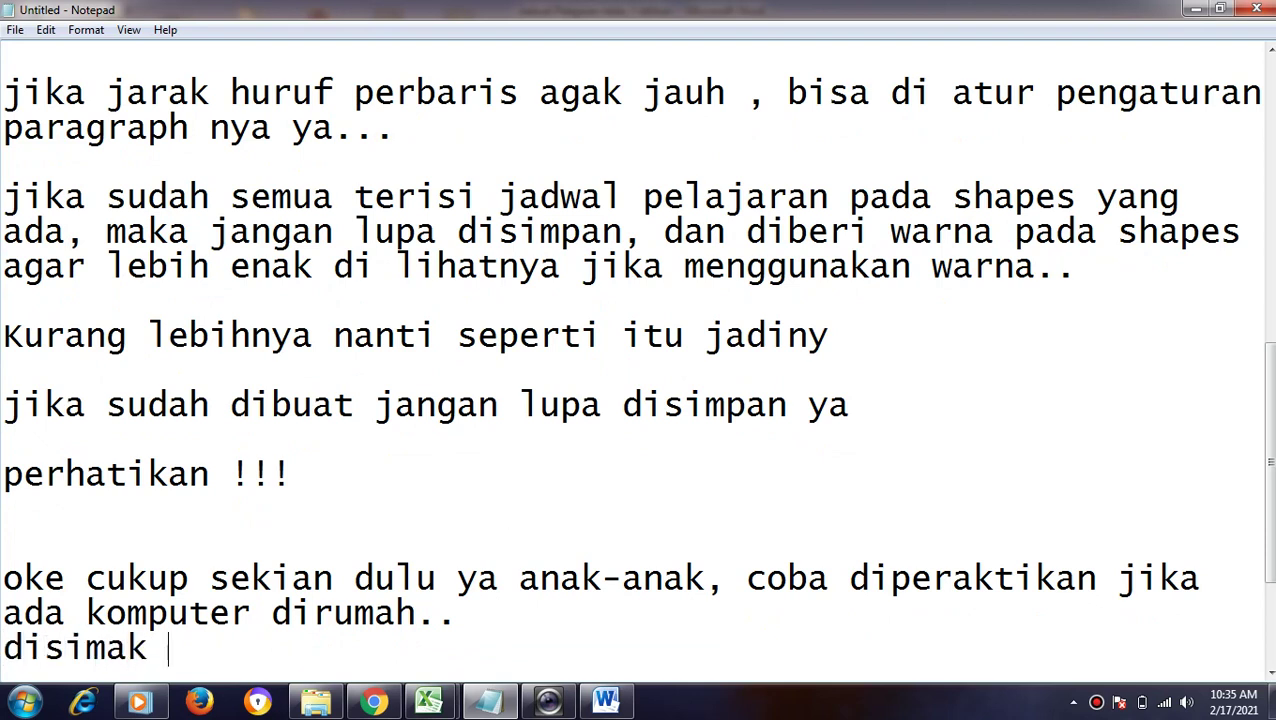
text(ya mm)
key(BackSpace)
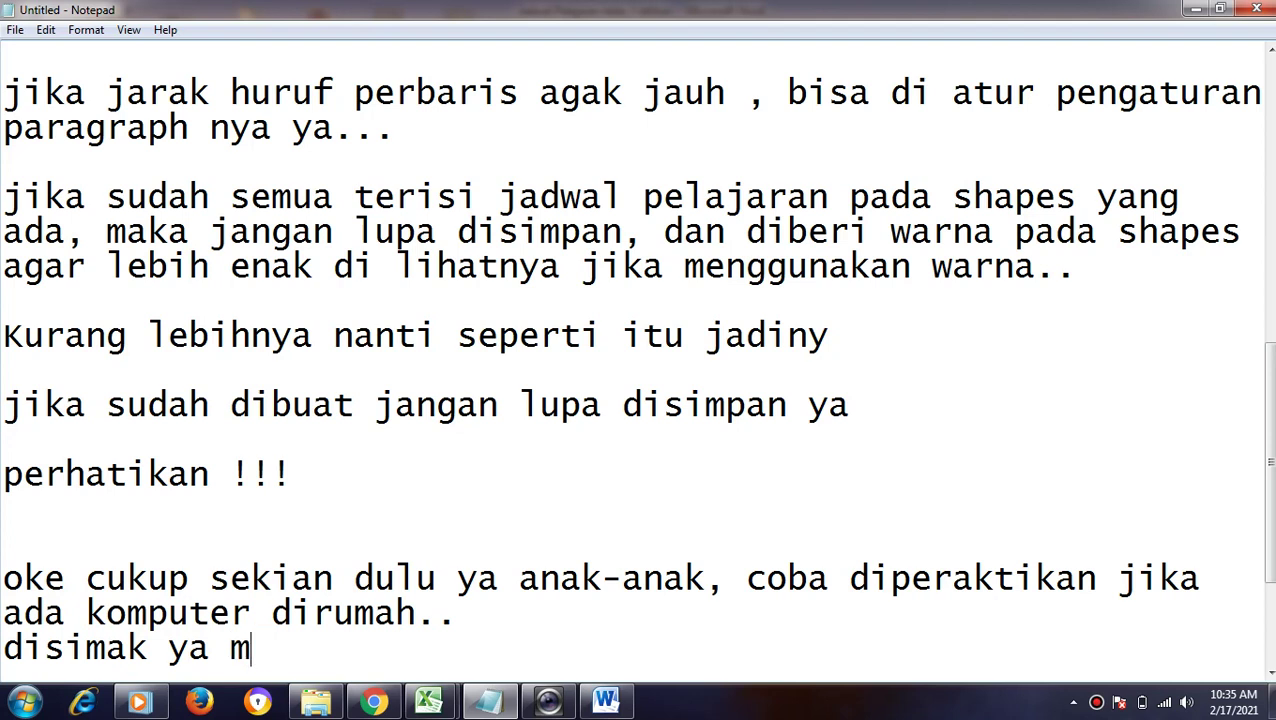
key(BackSpace)
text(mate)
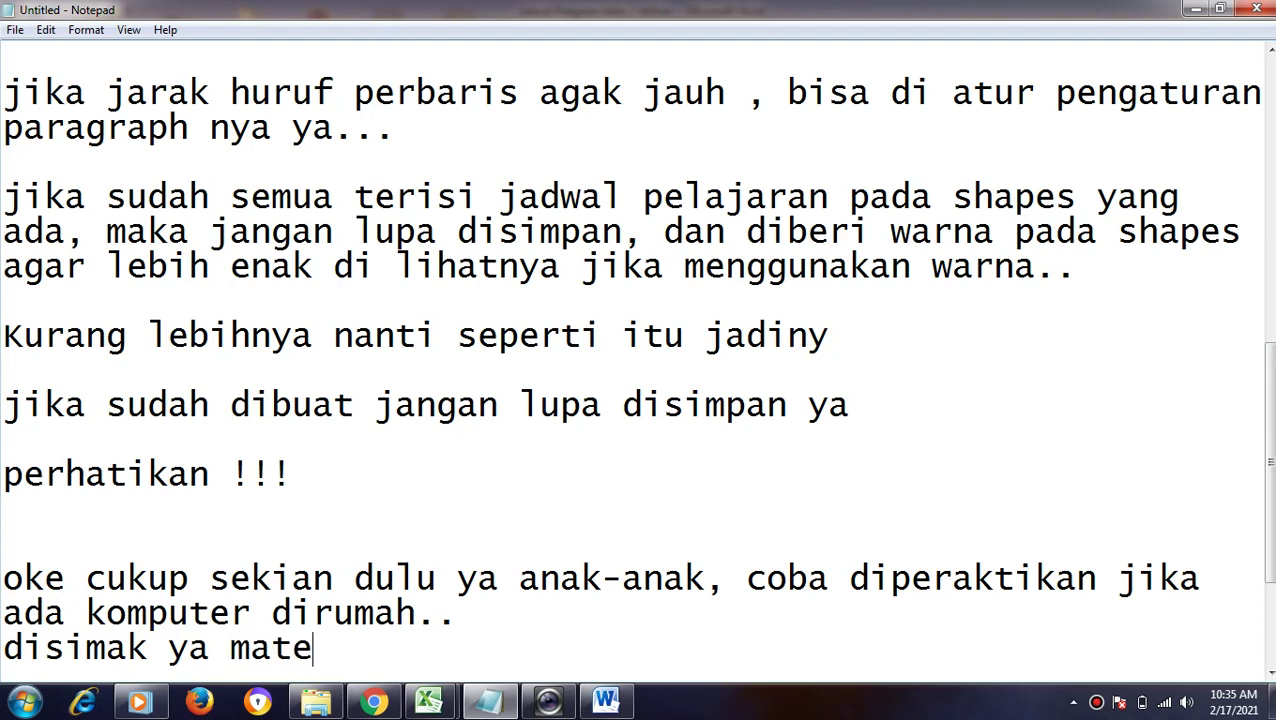
text(riny)
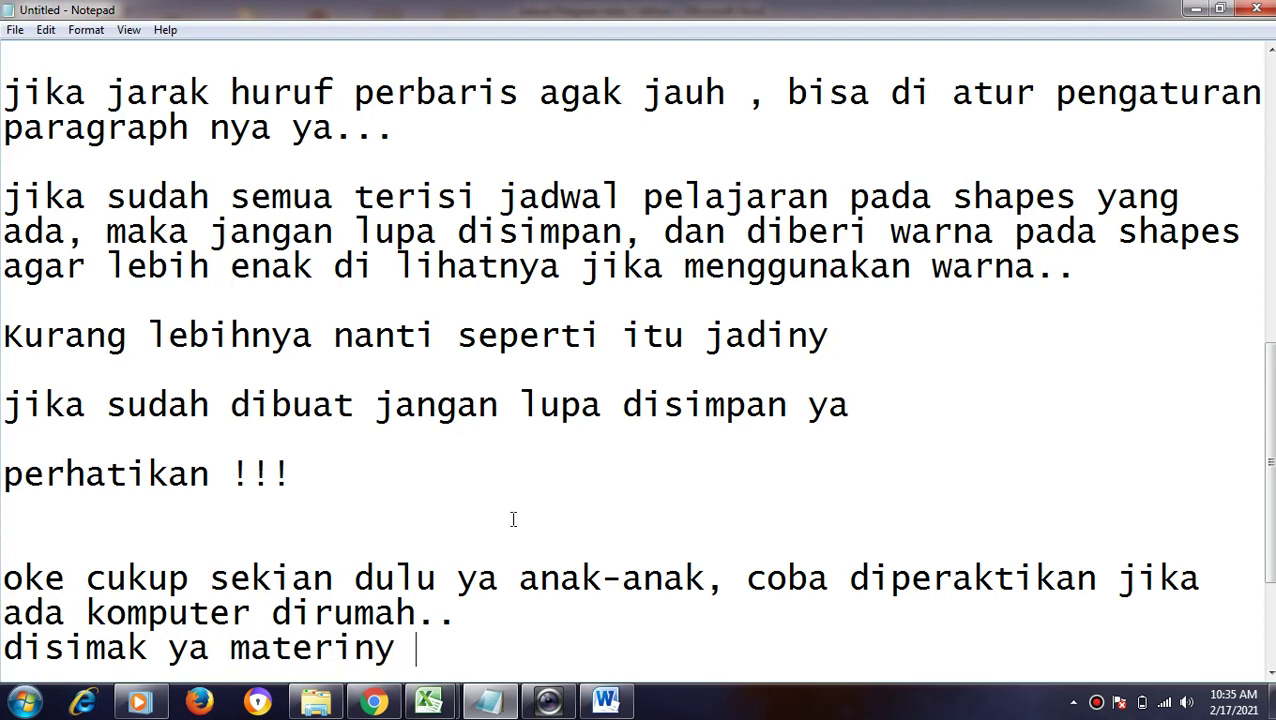
Put '..' under perhatikan !!! and end with '..see you next day. wassalamualaikum wr. wb..'.
click(513, 519)
text(.)
text(.)
click(544, 660)
text(..see )
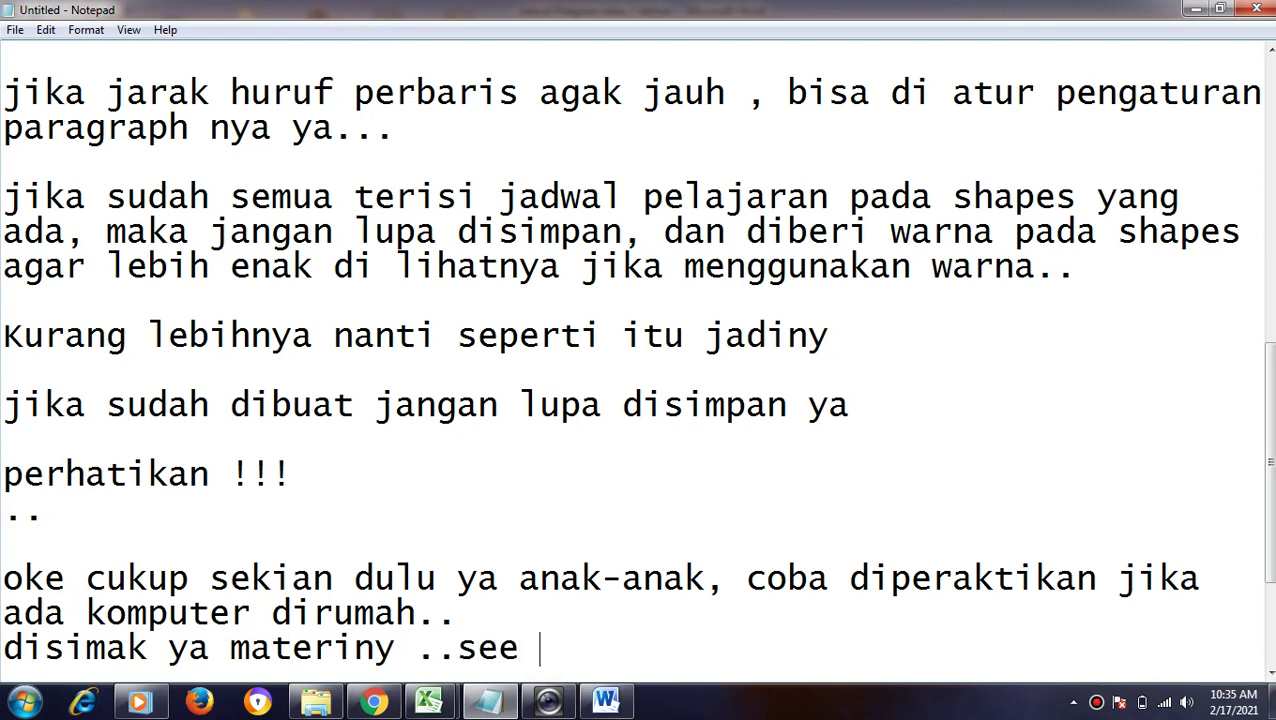
text(yp)
key(BackSpace)
text(ou )
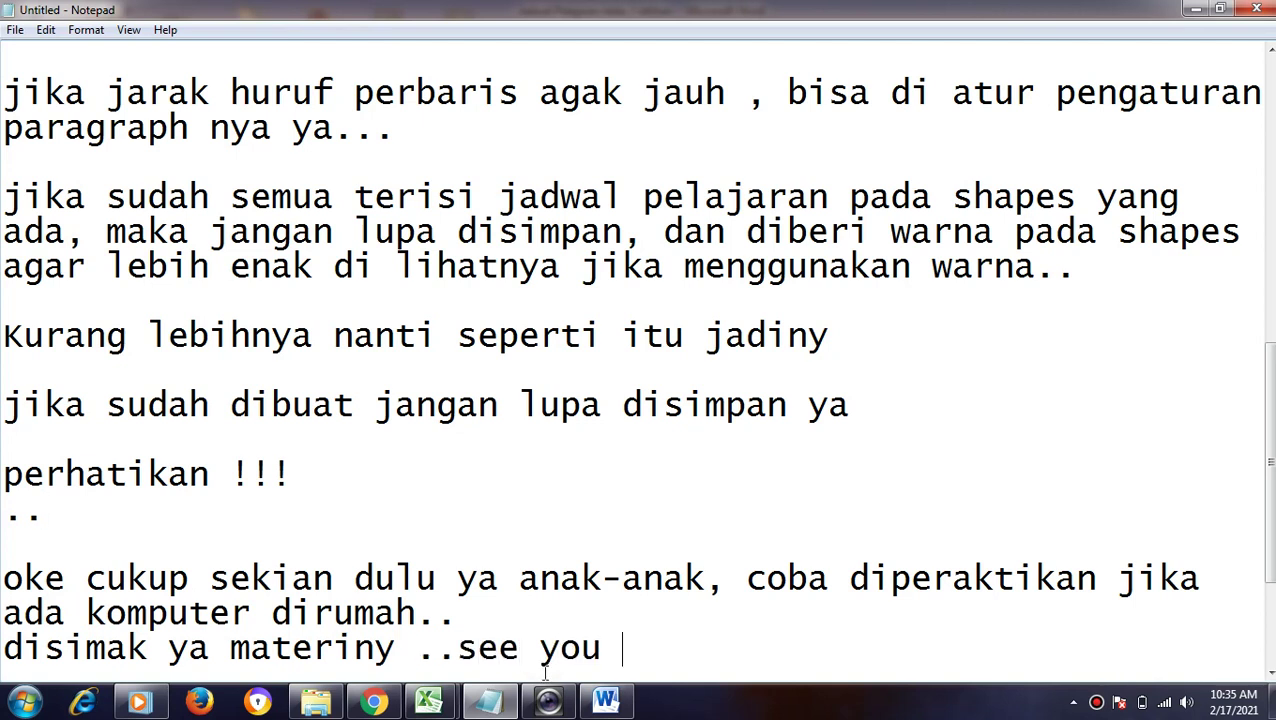
text(ne)
text(xt d)
text(ay. )
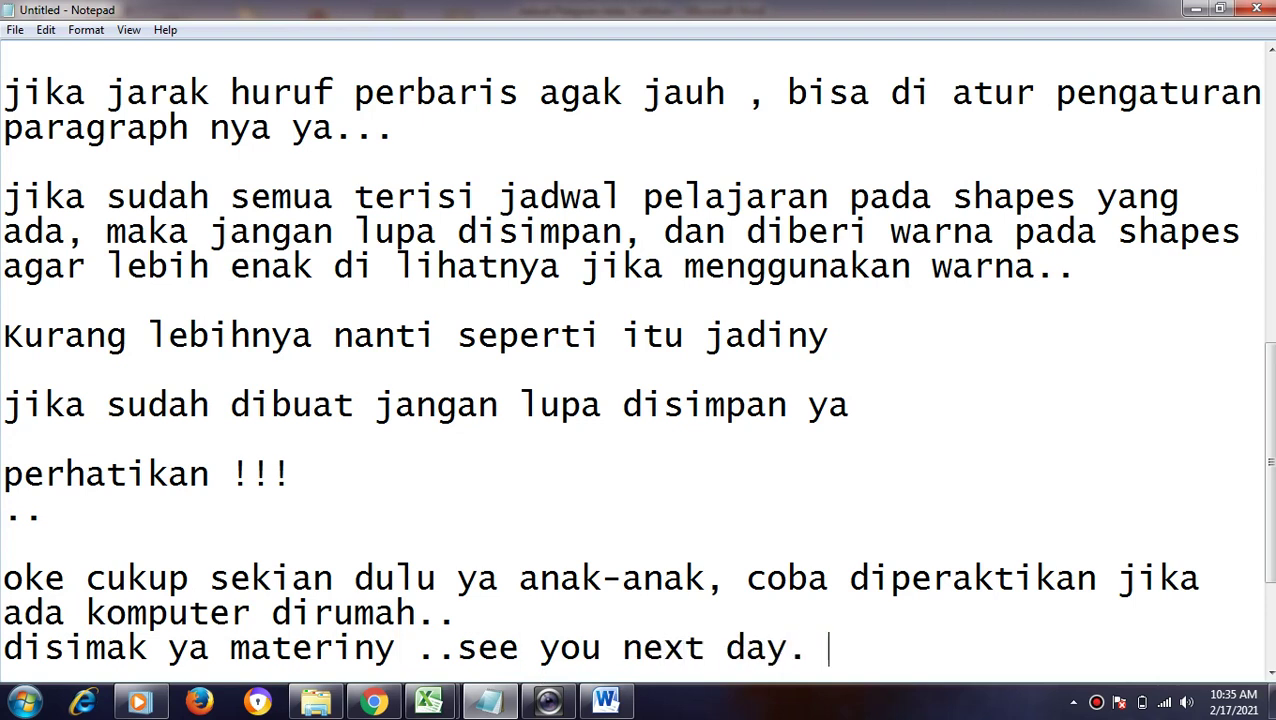
text(wassla)
key(BackSpace)
key(BackSpace)
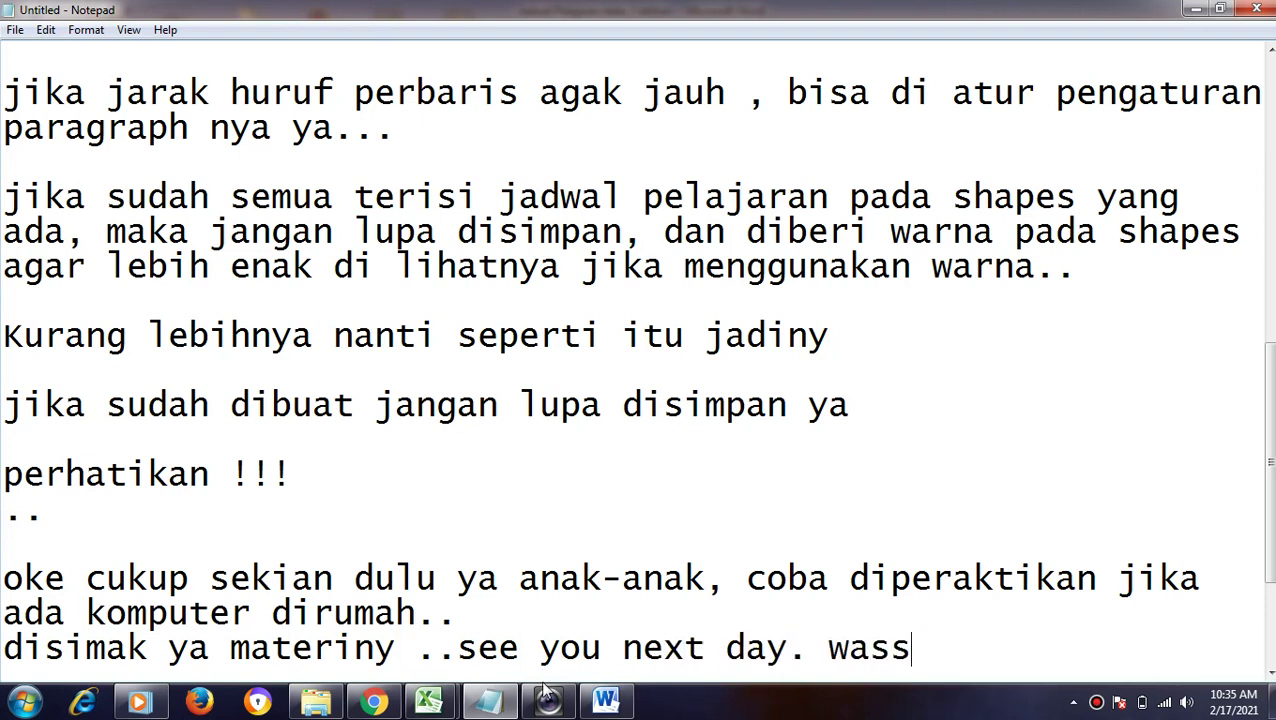
key(BackSpace)
text(sala)
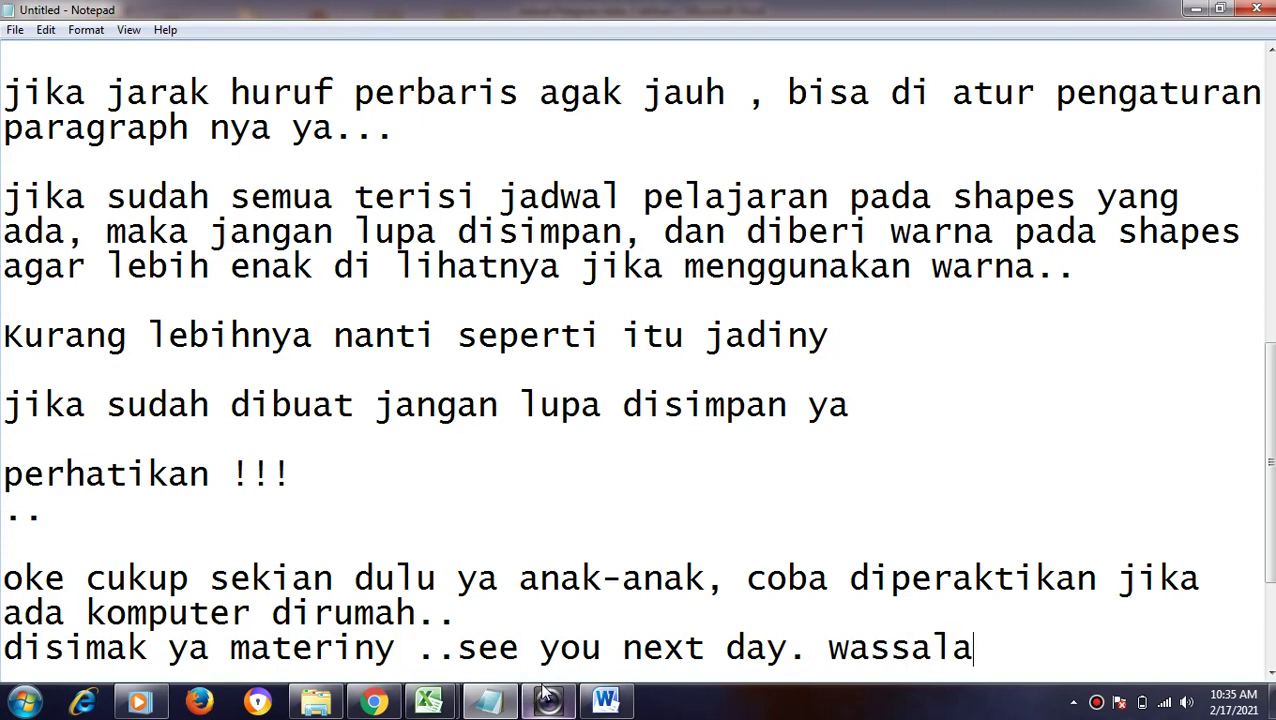
text(mualai)
key(BackSpace)
text(laiku)
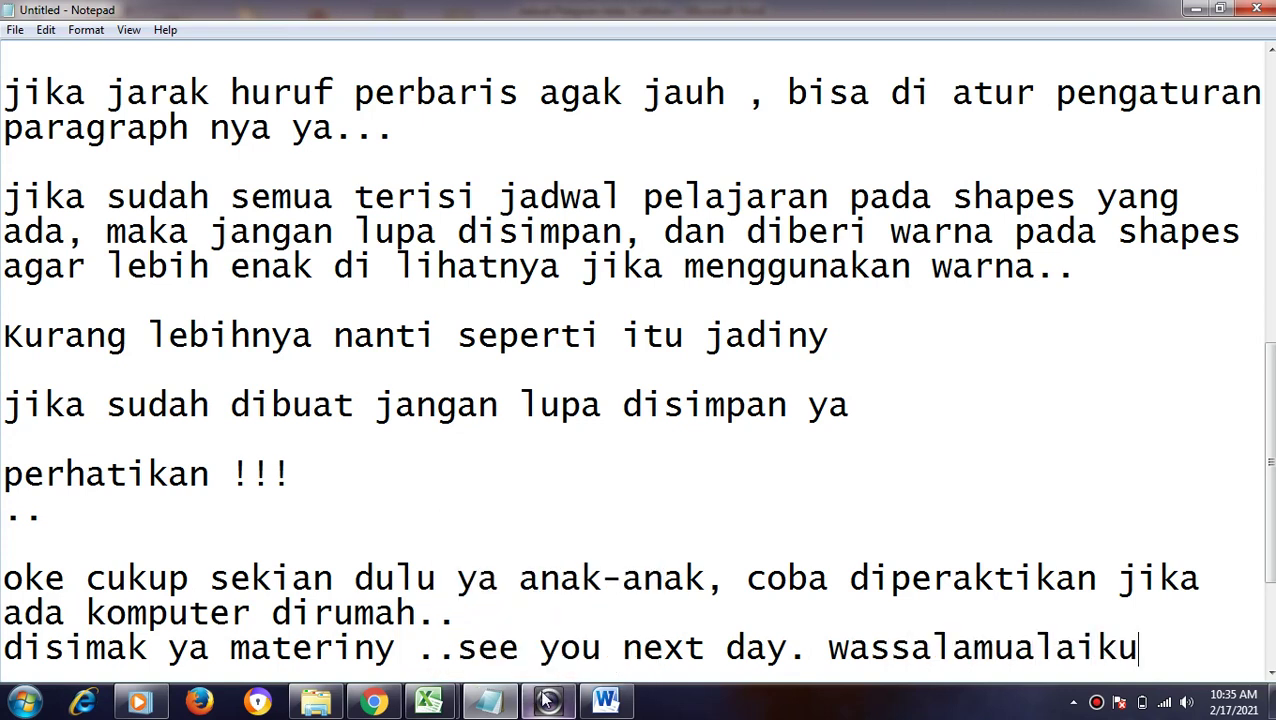
text(m wr.)
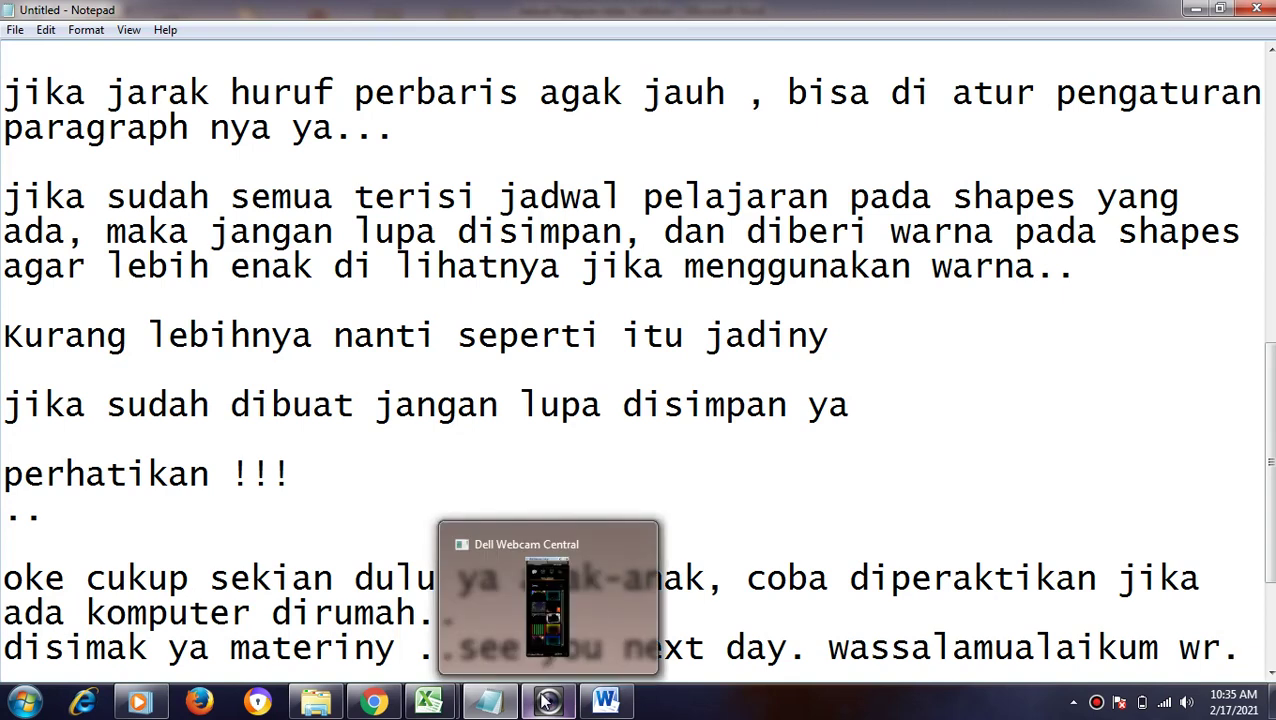
key(Return)
text(wb..)
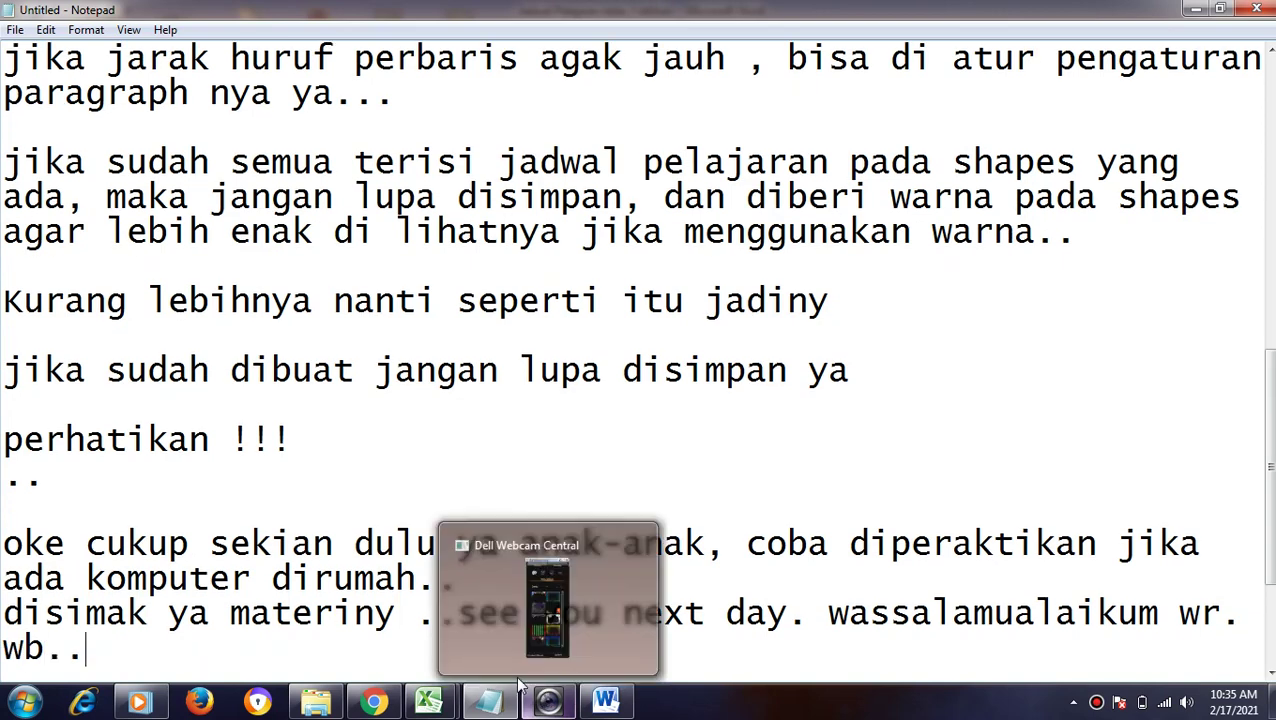
key(Return)
key(Return)
key(Return)
key(Return)
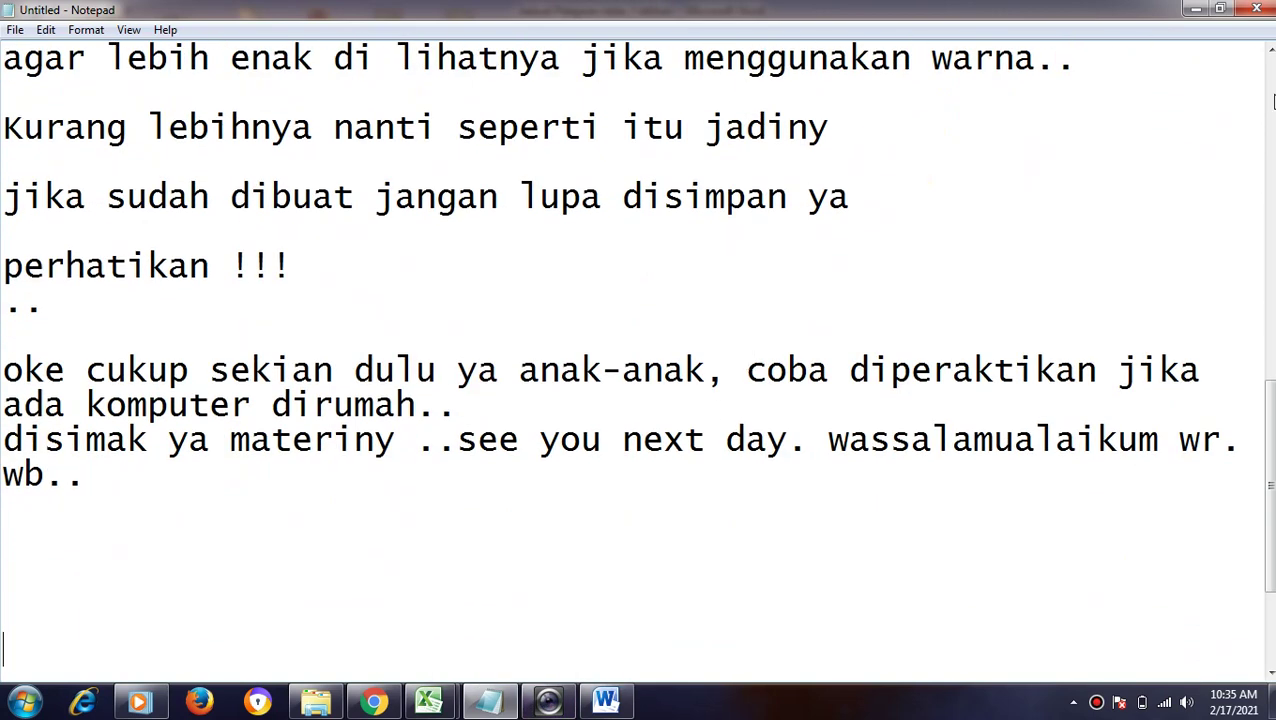
Minimize Notepad and scroll up to the JADWAL PELAJARAN KELAS III title.
click(1191, 13)
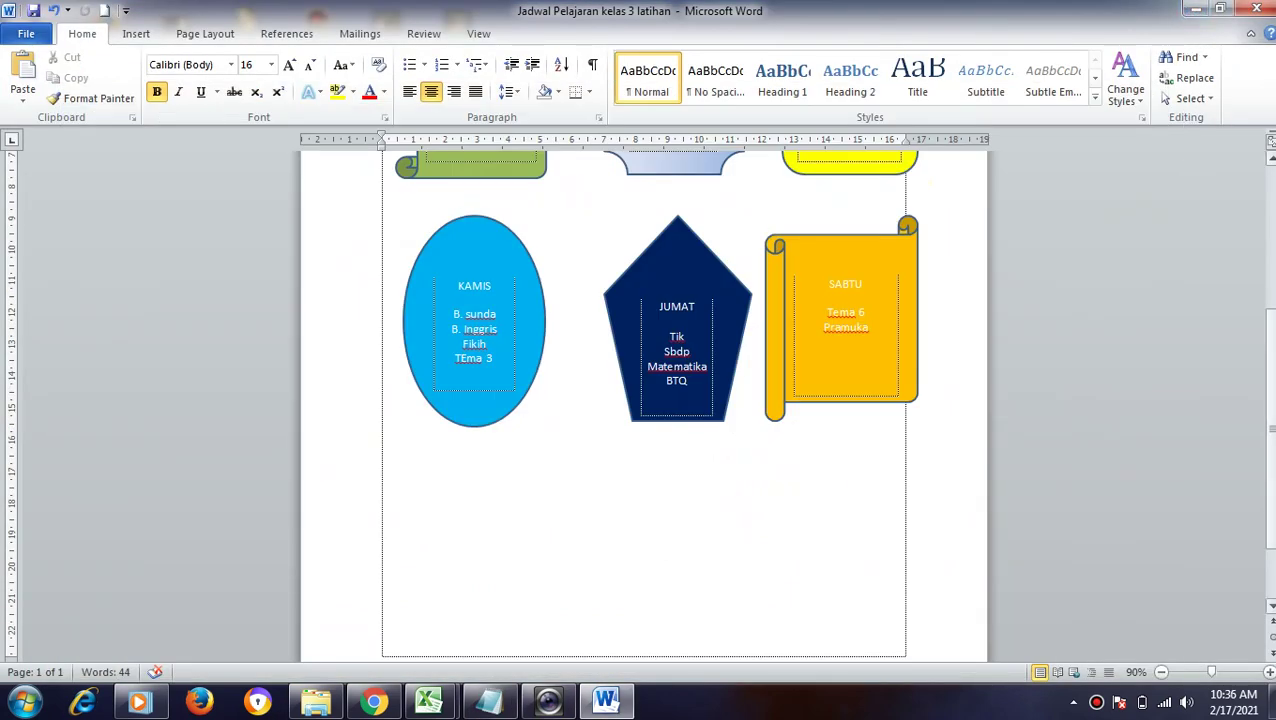
scroll(1188, 426, up, 5)
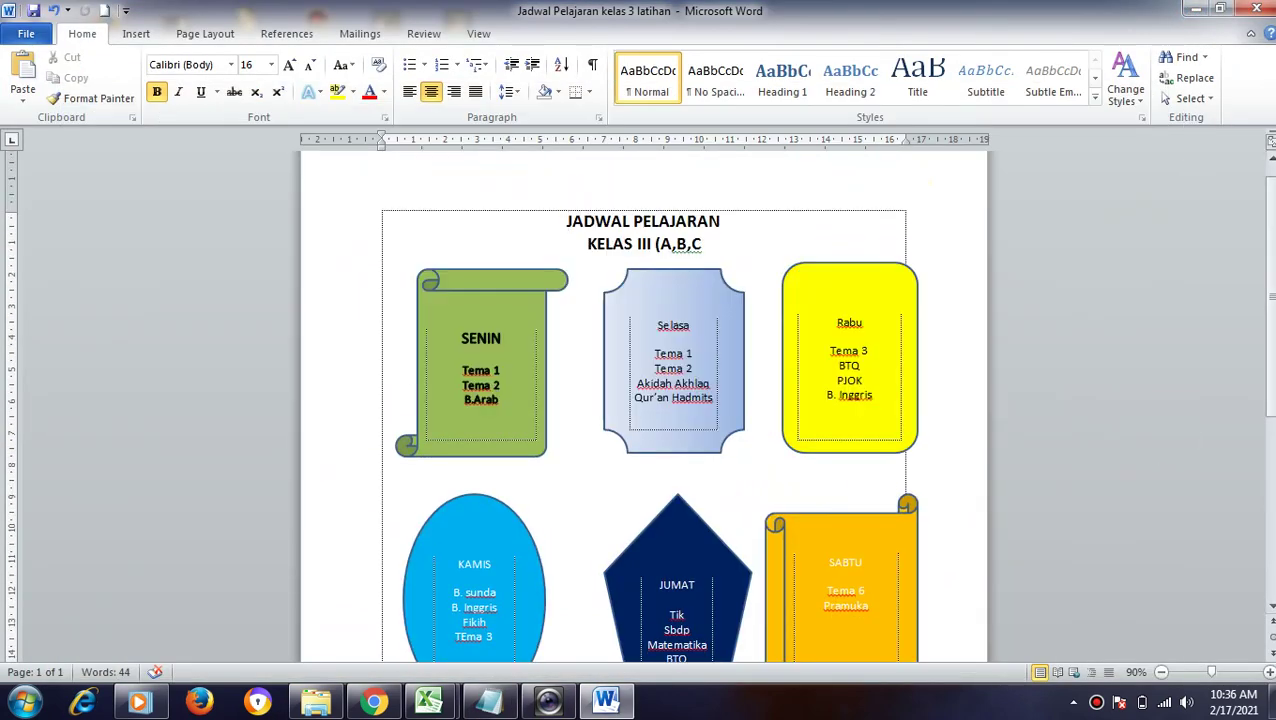